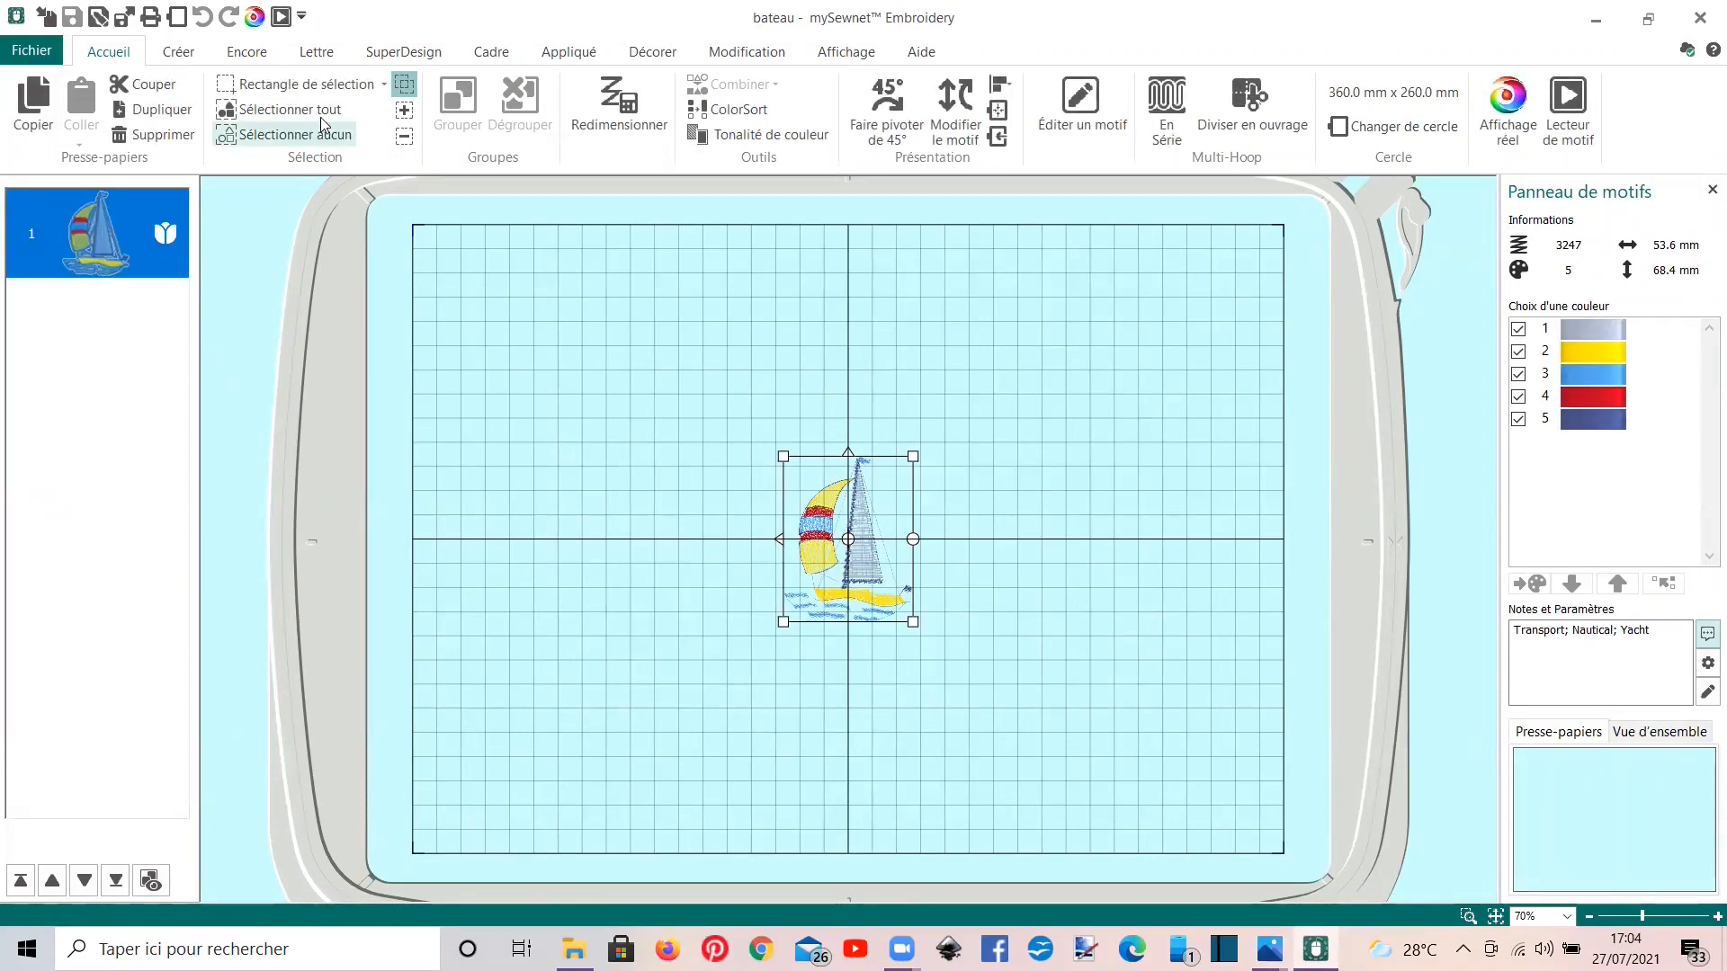
# Step: Choose the Athletic Square Outline UC 15-50mm font for the lettering
pyautogui.click(307, 54)
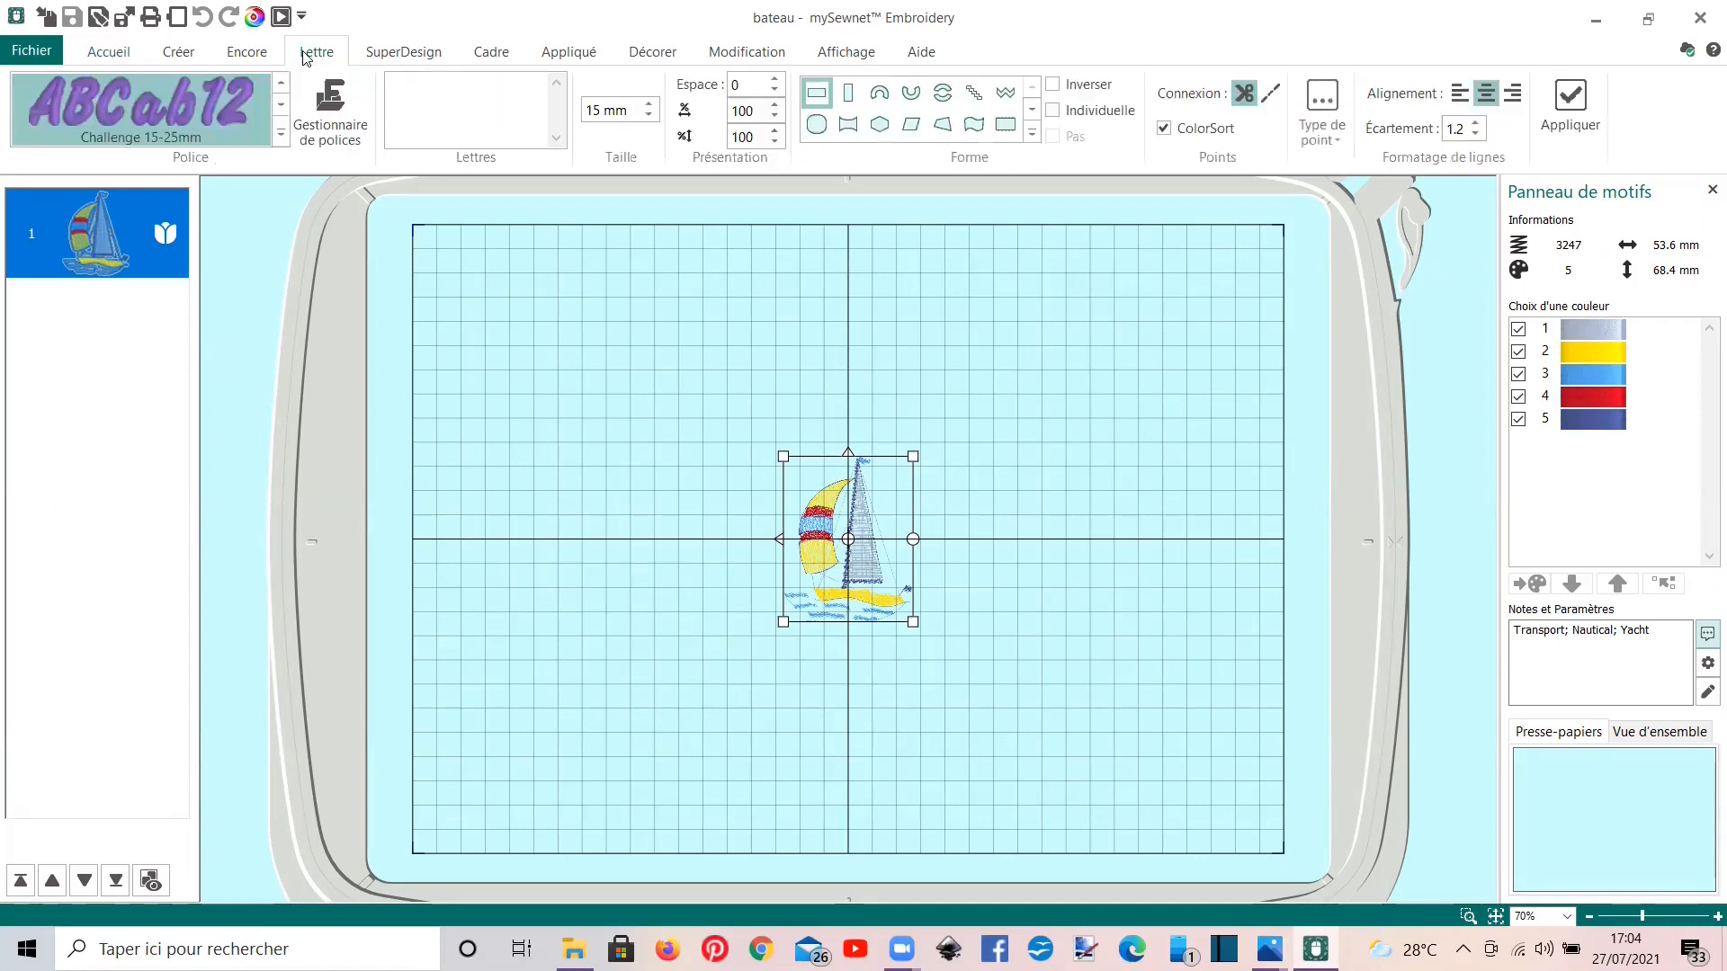
pyautogui.click(281, 136)
pyautogui.scroll(-10, 260, 342)
pyautogui.scroll(3, 297, 385)
pyautogui.scroll(6, 297, 385)
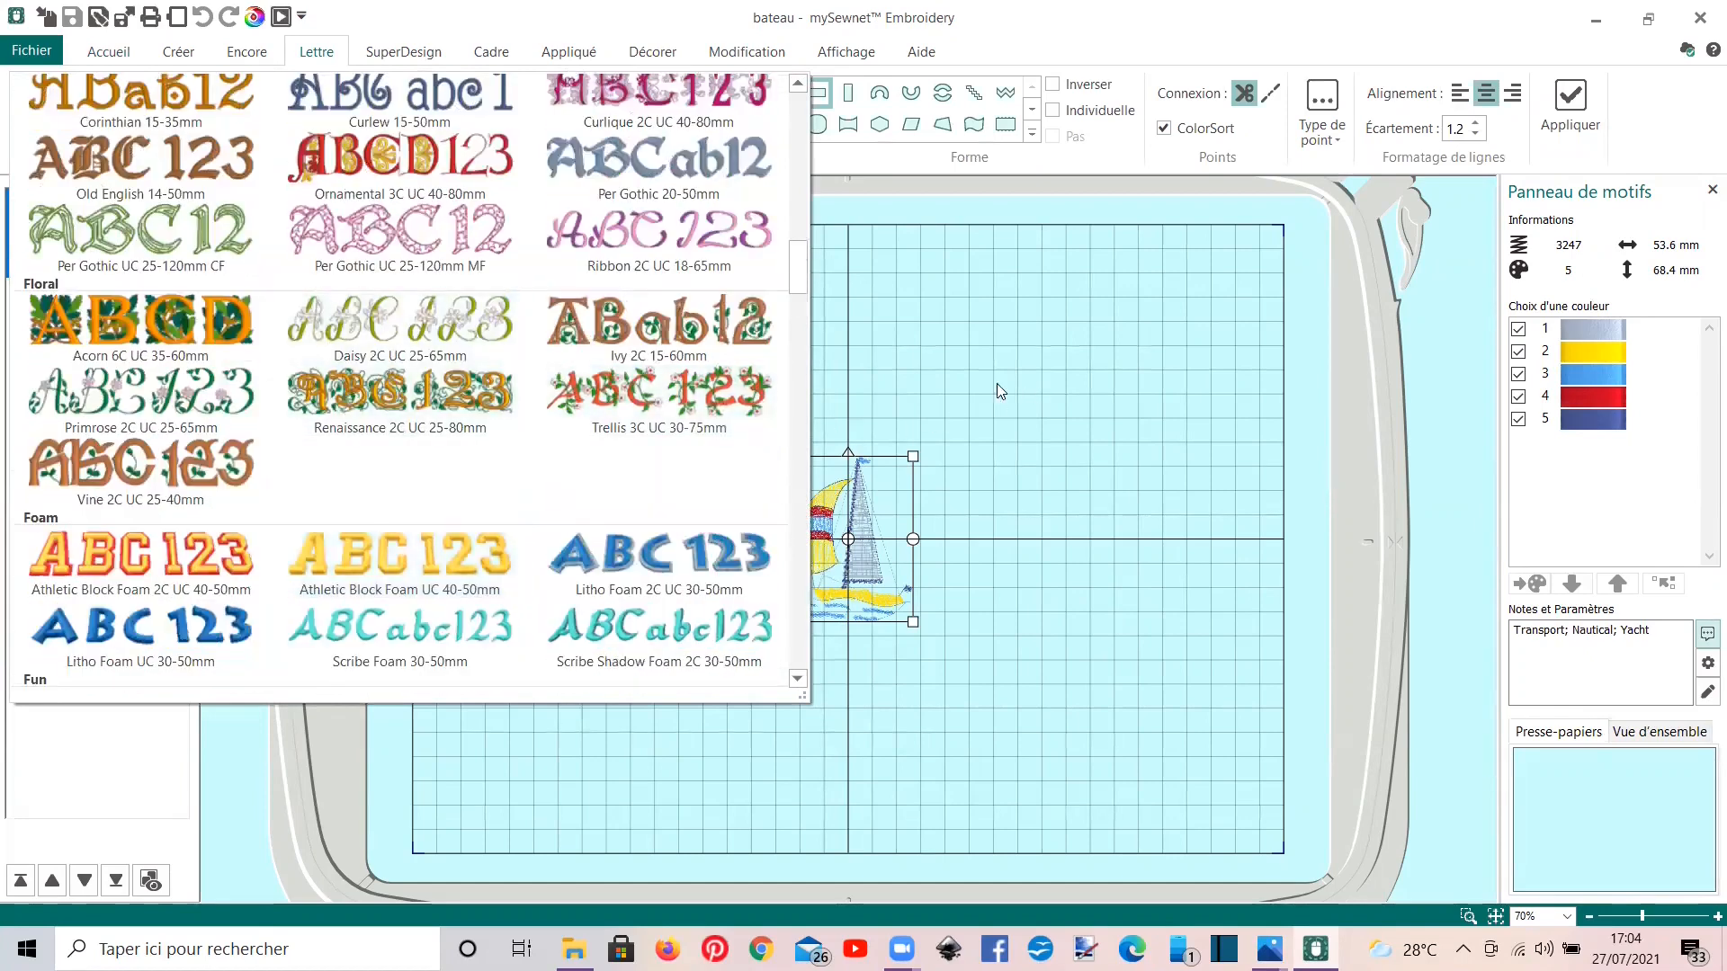
pyautogui.scroll(-6, 257, 297)
pyautogui.scroll(-6, 251, 290)
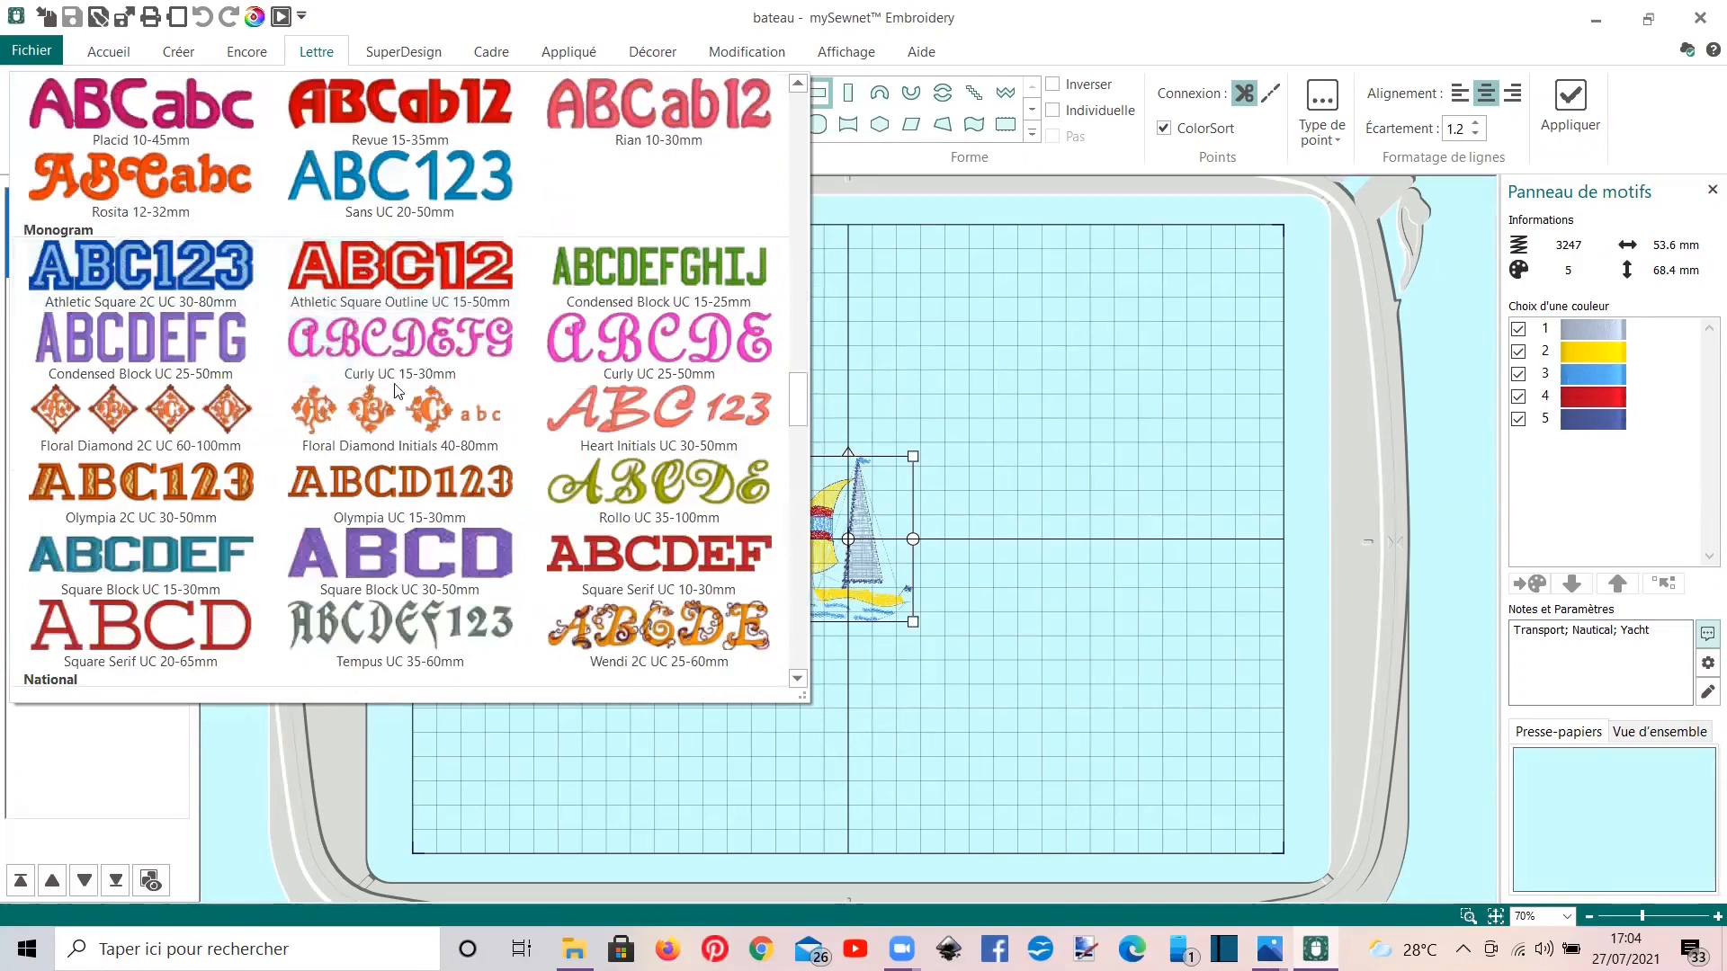
pyautogui.click(362, 279)
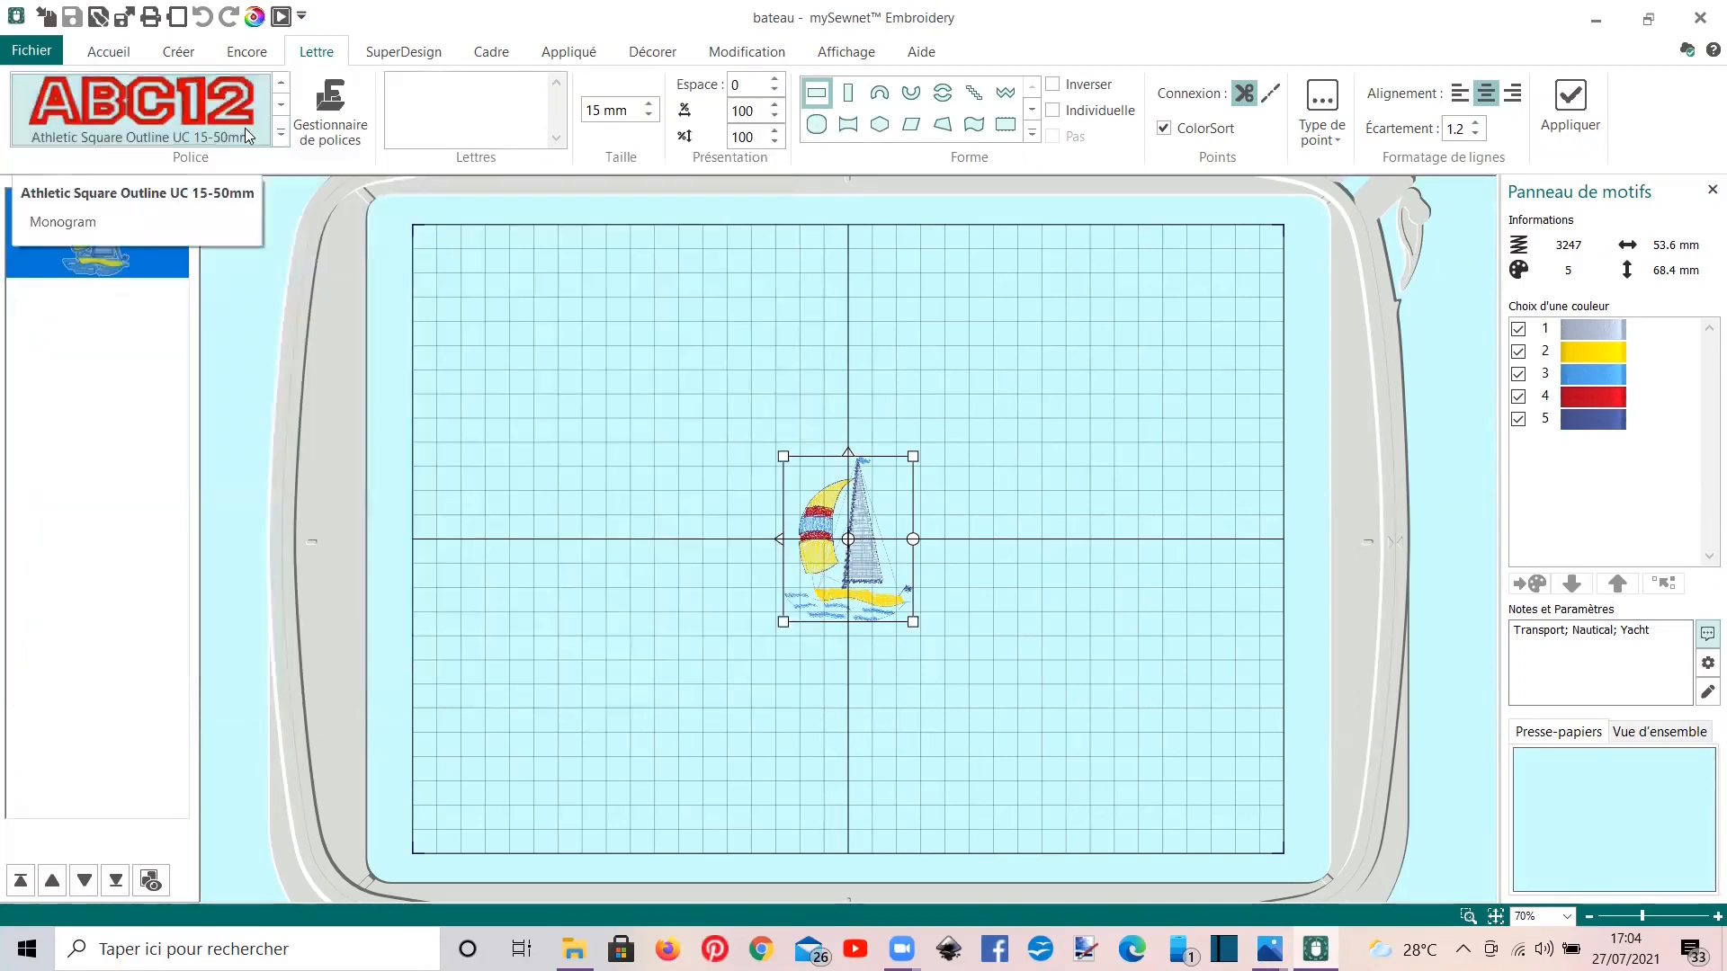
# Step: Search the font manager for "challenge" and make Challenge 15-25mm the lettering font
pyautogui.click(322, 107)
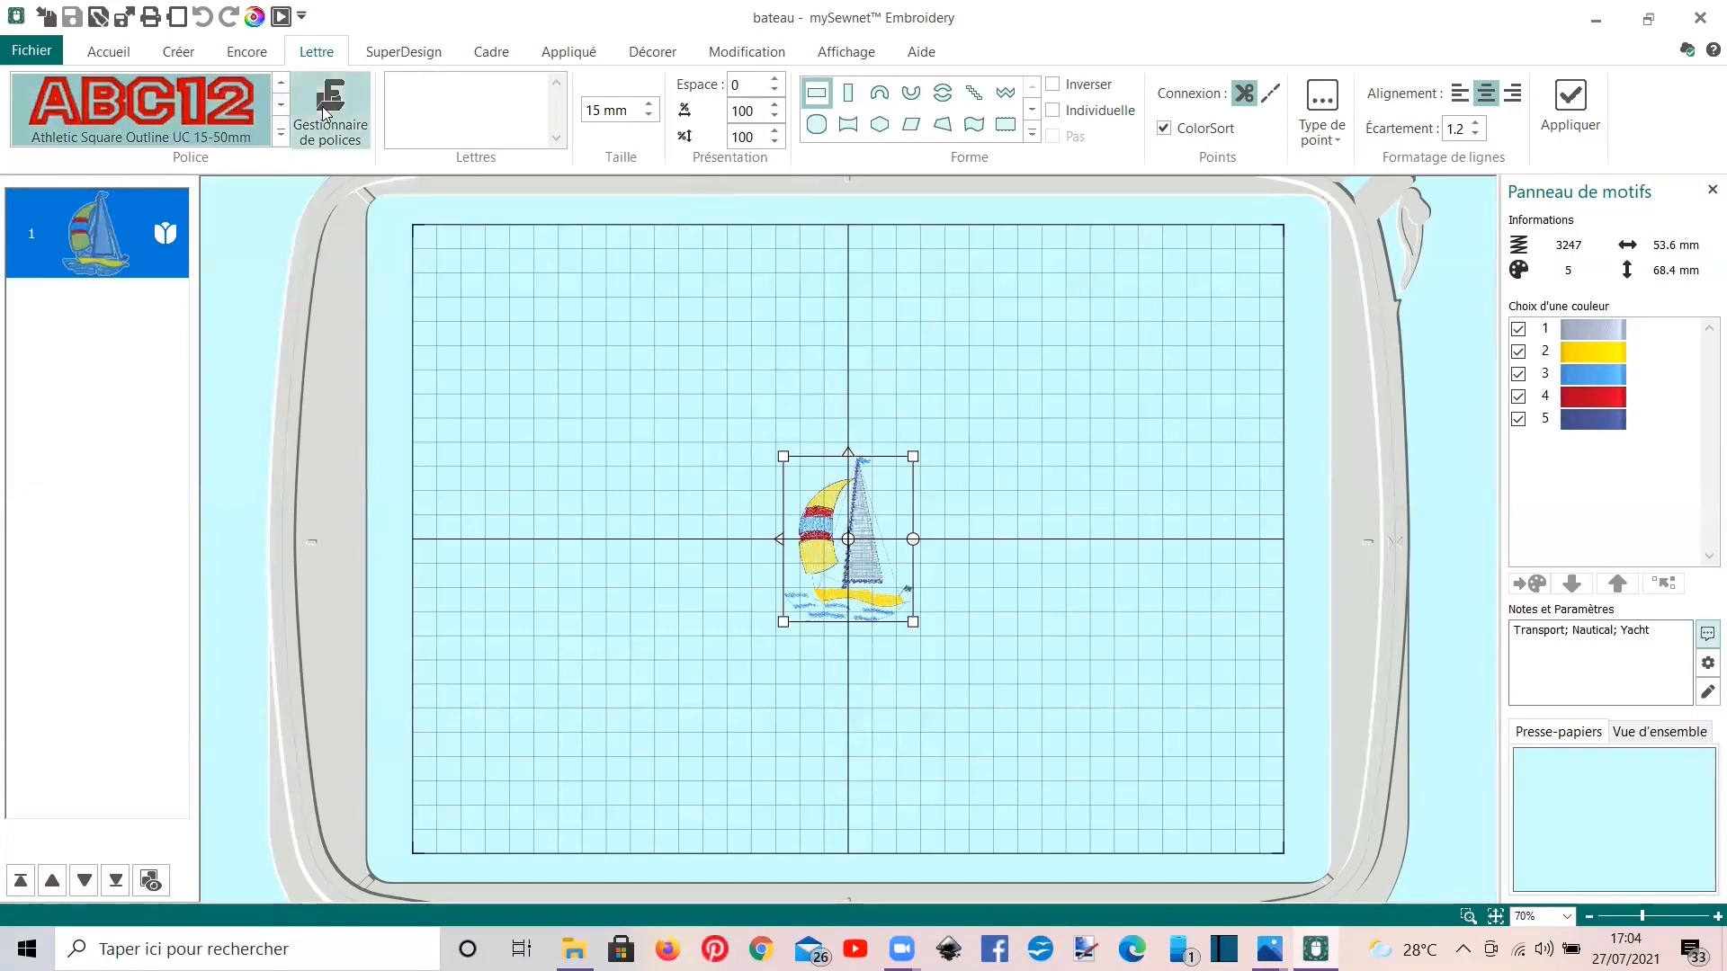
pyautogui.click(707, 664)
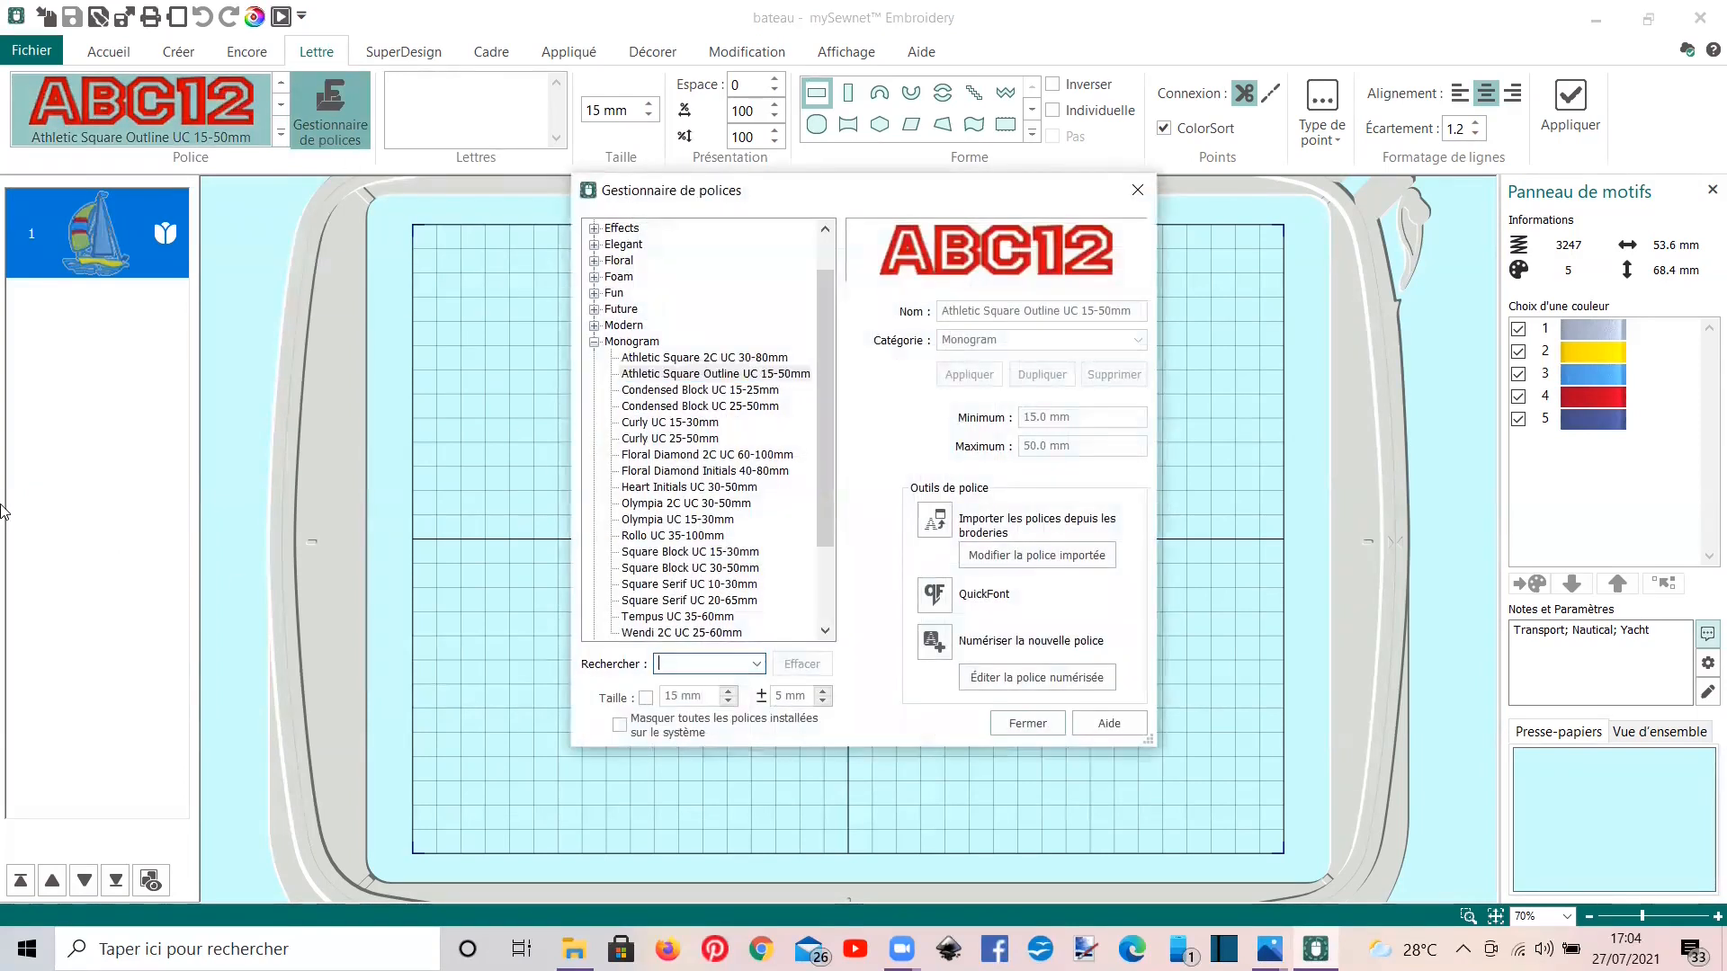
pyautogui.write('challe')
pyautogui.press('Return')
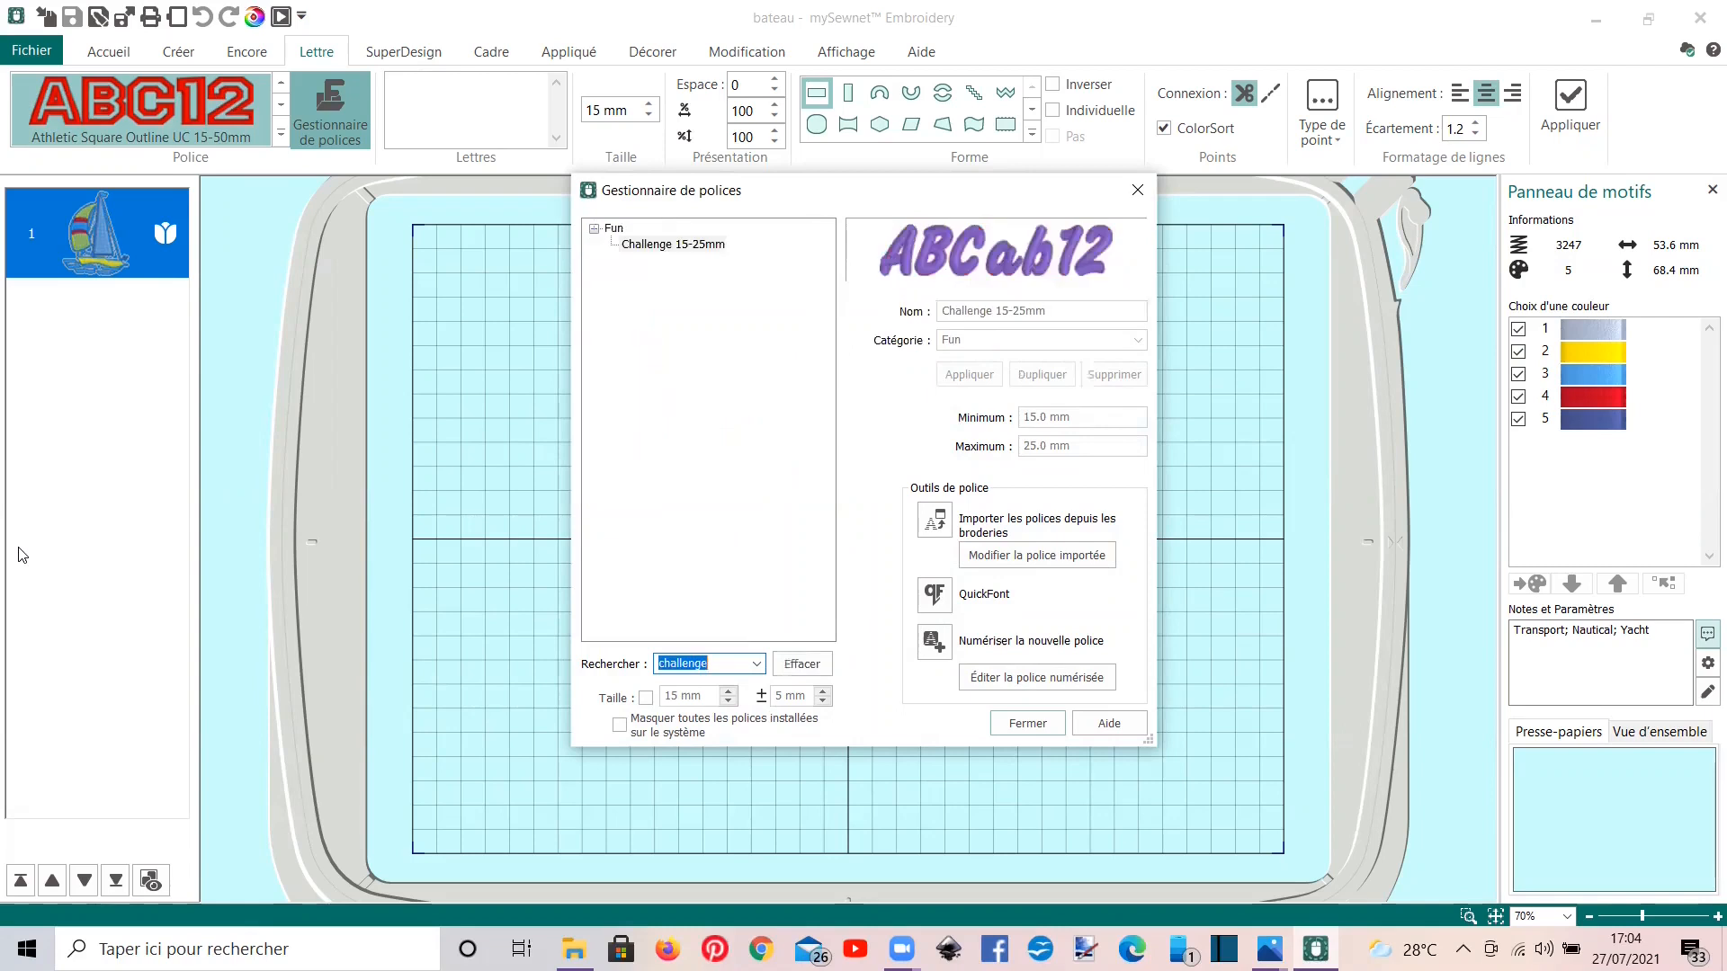
pyautogui.click(1012, 727)
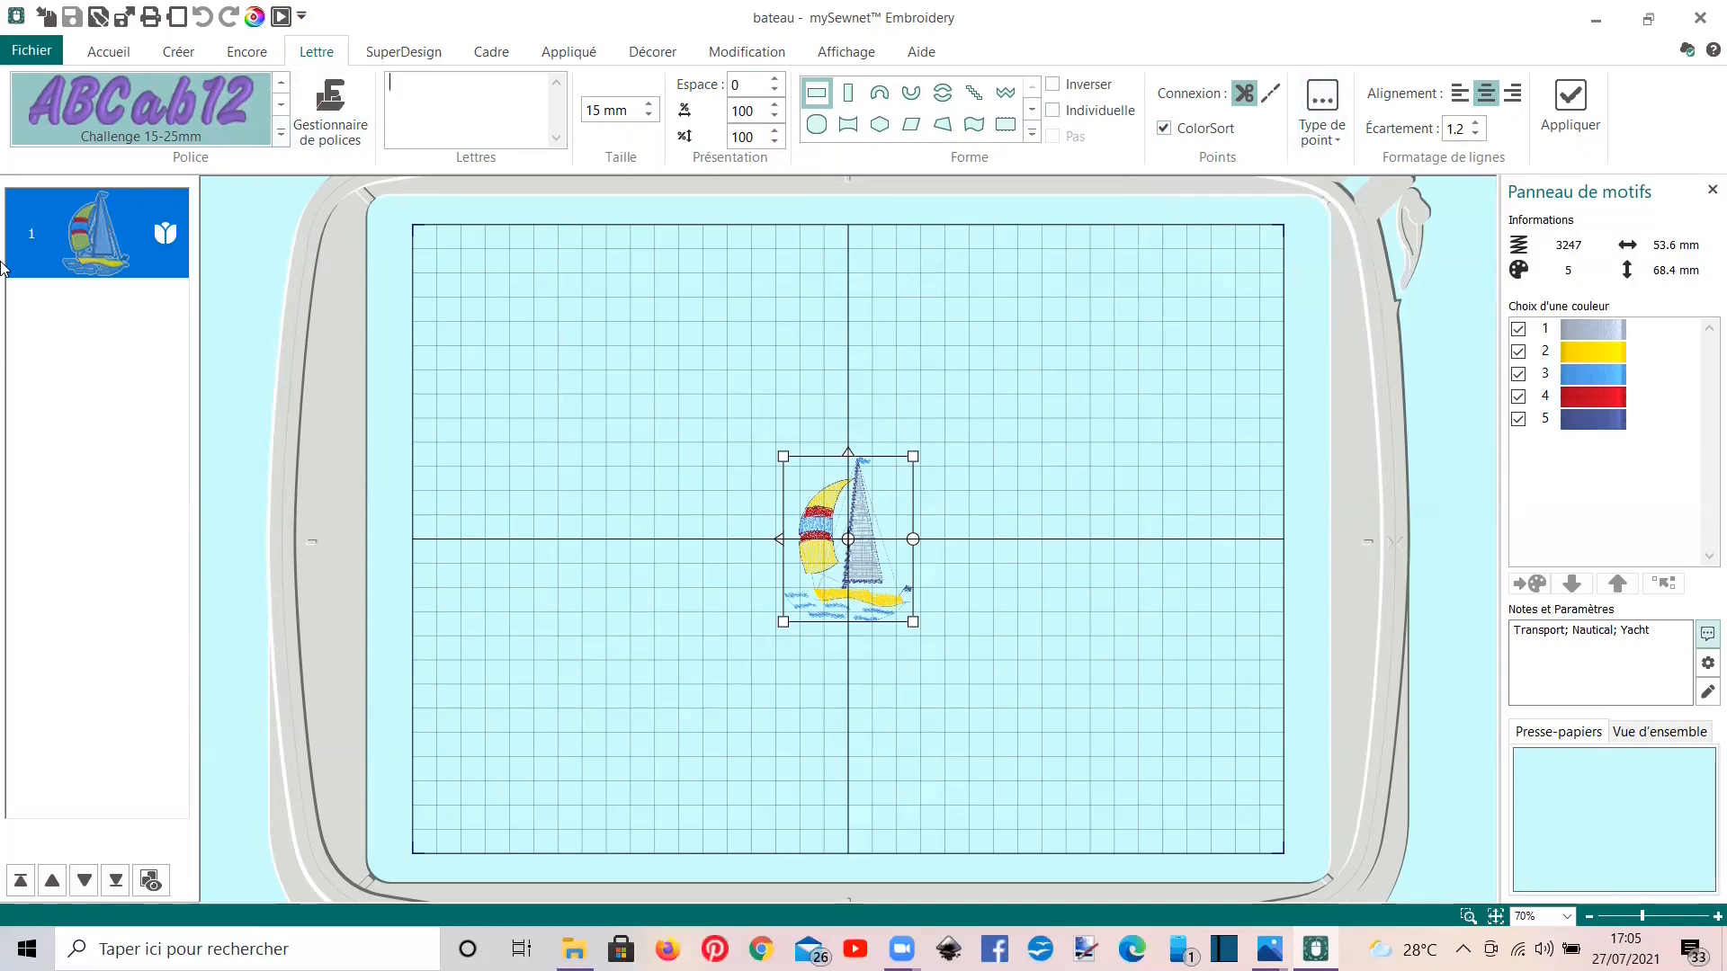
# Step: Enter "Vive le soleil la mer et les vacances" as the lettering text and choose the circular shape with letters around the outside
pyautogui.write('v')
pyautogui.write('Vive ')
pyautogui.write('le sole')
pyautogui.press('BackSpace')
pyautogui.write('l la mer et les vacances')
pyautogui.click(885, 105)
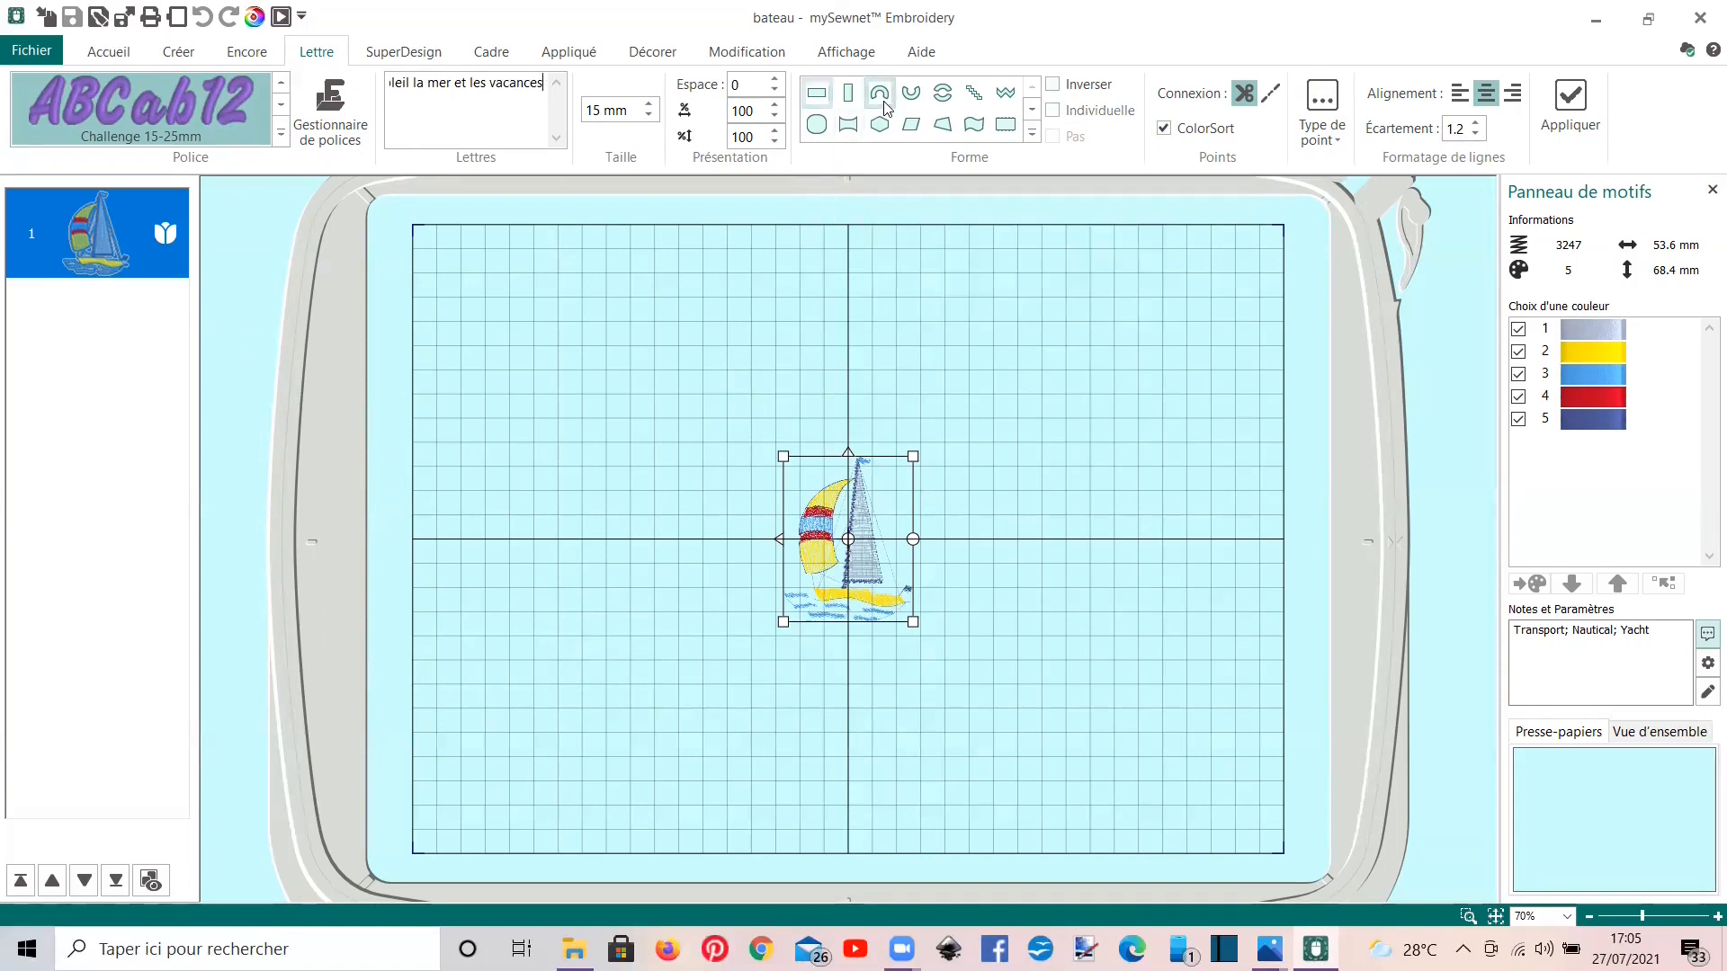
# Step: Browse the patterns available for the lettering's satin column stitch and keep the no-pattern option
pyautogui.click(1337, 144)
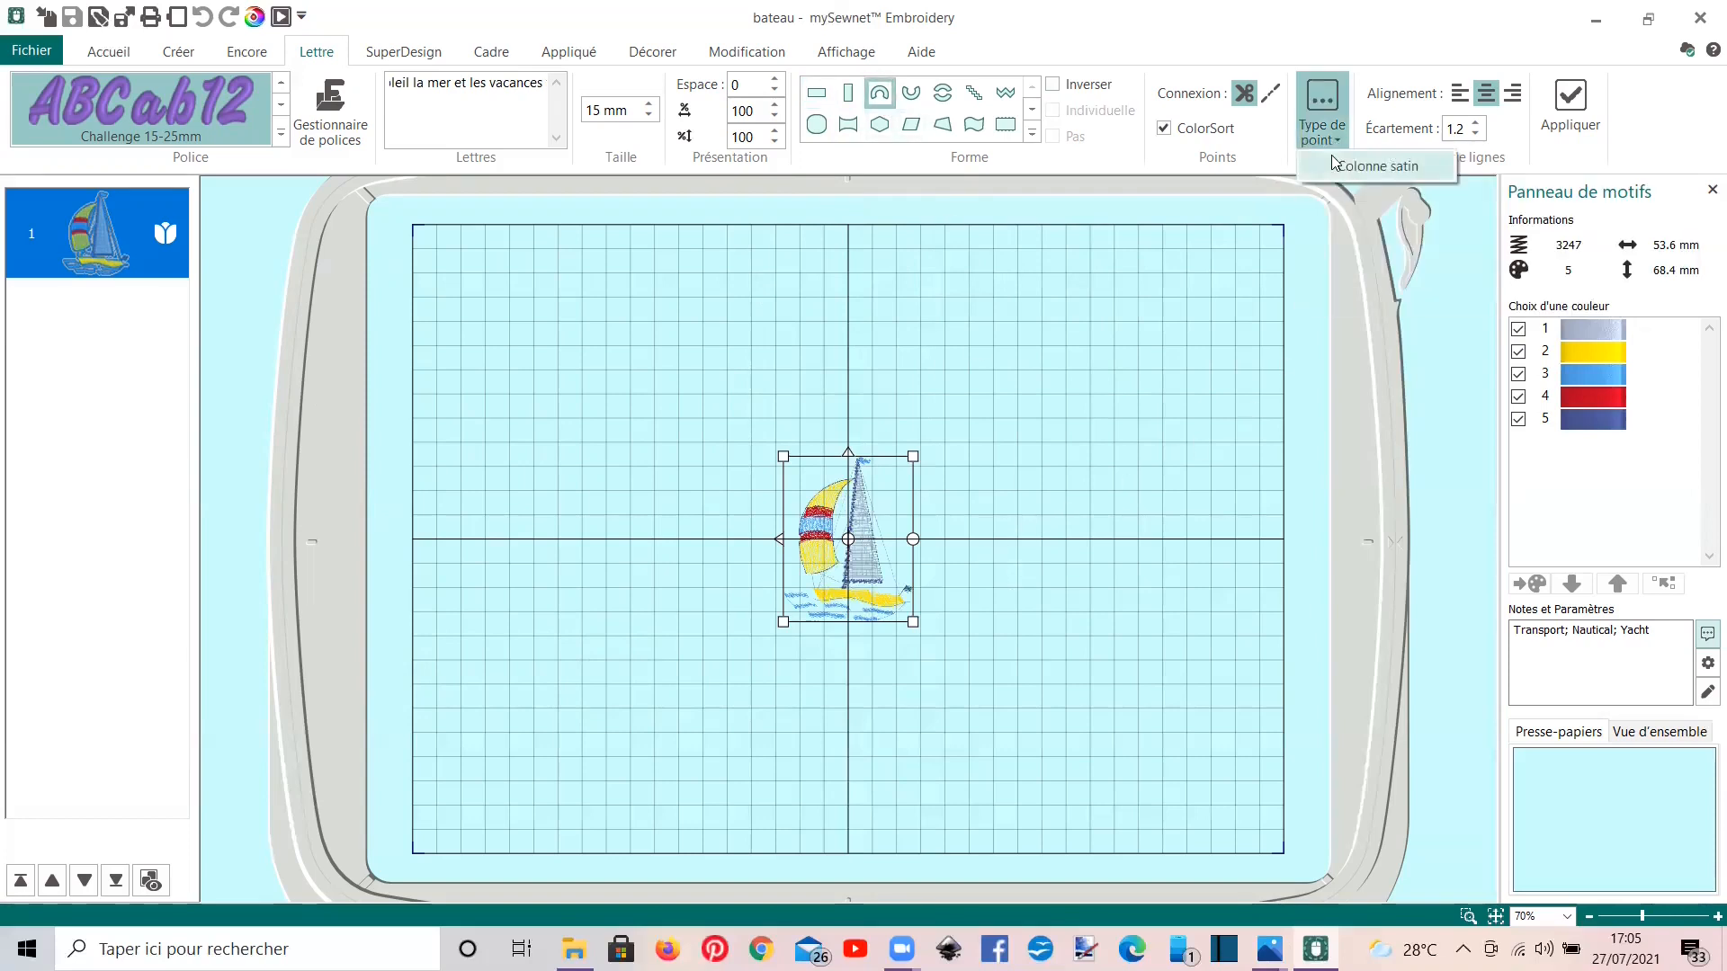
pyautogui.click(1334, 165)
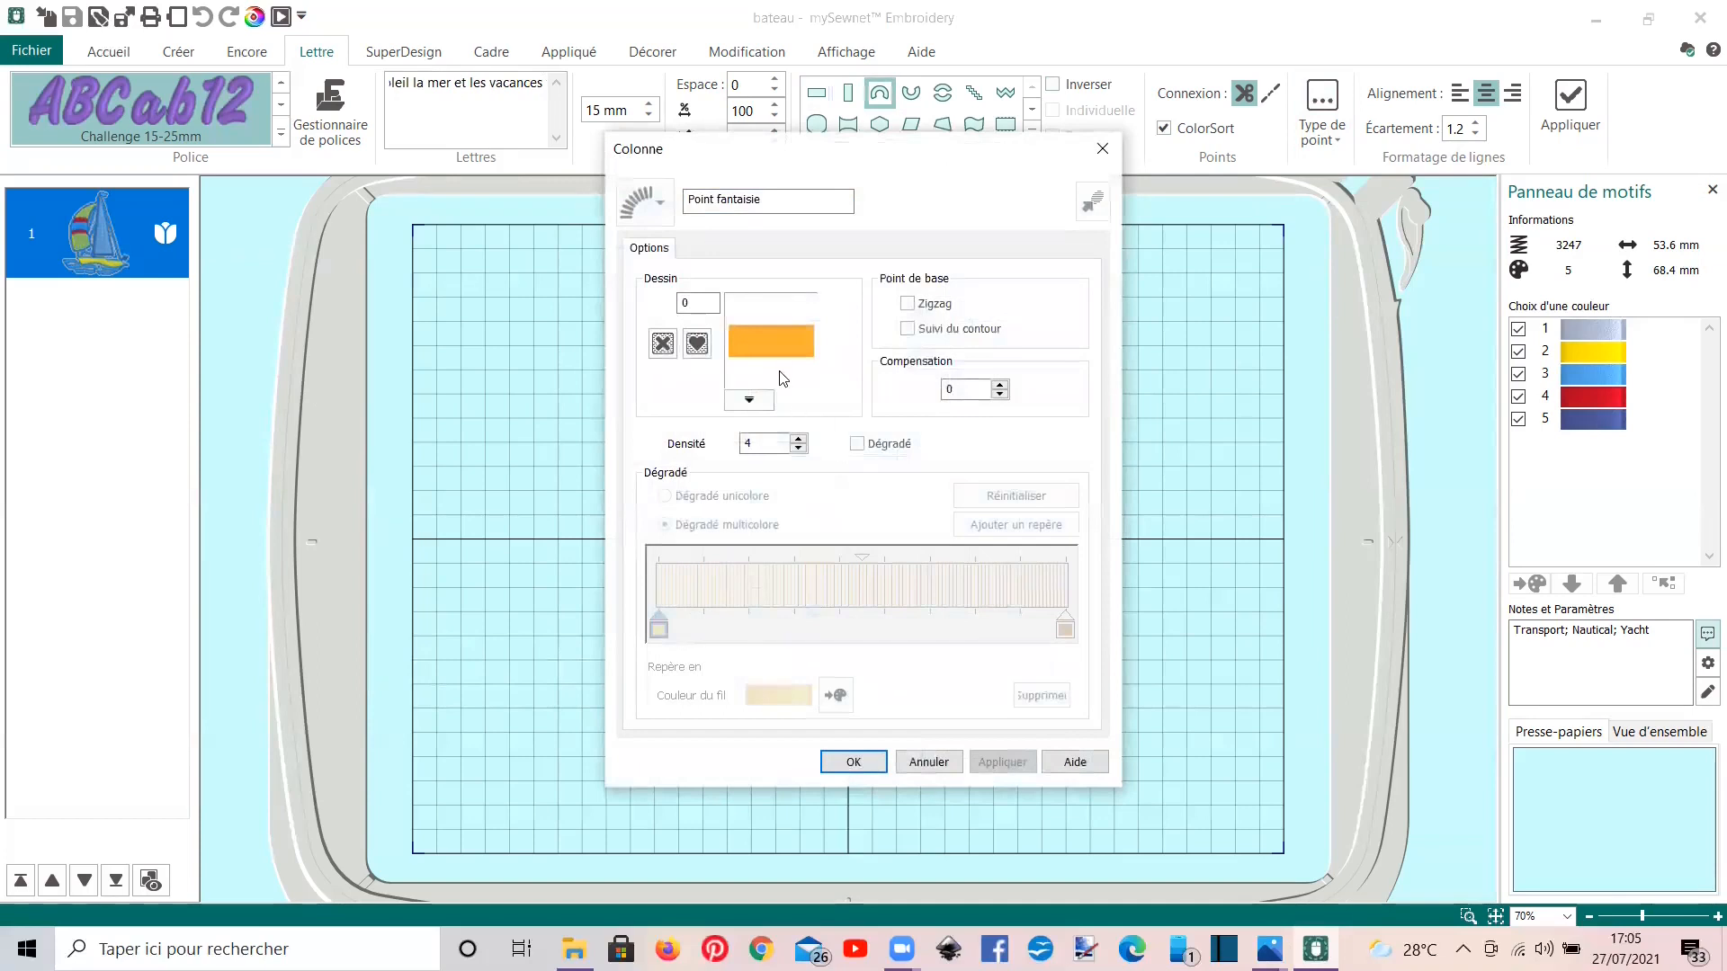
pyautogui.click(749, 400)
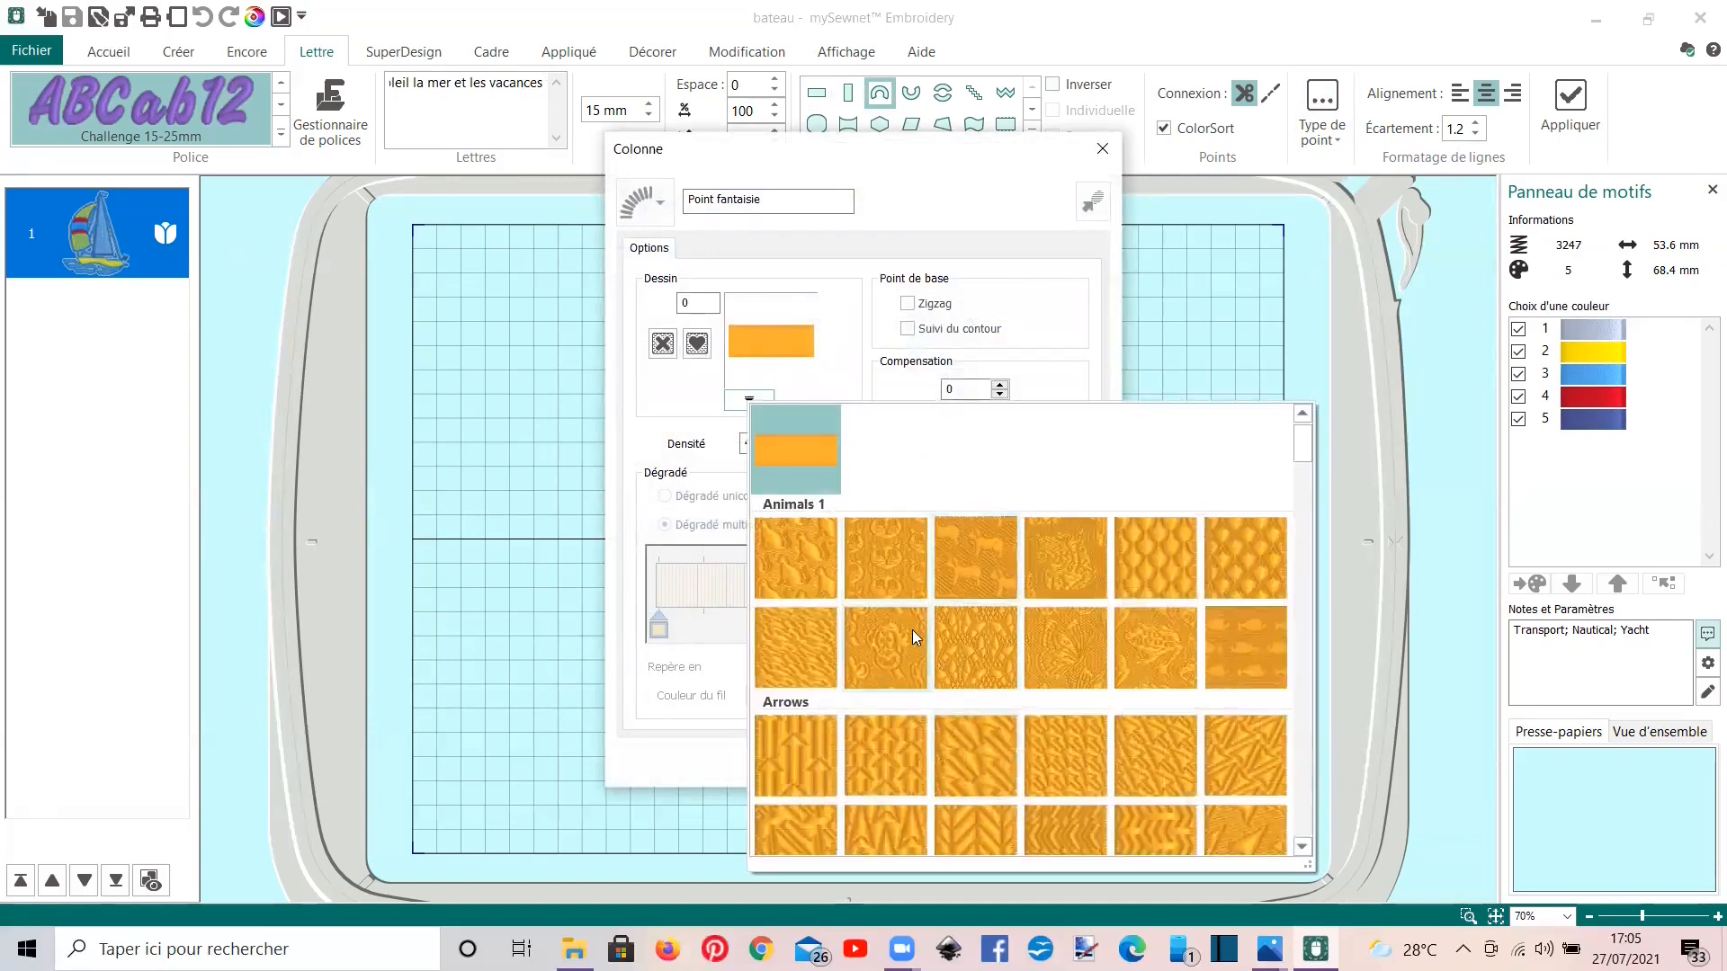
pyautogui.scroll(-15, 912, 630)
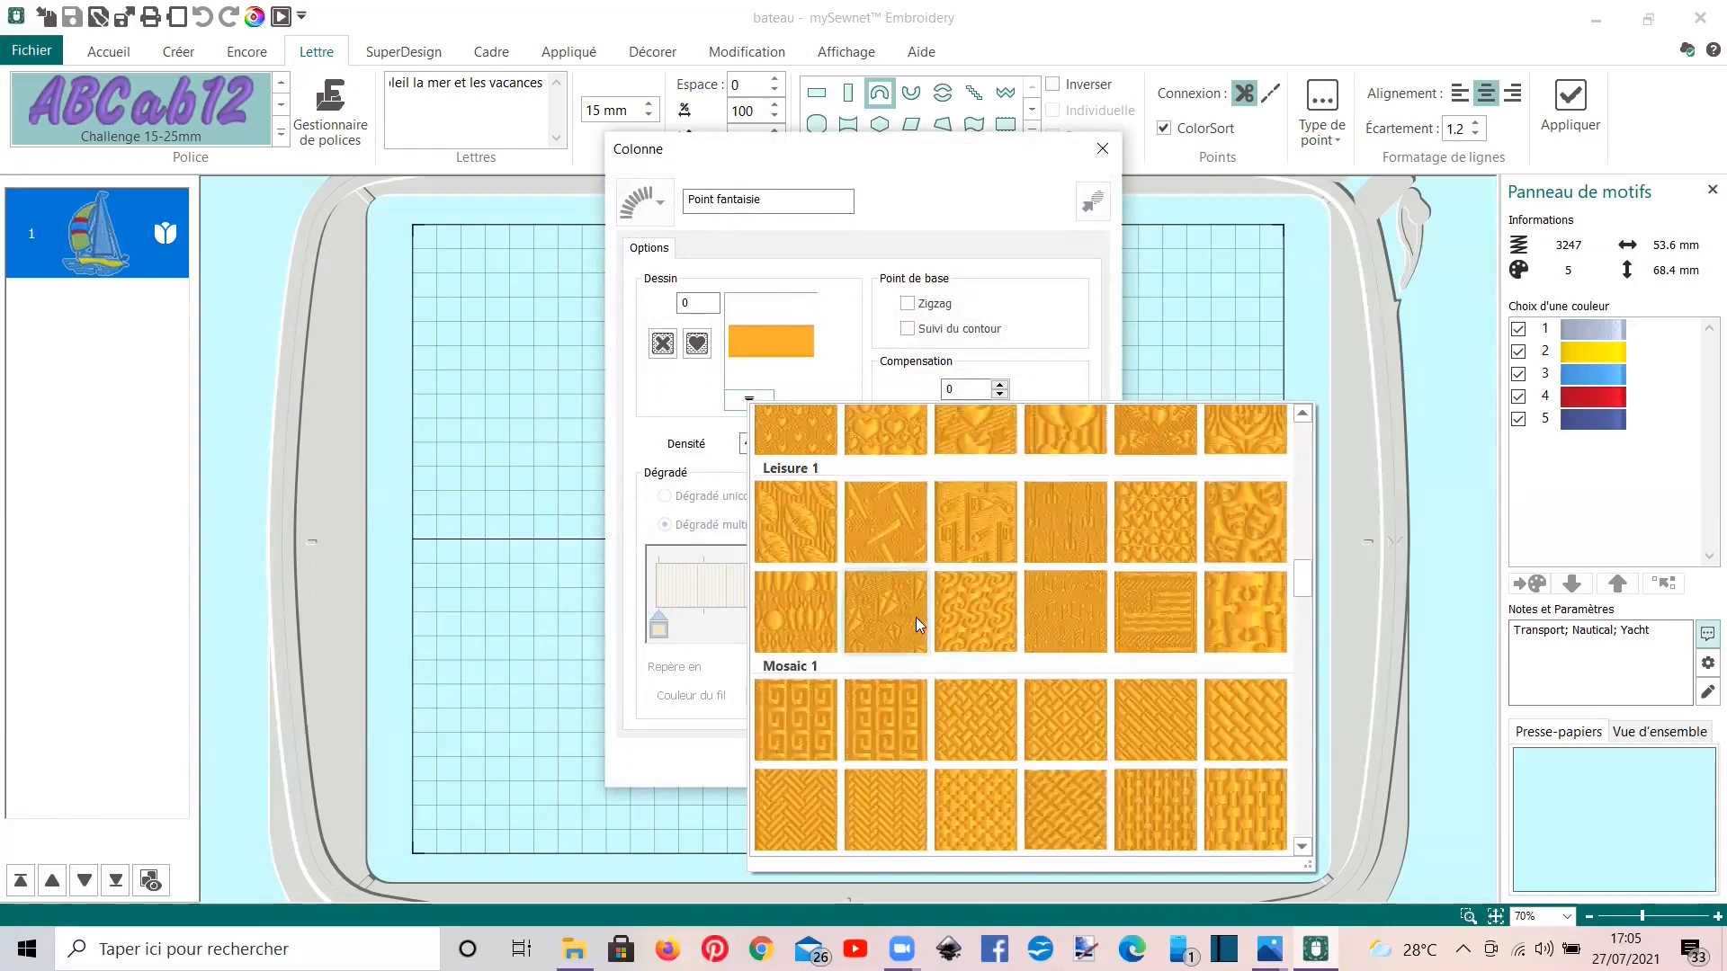
pyautogui.scroll(-3, 922, 608)
pyautogui.scroll(20, 923, 608)
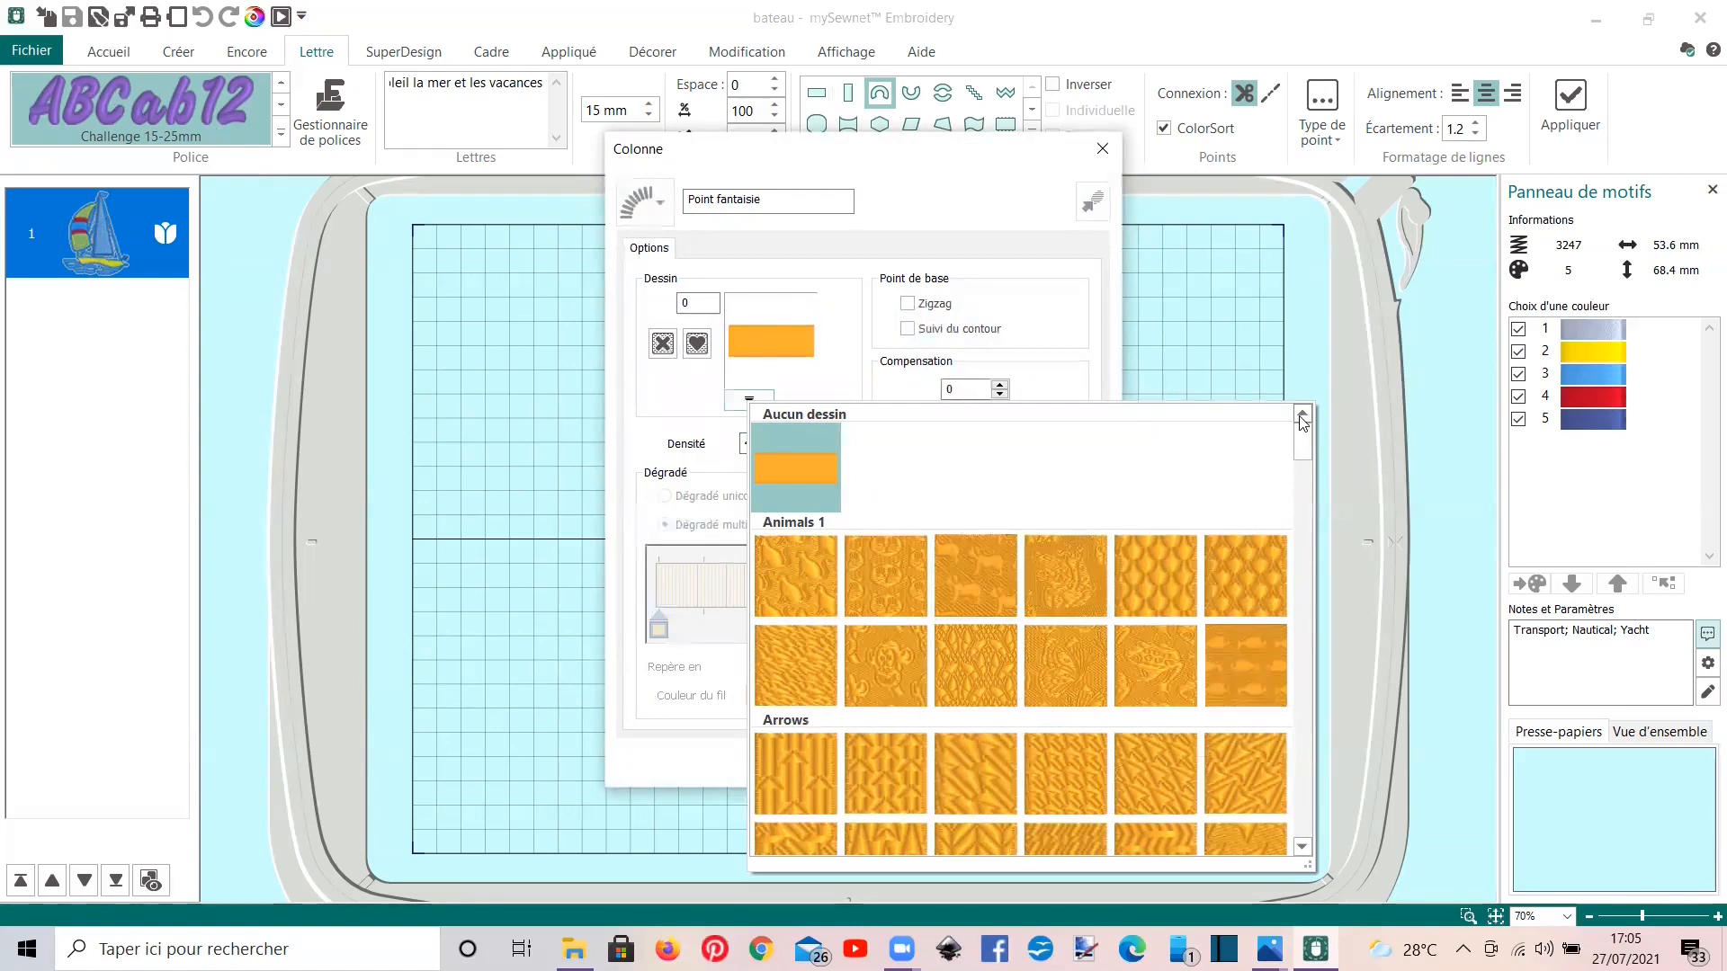
pyautogui.click(1243, 324)
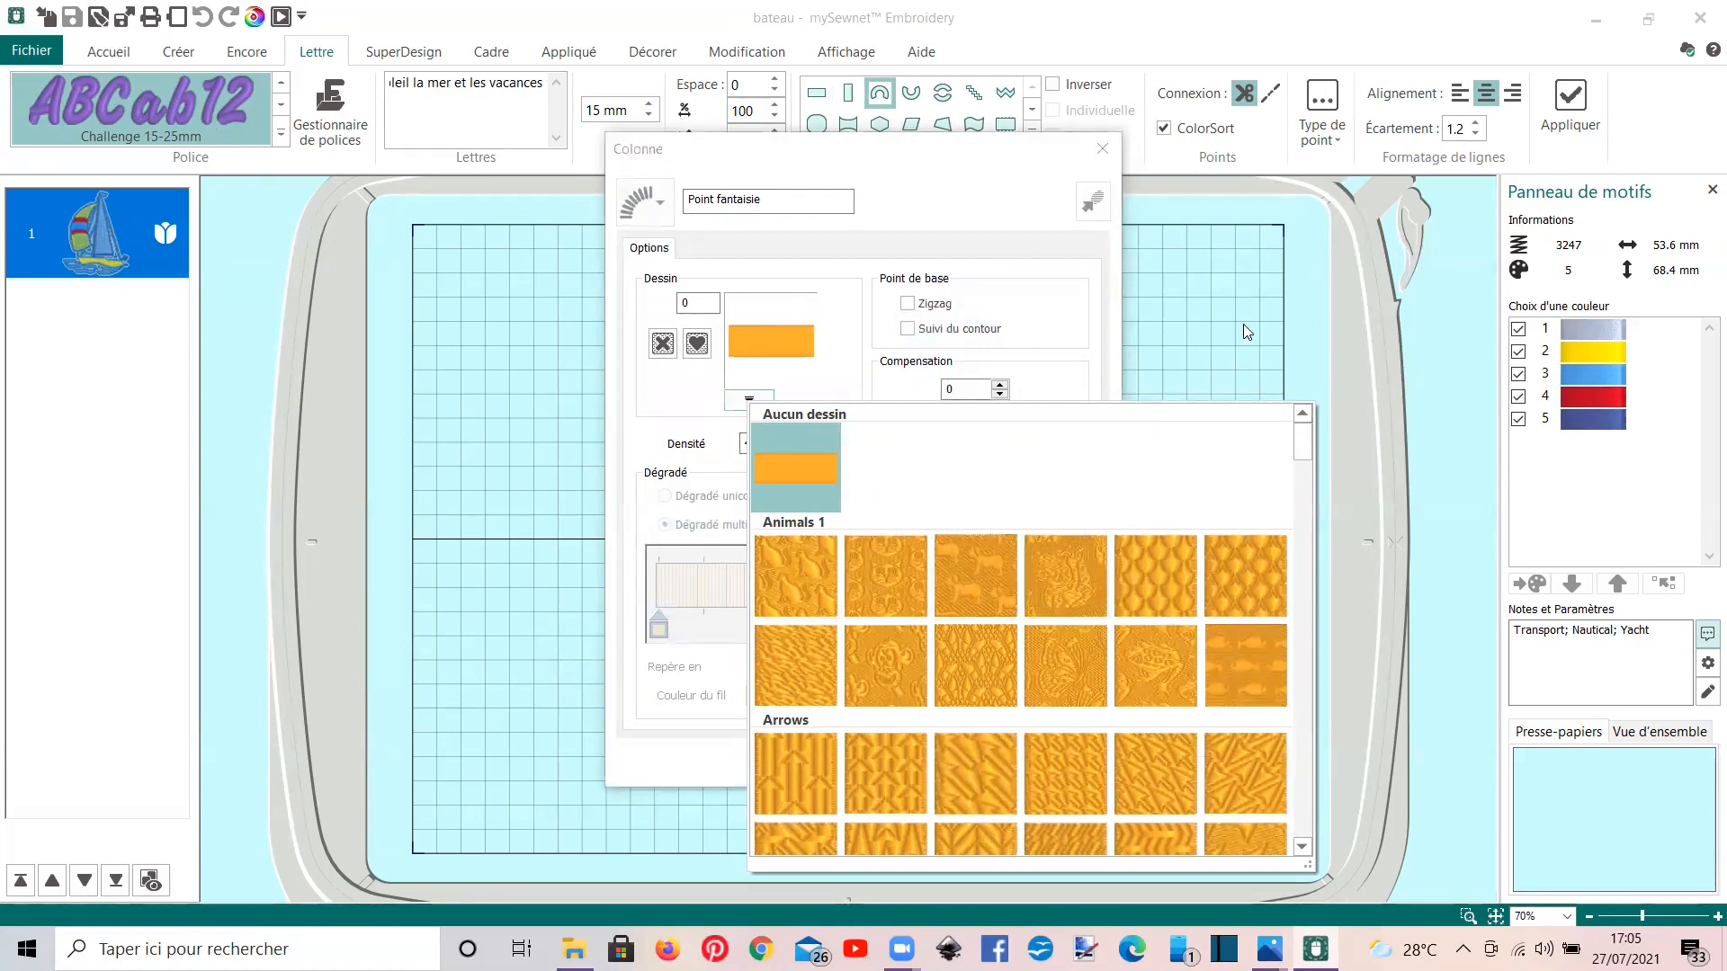
pyautogui.click(813, 475)
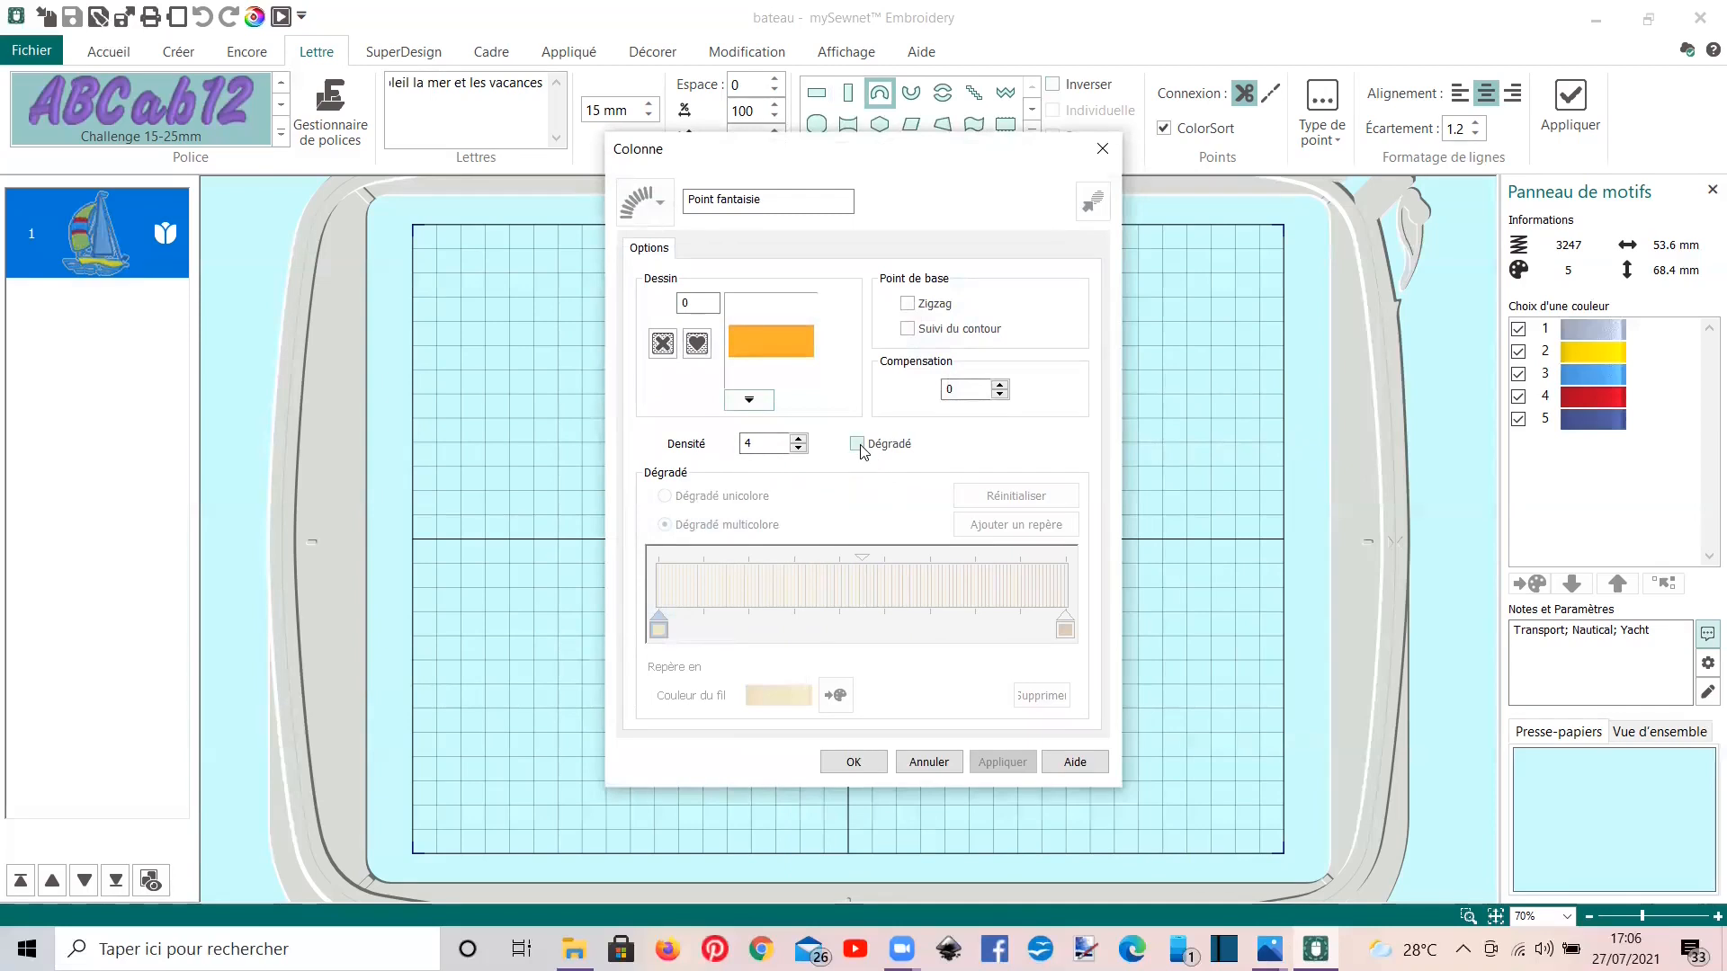
pyautogui.click(850, 763)
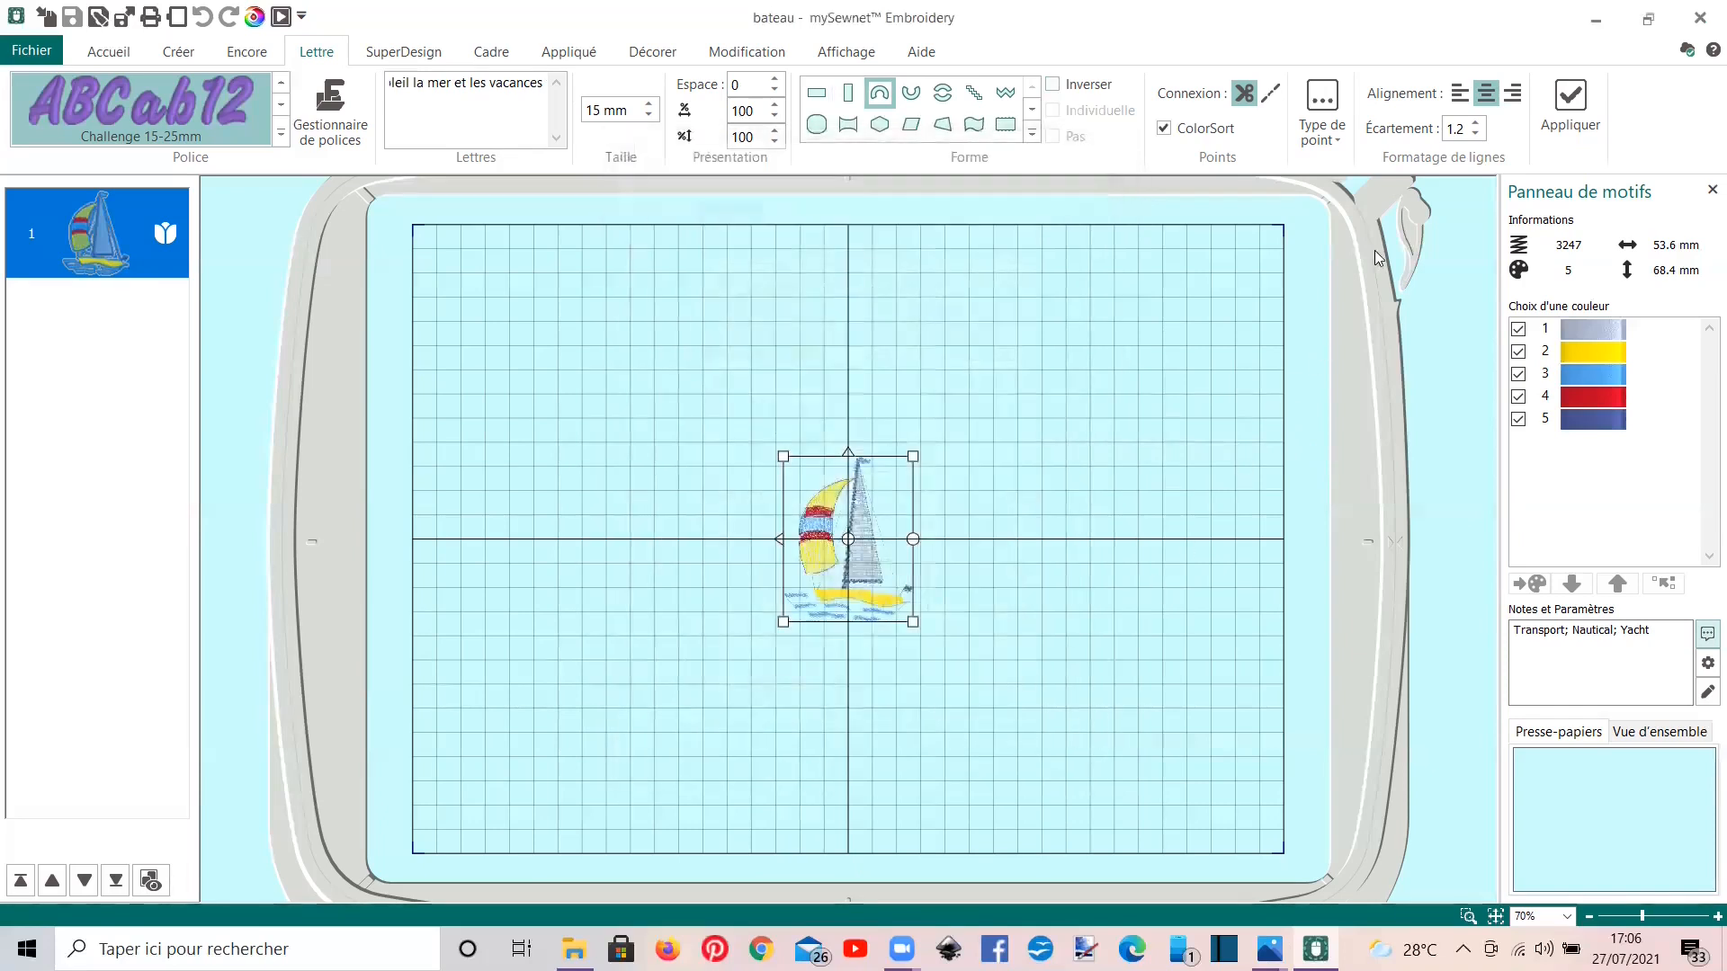
# Step: Create the circular lettering around the sailboat, then enlarge and rotate it to about 139 mm wide
pyautogui.click(1562, 107)
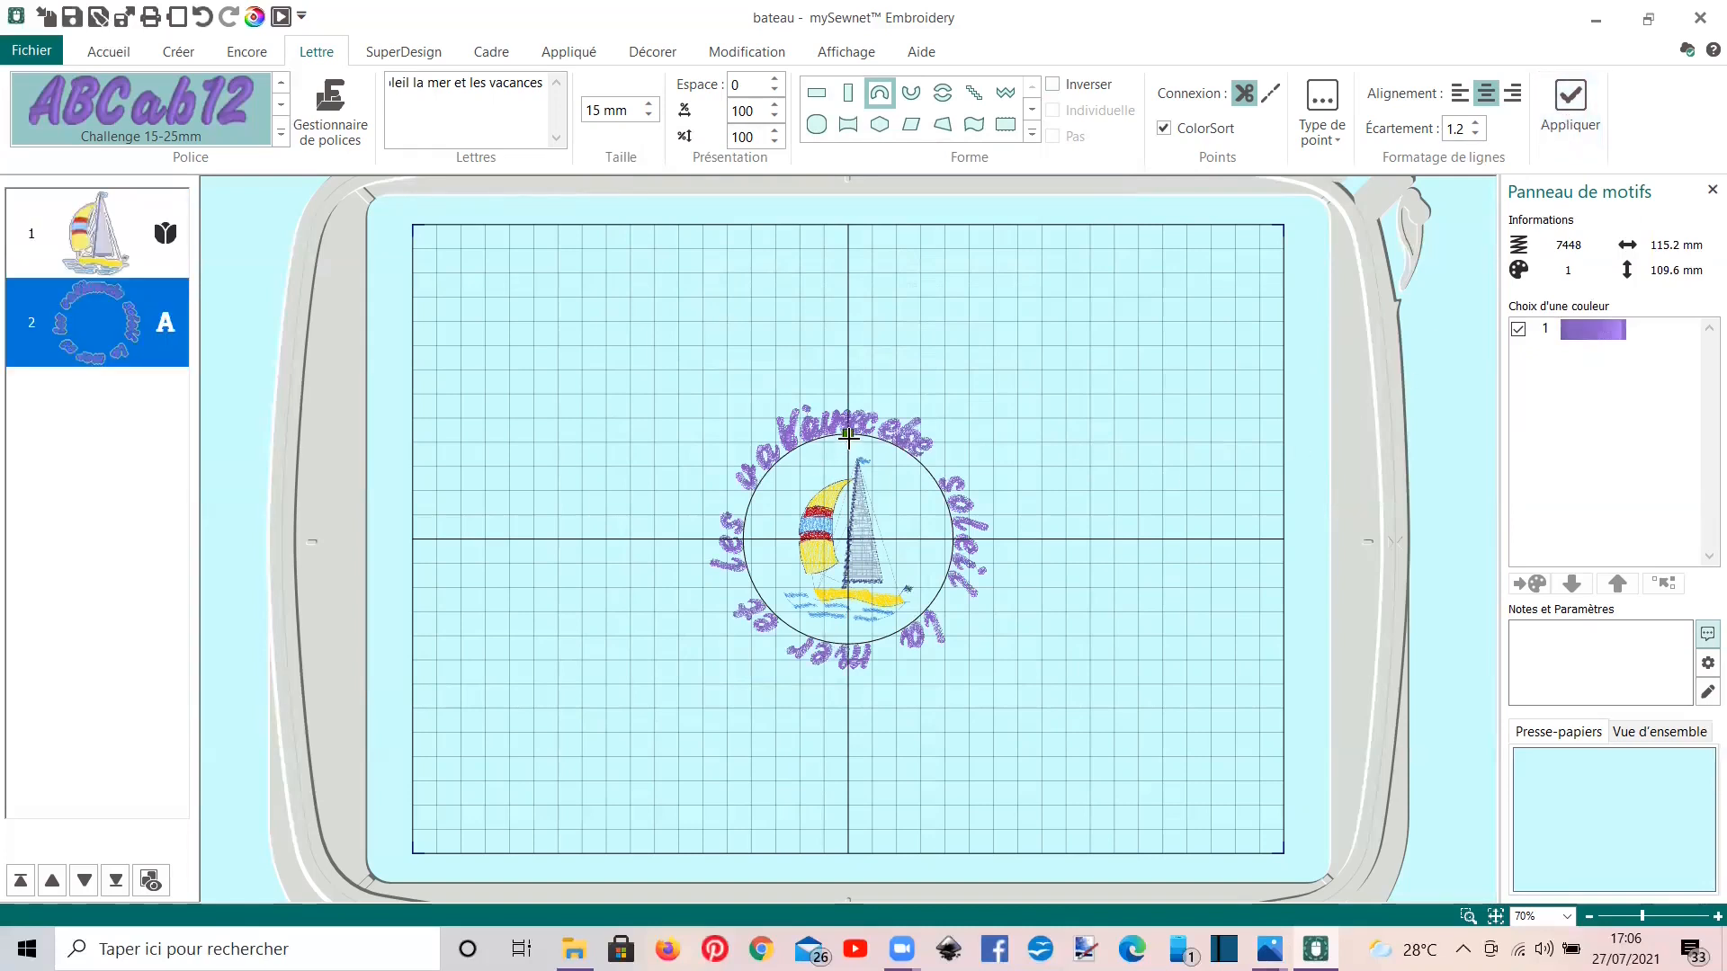
pyautogui.moveTo(848, 436); pyautogui.dragTo(921, 425)
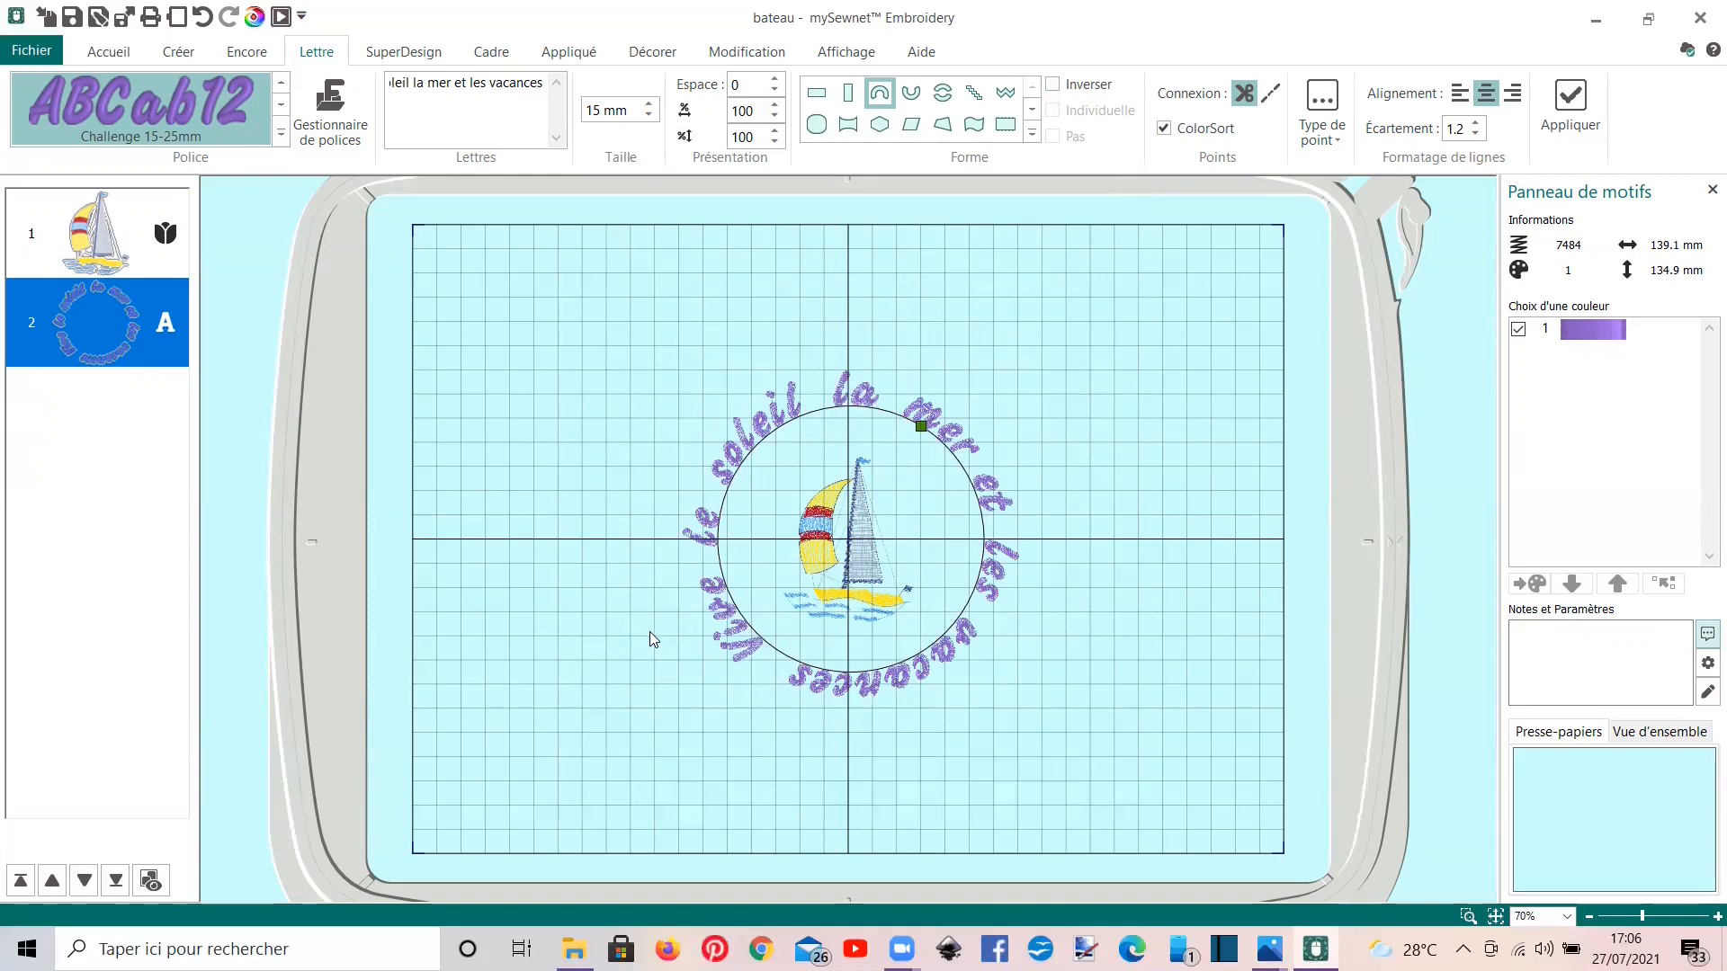
# Step: Change the circular lettering's font to Athletic Block UC 15-100mm and enlarge and rotate it to about 183 mm wide
pyautogui.rightClick(155, 328)
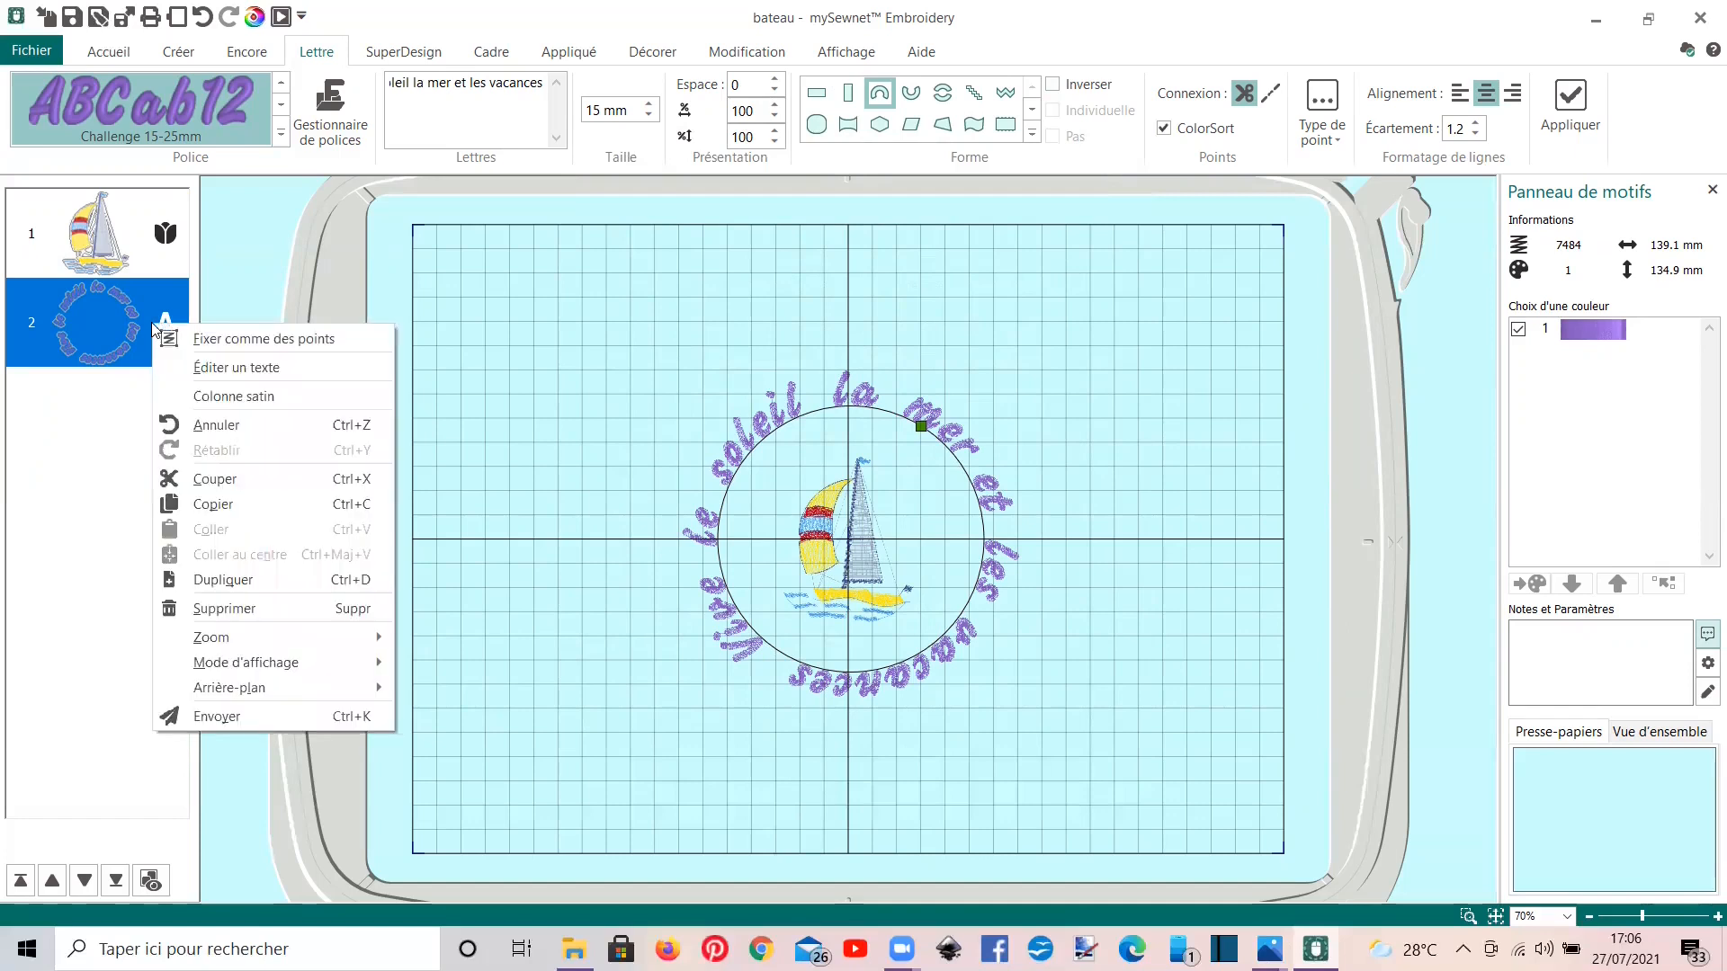
pyautogui.click(211, 369)
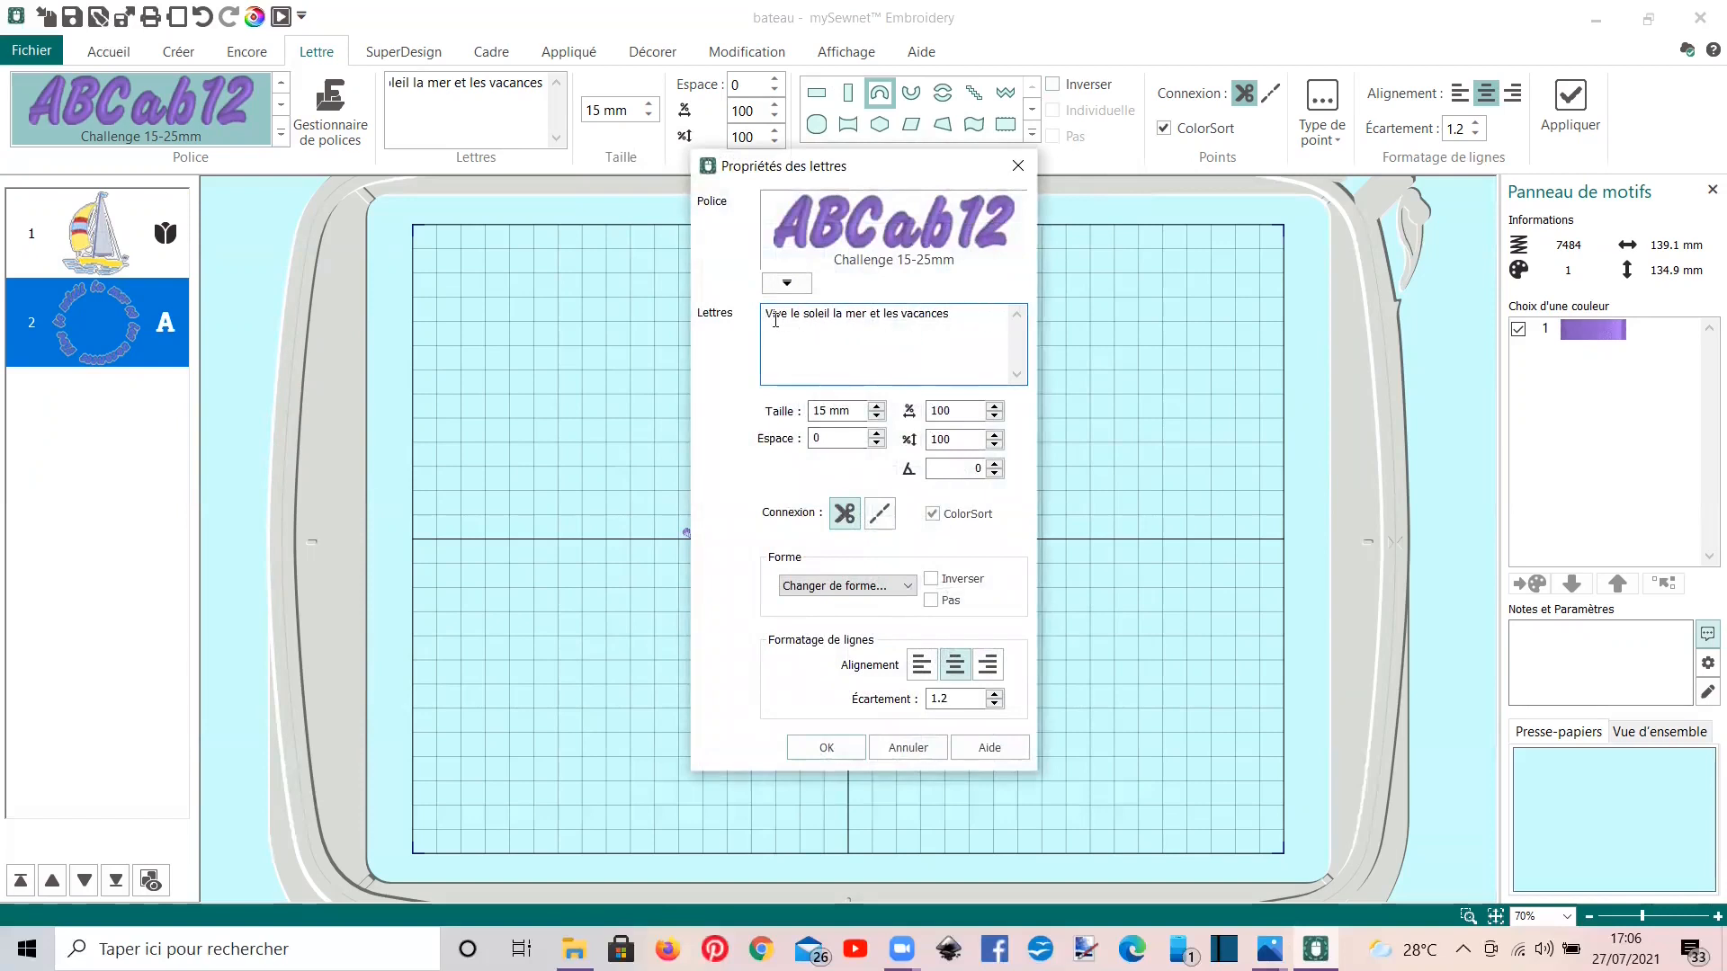
pyautogui.click(787, 282)
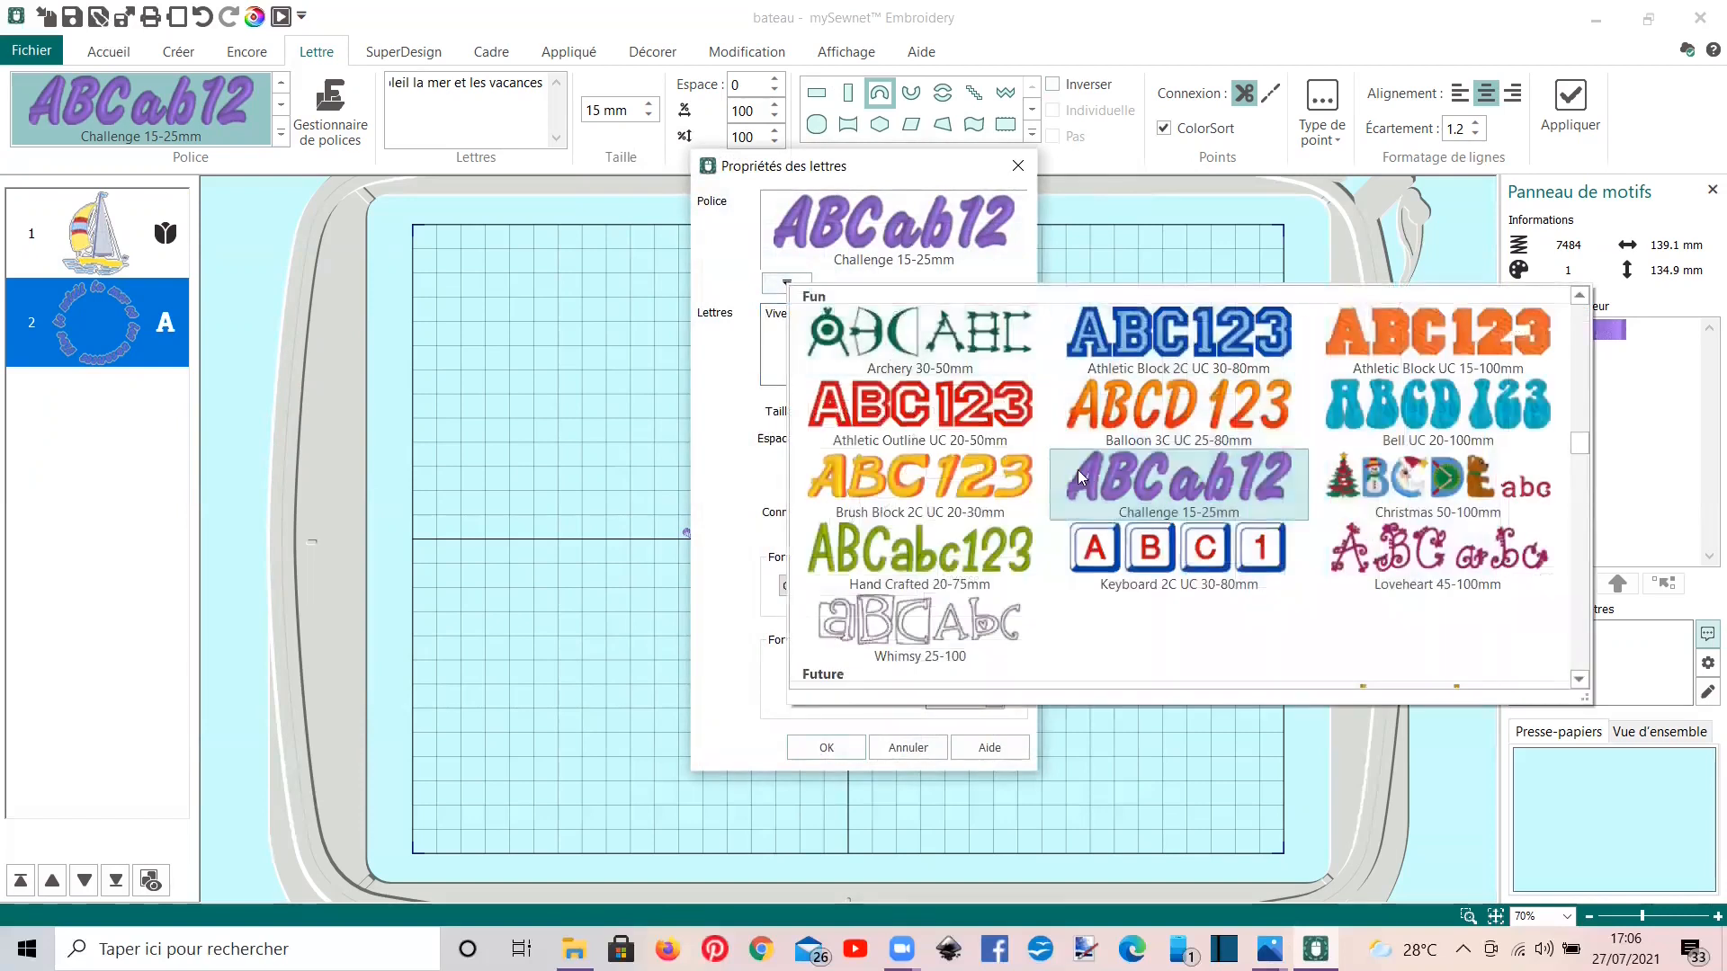
pyautogui.scroll(-6, 1077, 469)
pyautogui.scroll(6, 1067, 472)
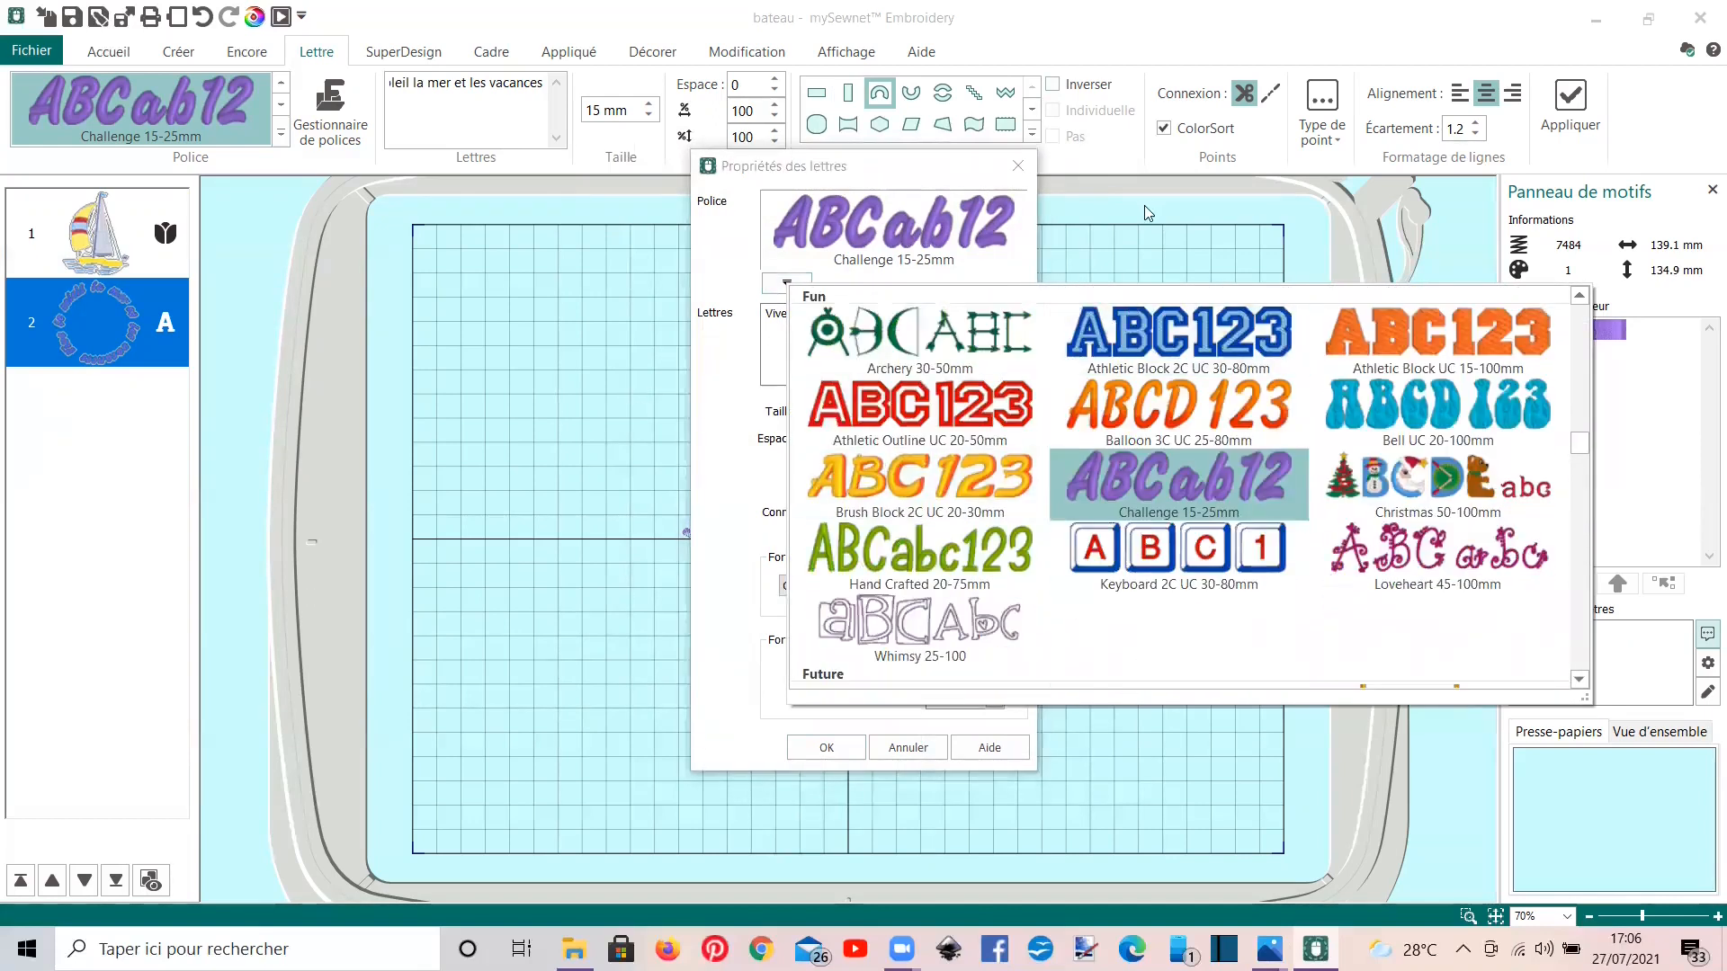
pyautogui.click(1391, 339)
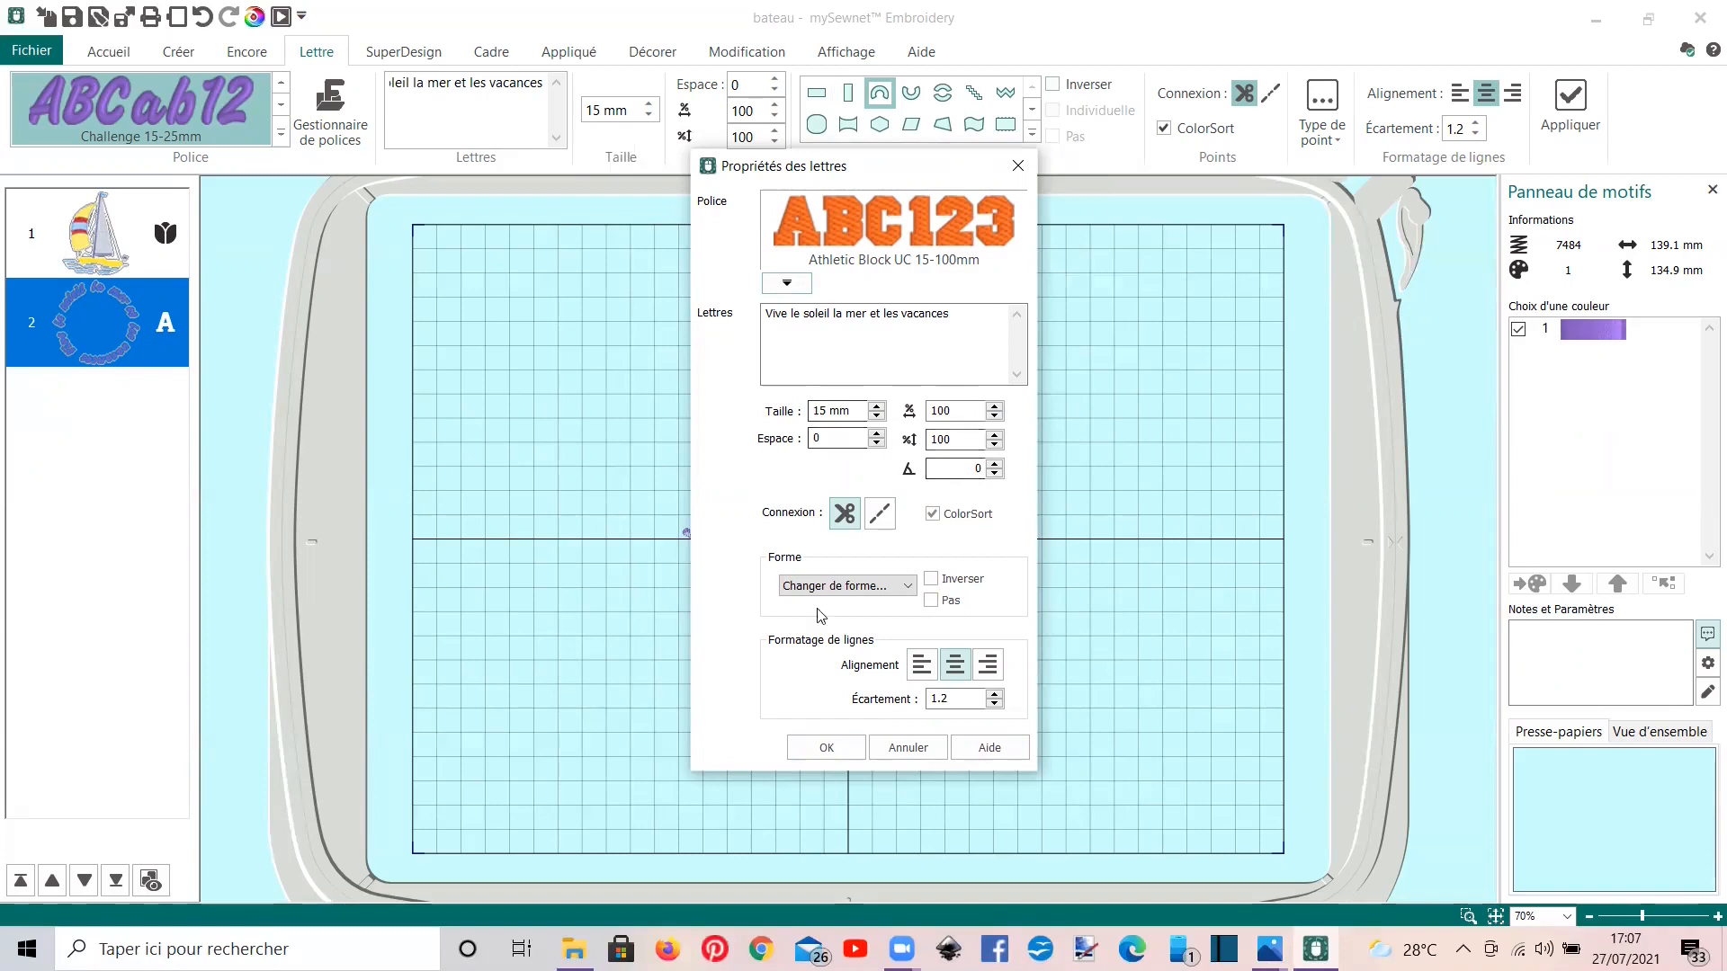
pyautogui.click(835, 744)
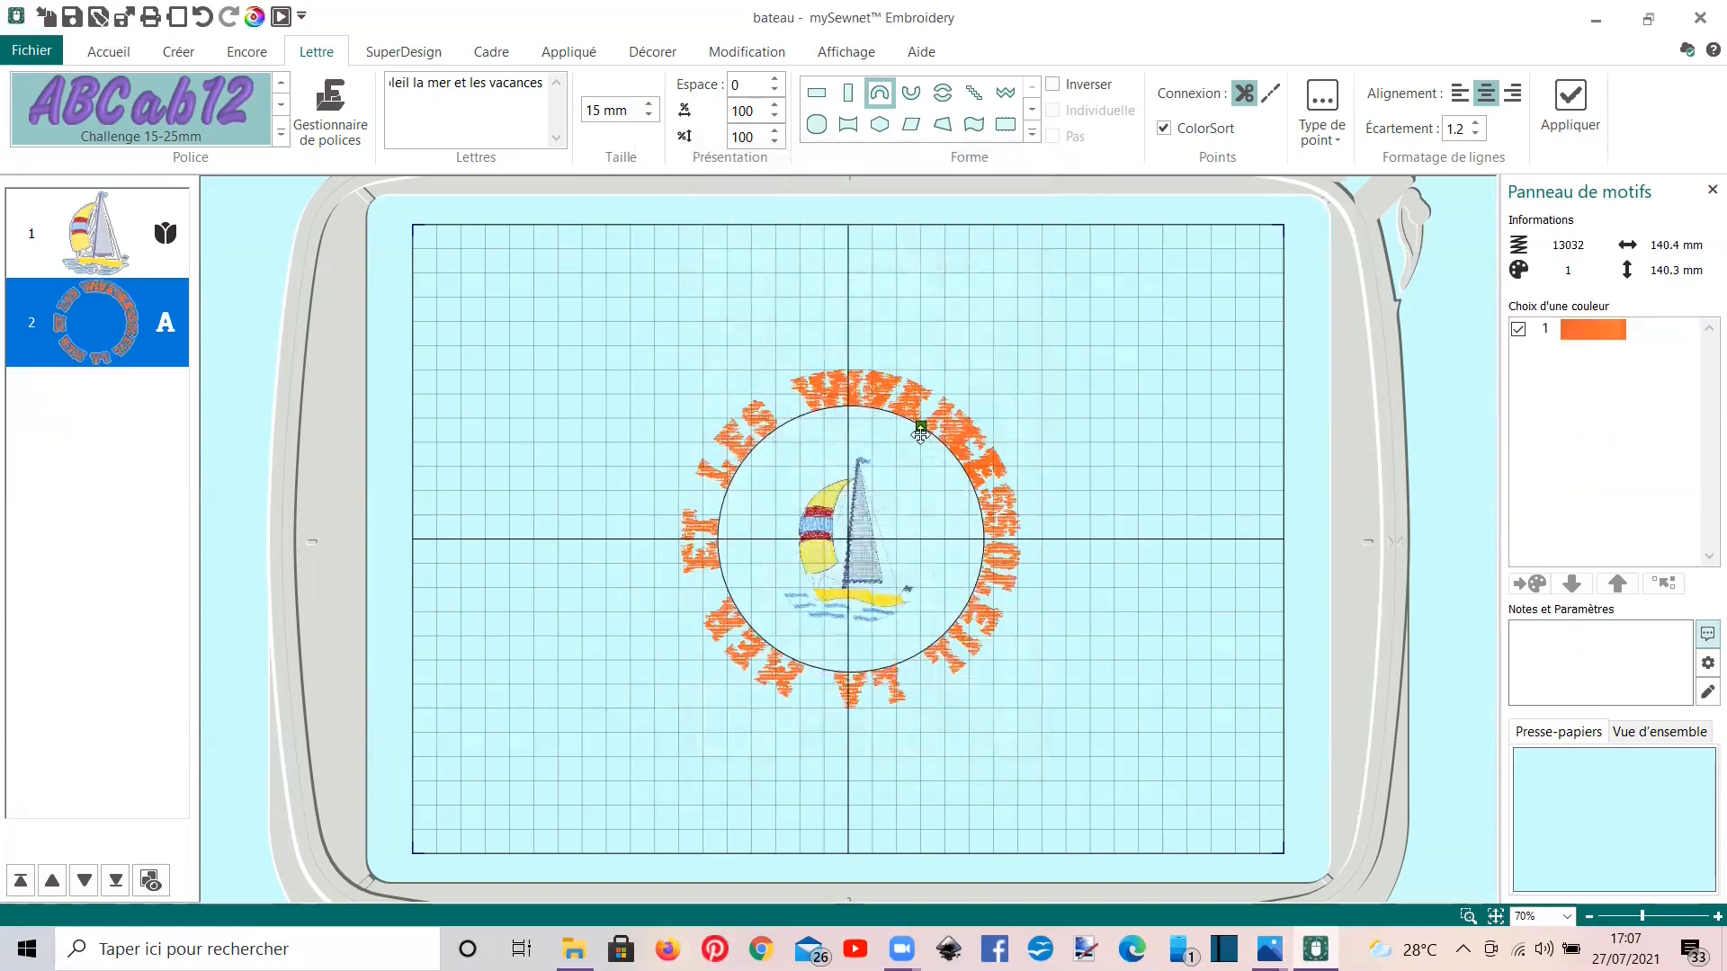
pyautogui.moveTo(921, 425); pyautogui.dragTo(880, 358)
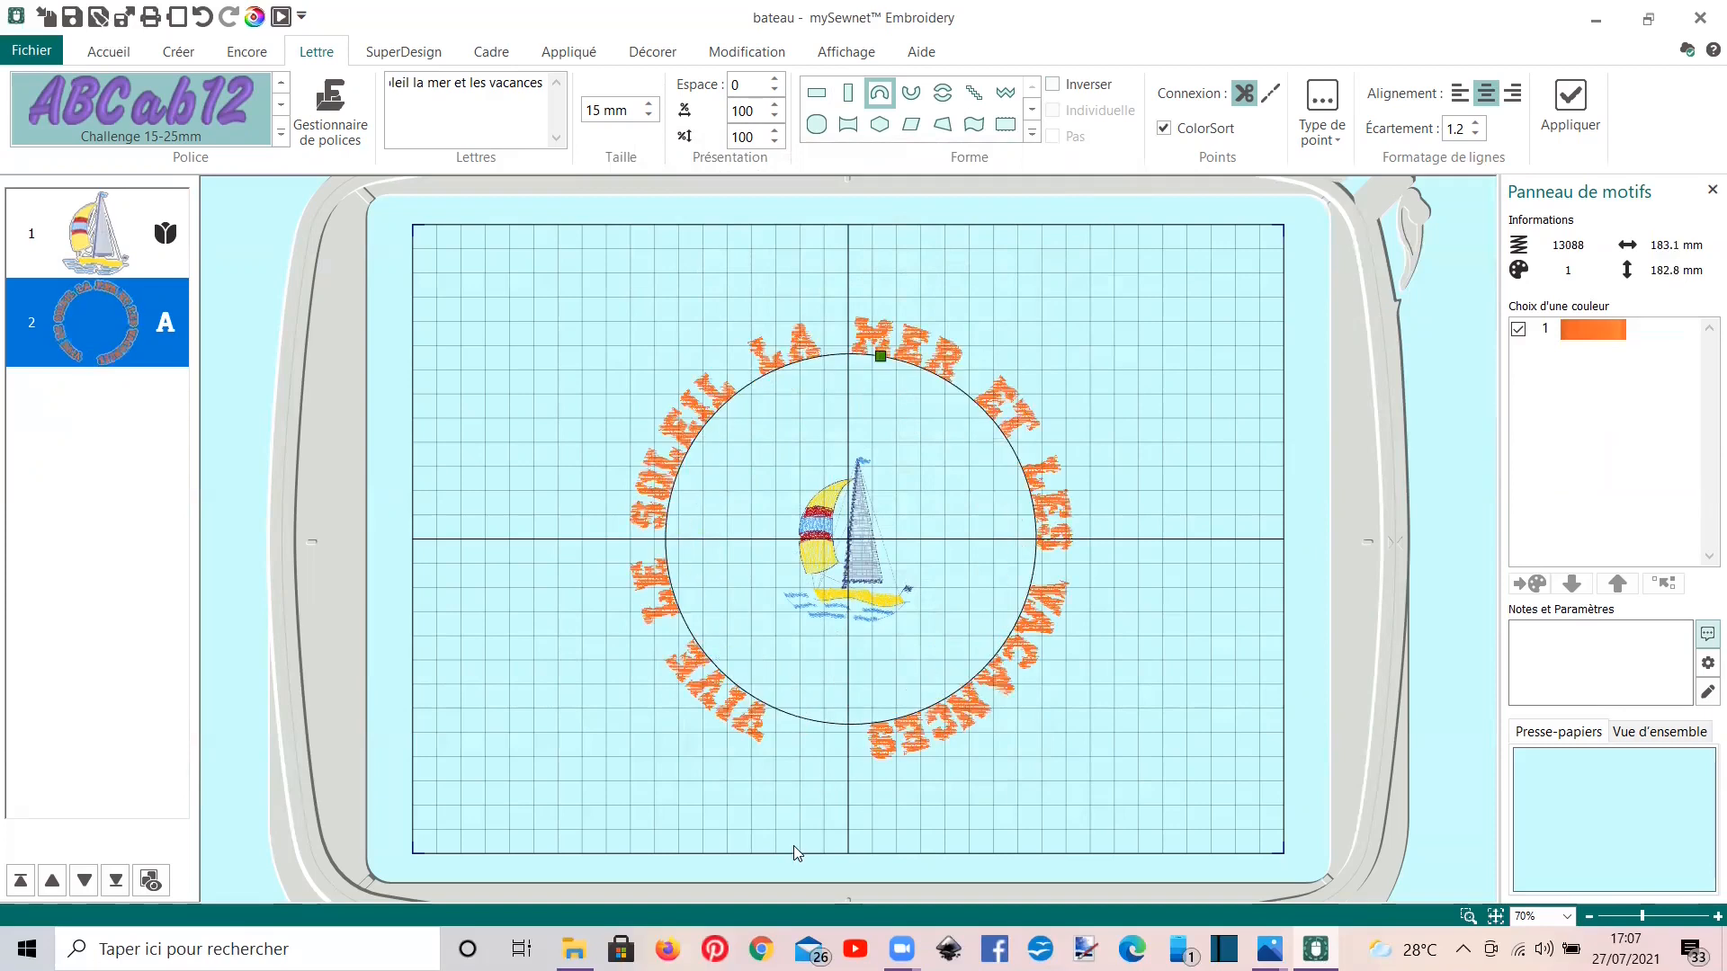
# Step: Set the circular lettering's standard fill to wave pattern 231 from the Waves 1 category
pyautogui.rightClick(139, 343)
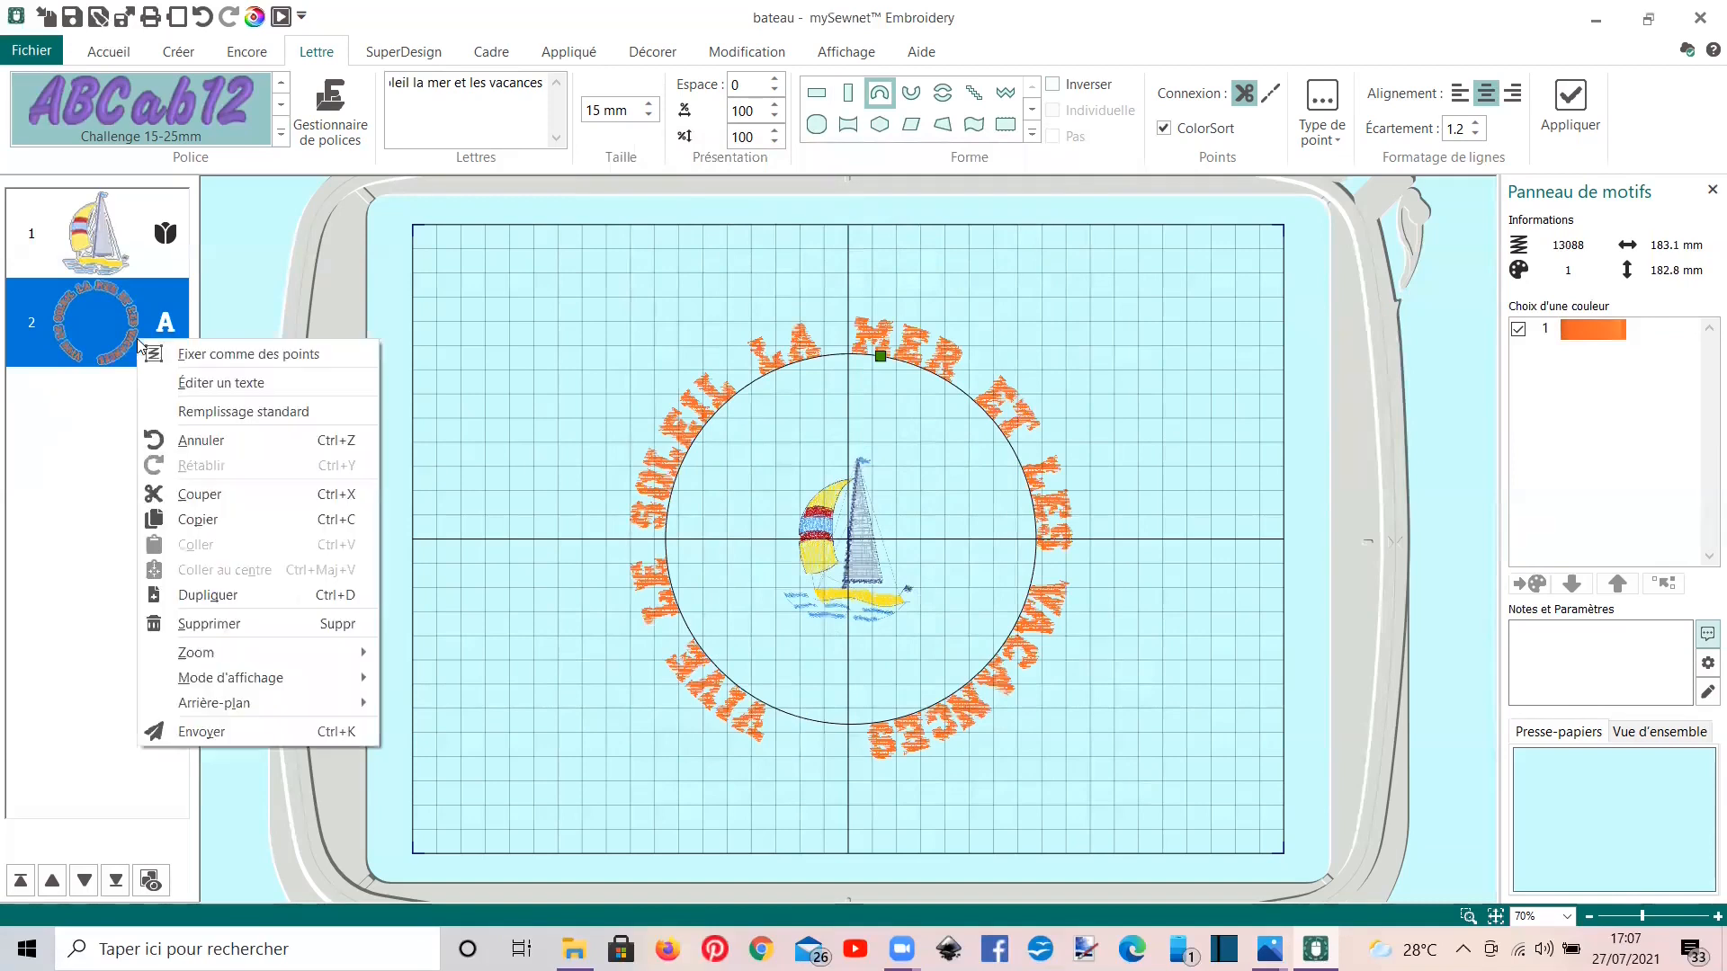
pyautogui.click(186, 415)
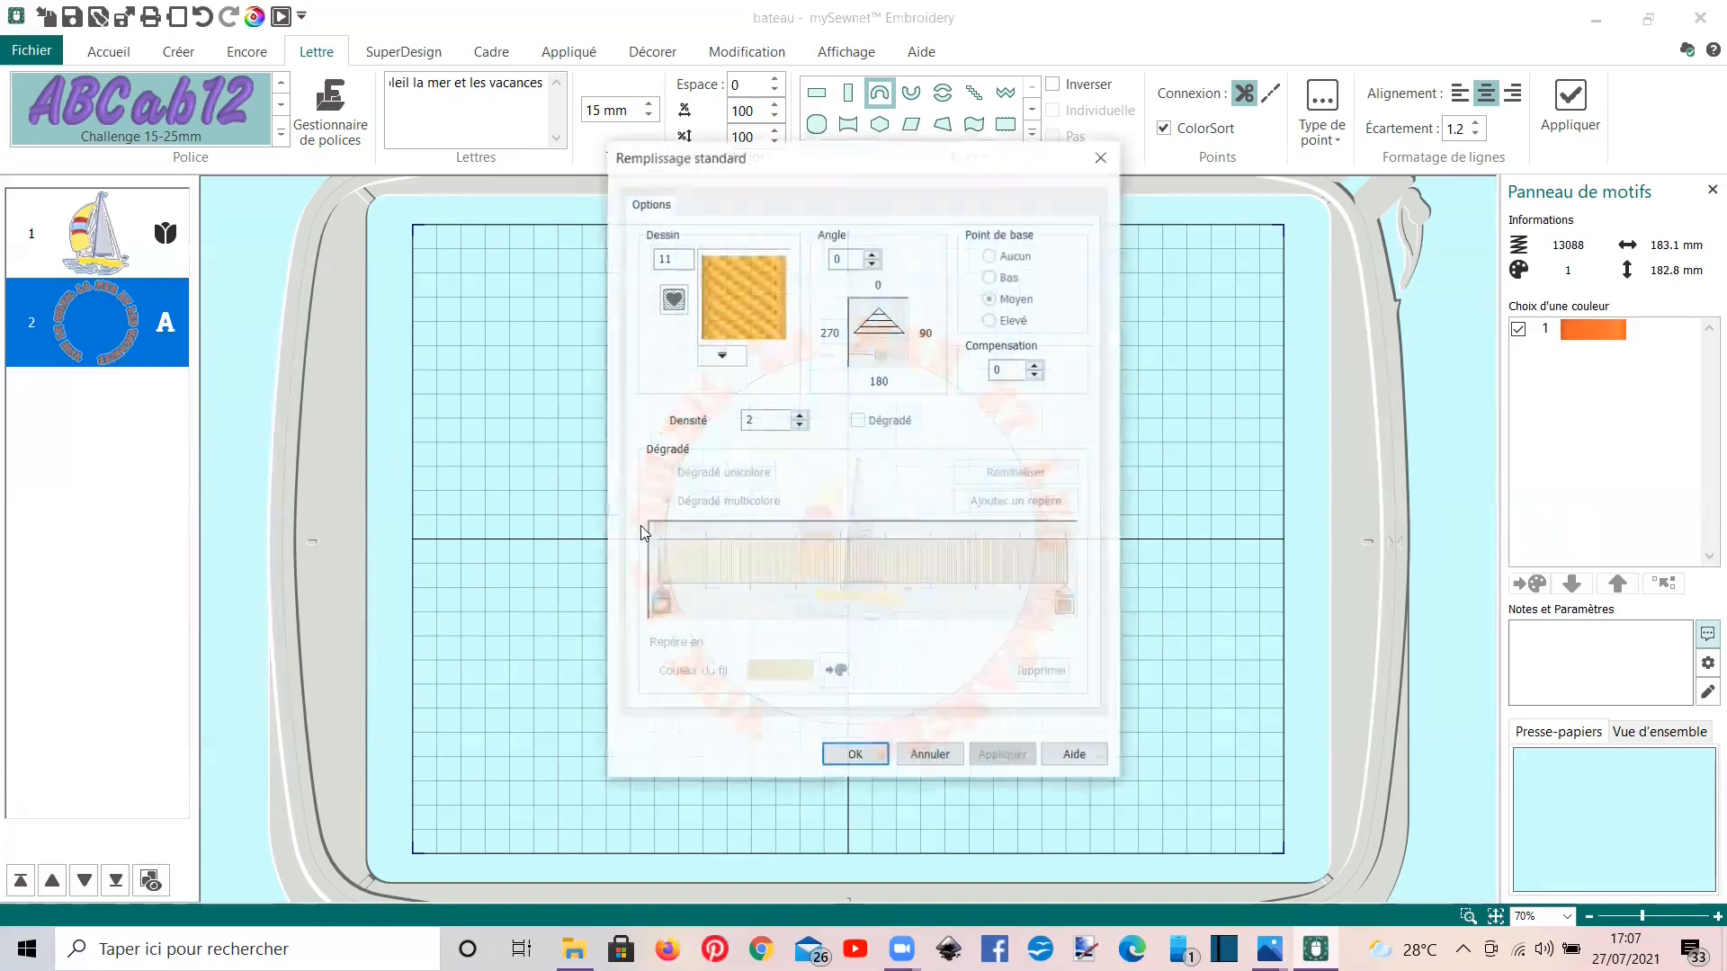
pyautogui.click(719, 355)
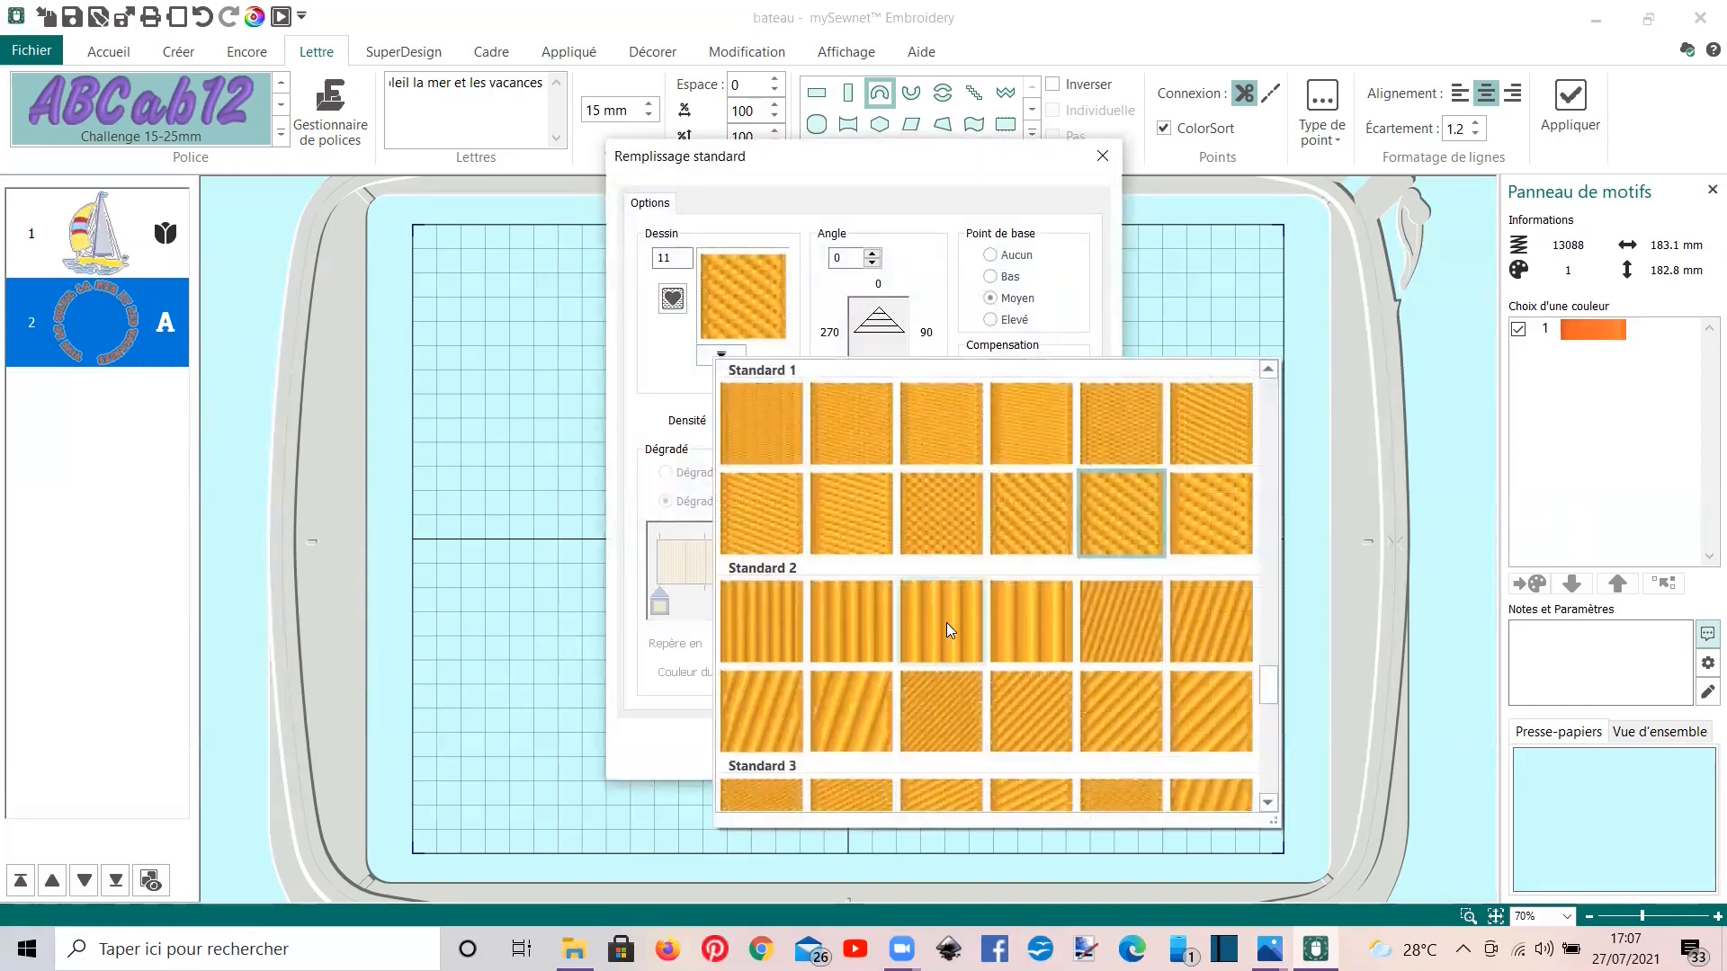
pyautogui.scroll(-10, 946, 622)
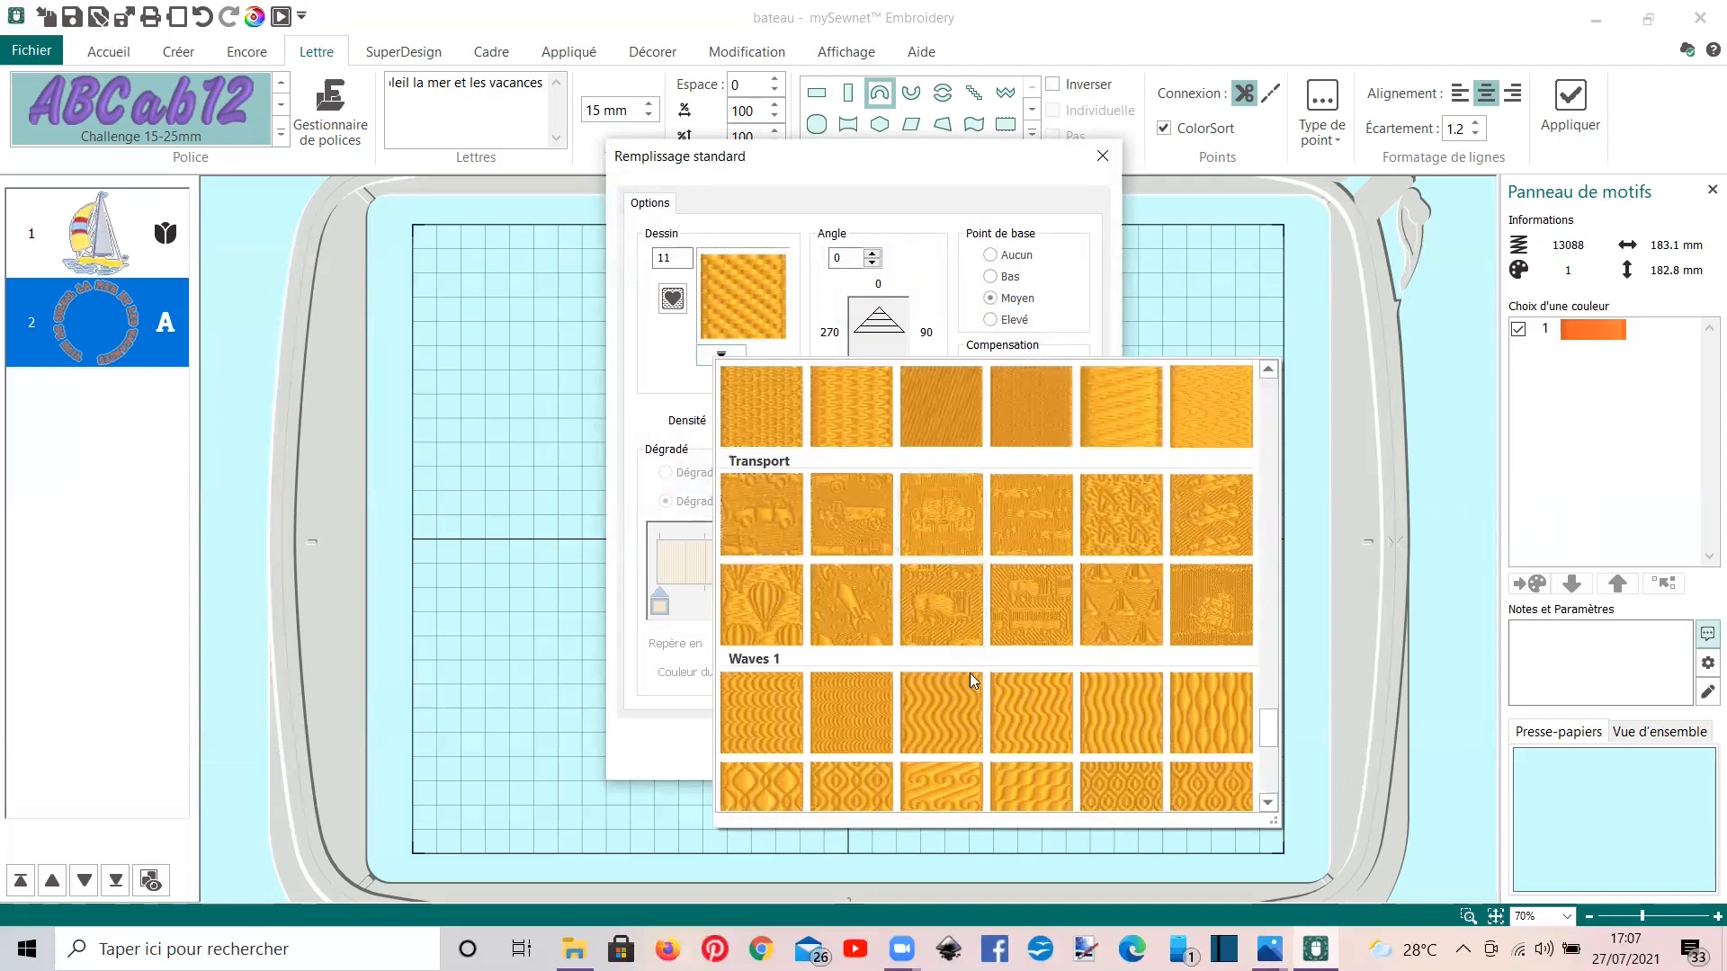
pyautogui.click(968, 723)
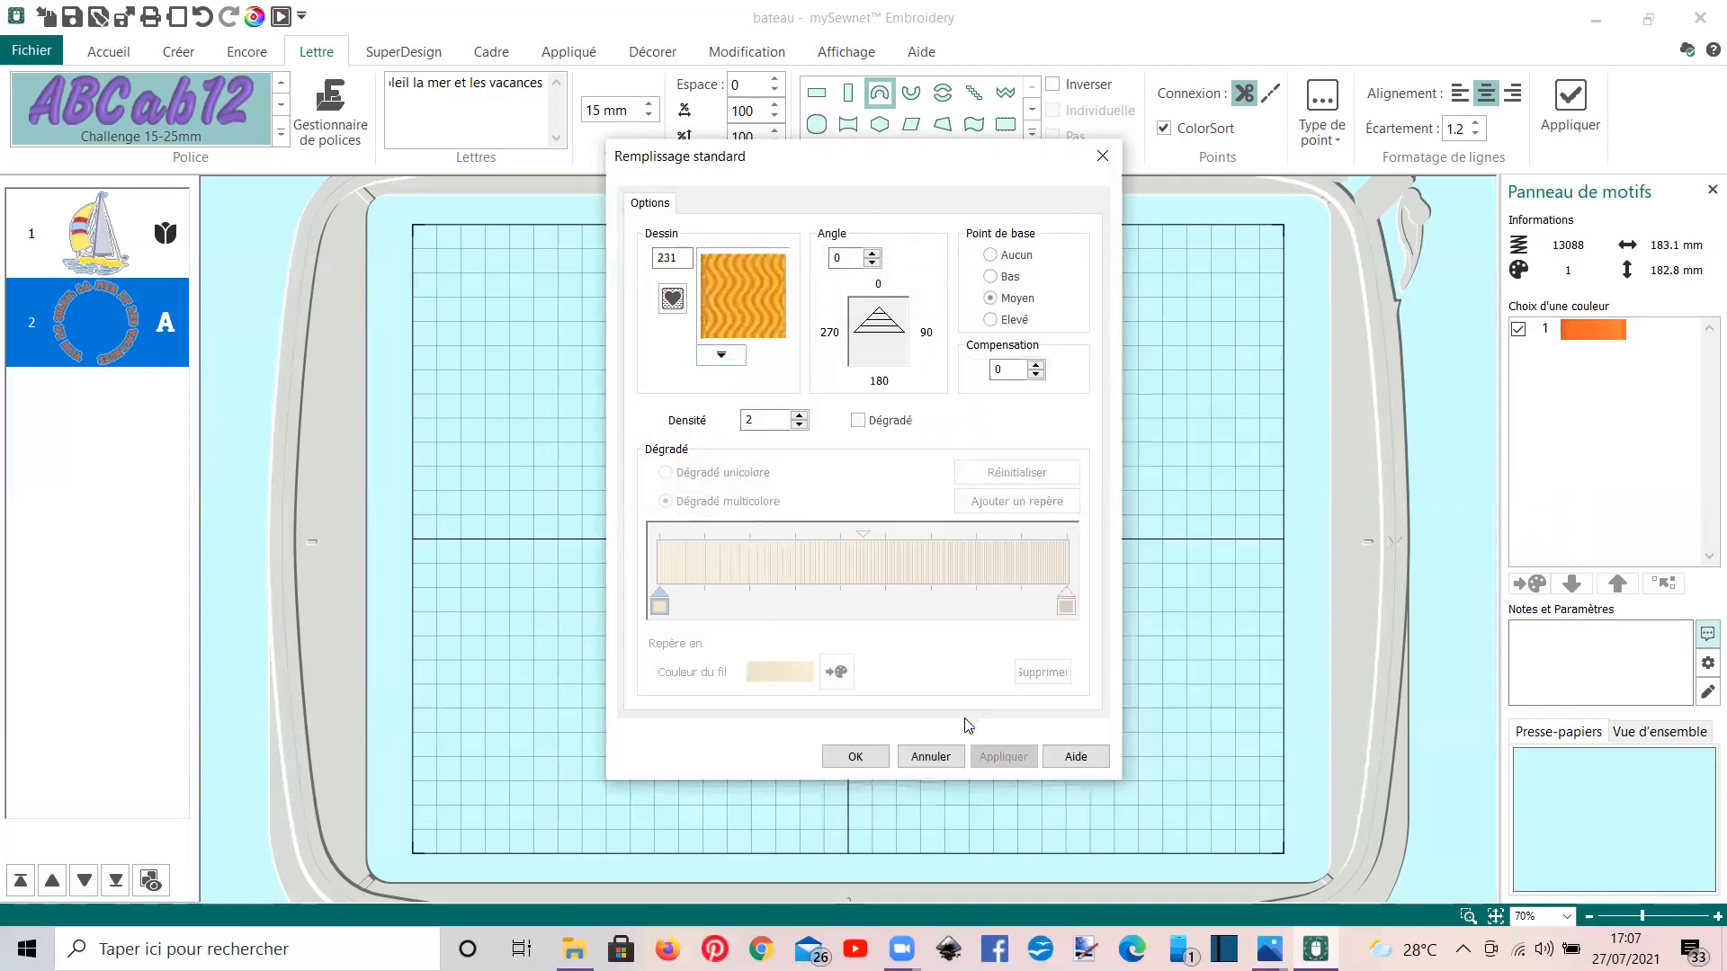
# Step: Apply a single-colour gradient to the lettering's fill, with the density of the starting marker set to 7
pyautogui.click(858, 421)
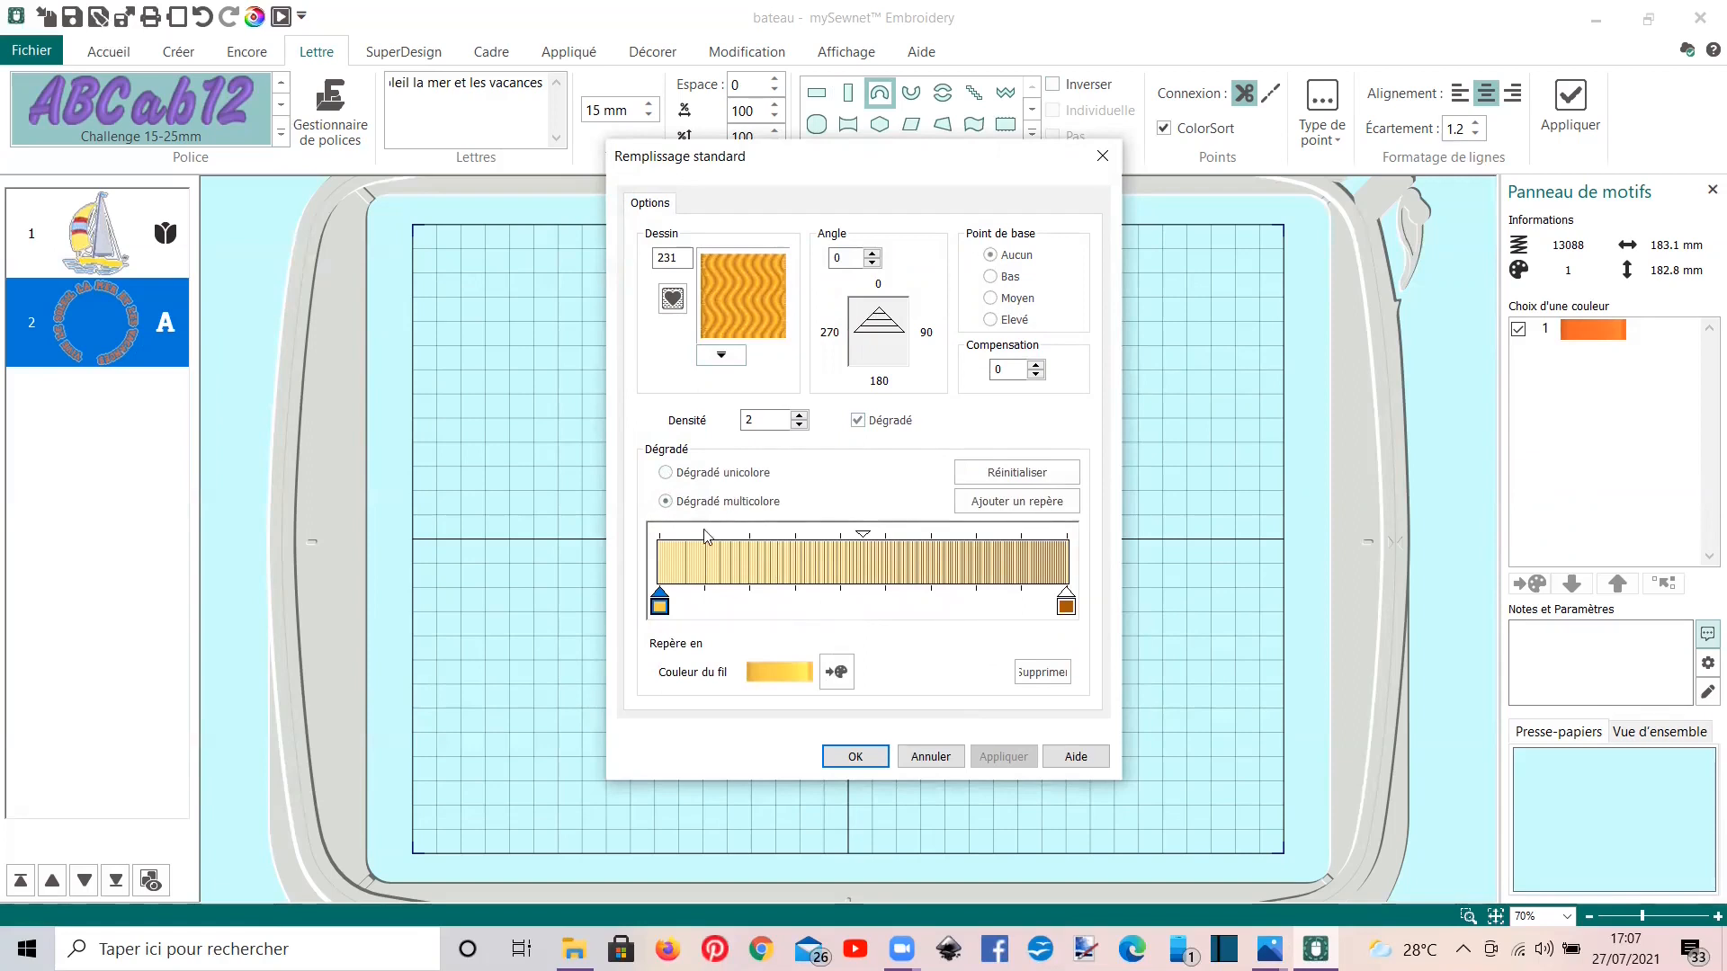
pyautogui.click(665, 474)
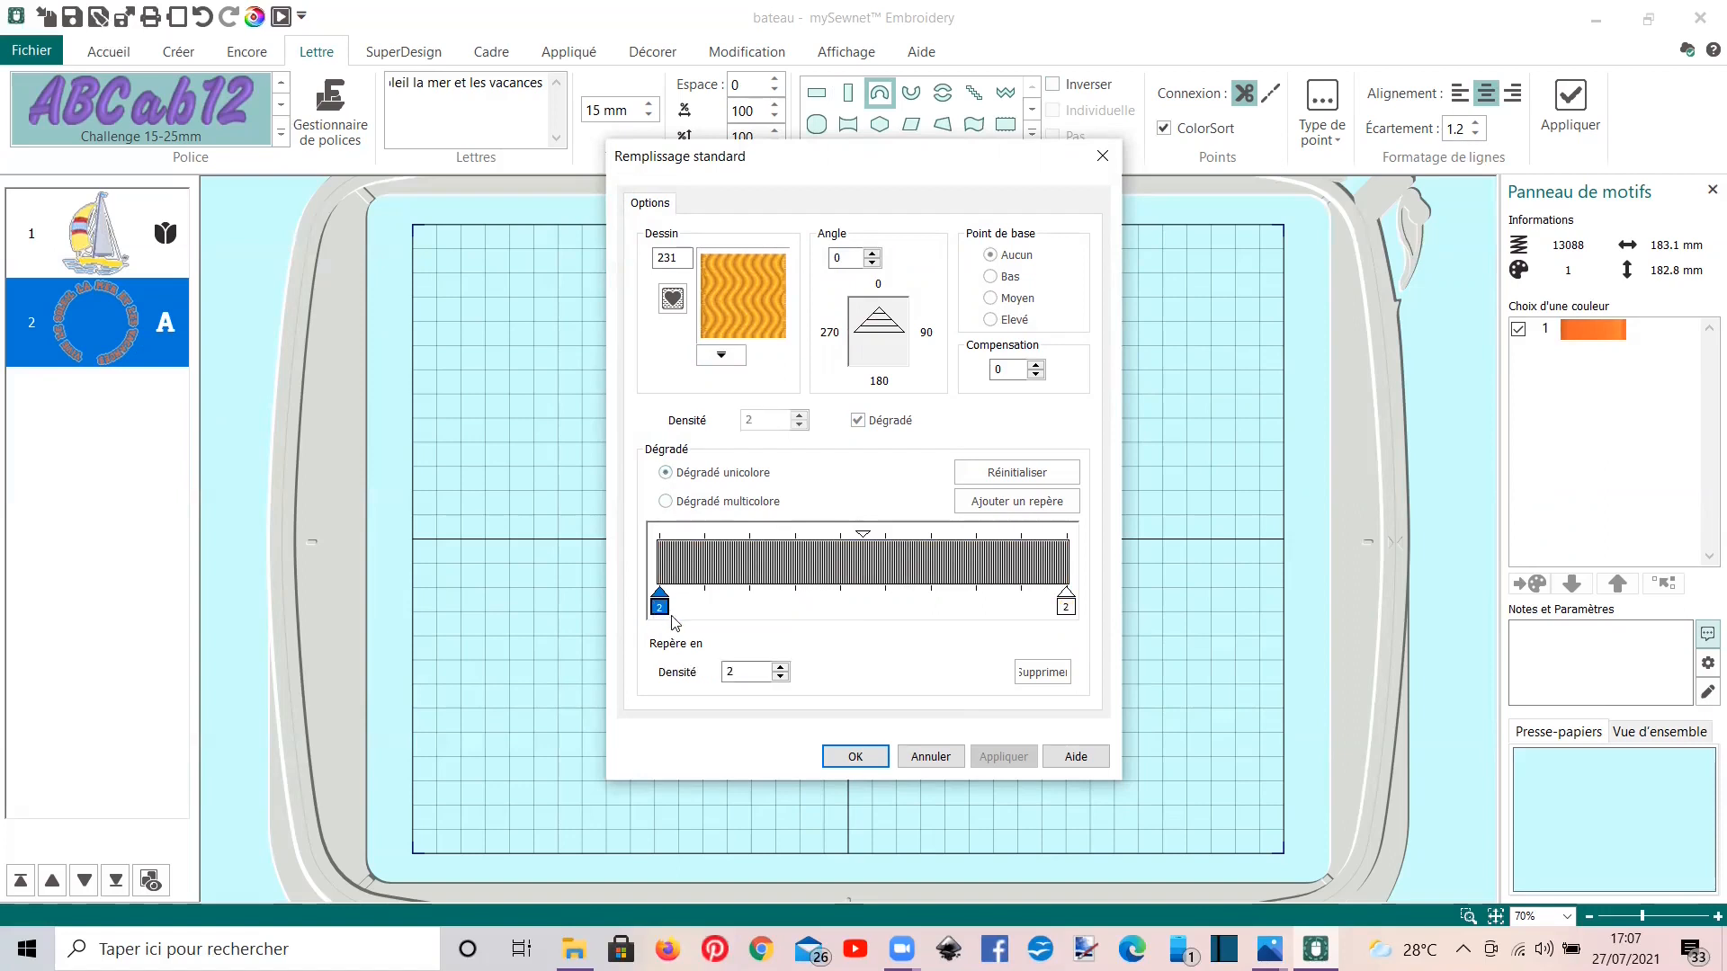
pyautogui.click(781, 667)
pyautogui.click(780, 667)
pyautogui.click(781, 667)
pyautogui.click(781, 667)
pyautogui.click(781, 667)
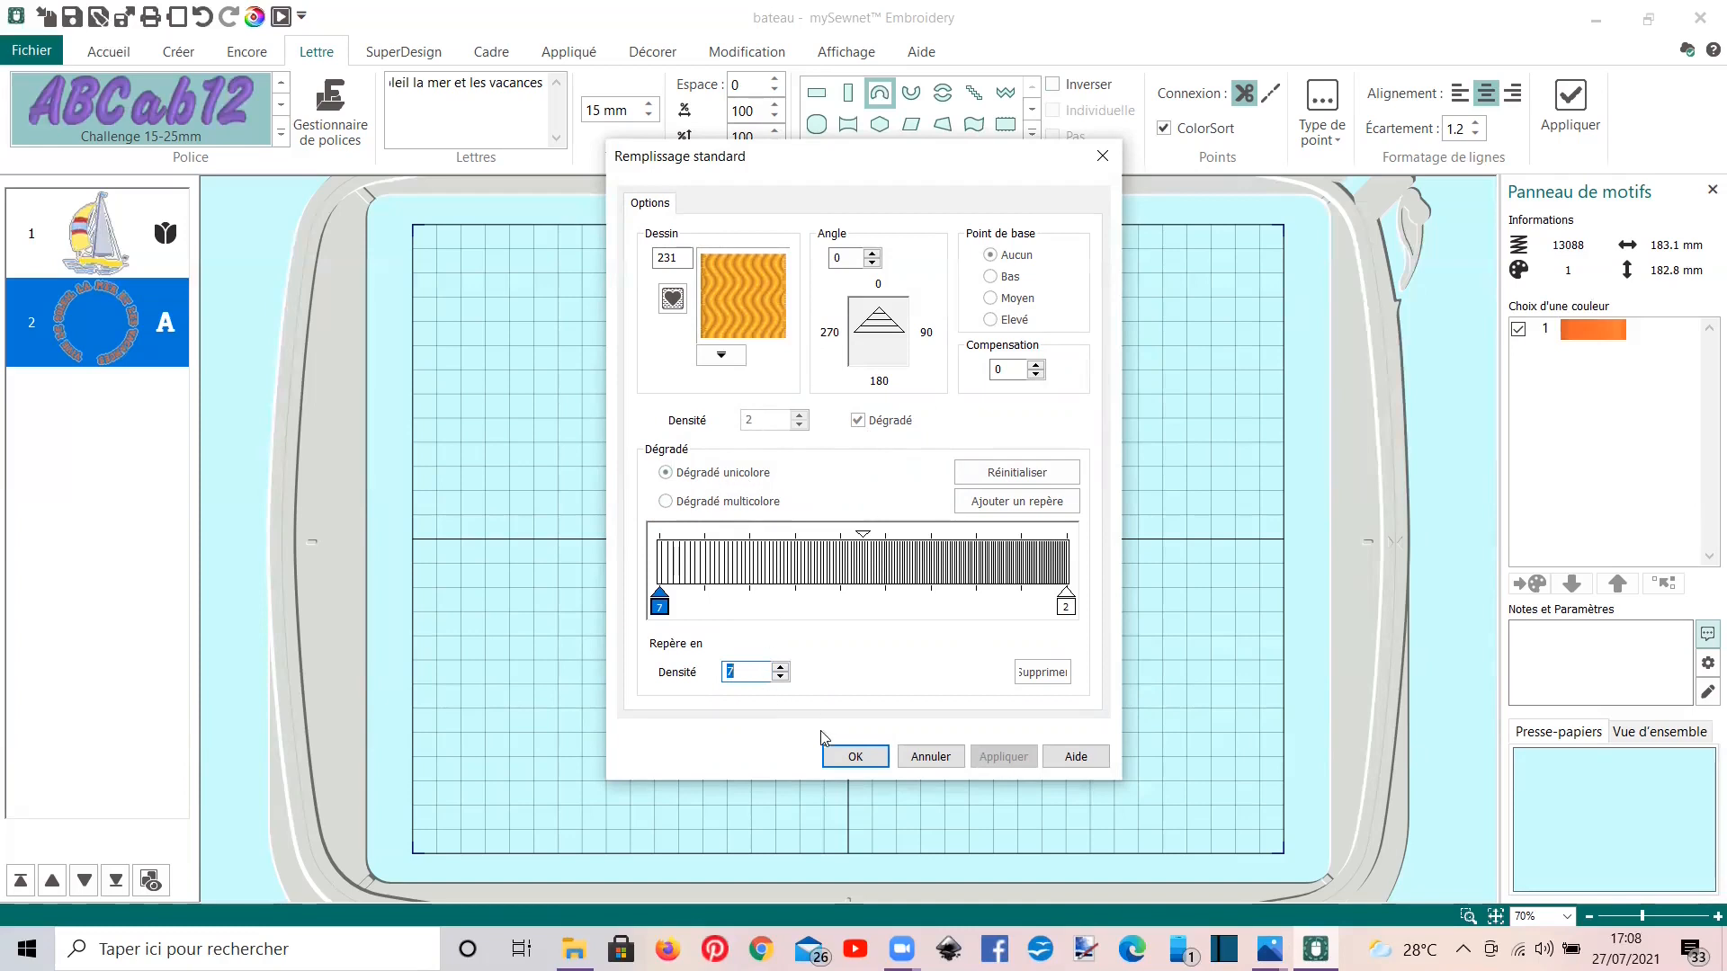
pyautogui.moveTo(673, 610); pyautogui.dragTo(822, 608)
pyautogui.click(855, 756)
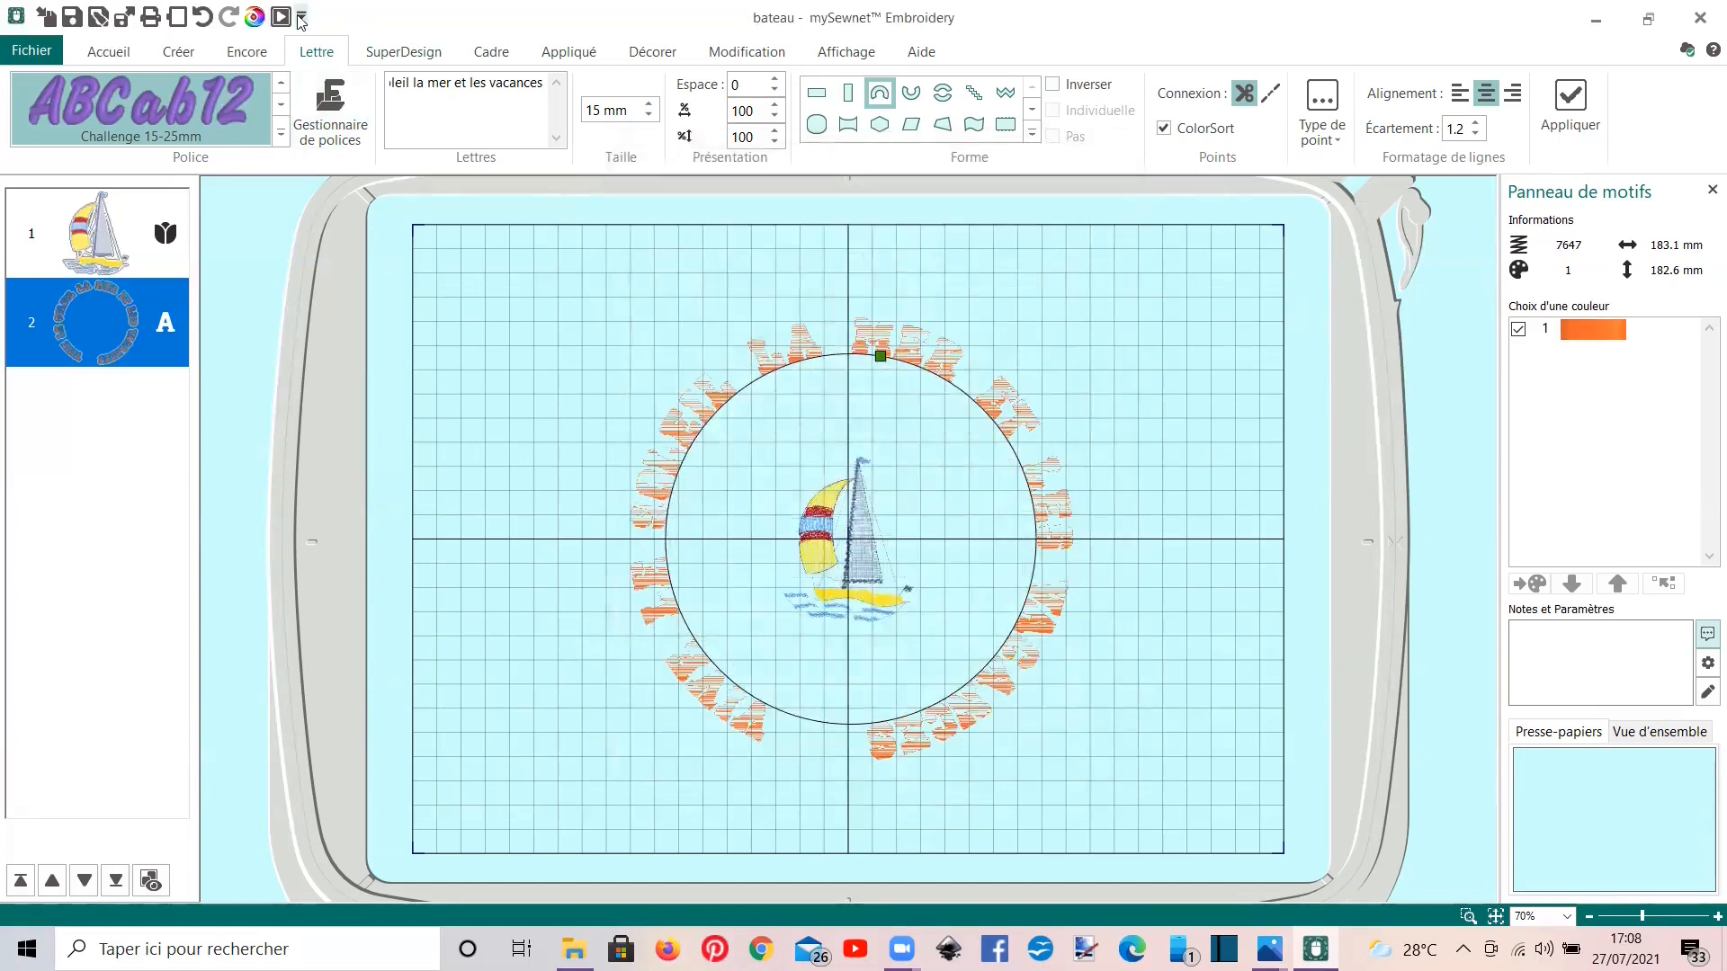
# Step: Preview the stitched design, and set the density of the lettering gradient's starting marker to 4
pyautogui.click(281, 16)
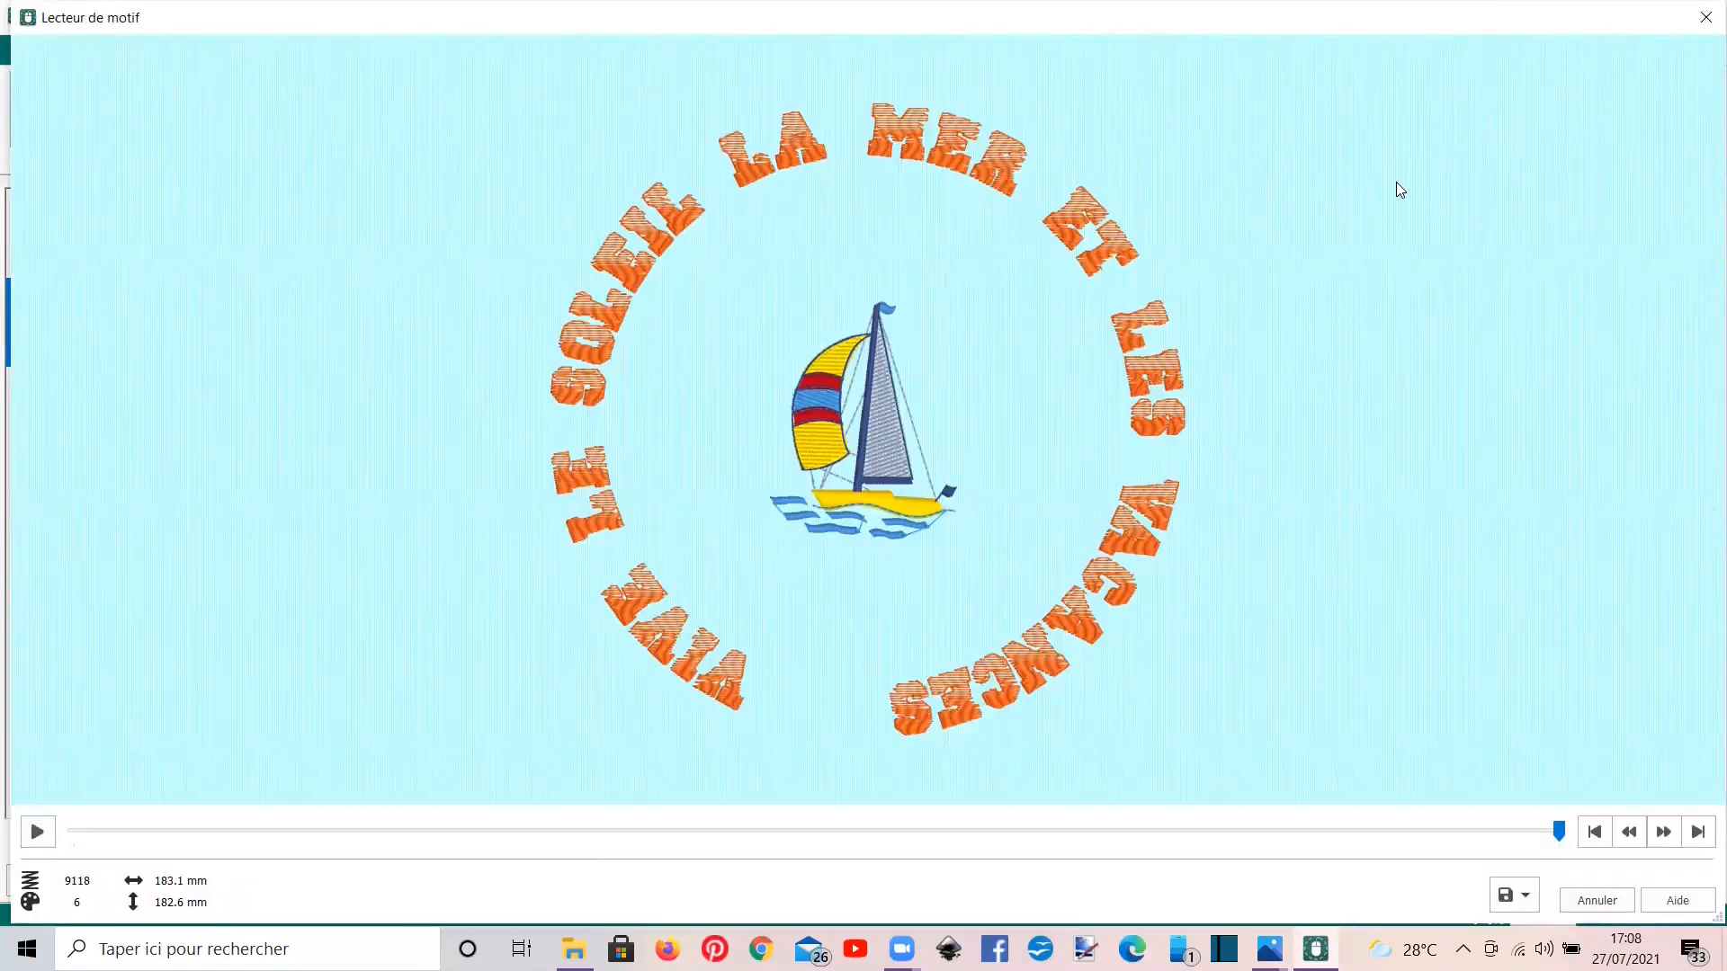
pyautogui.click(1708, 17)
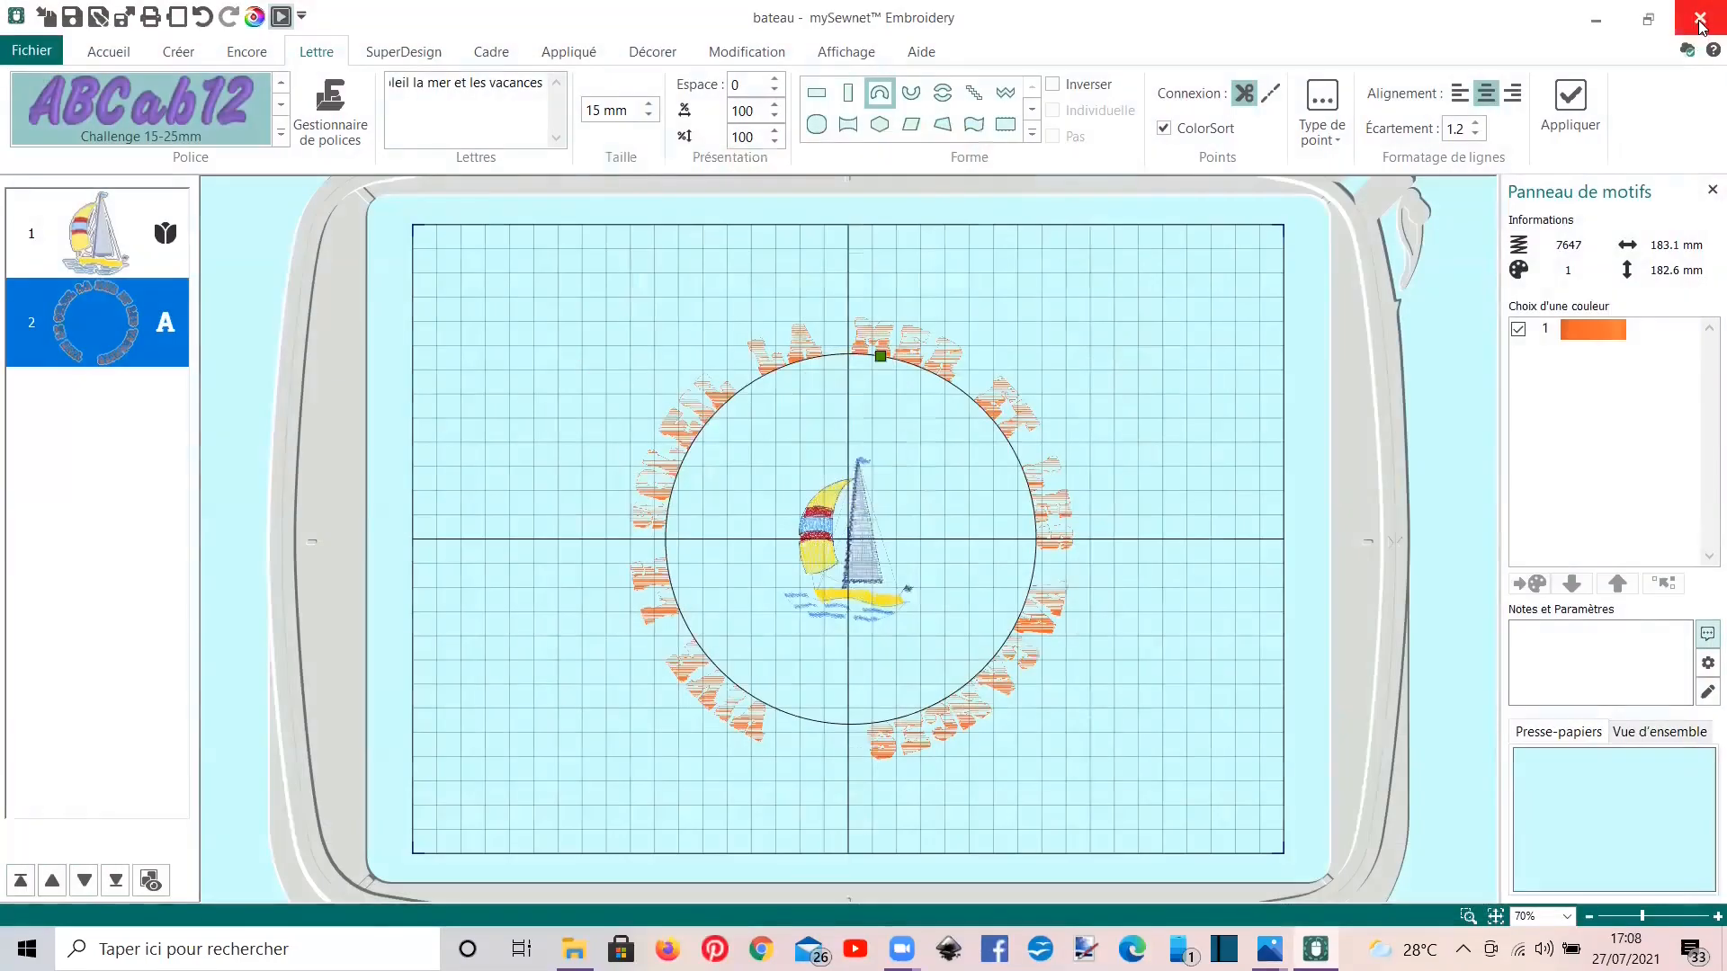
pyautogui.rightClick(142, 311)
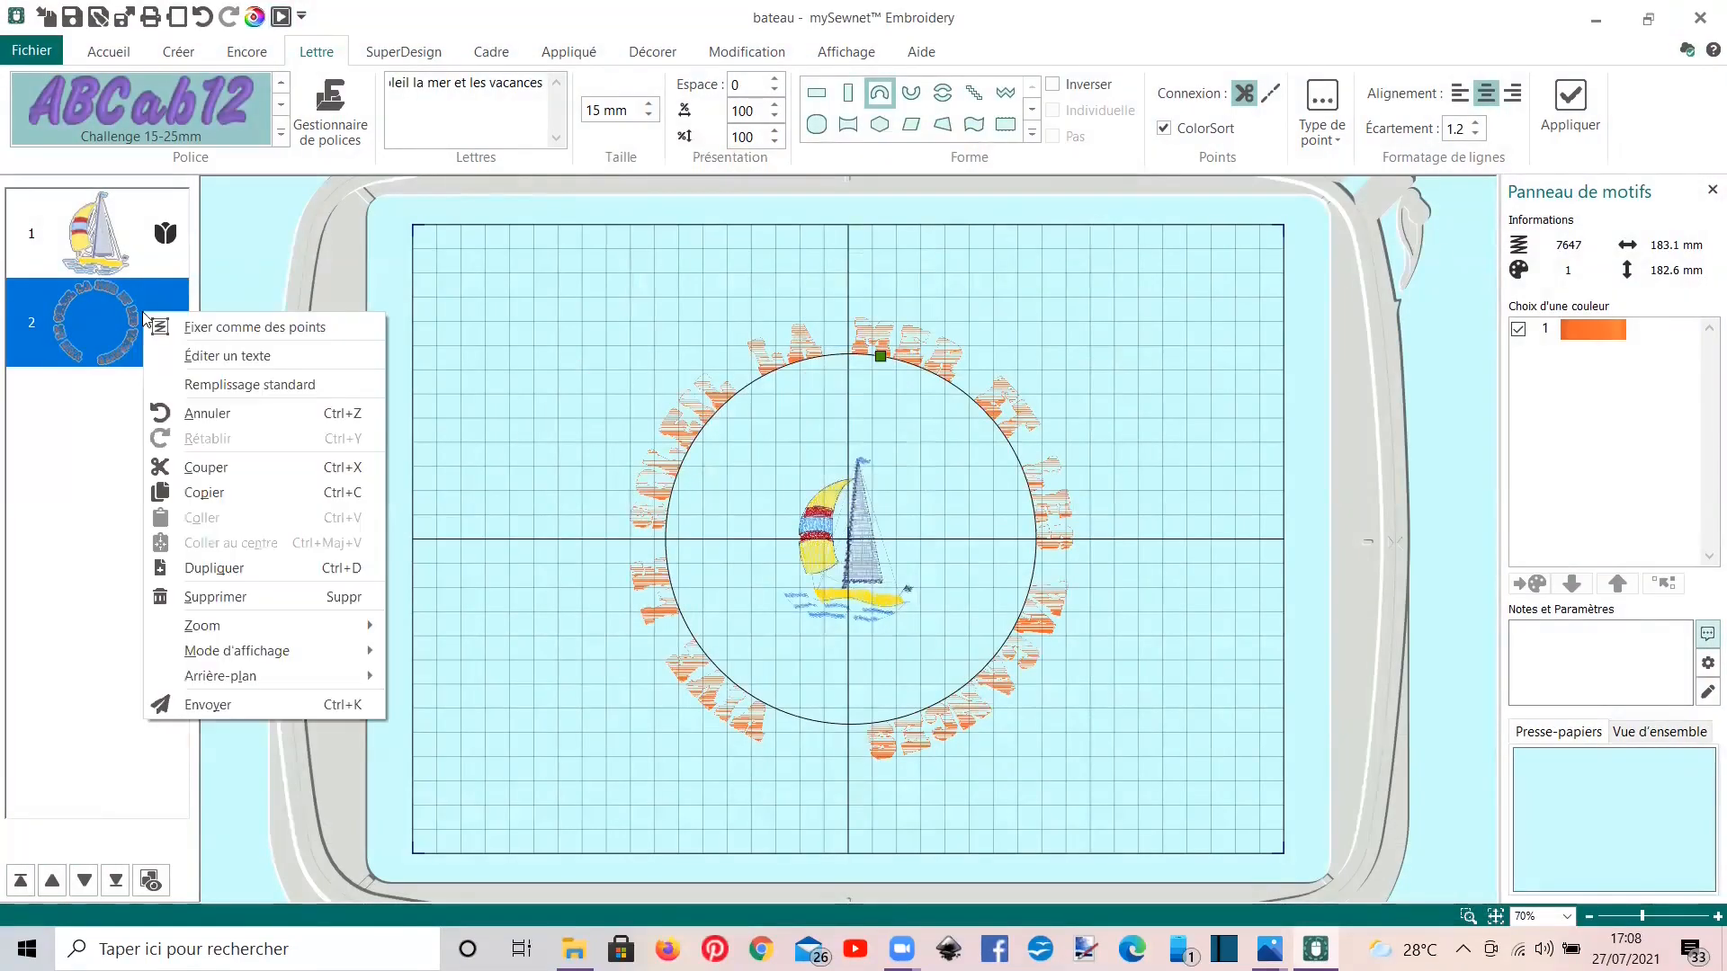
pyautogui.click(188, 385)
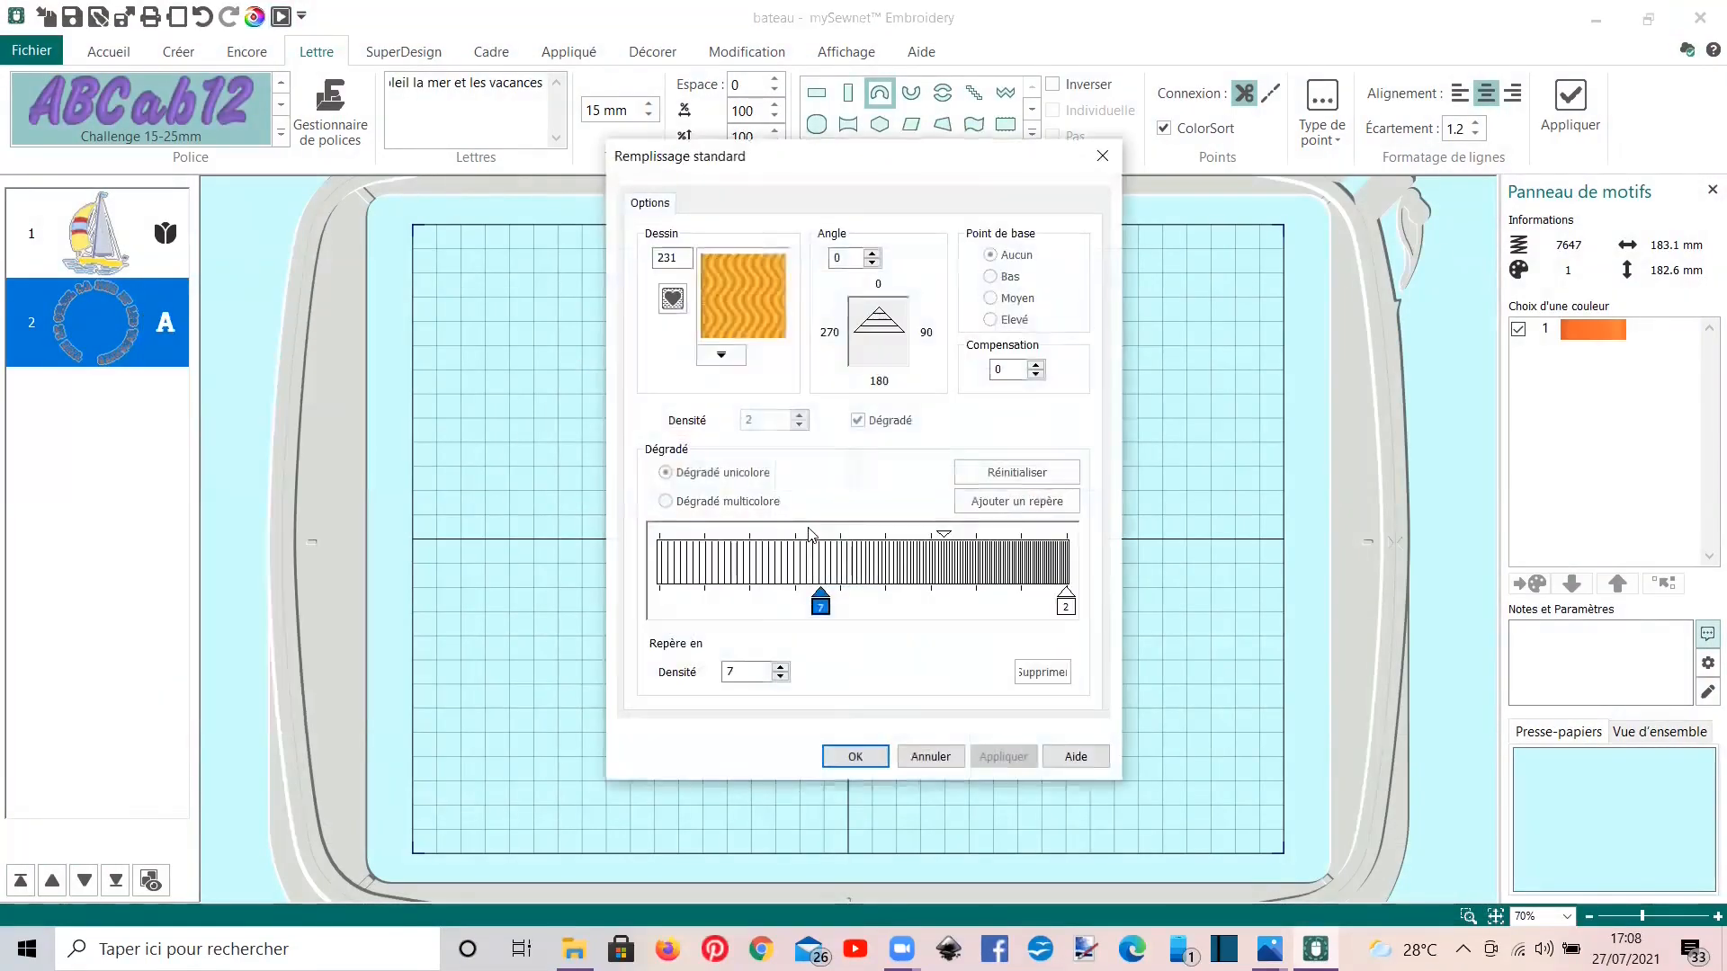
pyautogui.click(780, 677)
pyautogui.click(780, 677)
pyautogui.click(780, 678)
pyautogui.click(780, 677)
pyautogui.click(779, 677)
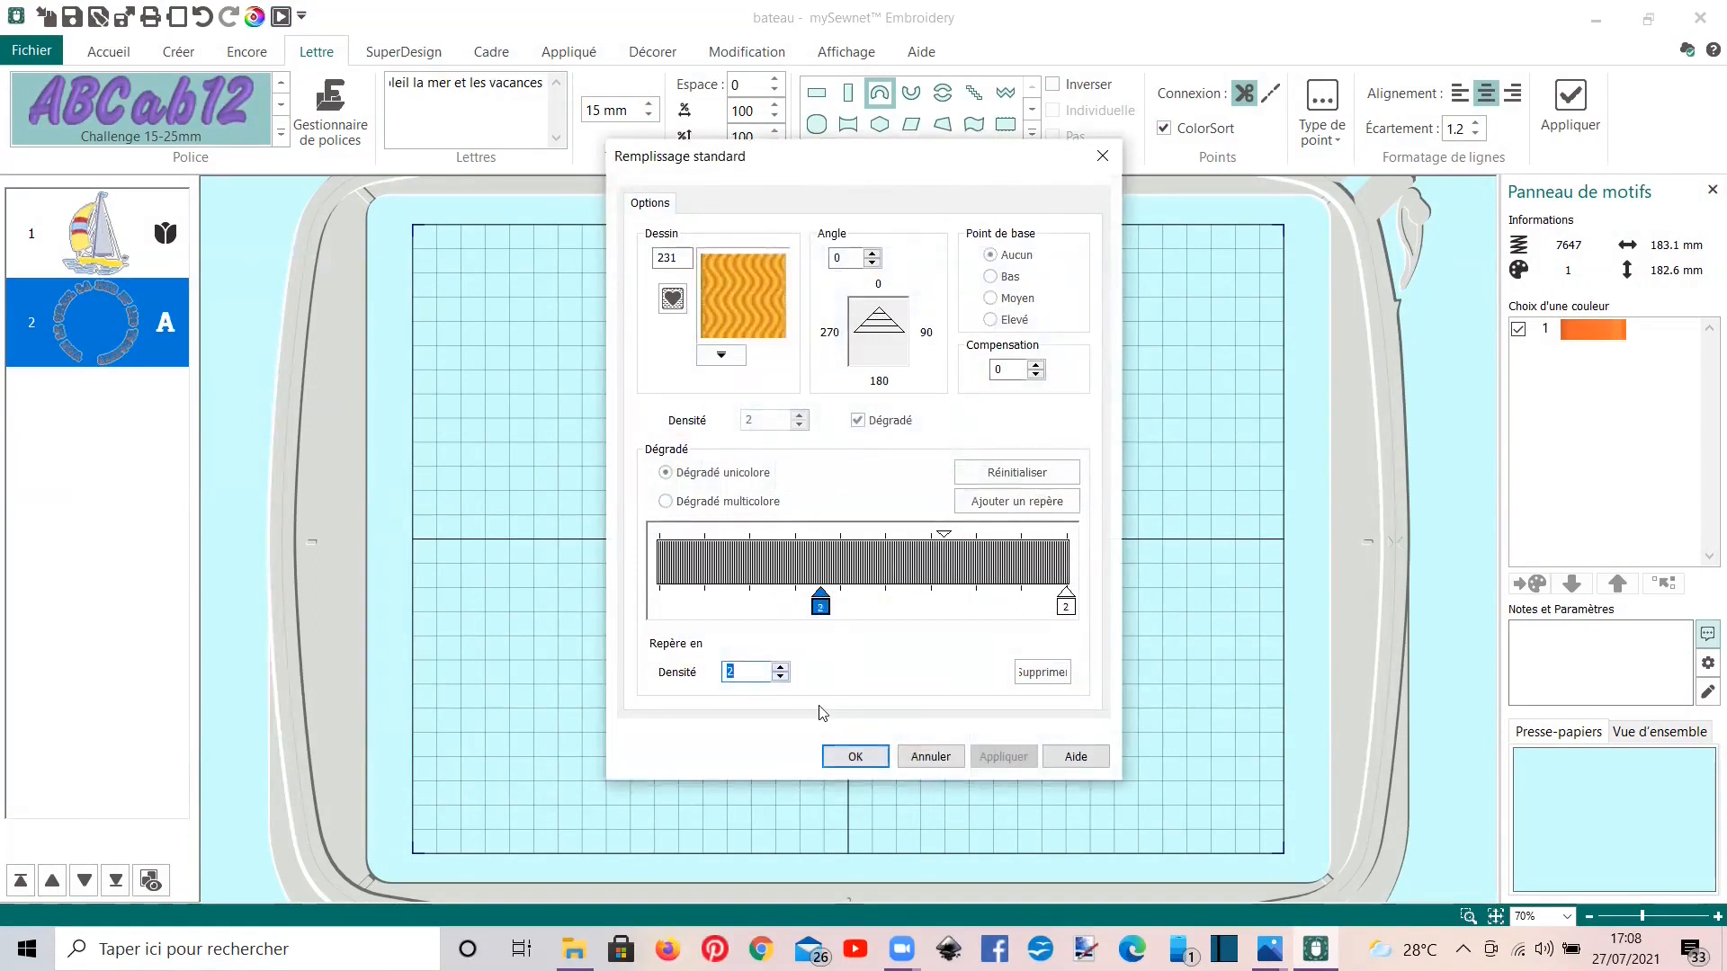
pyautogui.click(780, 667)
pyautogui.click(780, 666)
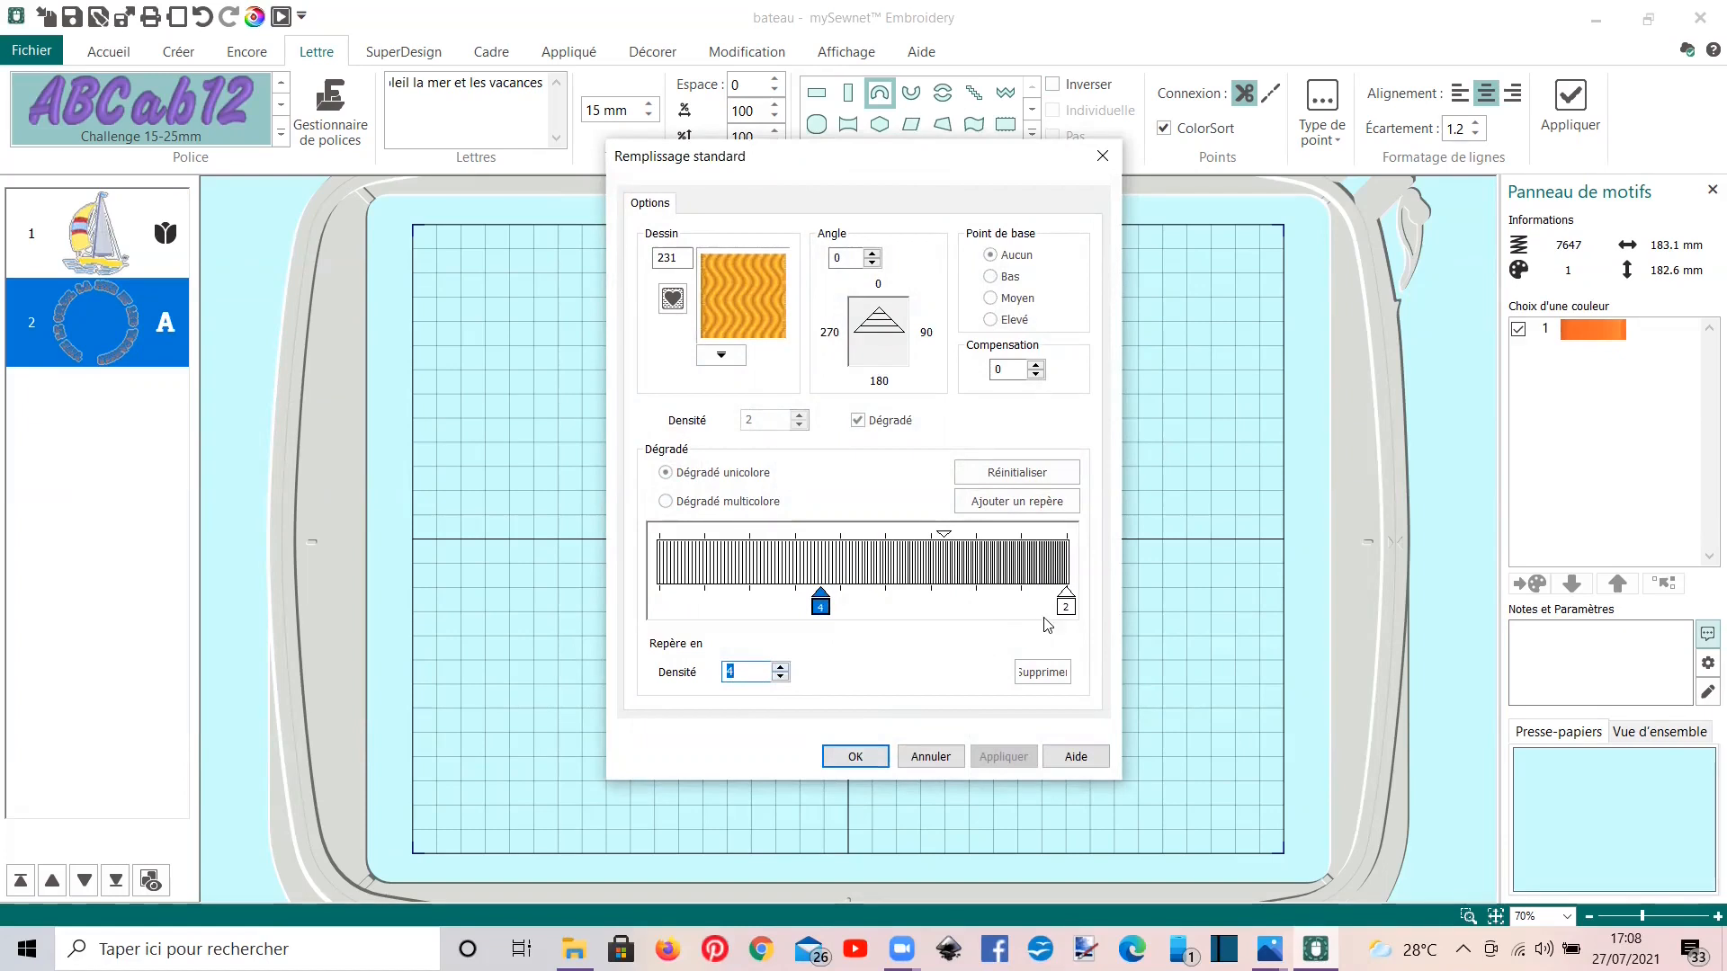
# Step: Move both gradient markers inward so the density changes nearer the middle, apply the fill and preview the design
pyautogui.moveTo(1070, 618); pyautogui.dragTo(964, 623)
pyautogui.moveTo(820, 614); pyautogui.dragTo(740, 611)
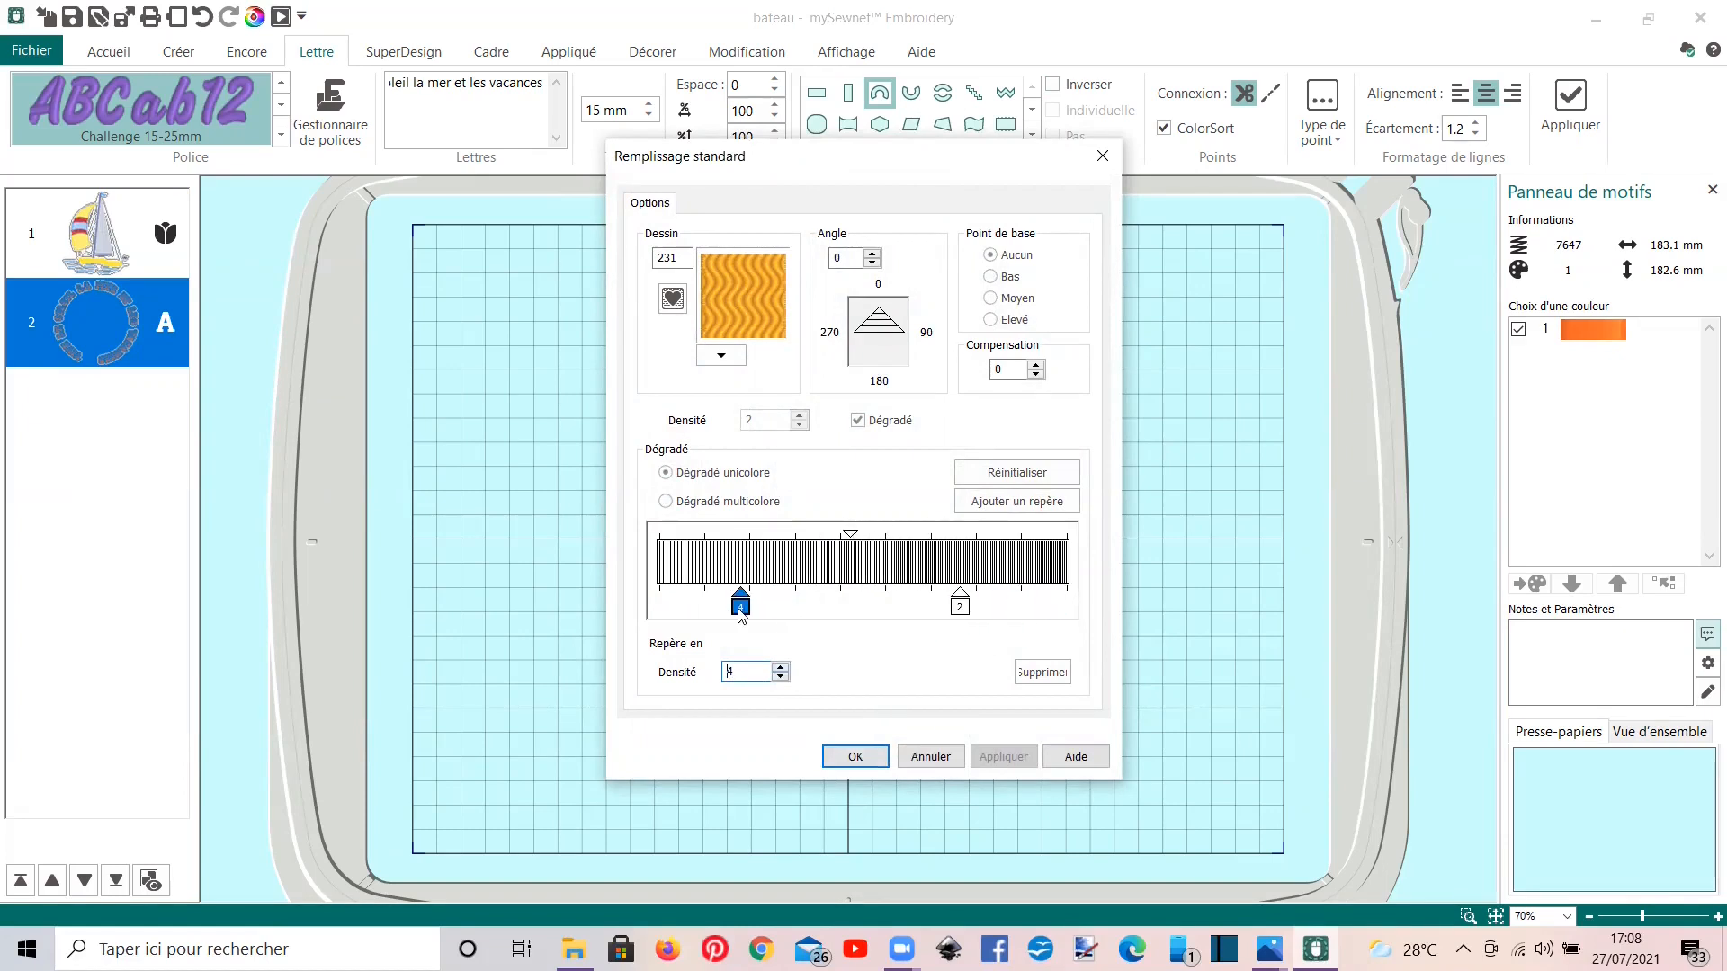
pyautogui.moveTo(959, 621); pyautogui.dragTo(899, 619)
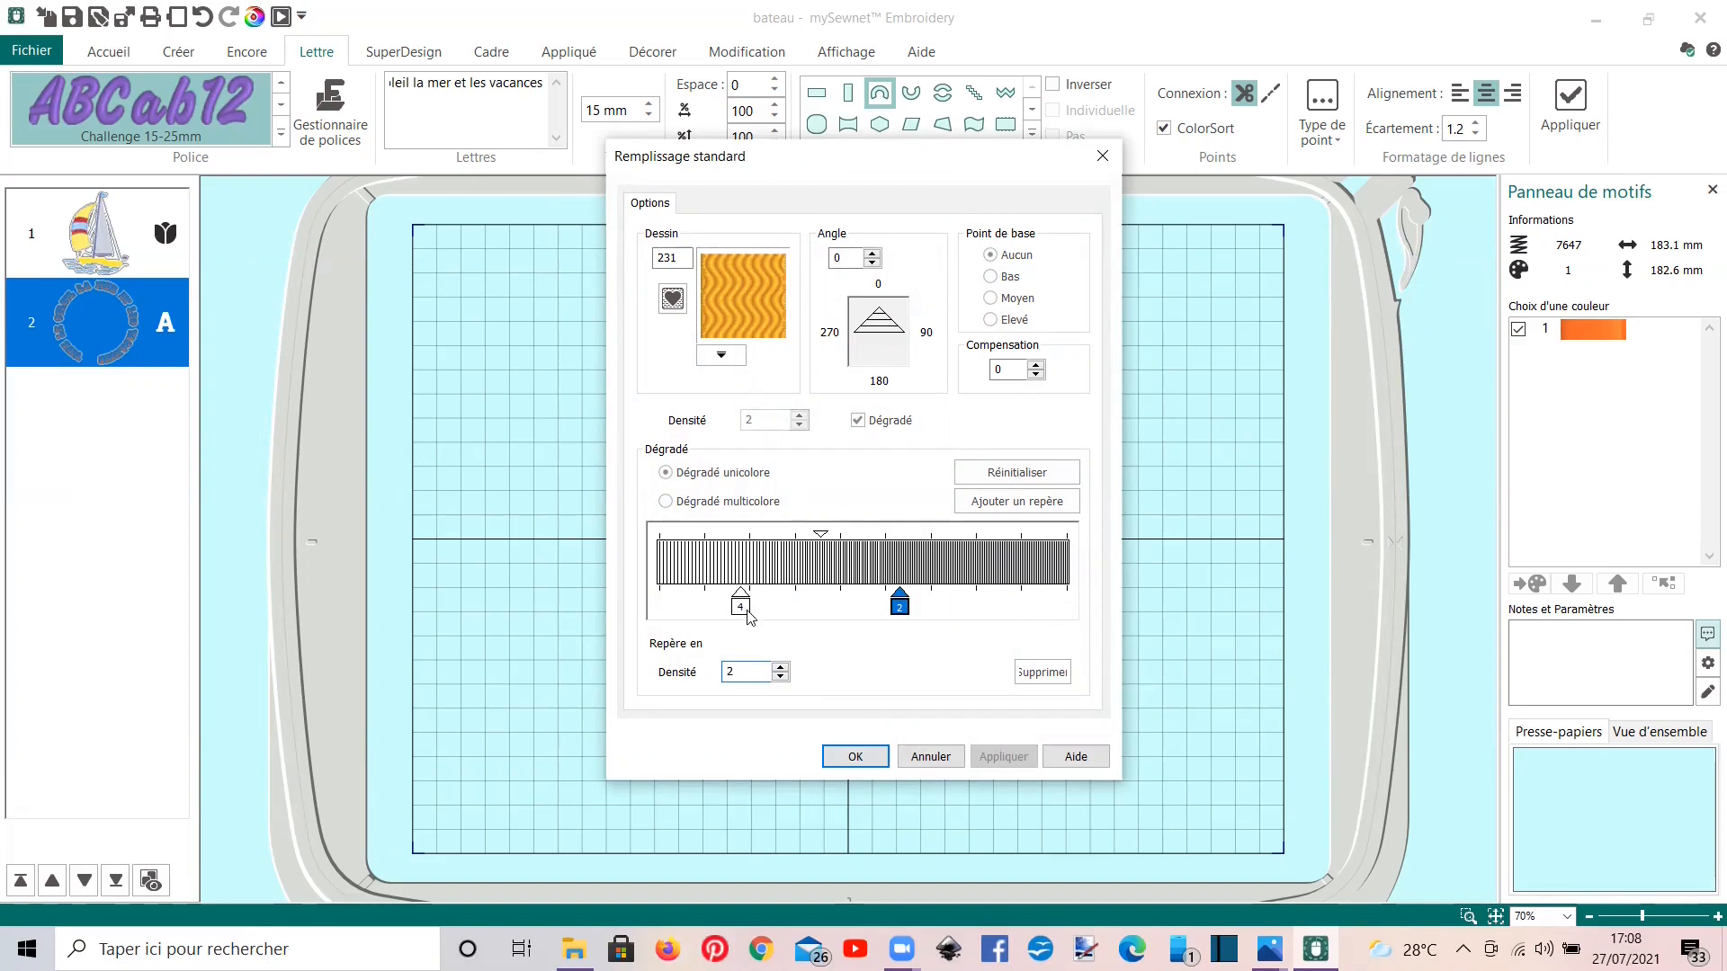
pyautogui.click(856, 756)
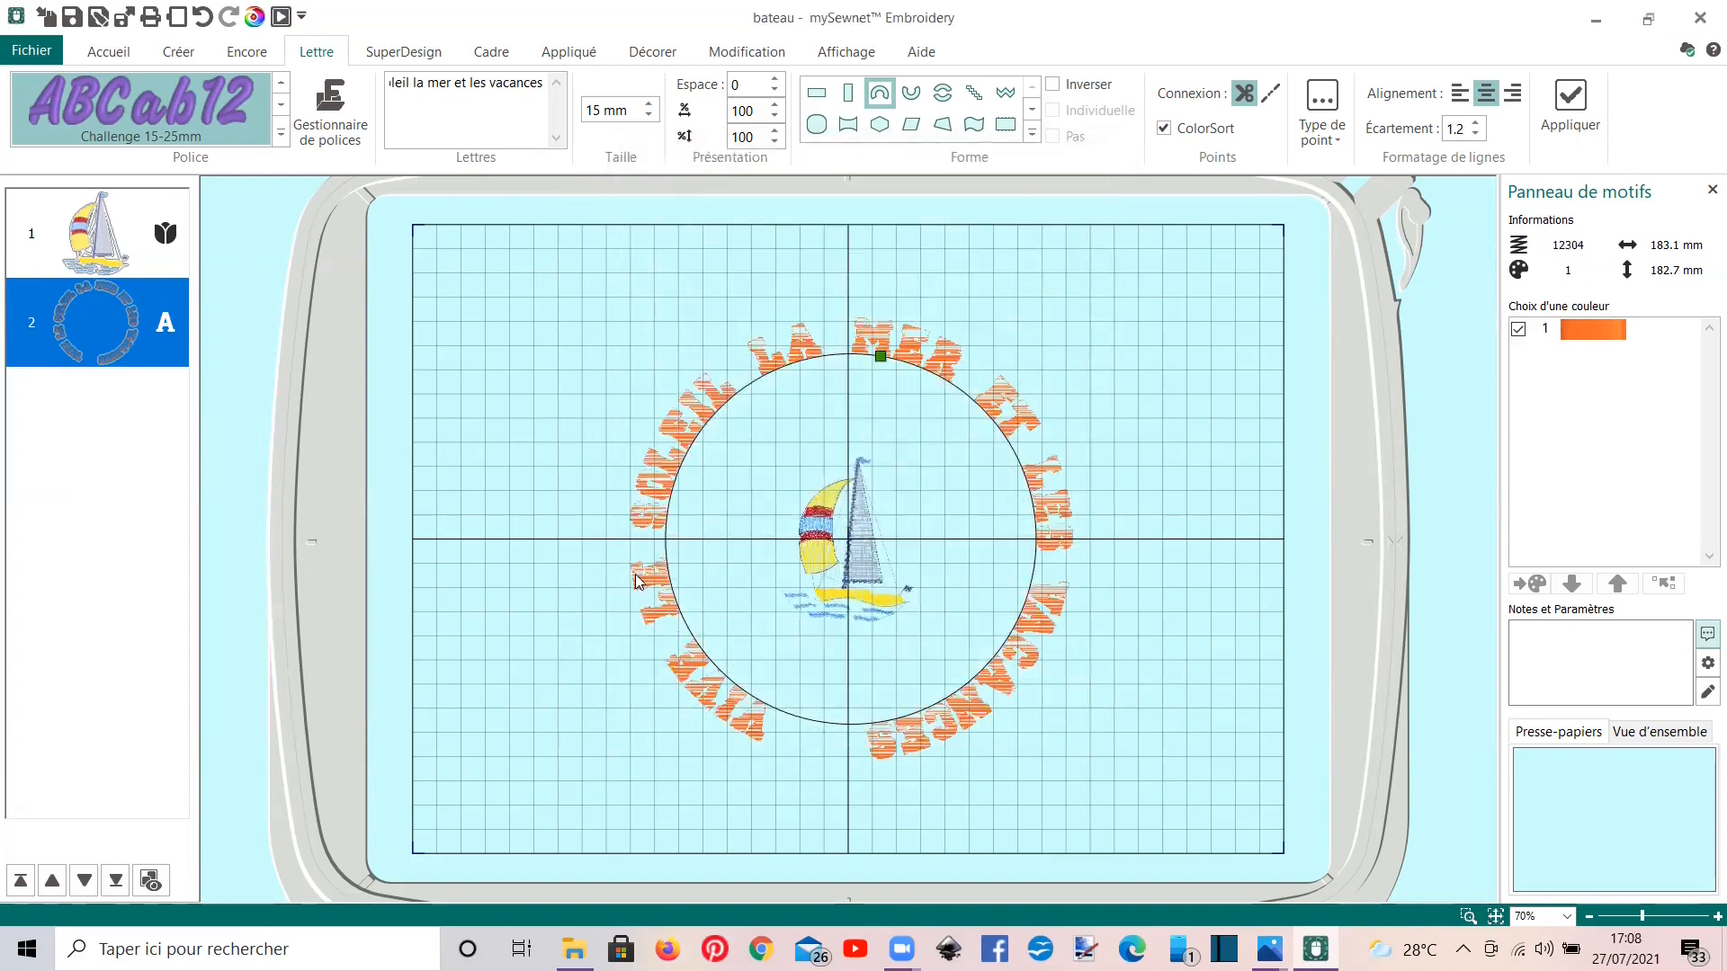
pyautogui.click(281, 16)
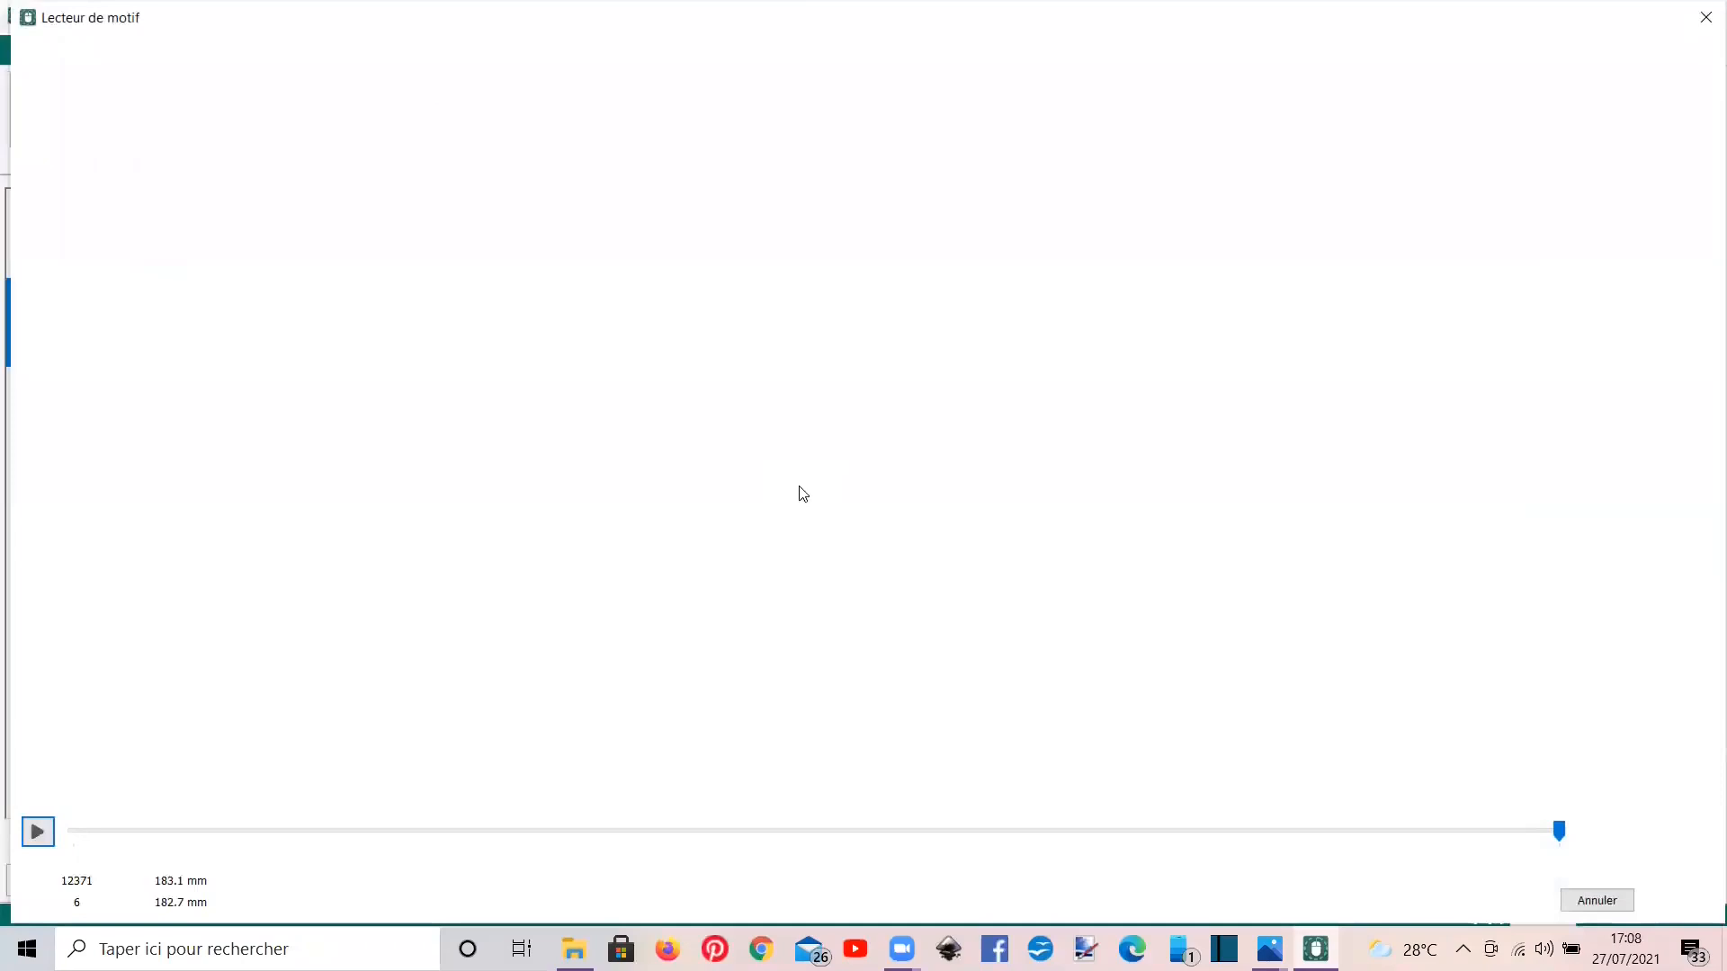
pyautogui.click(1706, 17)
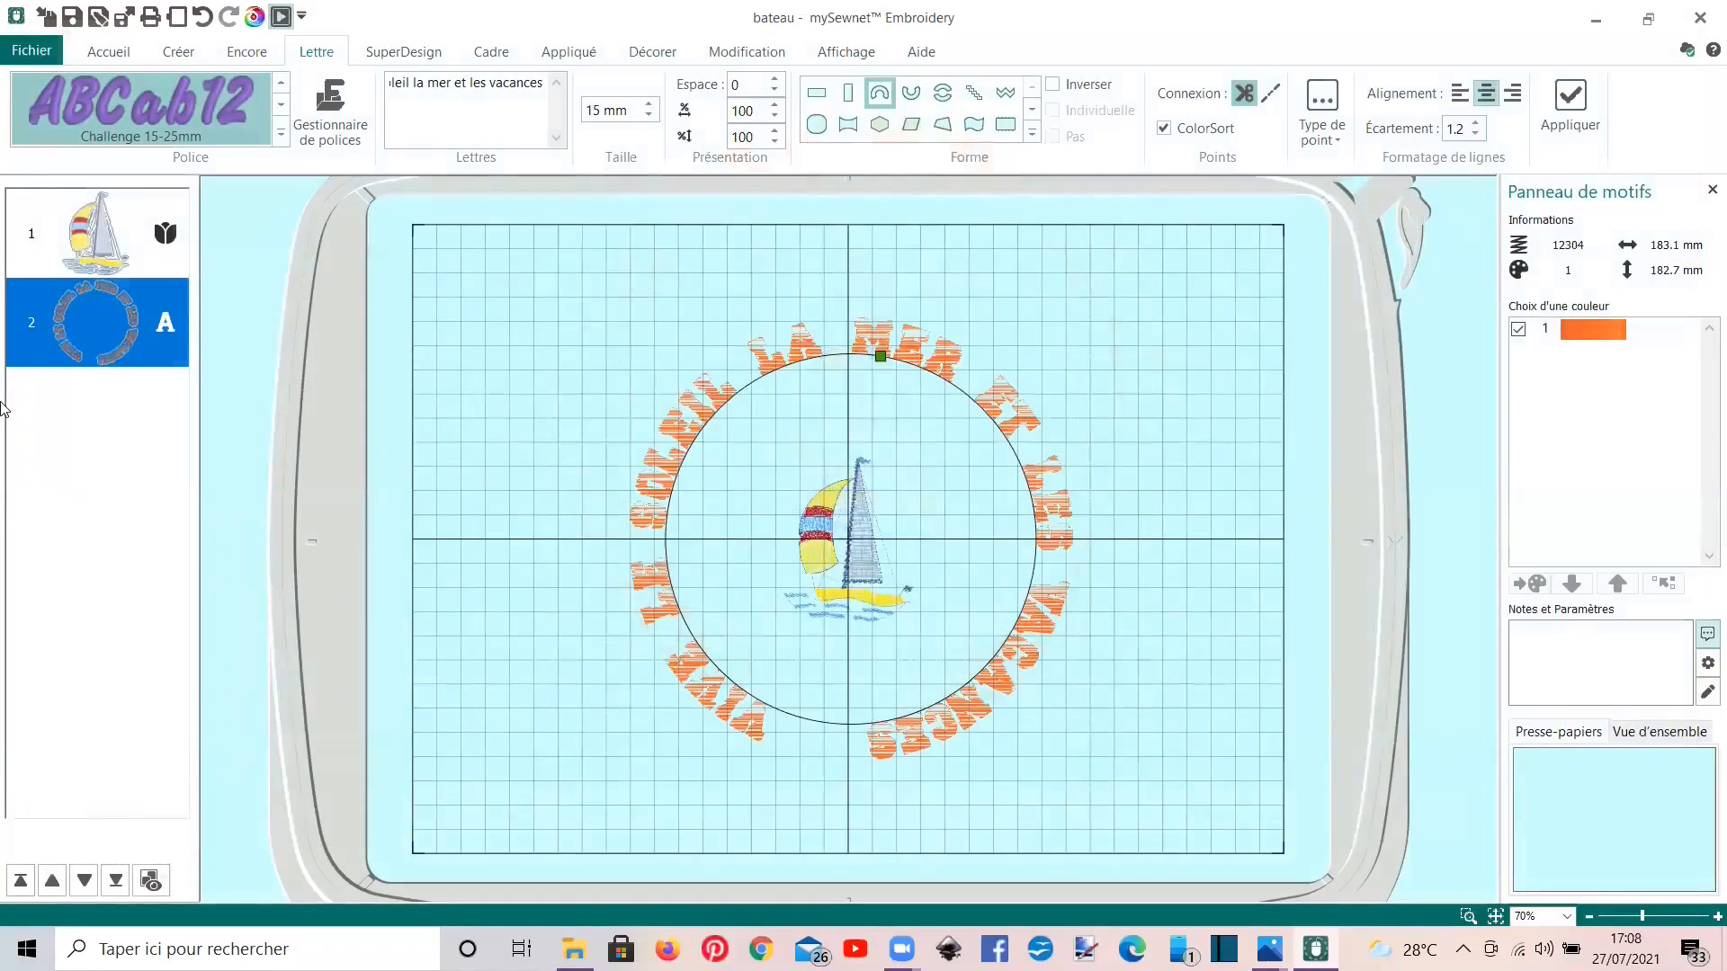
# Step: Switch the lettering's fill to a multicolour gradient and set its first marker to Robison-Anton Rayon 40 thread 2515 Bluestone
pyautogui.rightClick(82, 338)
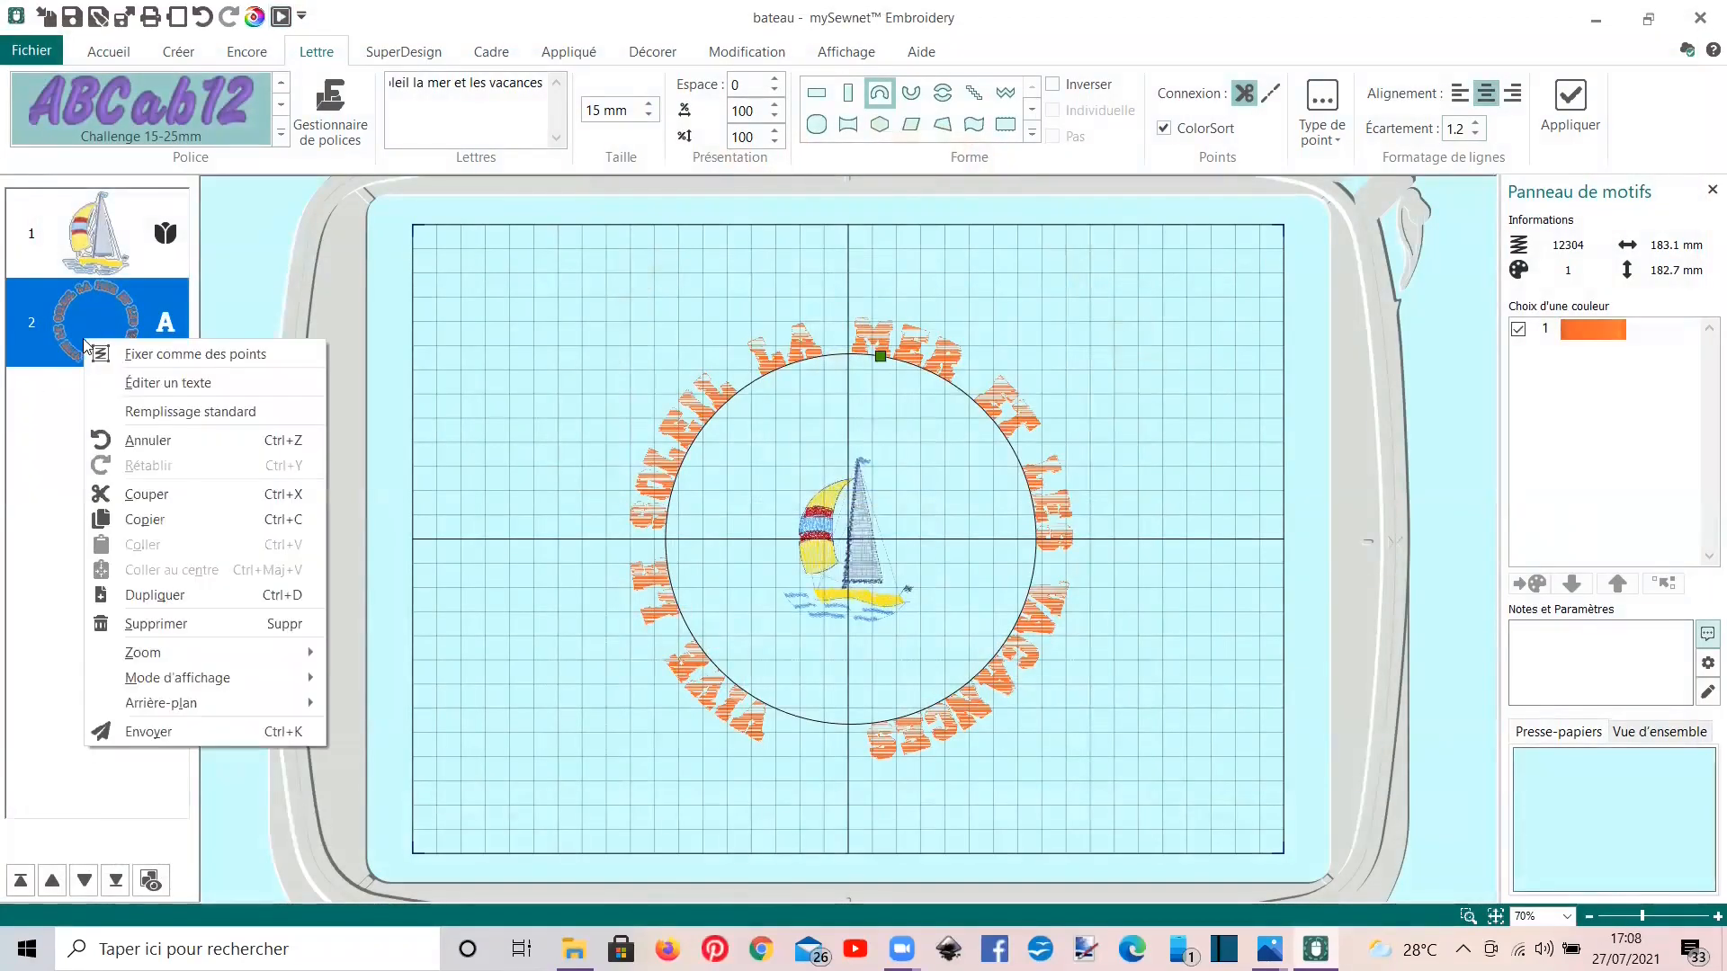
pyautogui.click(192, 412)
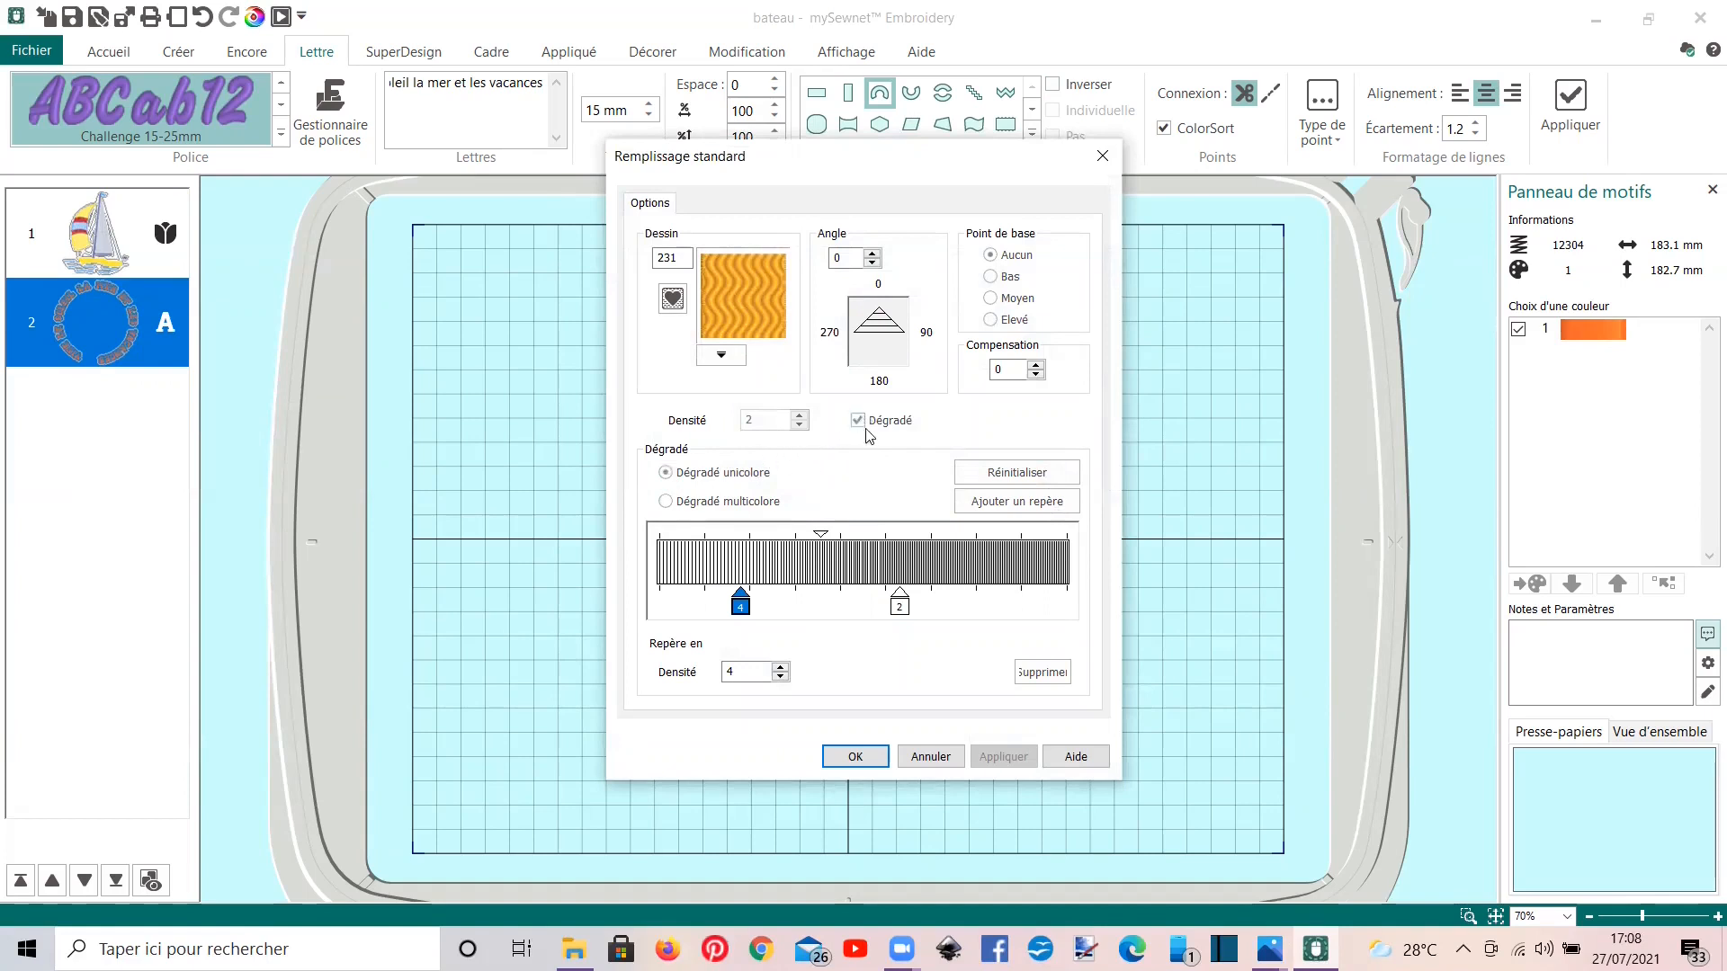
pyautogui.click(666, 501)
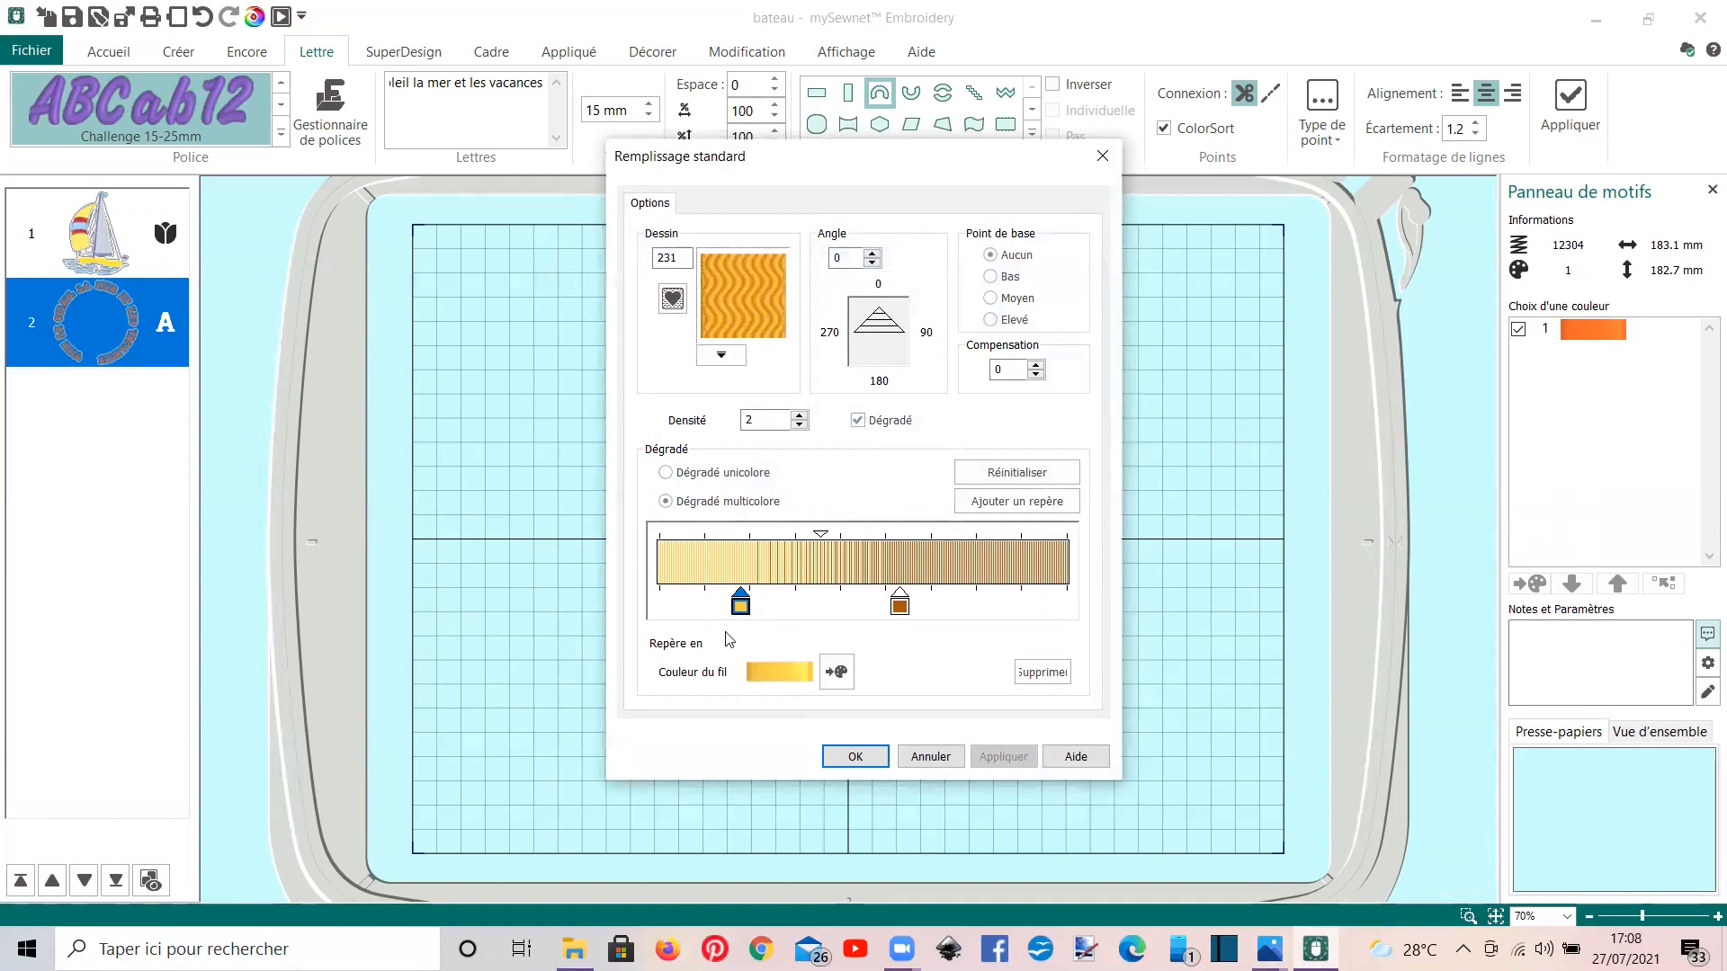
pyautogui.click(837, 674)
pyautogui.click(711, 380)
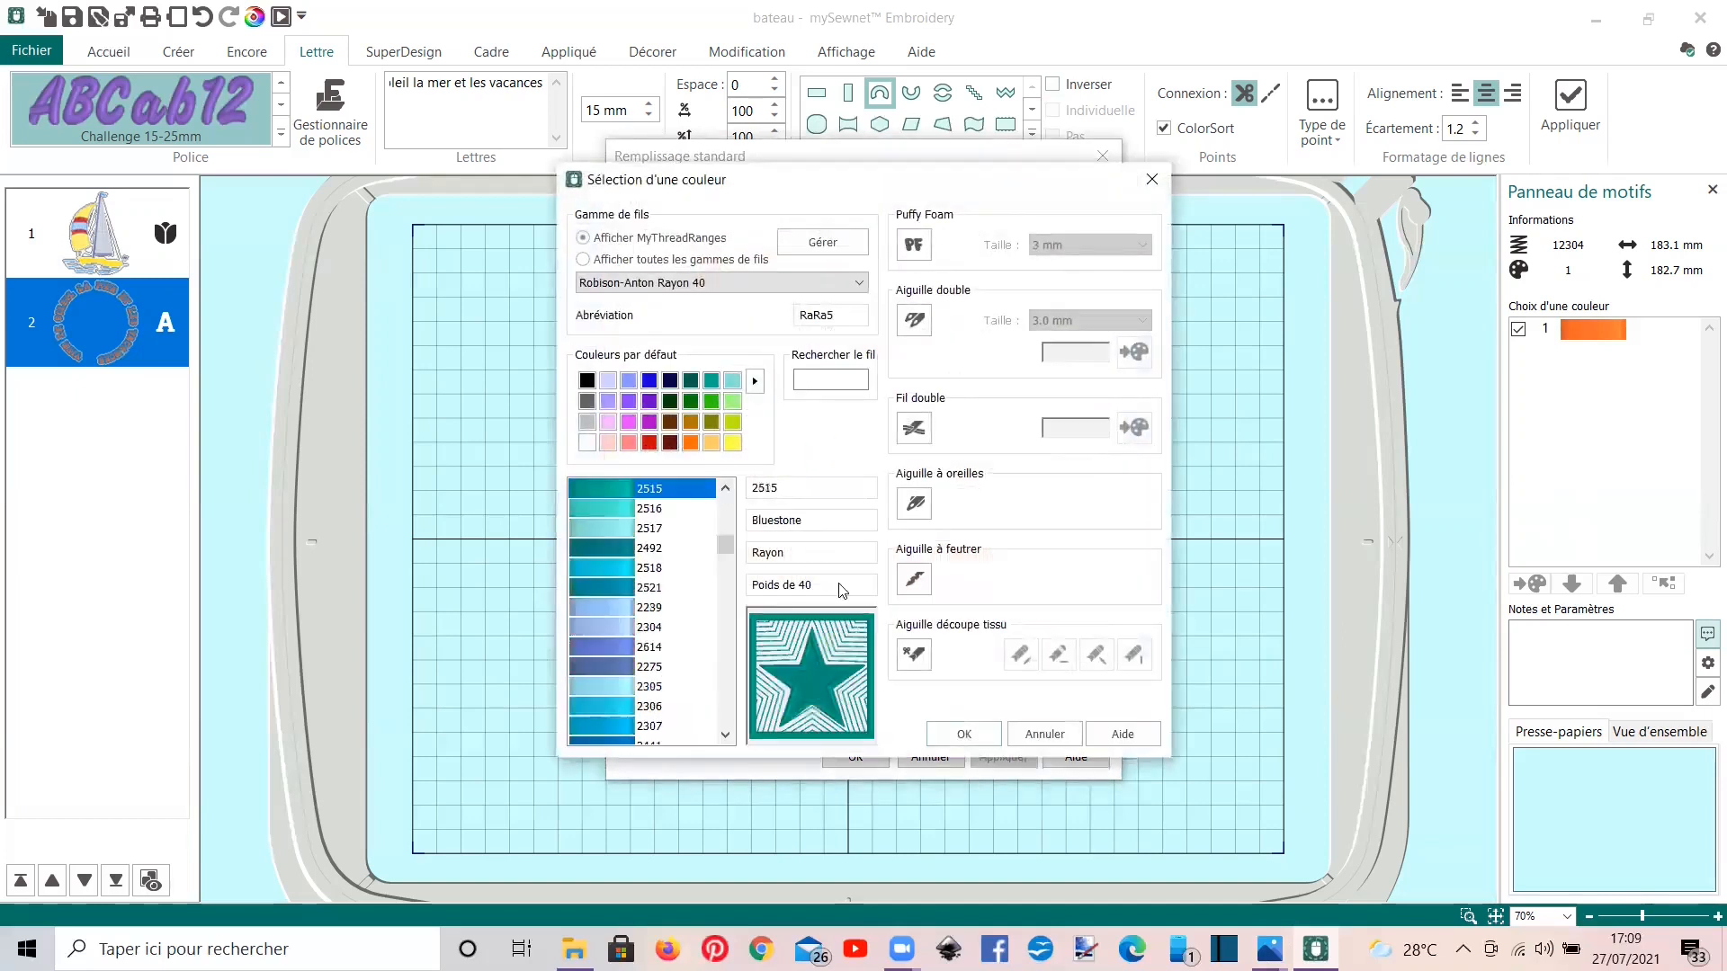
pyautogui.click(944, 733)
# Step: Set the second gradient marker's thread colour to 2325 Lemon
pyautogui.click(900, 607)
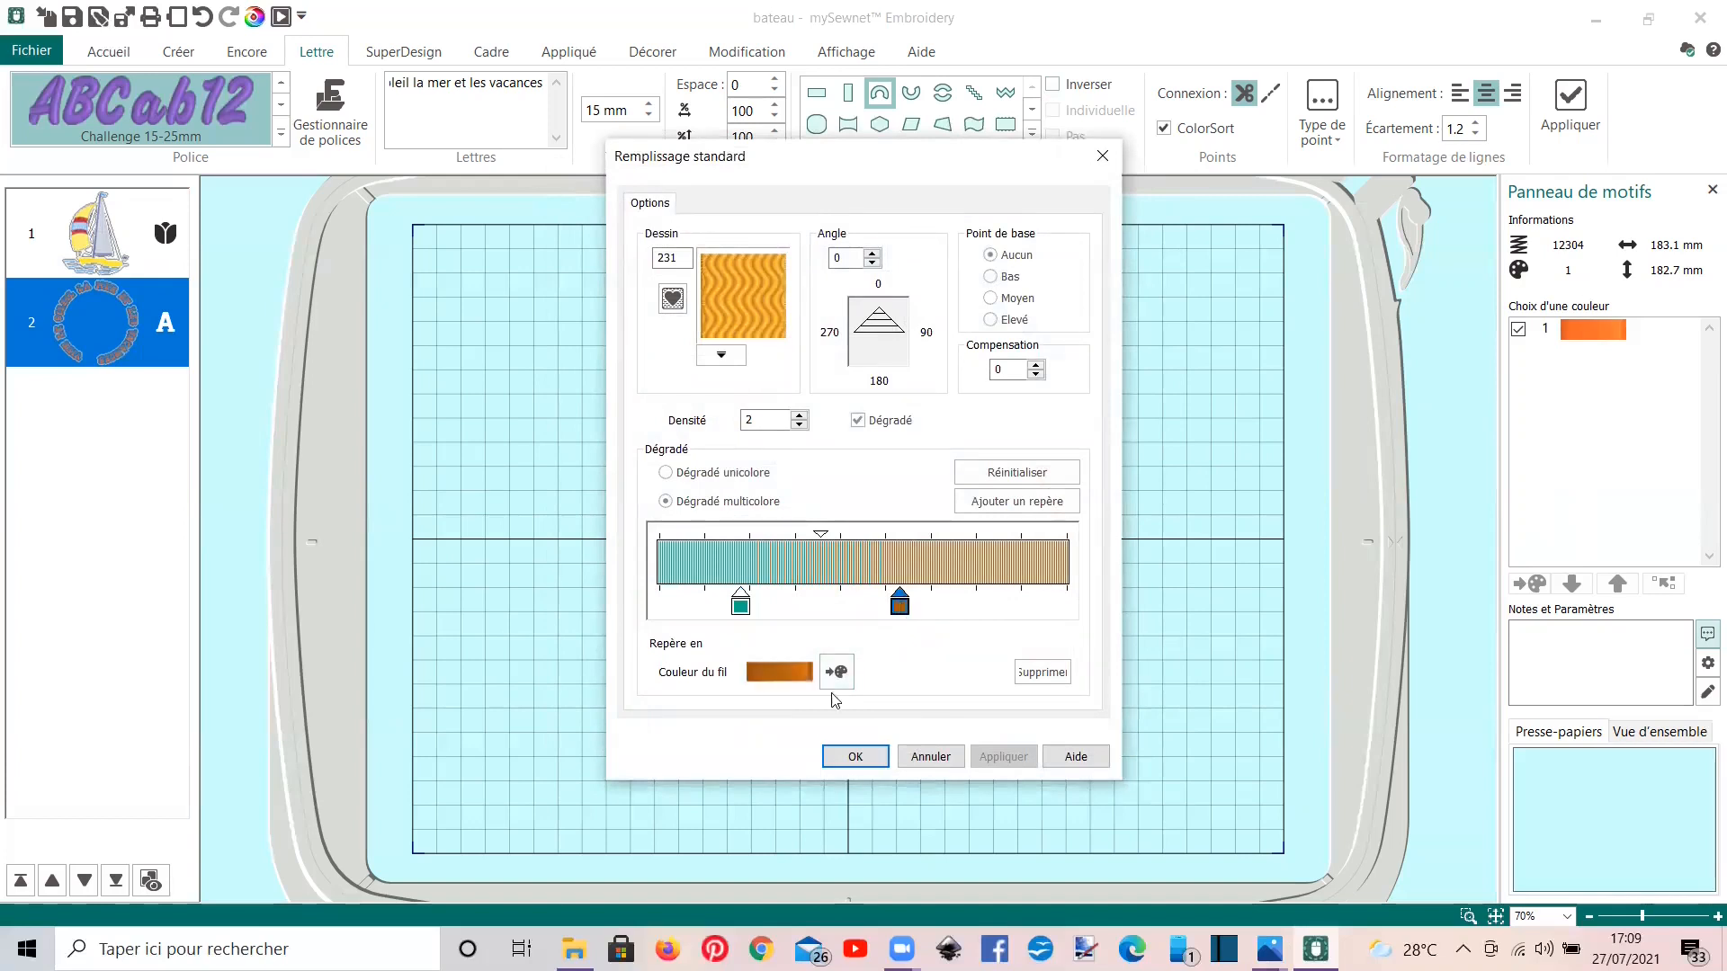
pyautogui.click(835, 673)
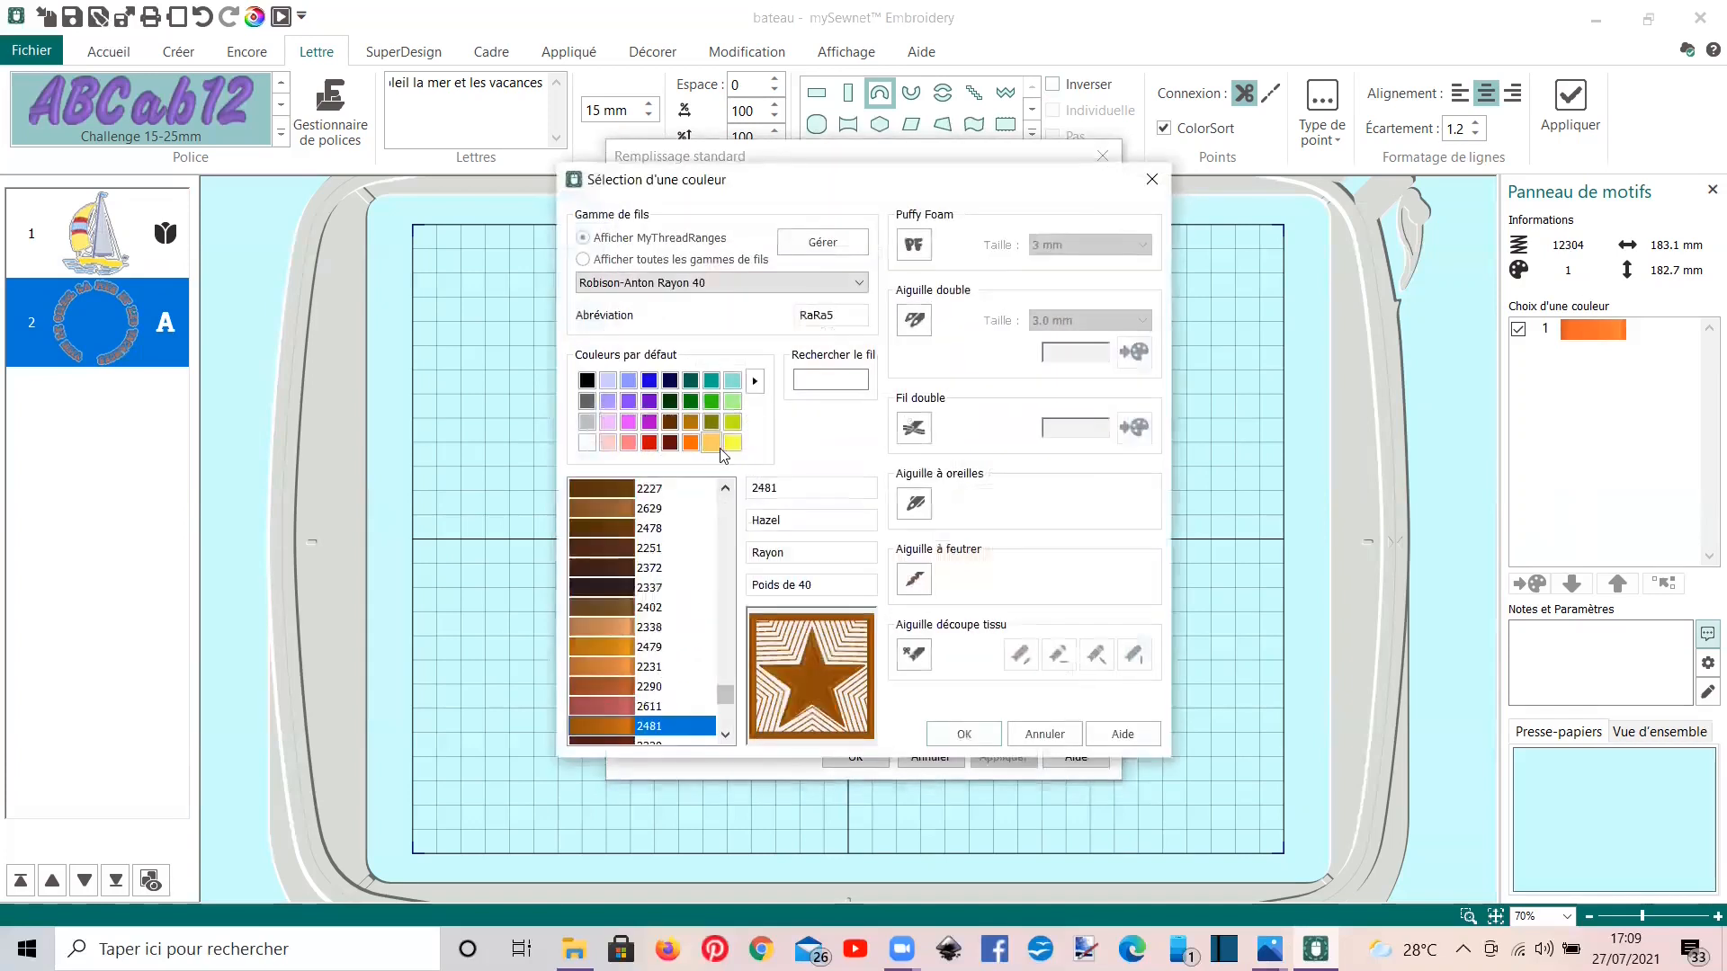
pyautogui.click(732, 442)
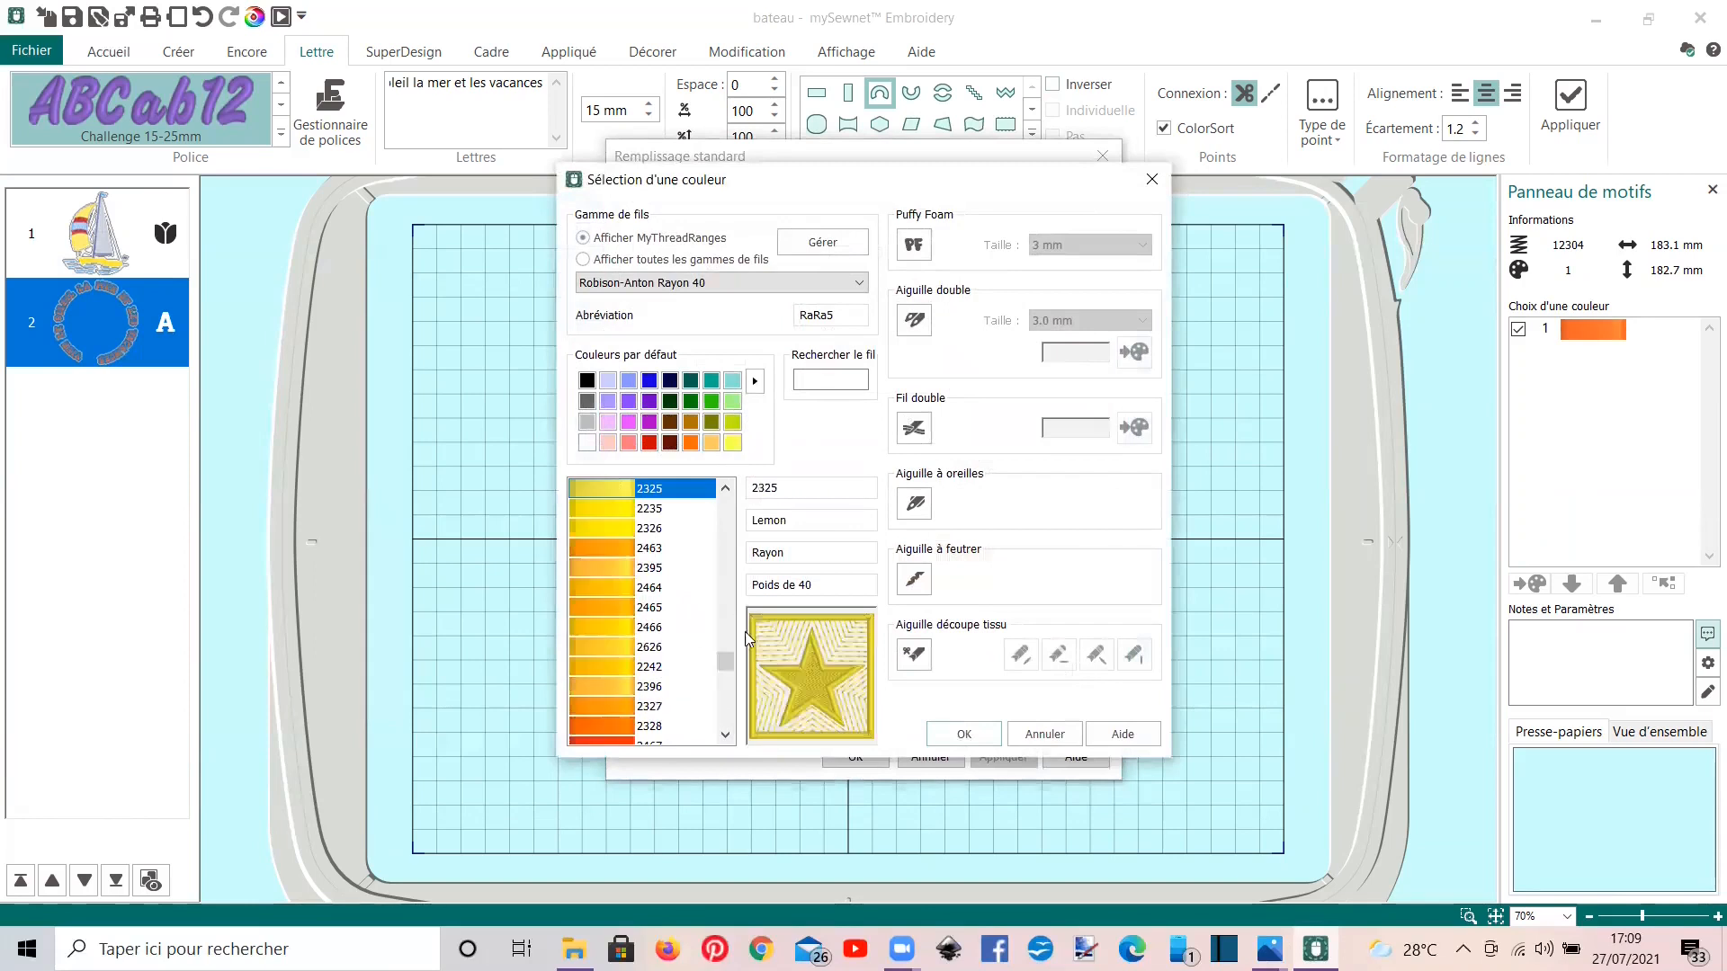
pyautogui.click(949, 735)
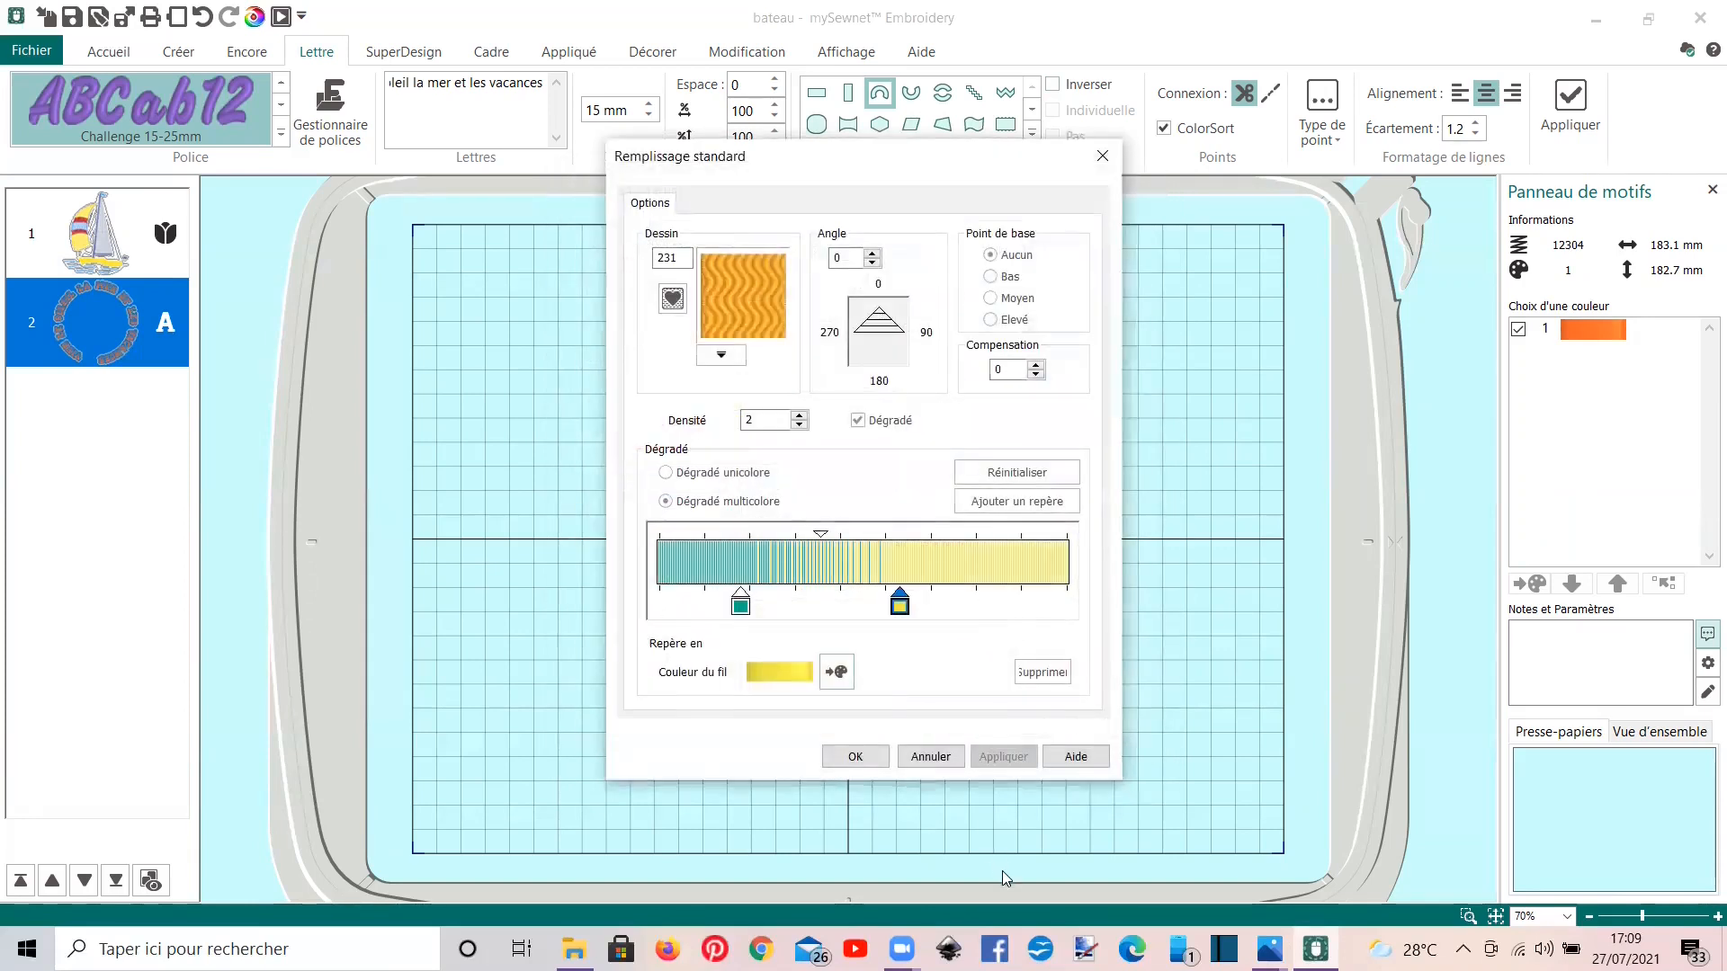
# Step: Add a third marker near the start of the gradient and set its thread colour to 2328 Pumpkin
pyautogui.click(981, 504)
pyautogui.moveTo(820, 608)
pyautogui.mouseDown()
pyautogui.moveTo(1000, 612)
pyautogui.moveTo(674, 609)
pyautogui.mouseUp()
pyautogui.click(837, 673)
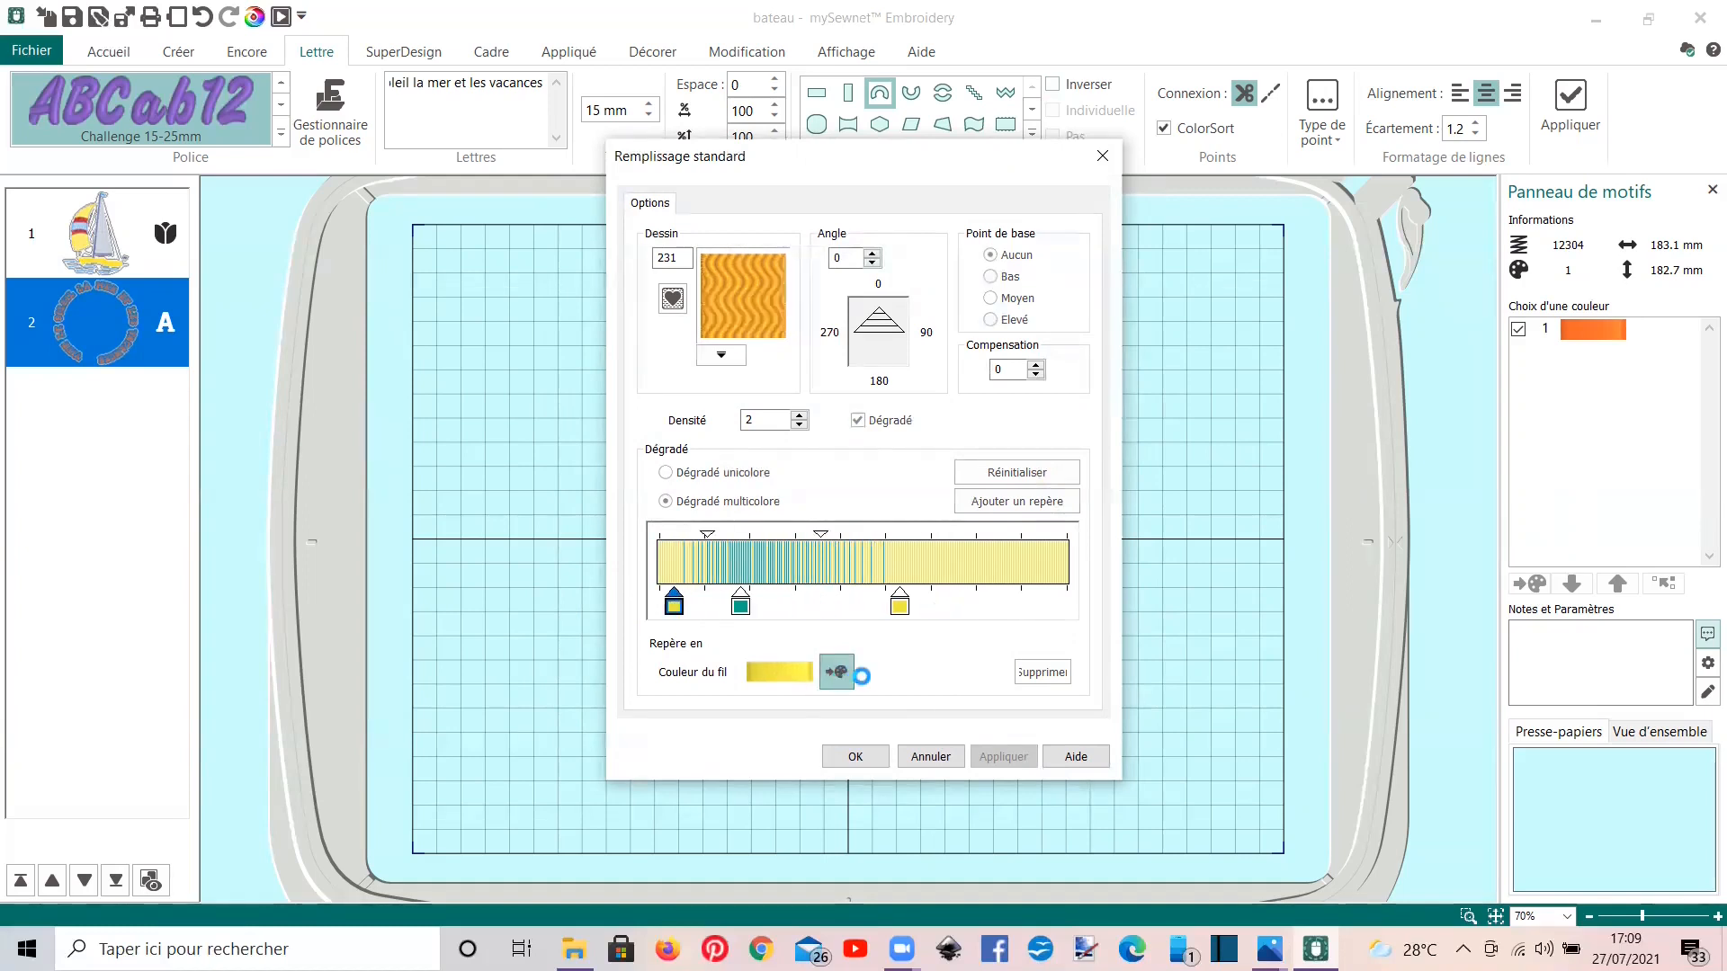
pyautogui.scroll(2, 706, 499)
pyautogui.click(648, 739)
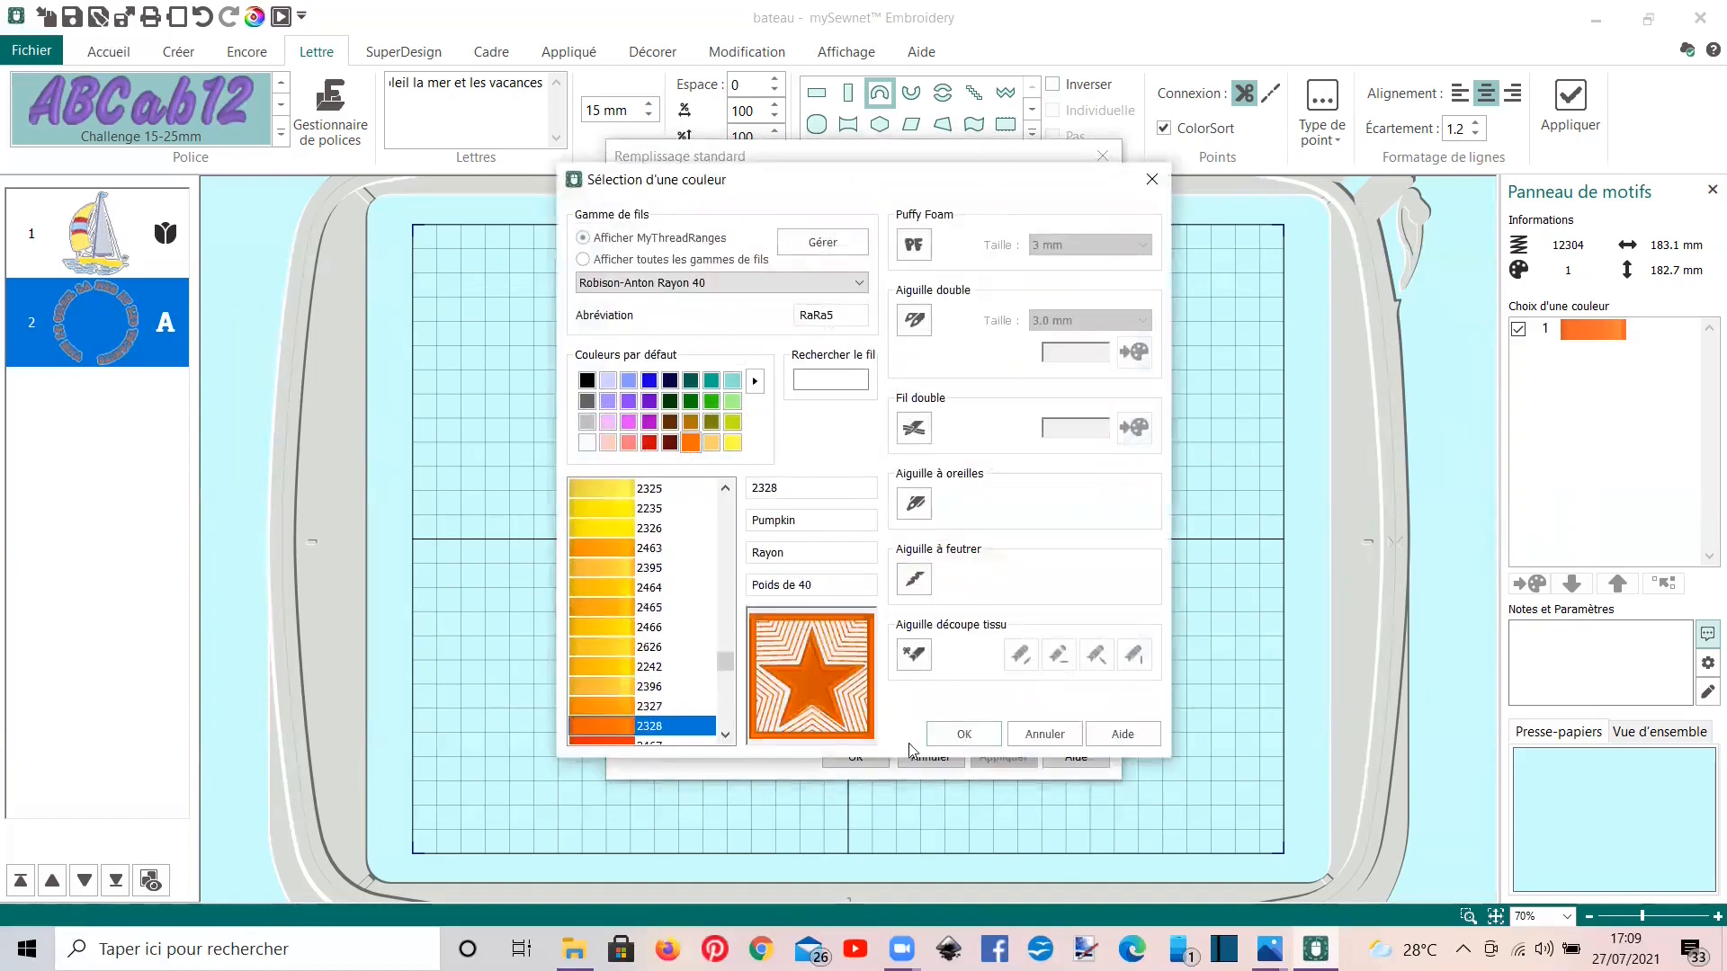
pyautogui.click(965, 734)
# Step: Spread the orange, teal and yellow markers along the gradient, set the fill angle to 6, apply it and preview the design
pyautogui.moveTo(901, 616); pyautogui.dragTo(1003, 609)
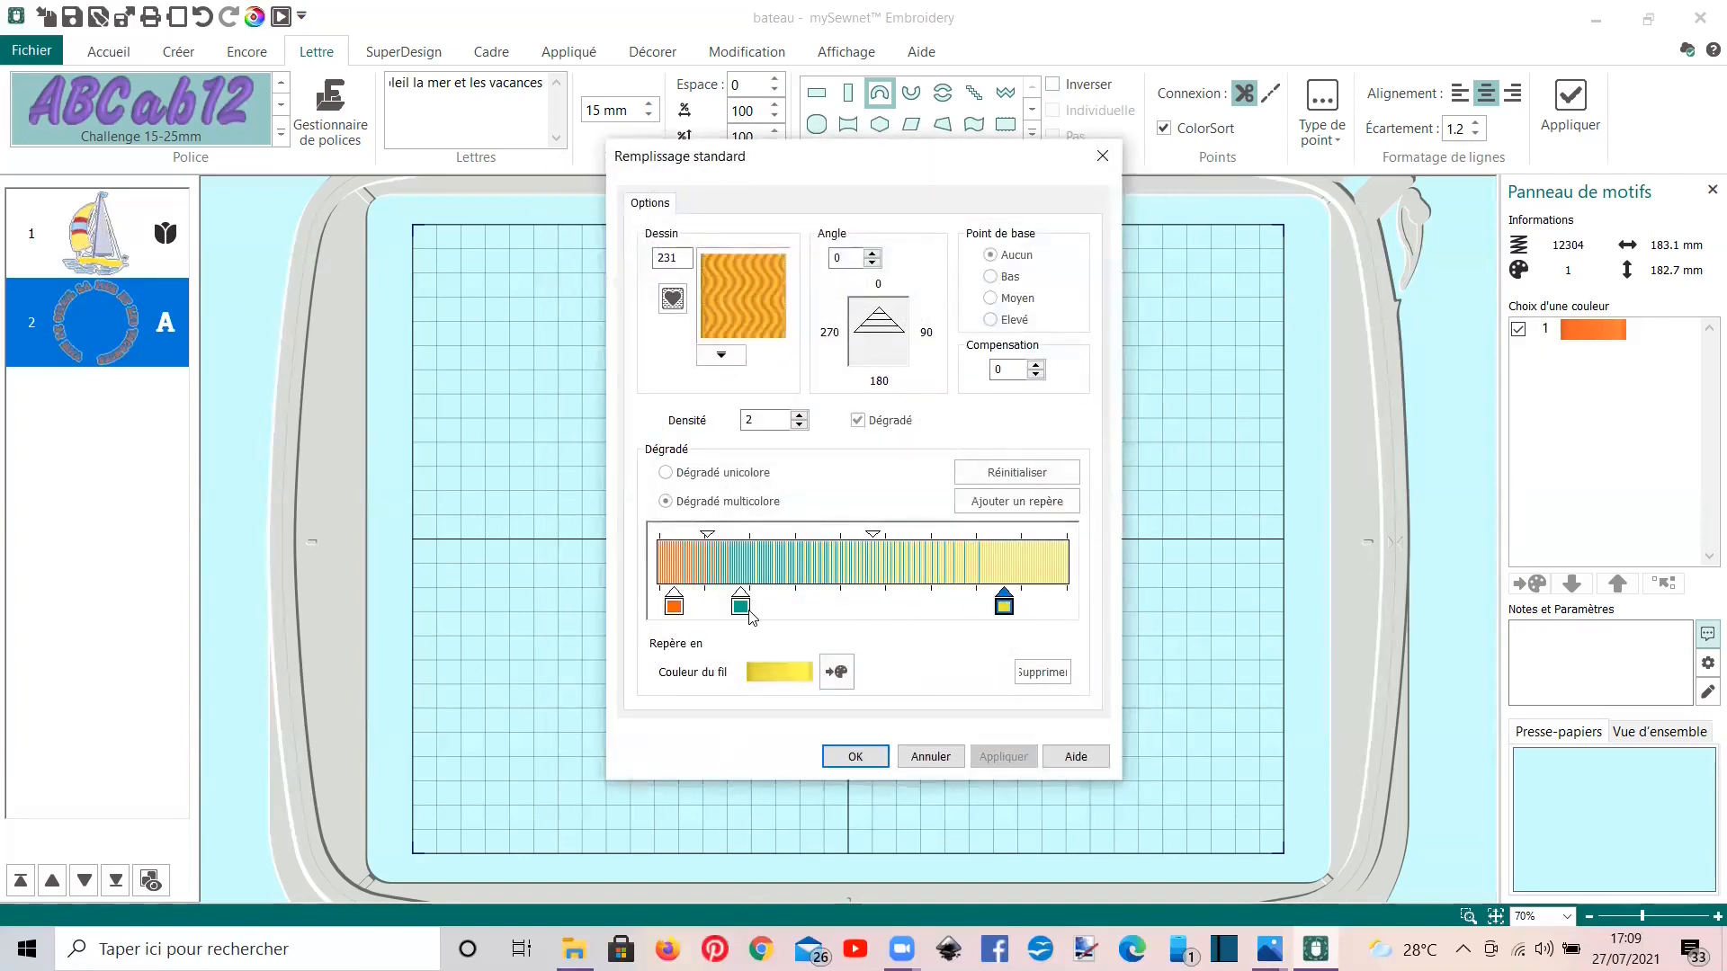
pyautogui.moveTo(743, 611); pyautogui.dragTo(839, 610)
pyautogui.moveTo(689, 612); pyautogui.dragTo(766, 610)
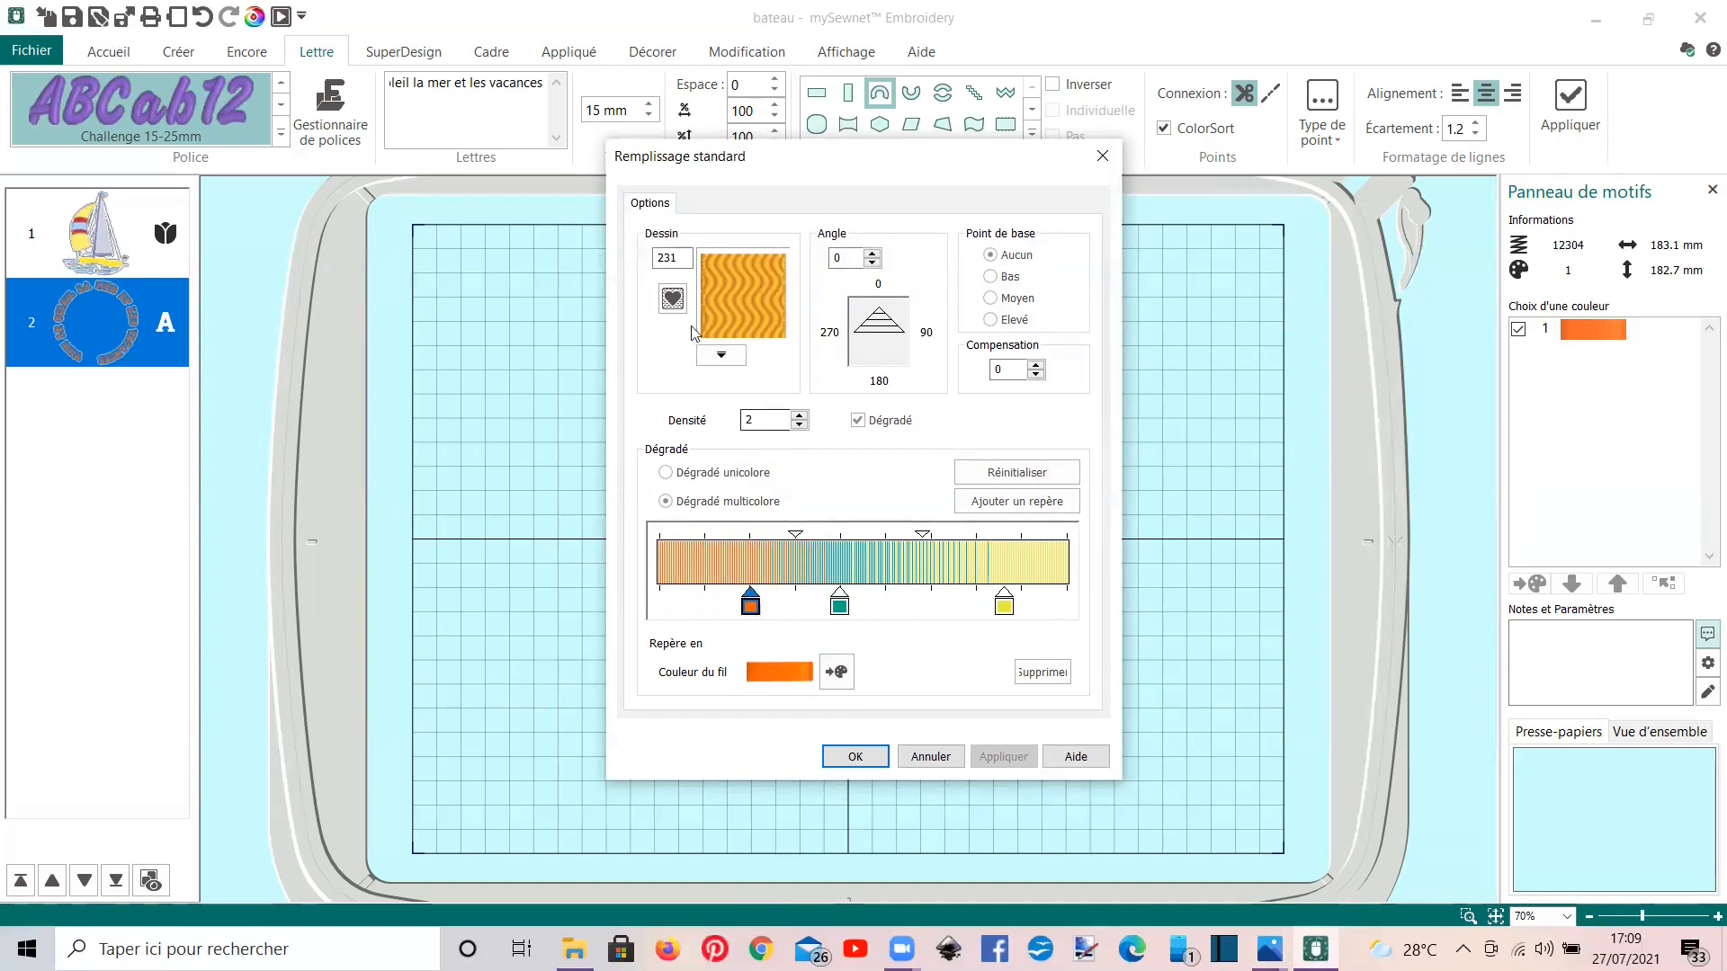
pyautogui.click(874, 258)
pyautogui.click(874, 261)
pyautogui.click(833, 757)
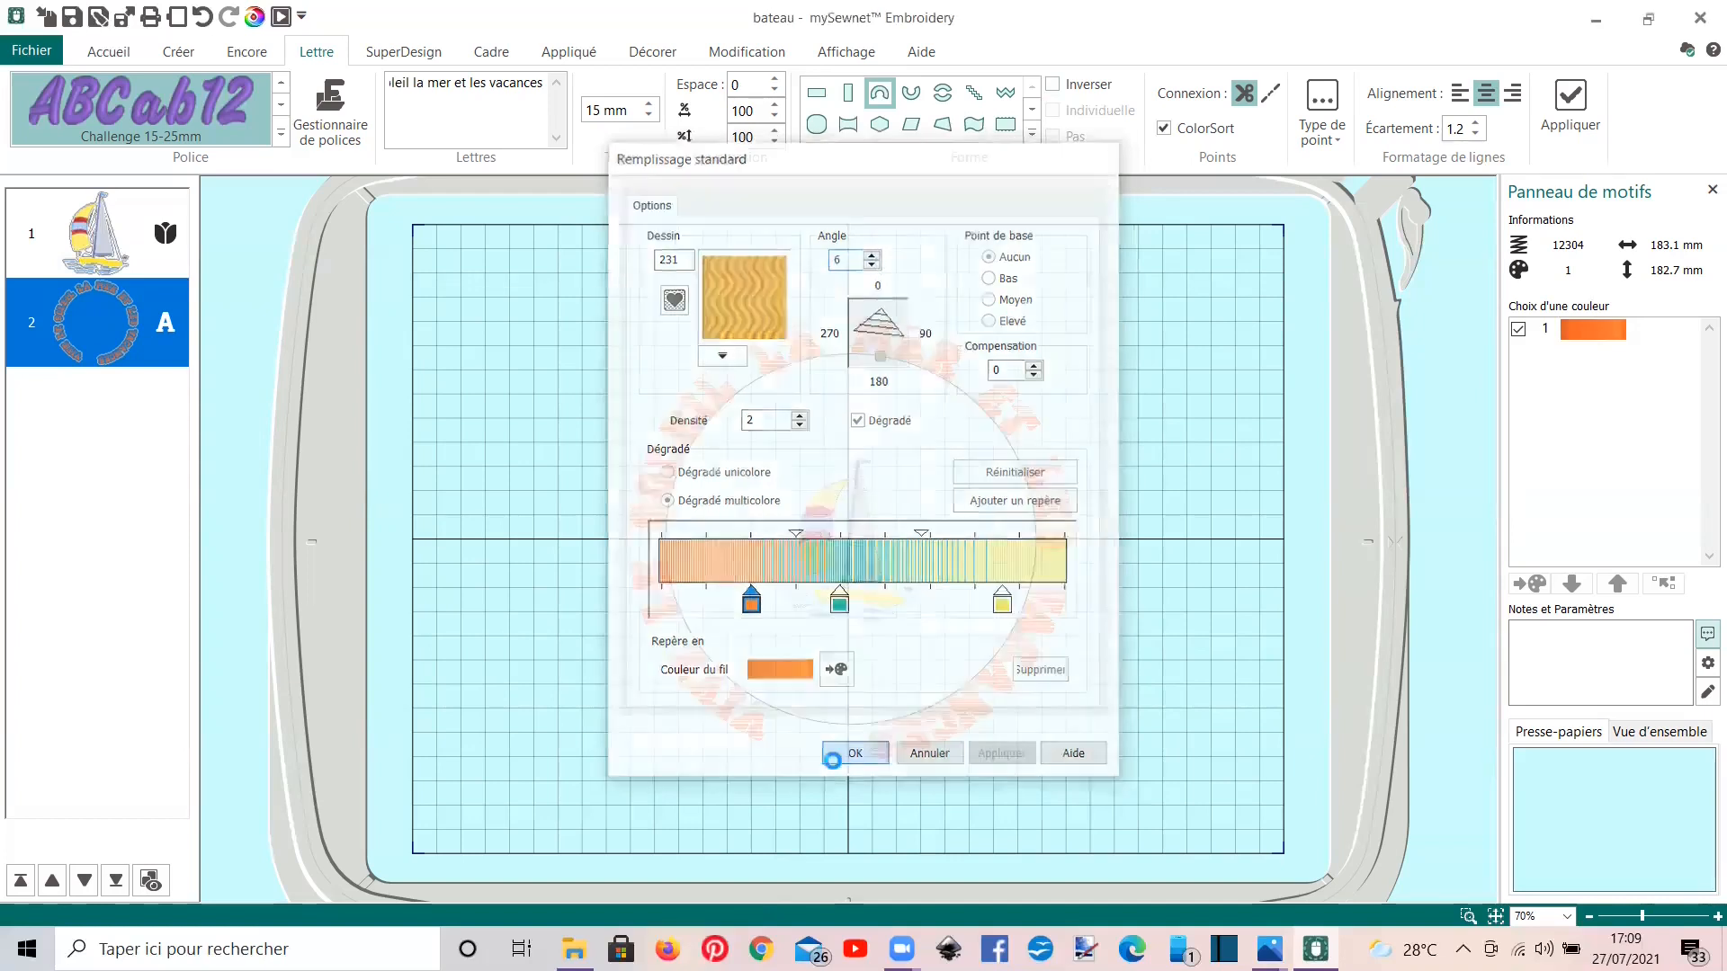
pyautogui.click(282, 16)
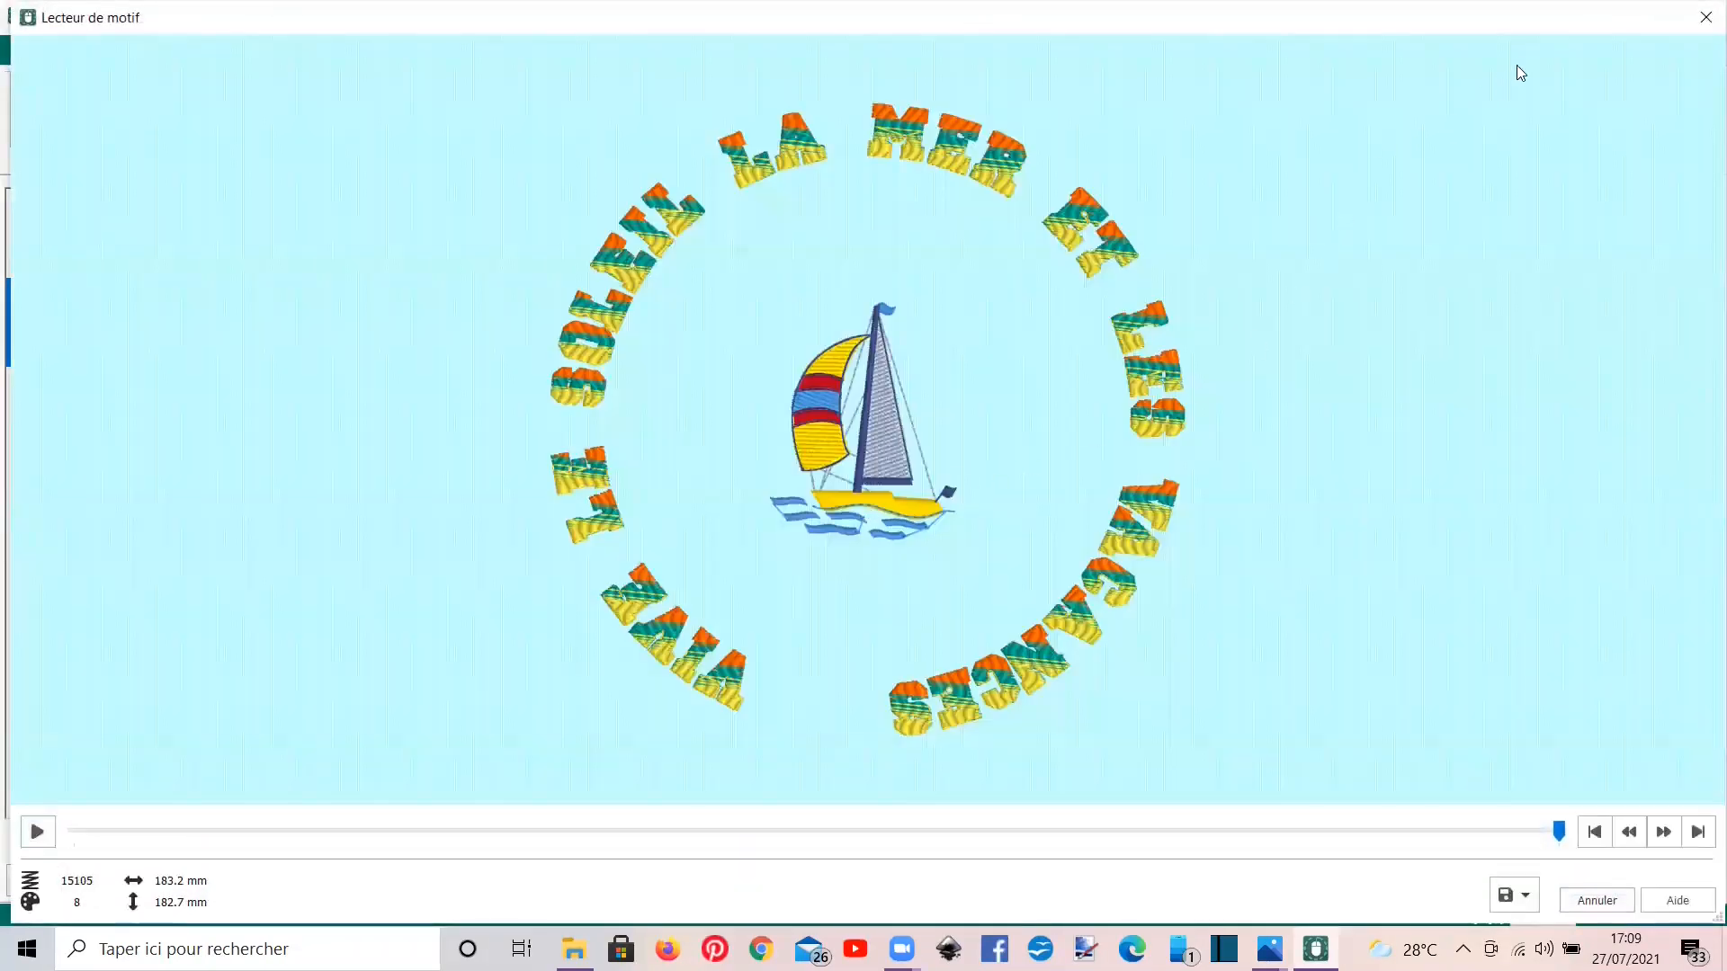
pyautogui.click(1703, 17)
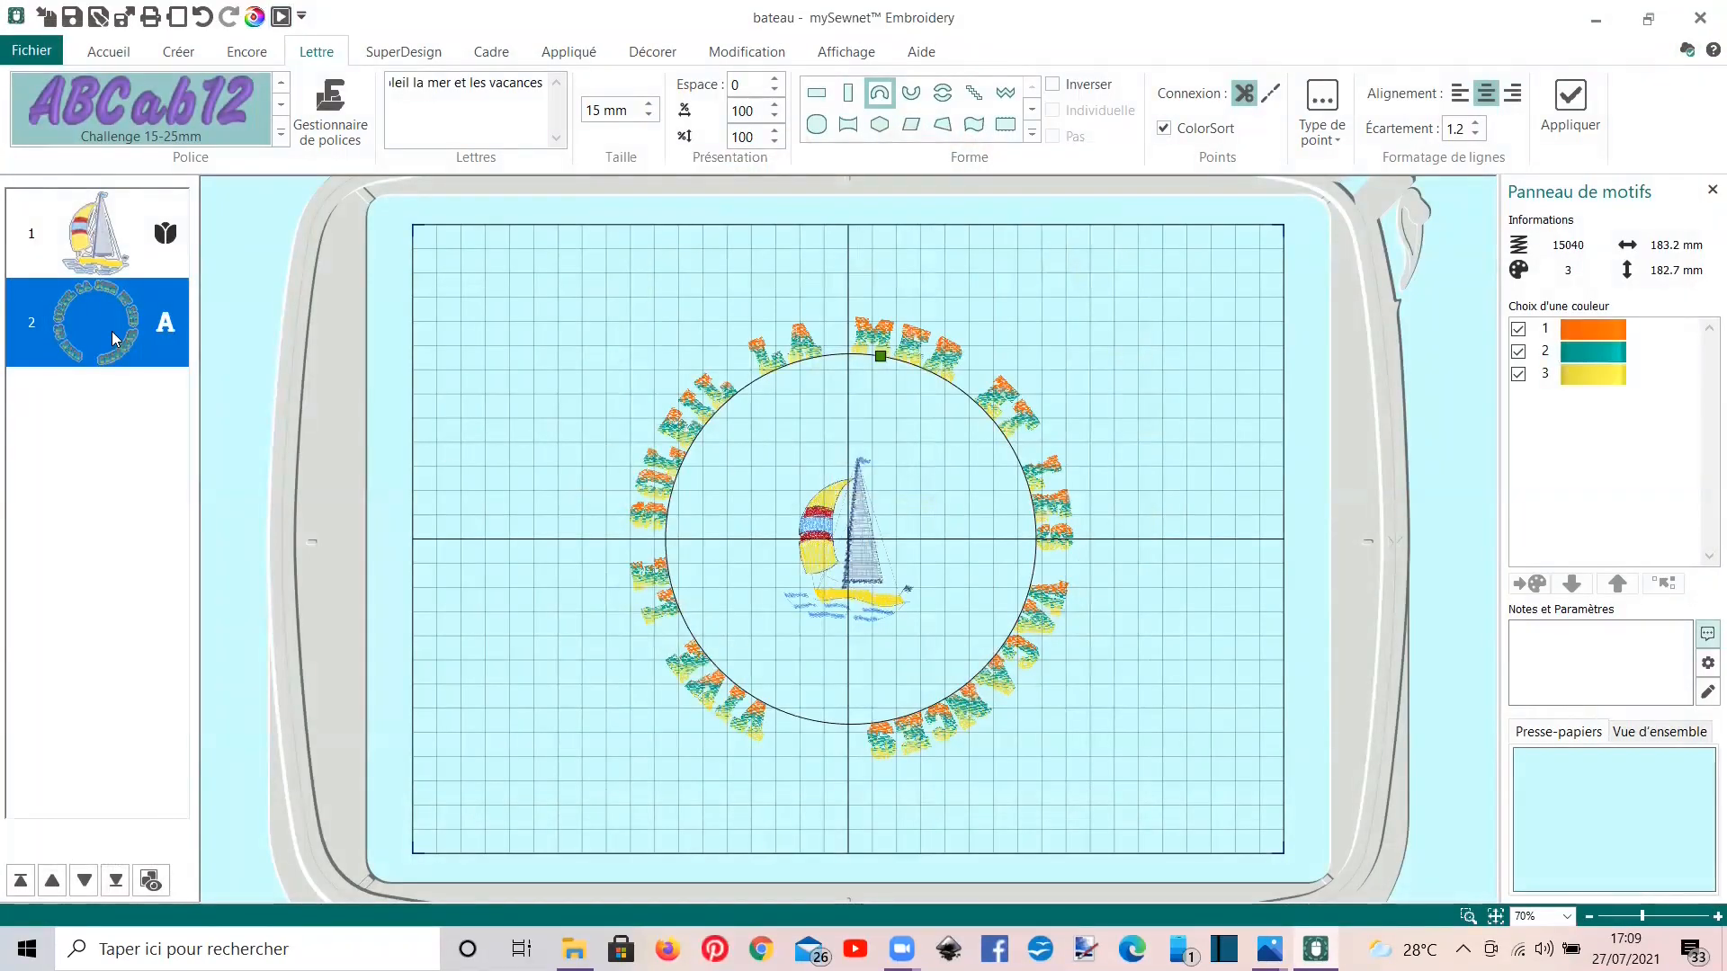
# Step: Widen the orange band by shifting the orange and teal markers towards yellow, reset the fill angle to 0 and preview the design
pyautogui.rightClick(103, 339)
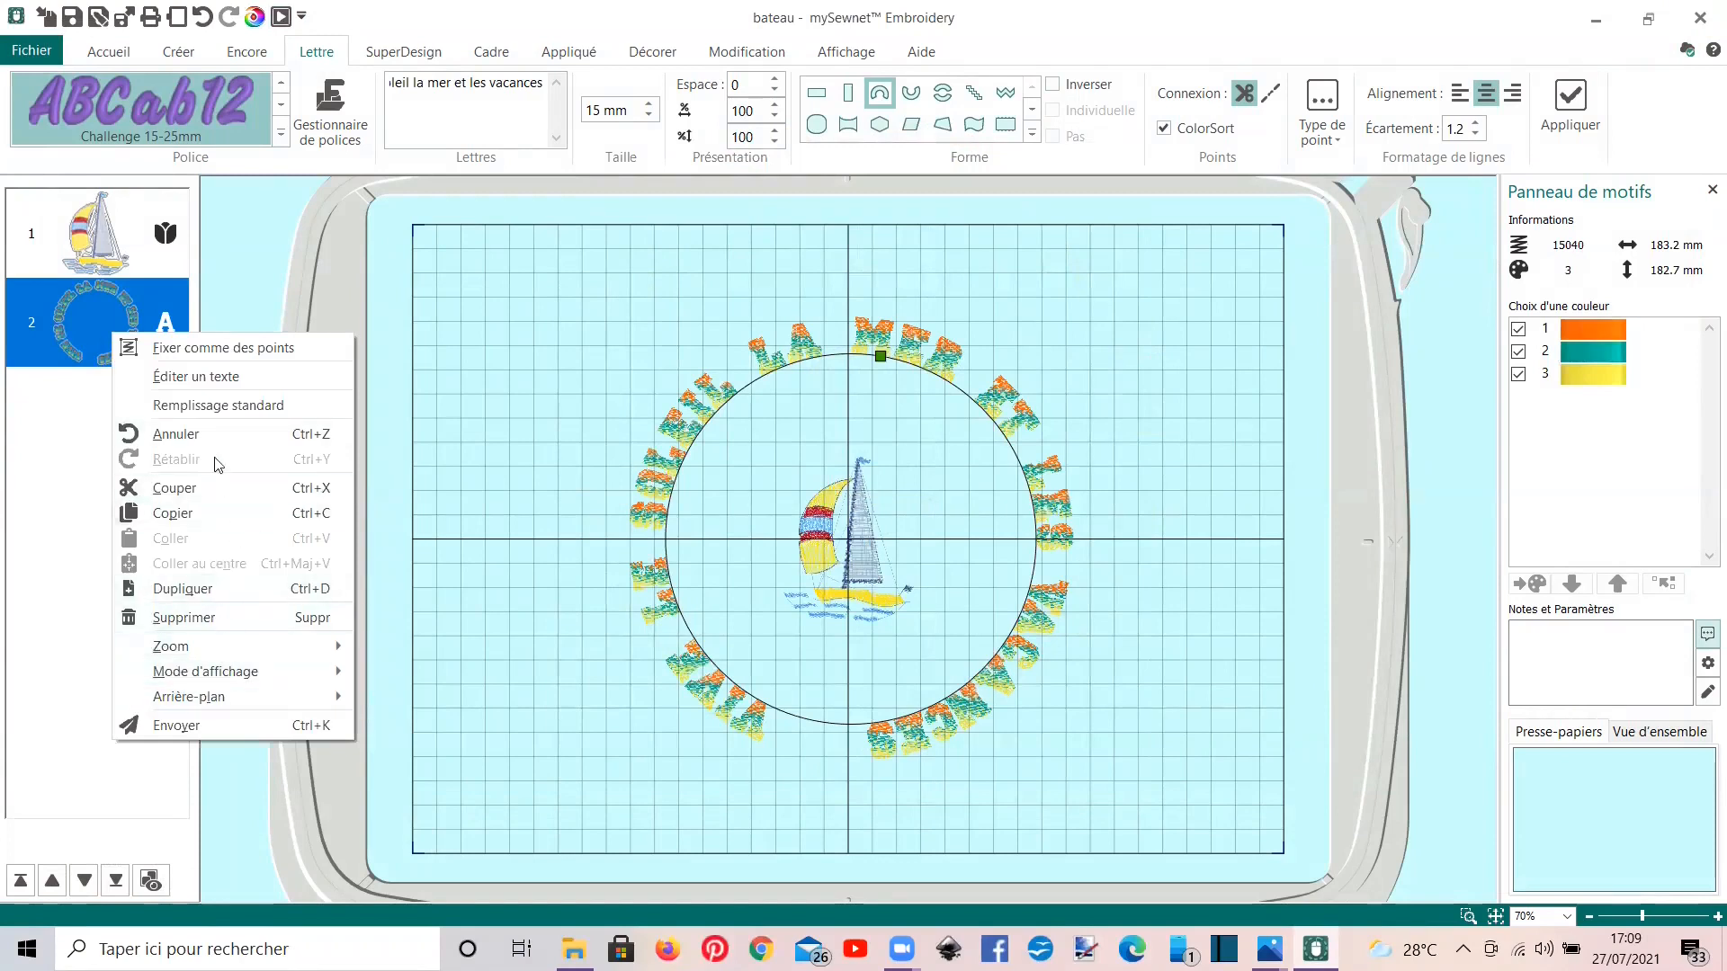
pyautogui.click(227, 407)
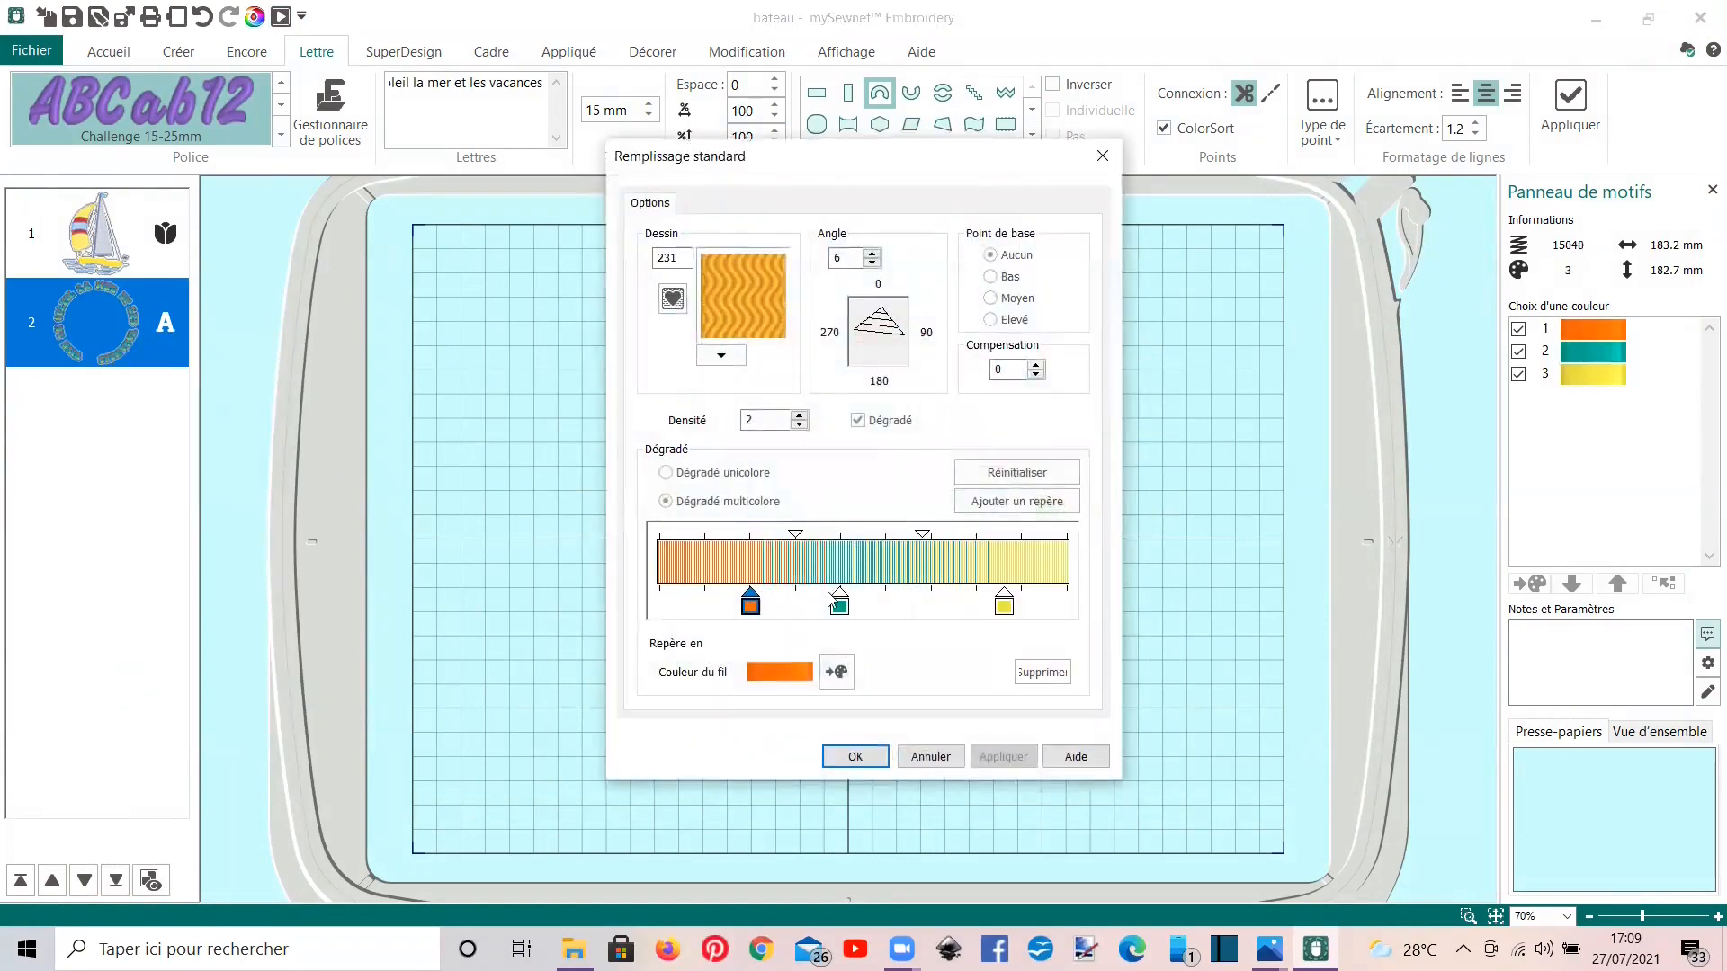
pyautogui.moveTo(921, 537); pyautogui.dragTo(866, 538)
pyautogui.moveTo(848, 617); pyautogui.dragTo(921, 620)
pyautogui.moveTo(758, 617); pyautogui.dragTo(850, 619)
pyautogui.doubleClick(822, 259)
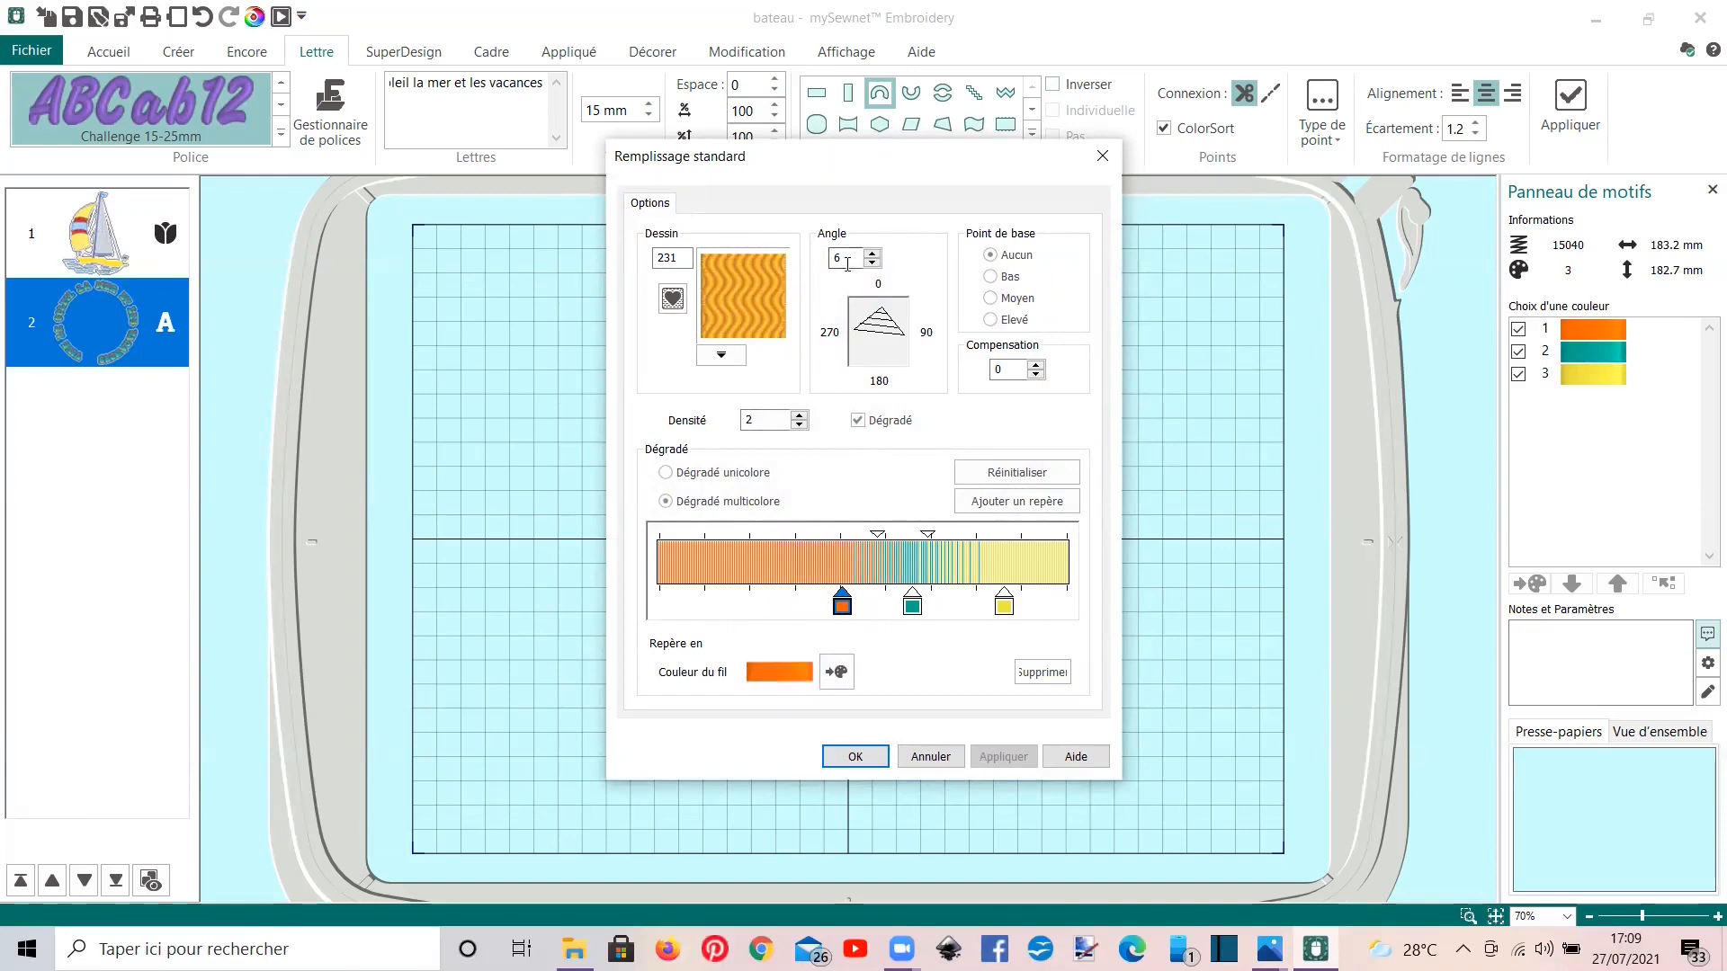
pyautogui.write('0')
pyautogui.click(851, 756)
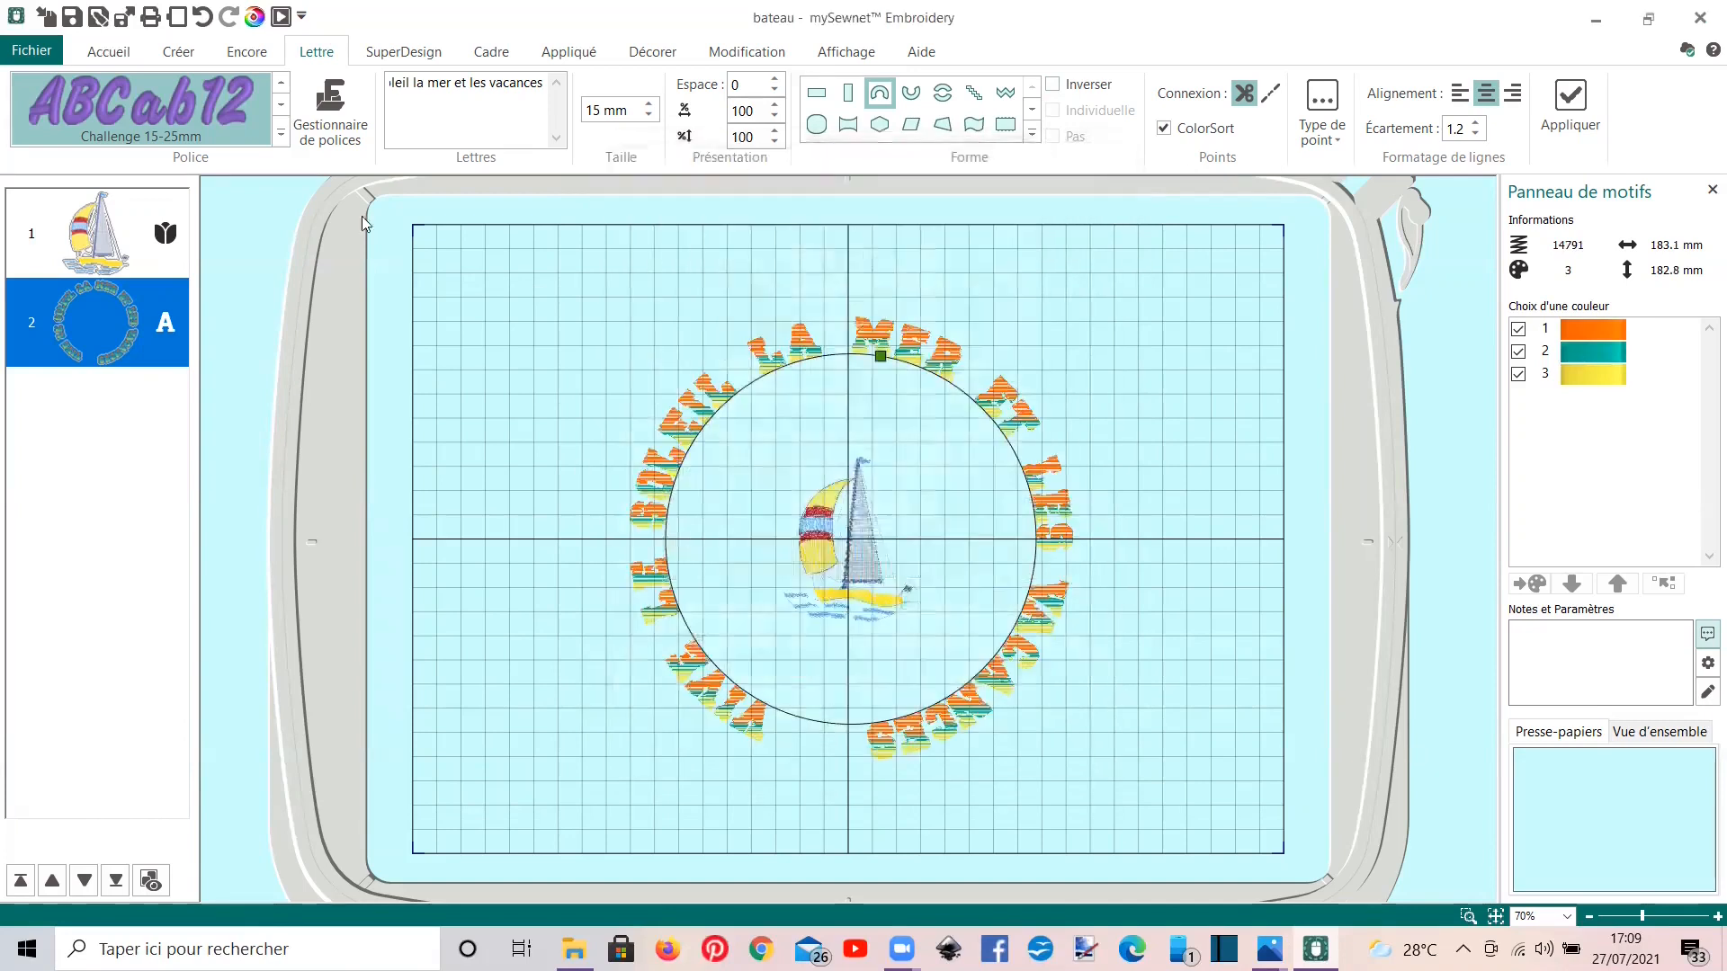
pyautogui.click(281, 16)
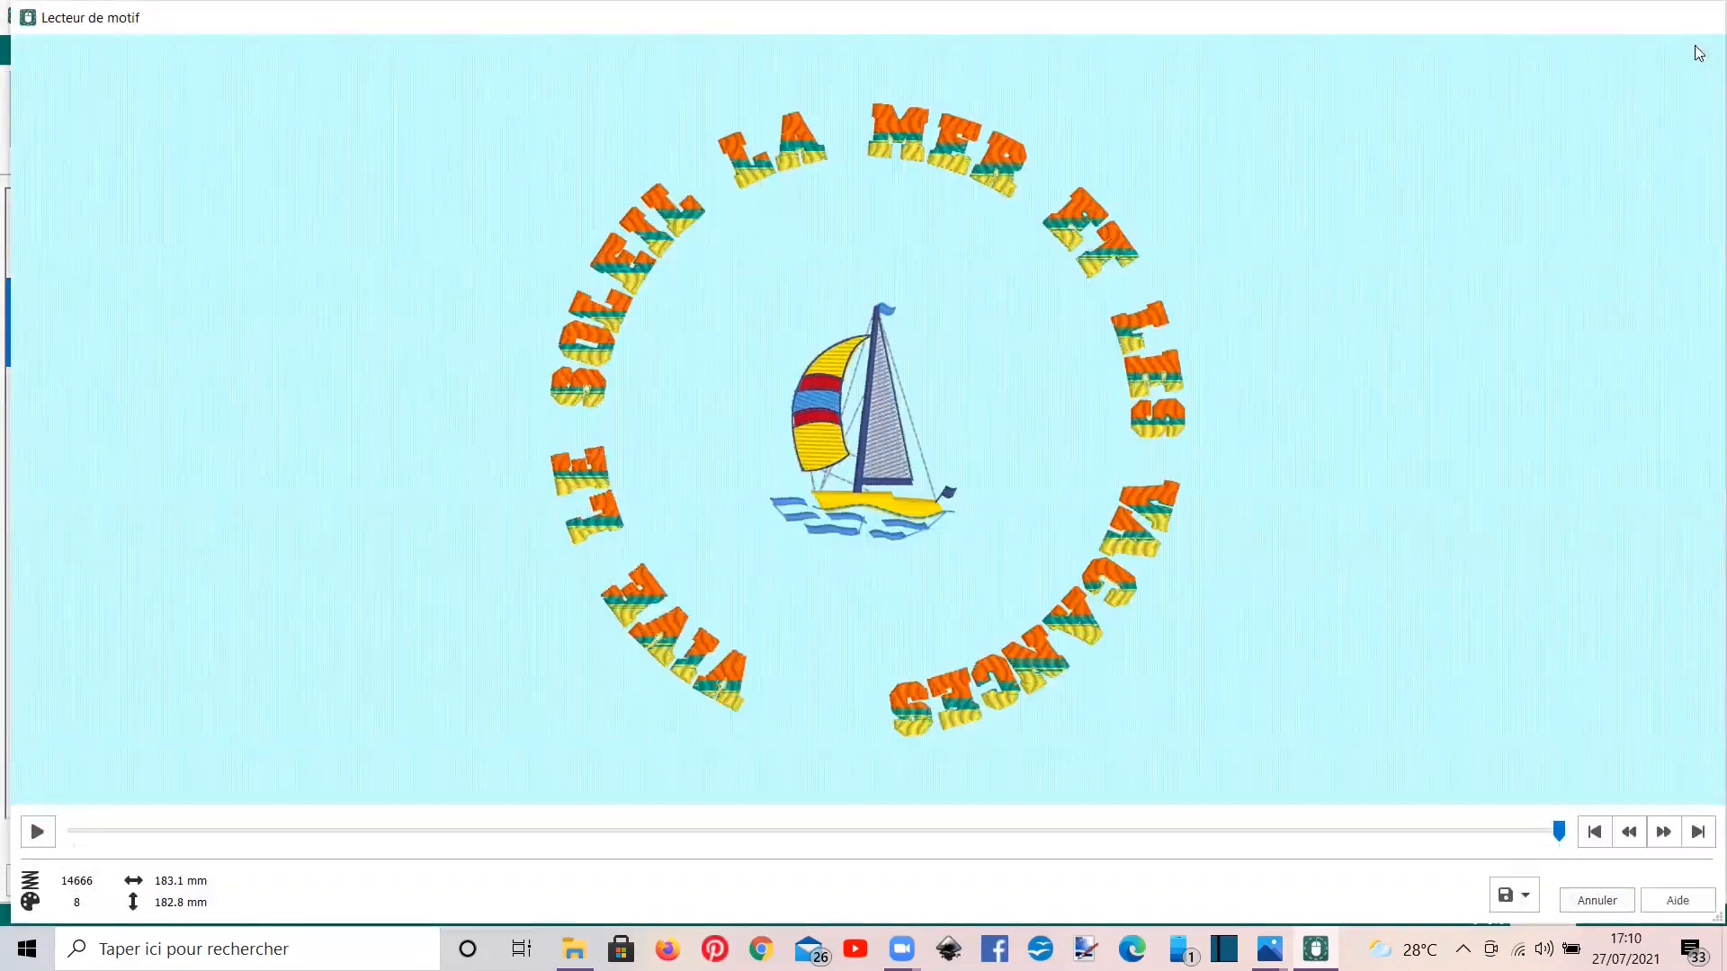
pyautogui.click(1706, 17)
# Step: Shrink the circular lettering to about 144 mm, replace it with lettering along the underside of a circle and position that below the sailboat
pyautogui.moveTo(880, 356); pyautogui.dragTo(876, 404)
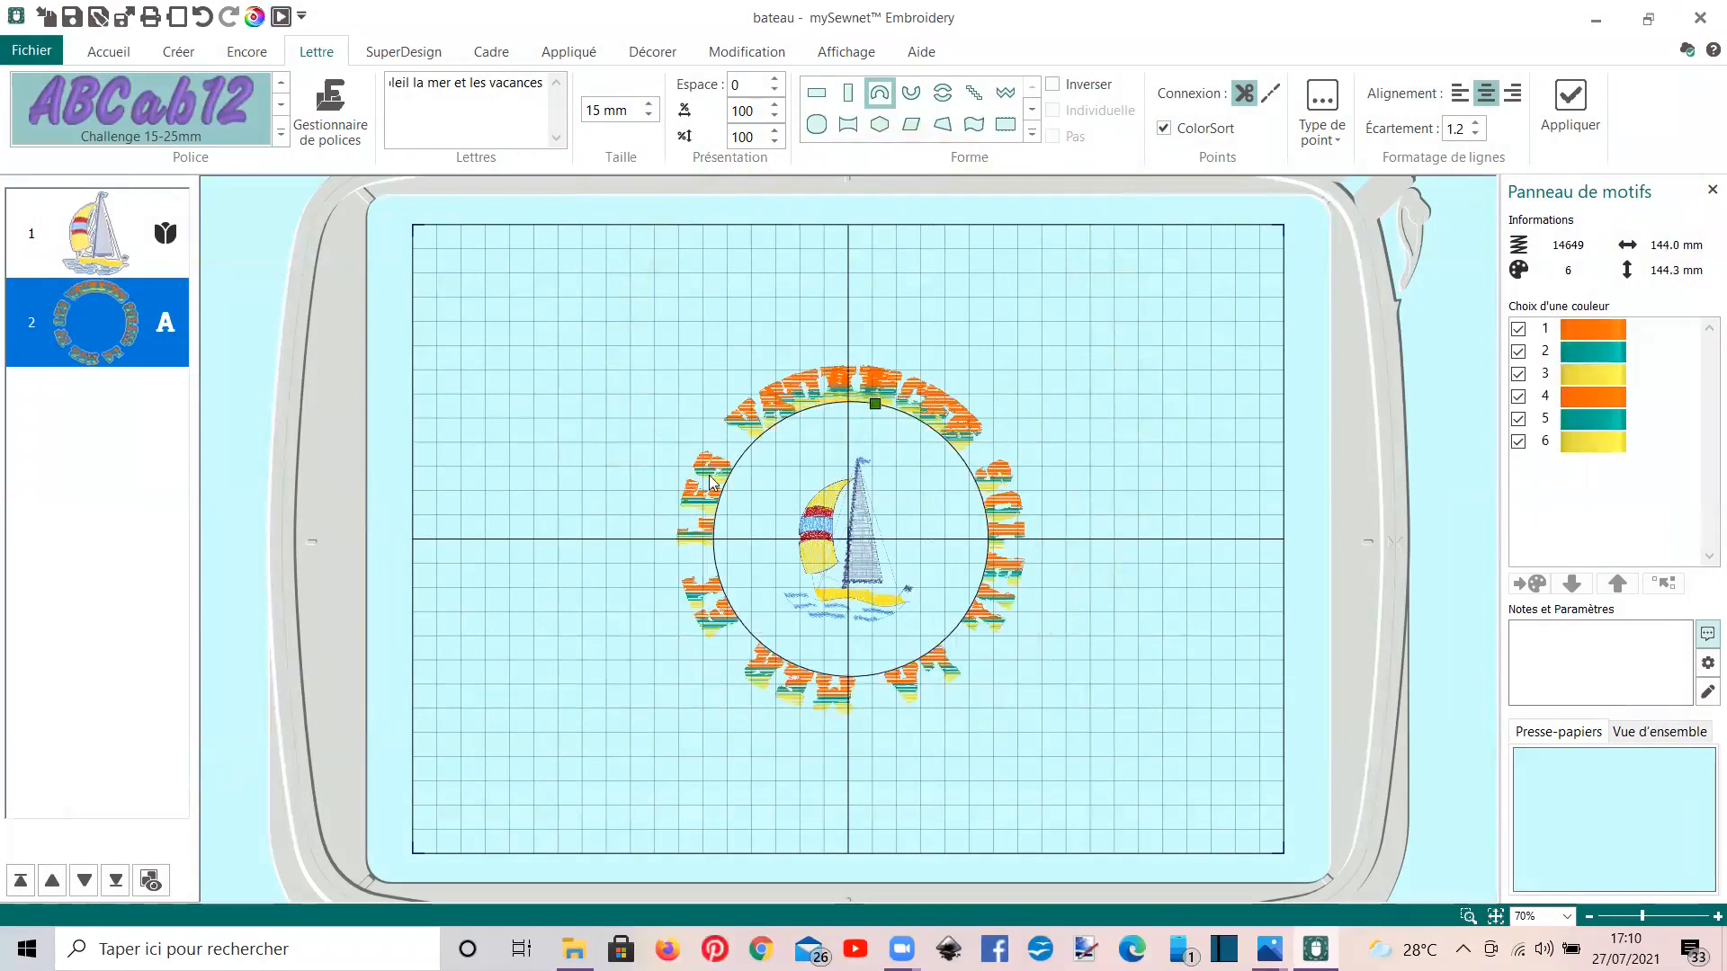
pyautogui.click(912, 95)
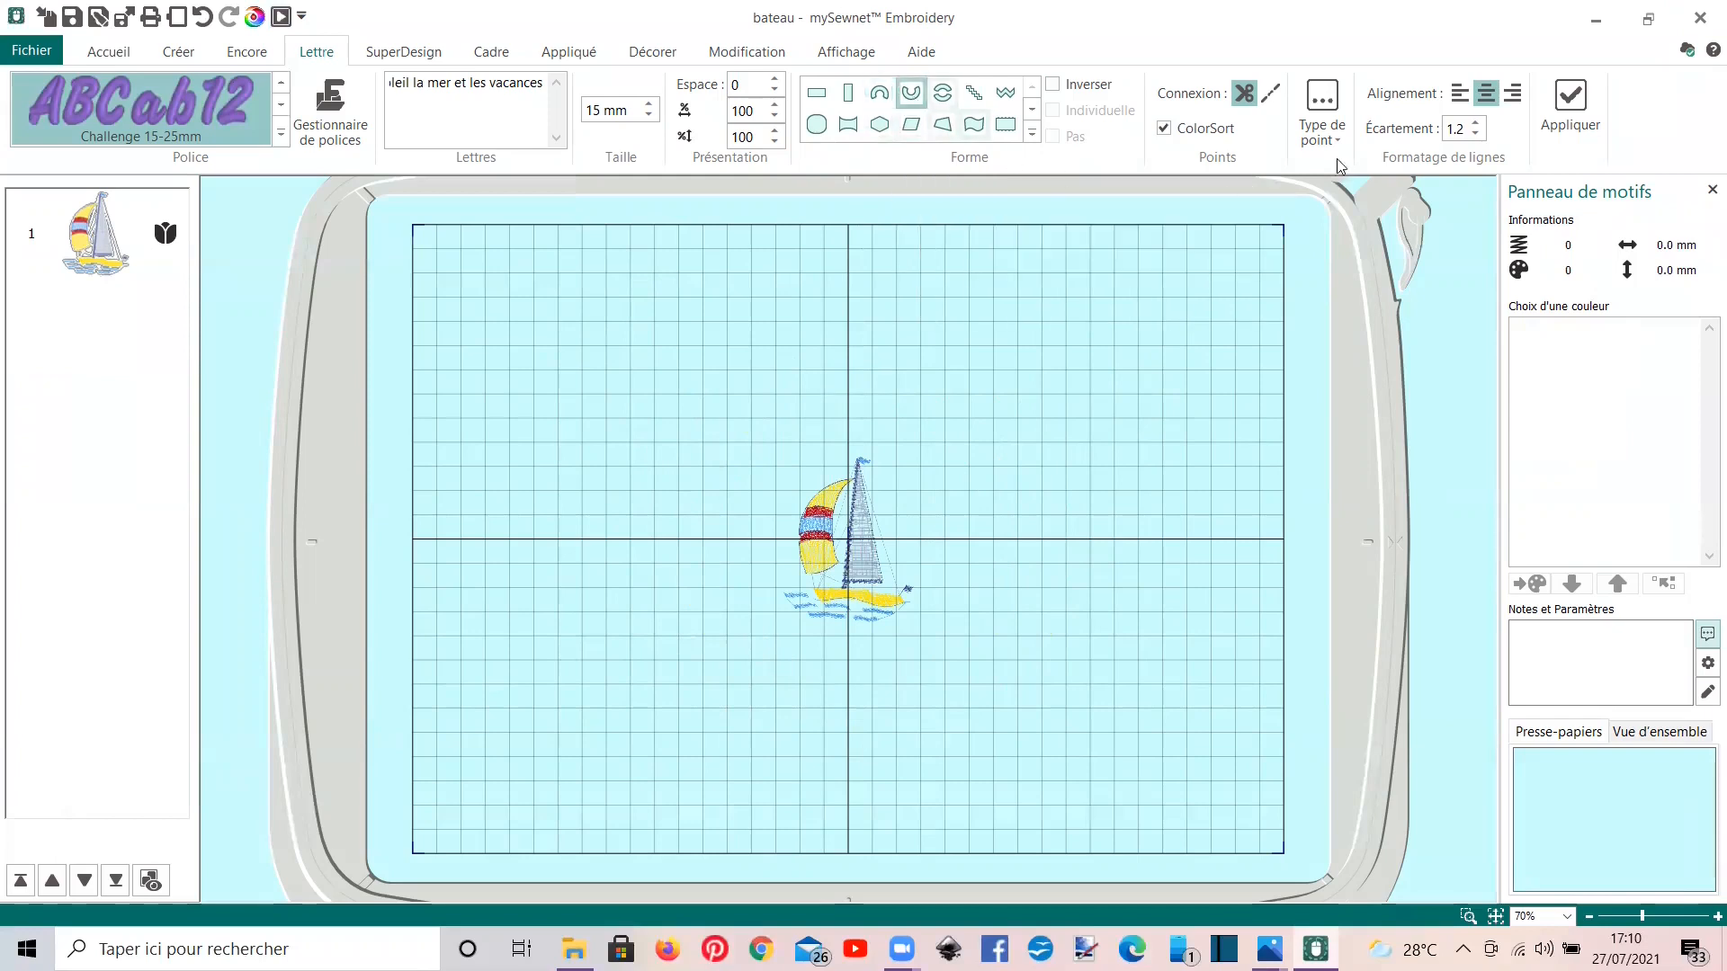
pyautogui.click(1566, 106)
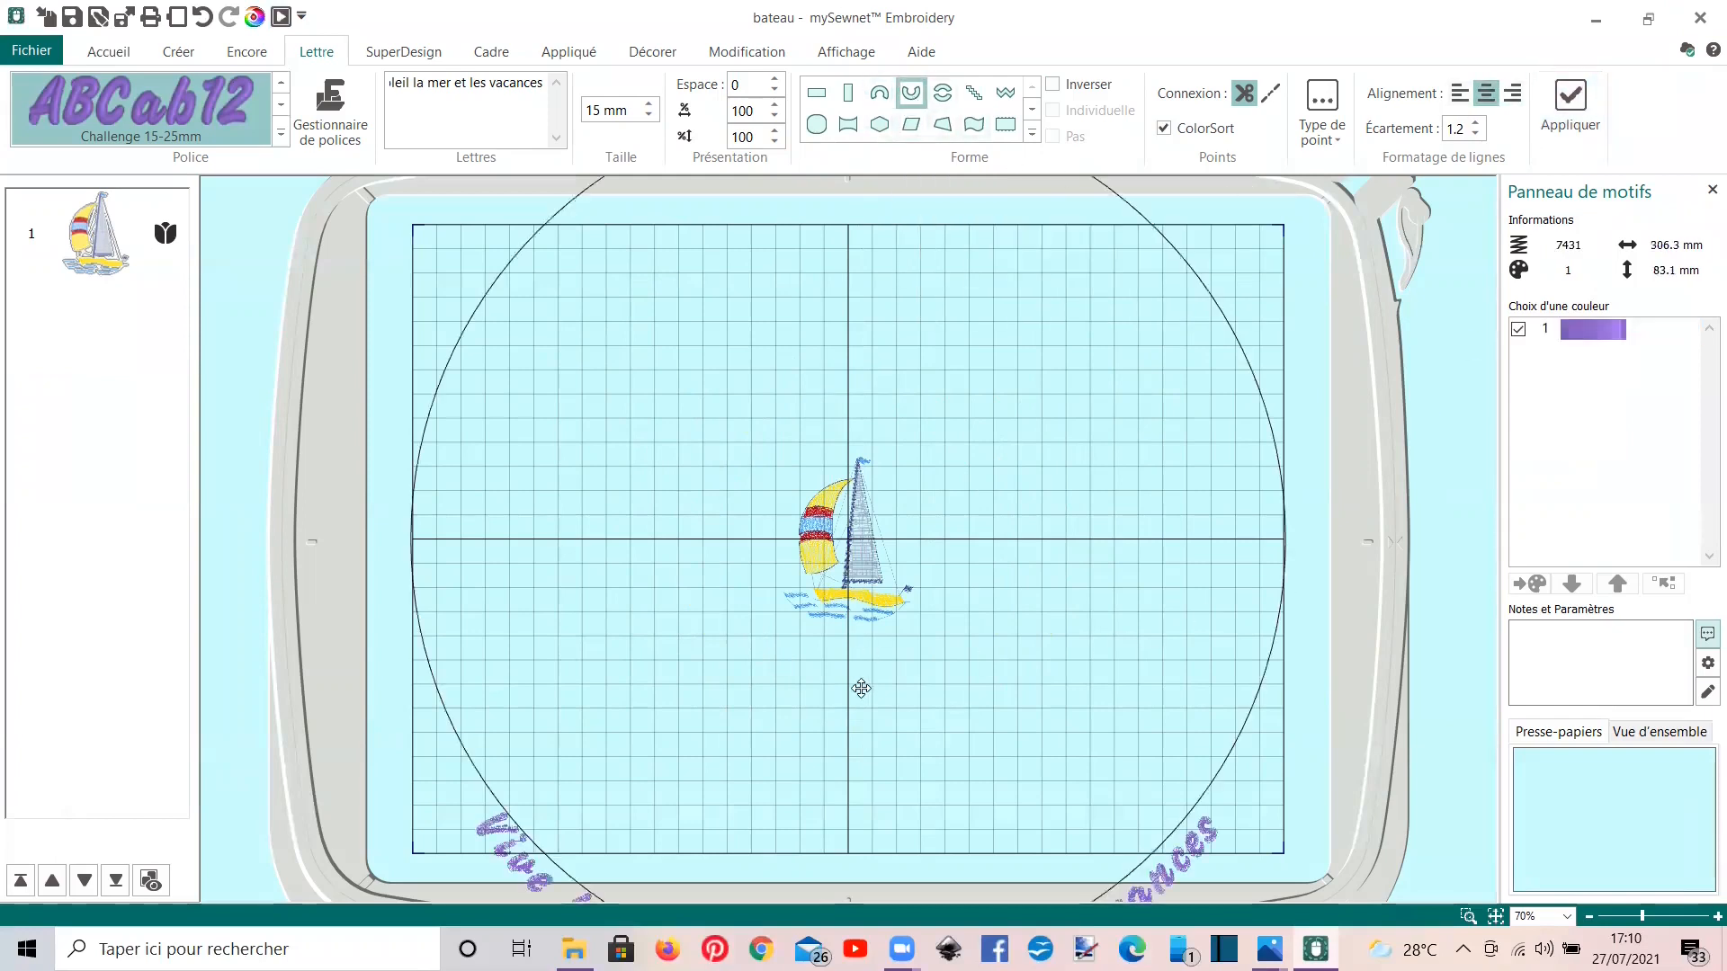
pyautogui.moveTo(863, 748); pyautogui.dragTo(854, 594)
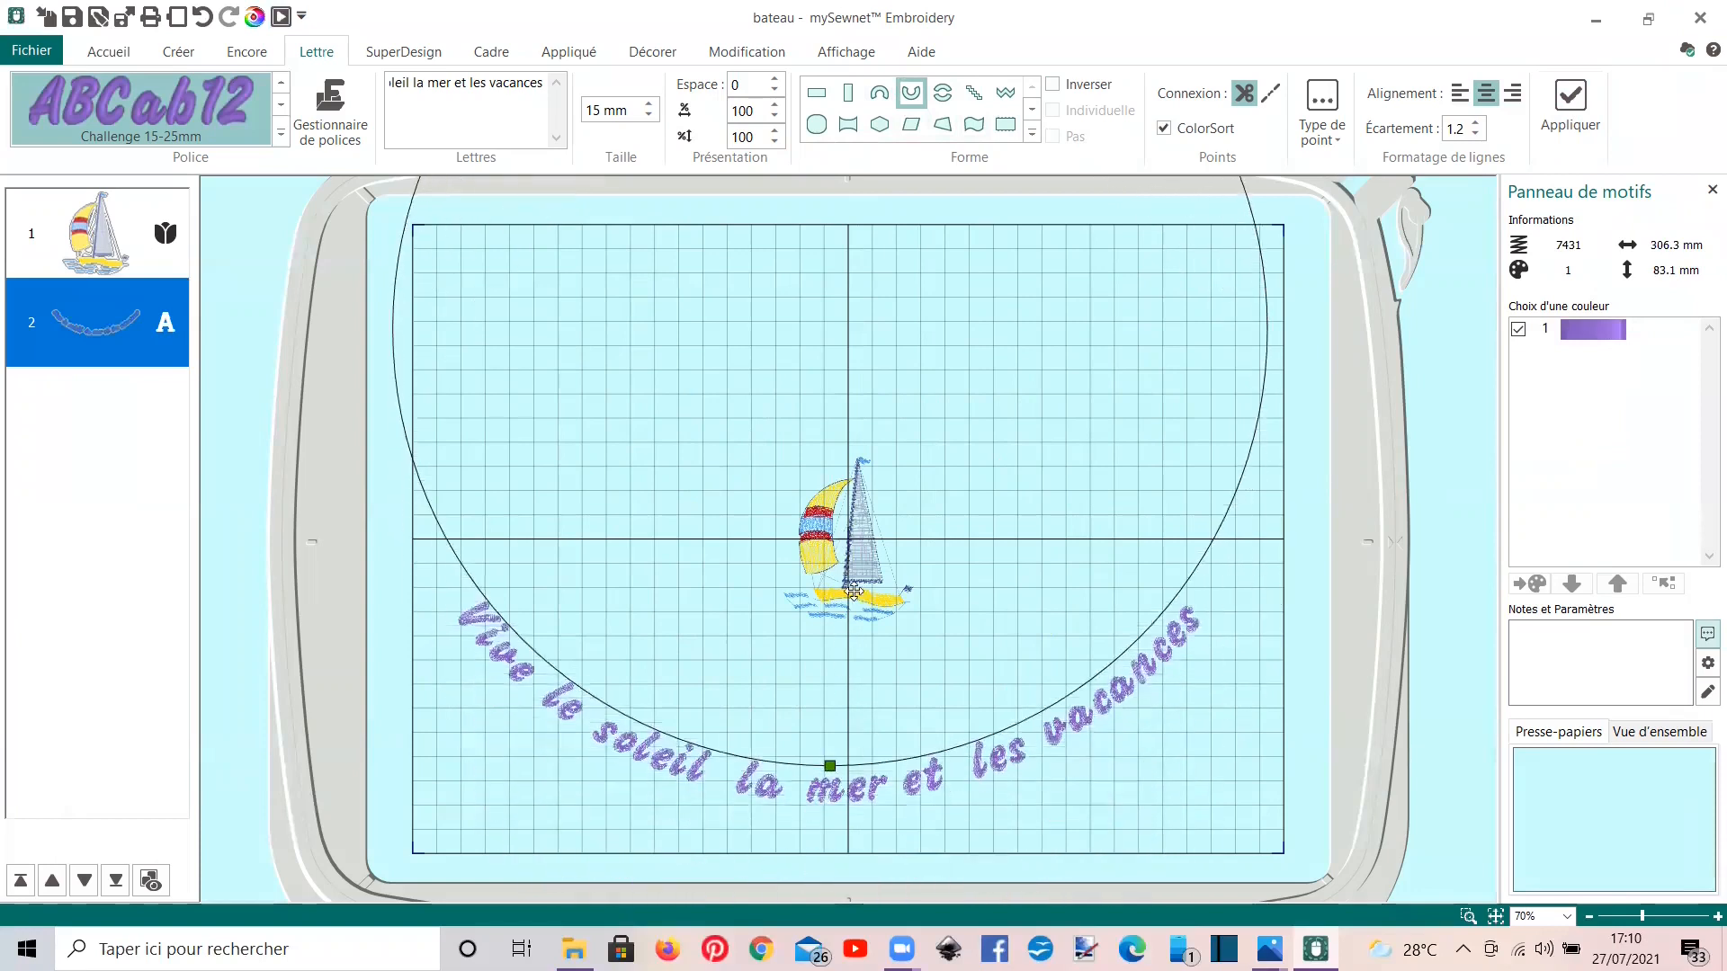
# Step: Shrink the underside circular lettering to about 140 mm wide and centre its circle around the sailboat
pyautogui.moveTo(834, 761); pyautogui.dragTo(829, 586)
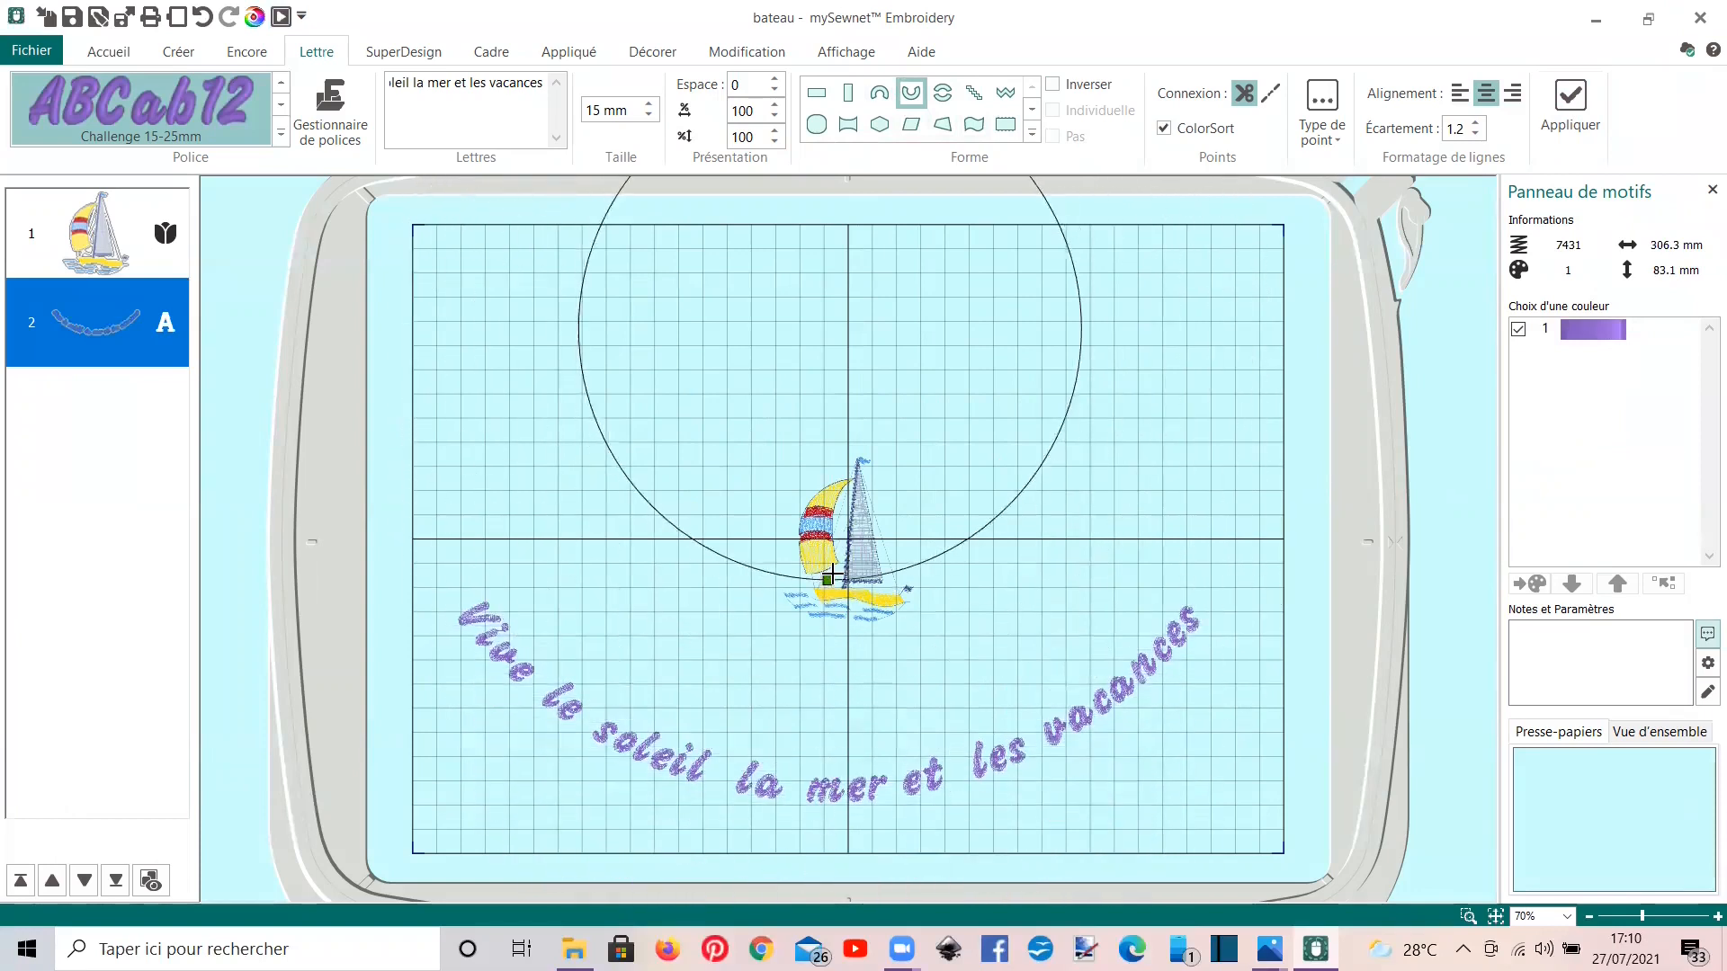
pyautogui.moveTo(832, 445); pyautogui.dragTo(849, 547)
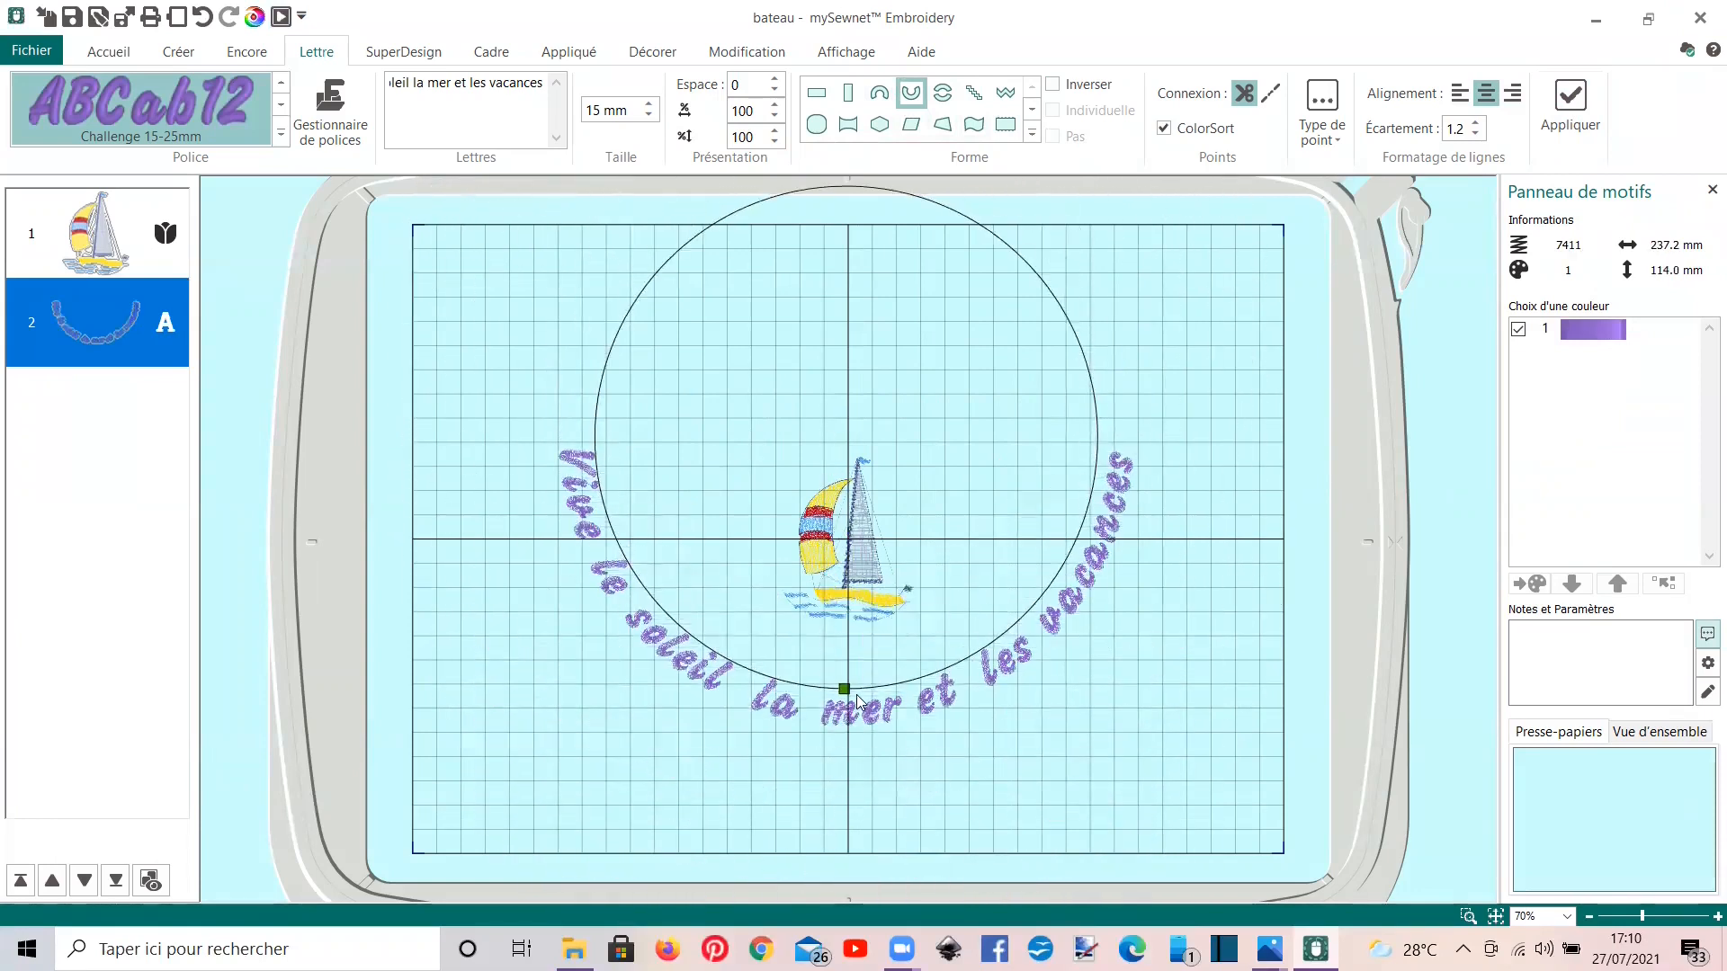
pyautogui.moveTo(846, 690); pyautogui.dragTo(842, 622)
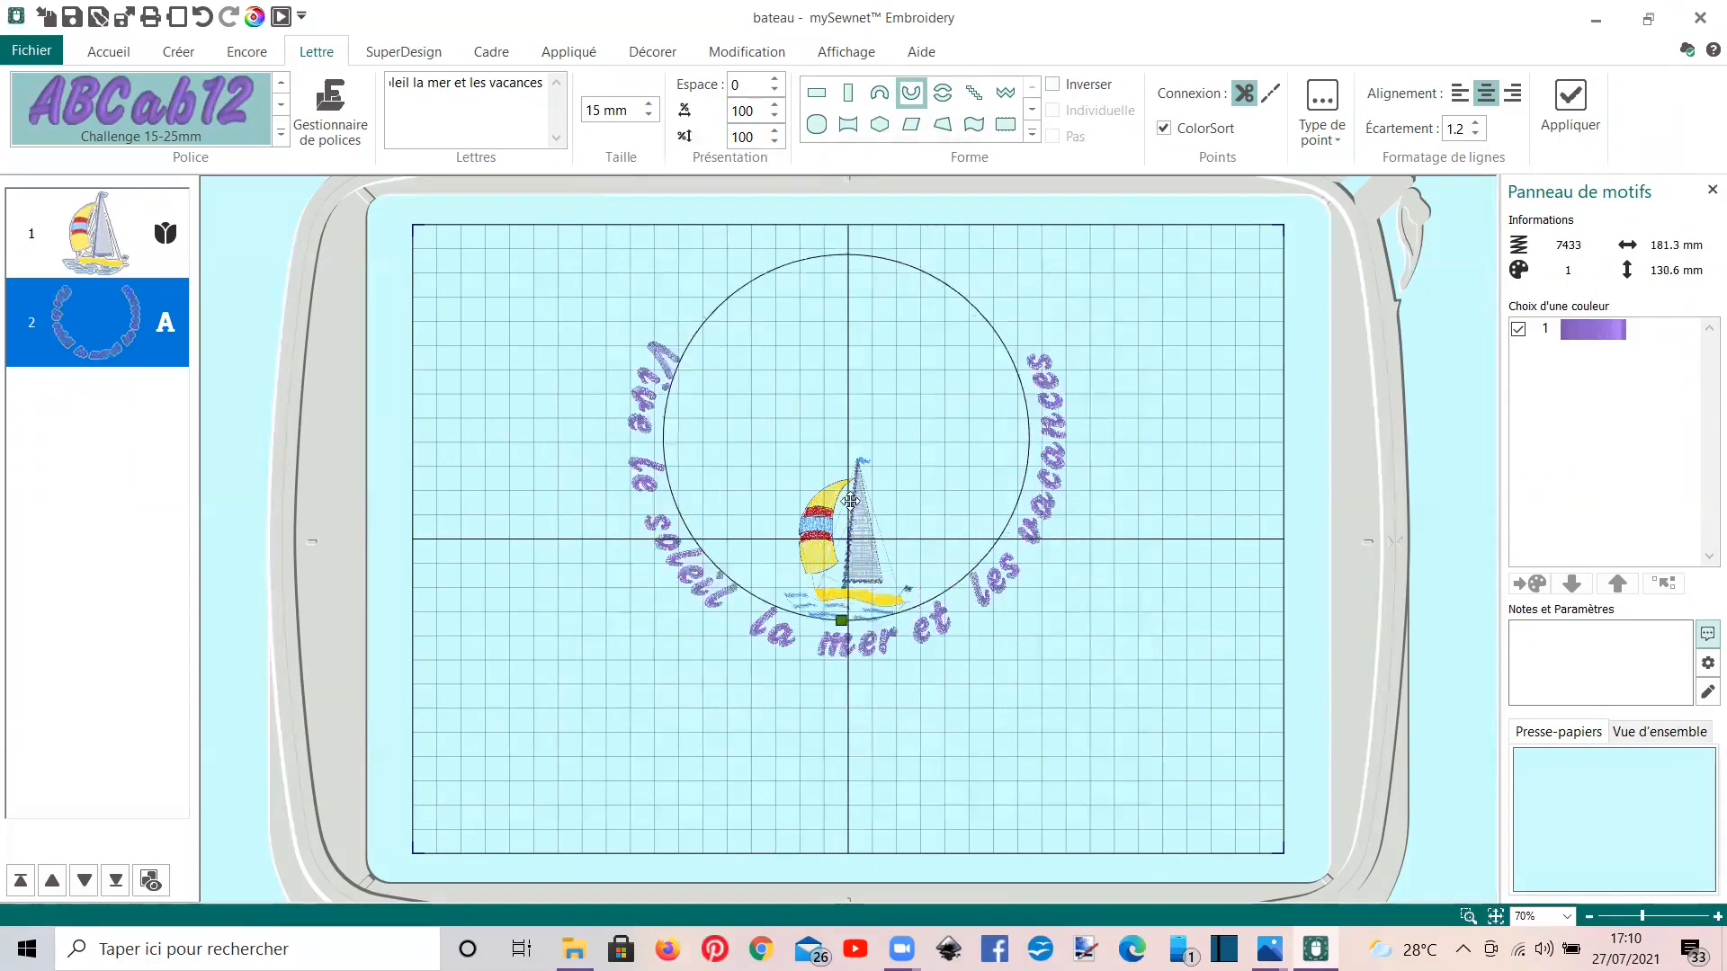
pyautogui.moveTo(850, 502); pyautogui.dragTo(850, 583)
pyautogui.moveTo(840, 700); pyautogui.dragTo(846, 652)
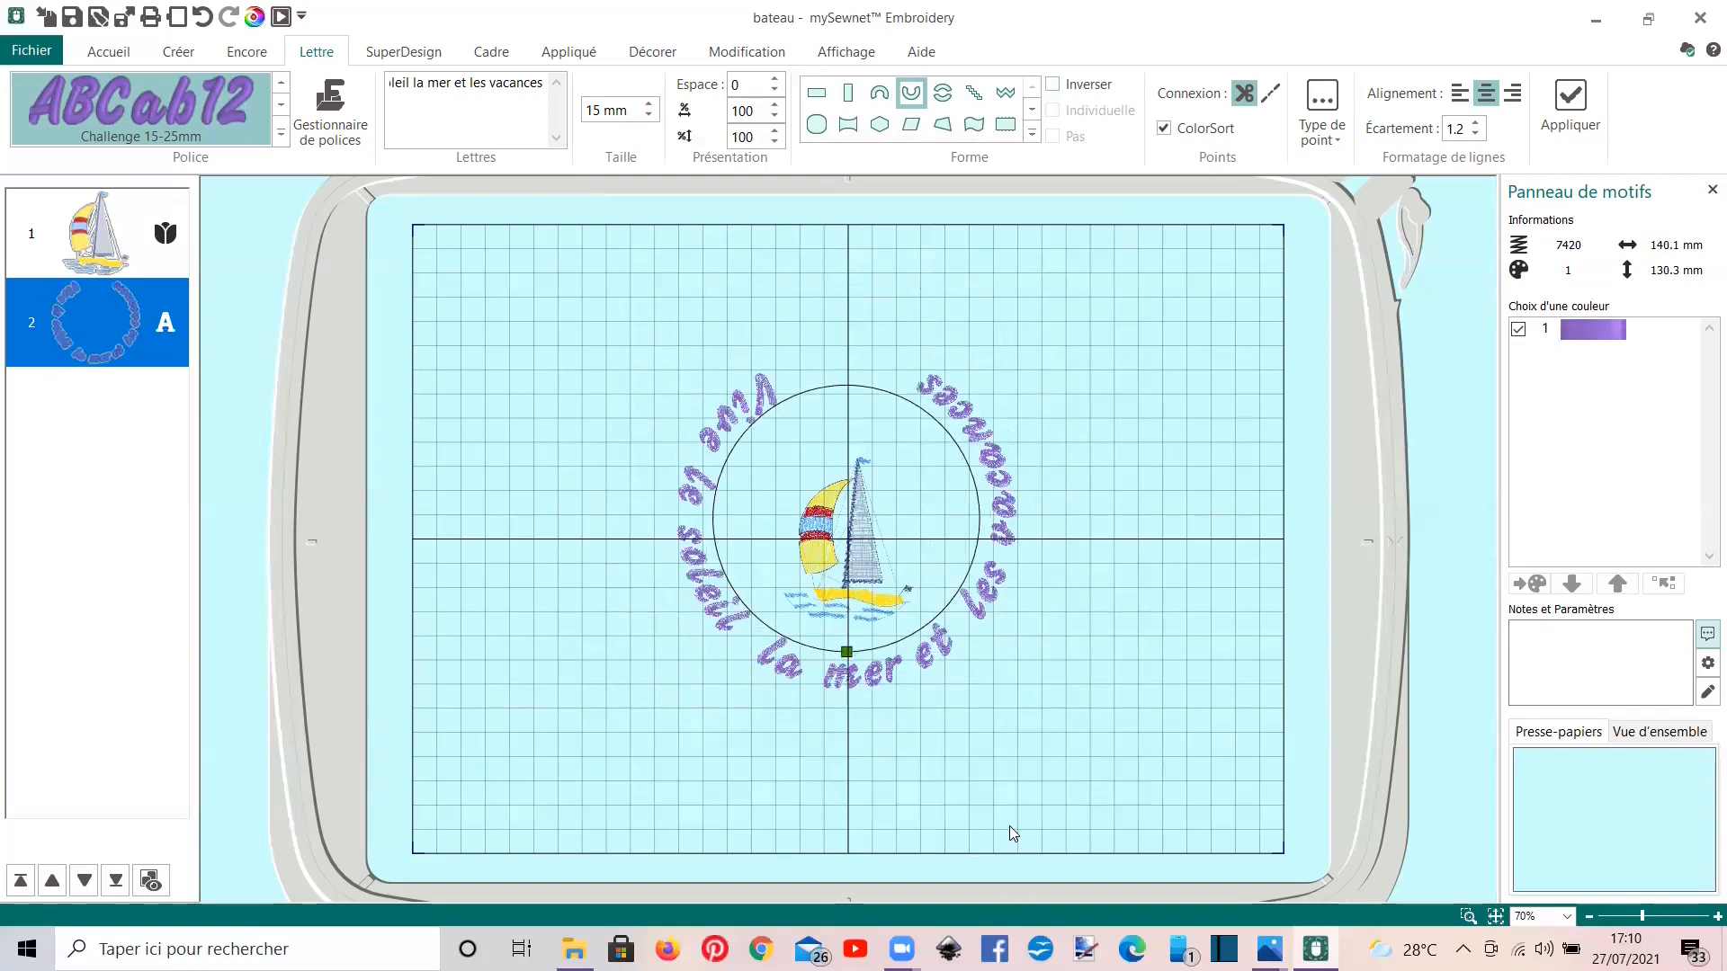
# Step: Add a second lettering along the top of a circle and cut its text to "Vive le soleil la mer"
pyautogui.click(879, 92)
pyautogui.click(1572, 101)
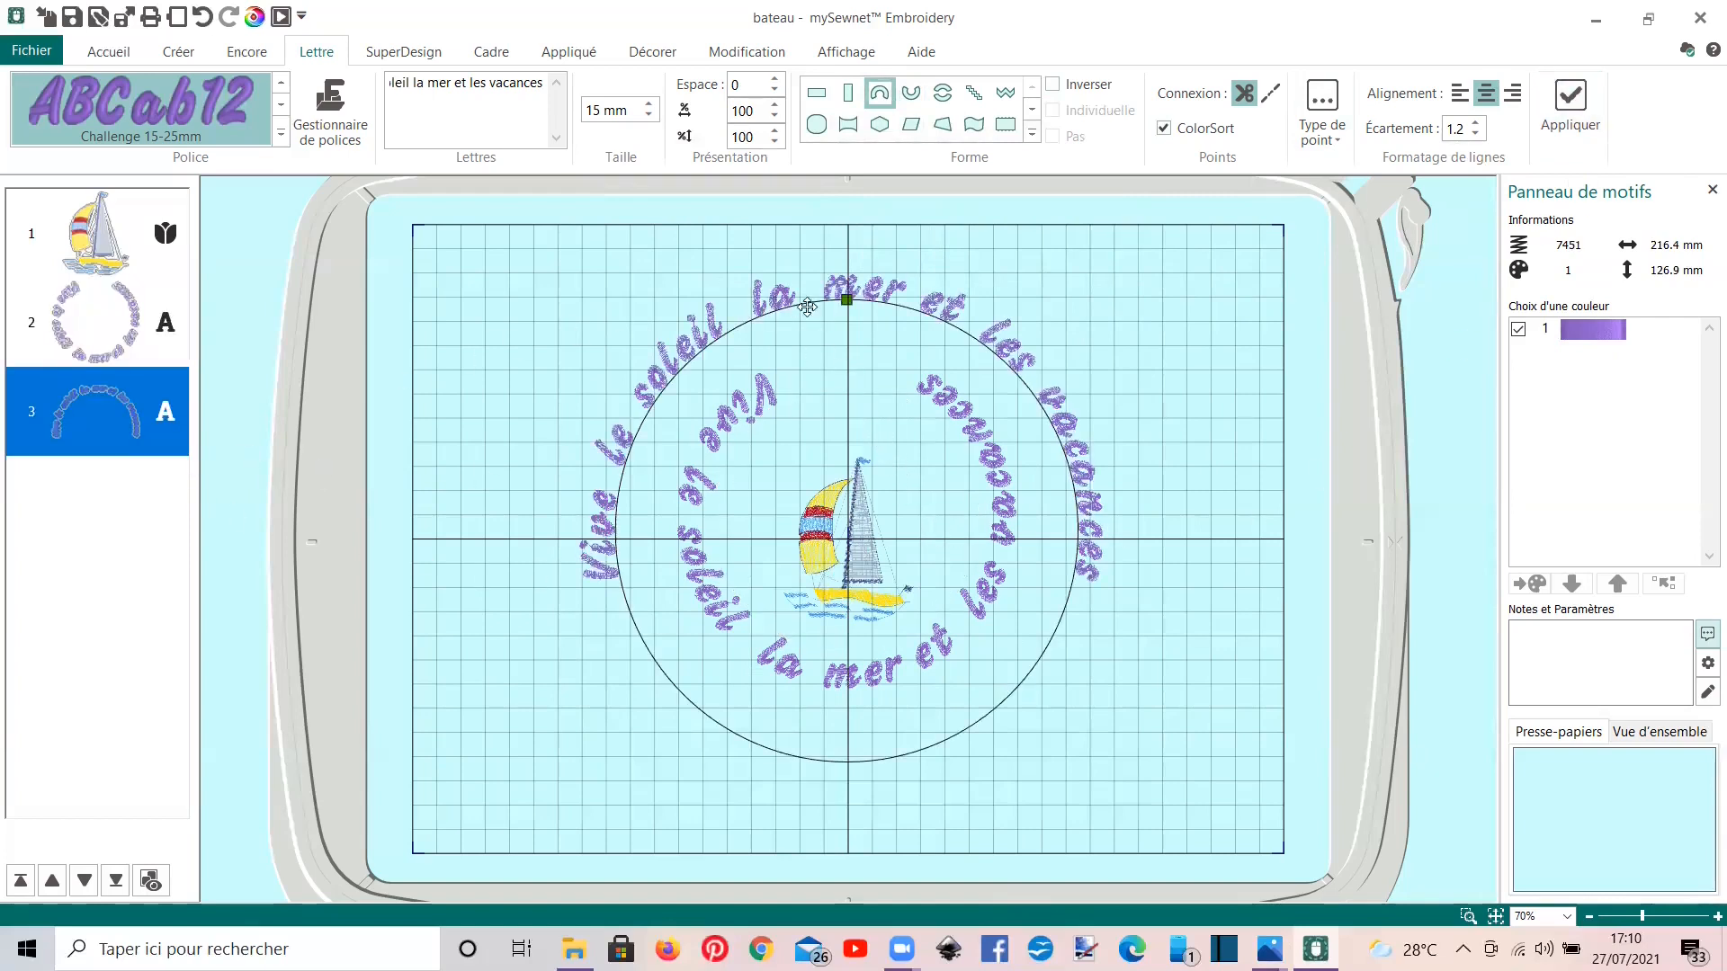
pyautogui.rightClick(91, 408)
pyautogui.click(127, 457)
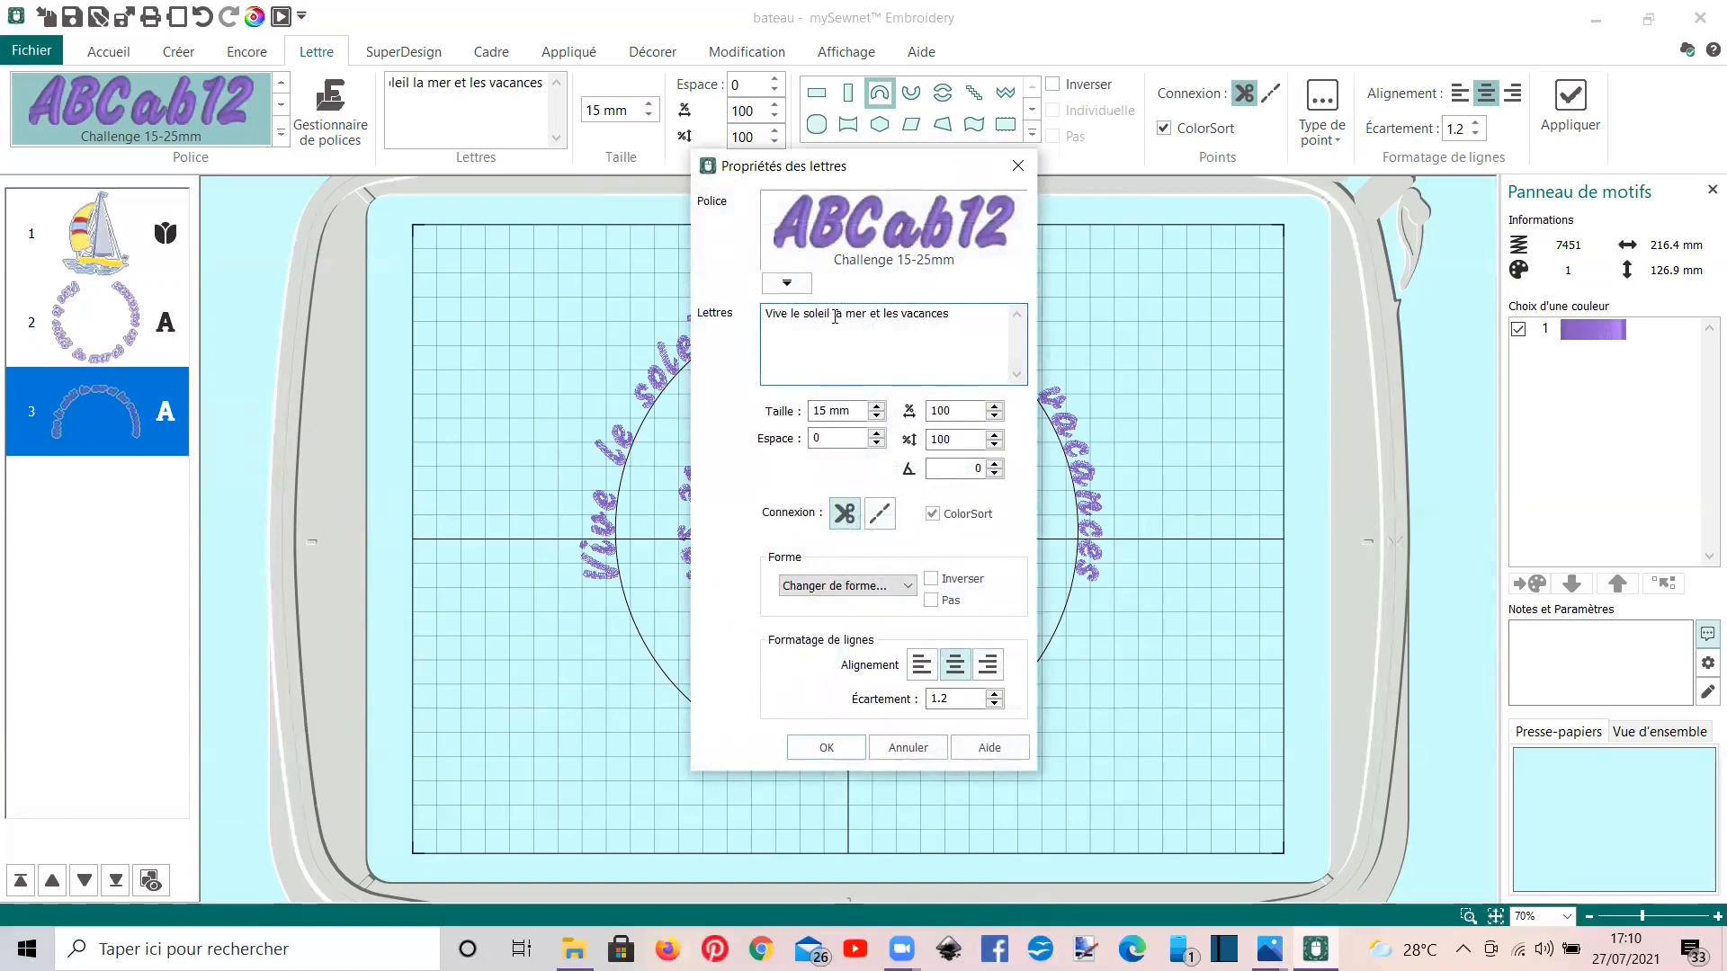
pyautogui.moveTo(881, 316); pyautogui.dragTo(1004, 304)
pyautogui.press('BackSpace')
pyautogui.click(804, 751)
pyautogui.moveTo(835, 351); pyautogui.dragTo(842, 368)
# Step: Cut the text of the lettering along the underside of the circle to "et les vacances"
pyautogui.click(111, 349)
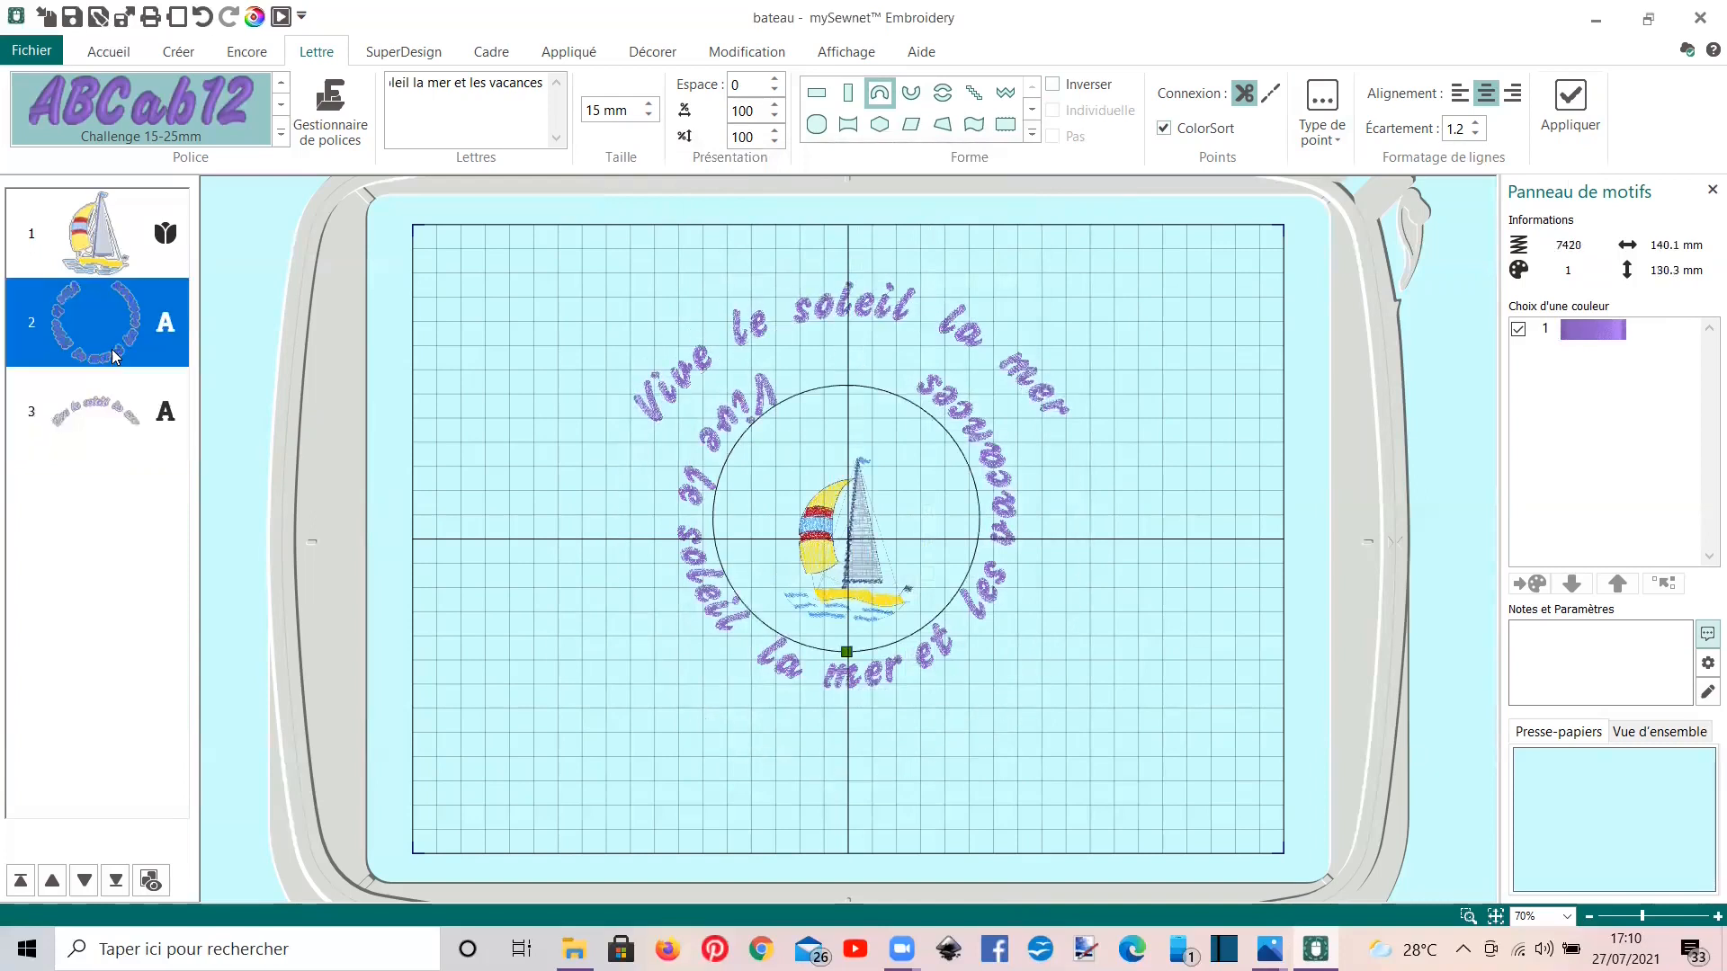
pyautogui.rightClick(112, 349)
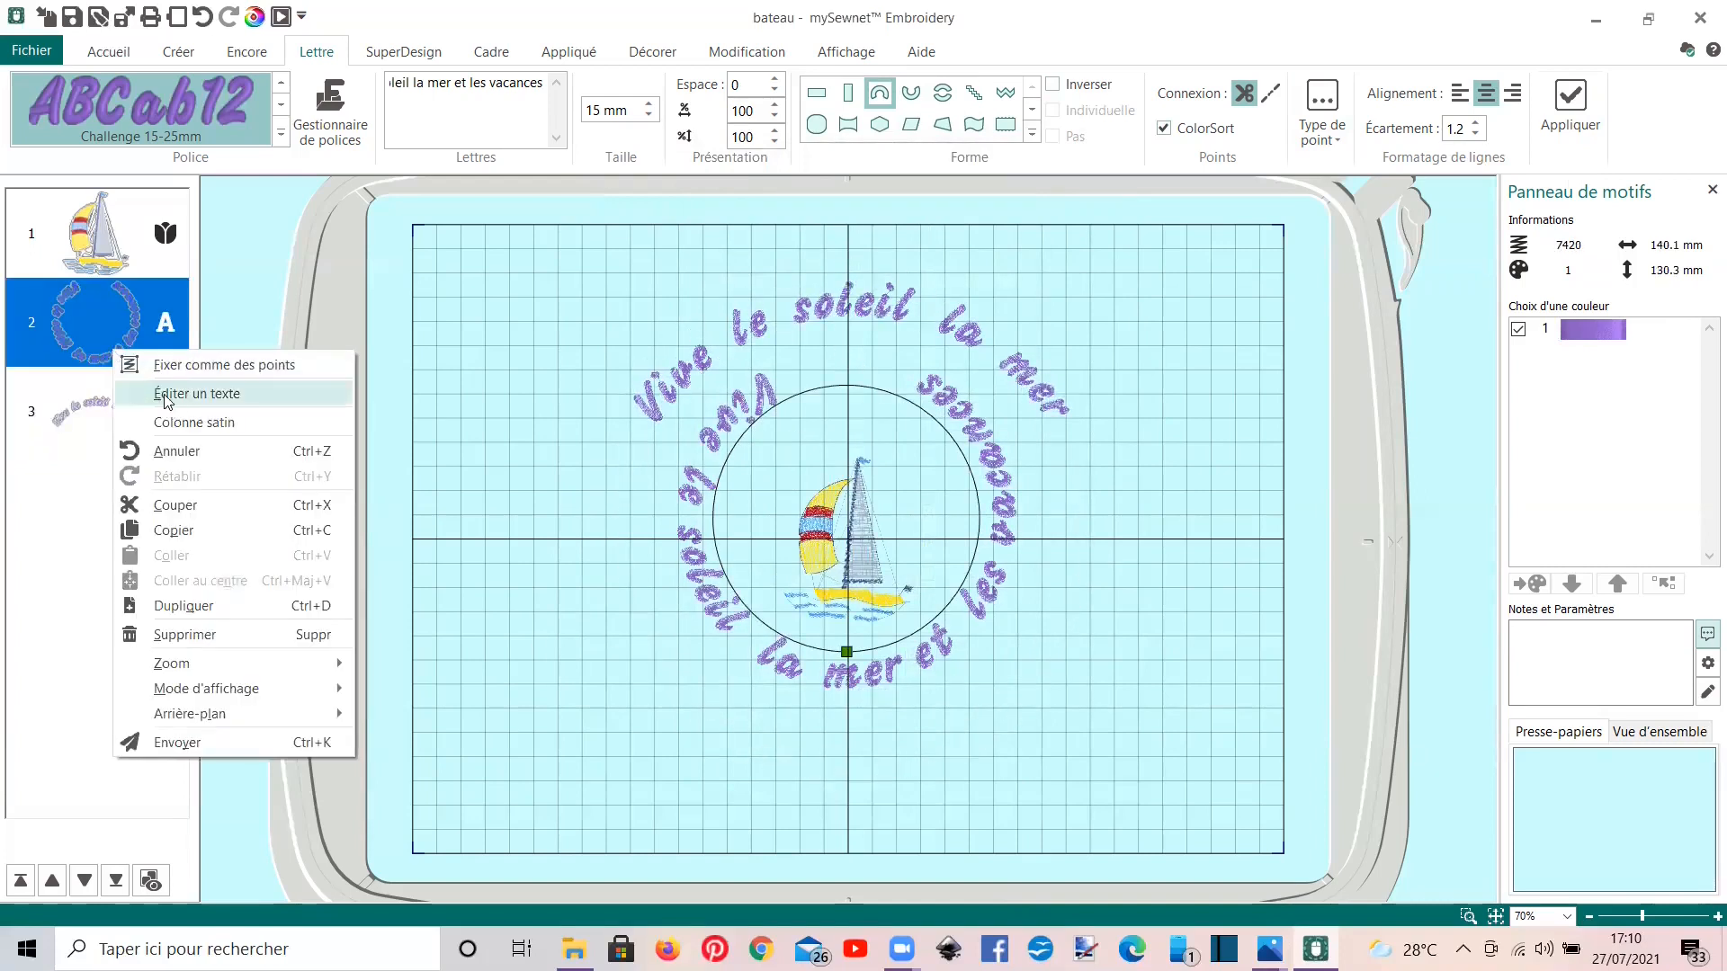
pyautogui.click(166, 395)
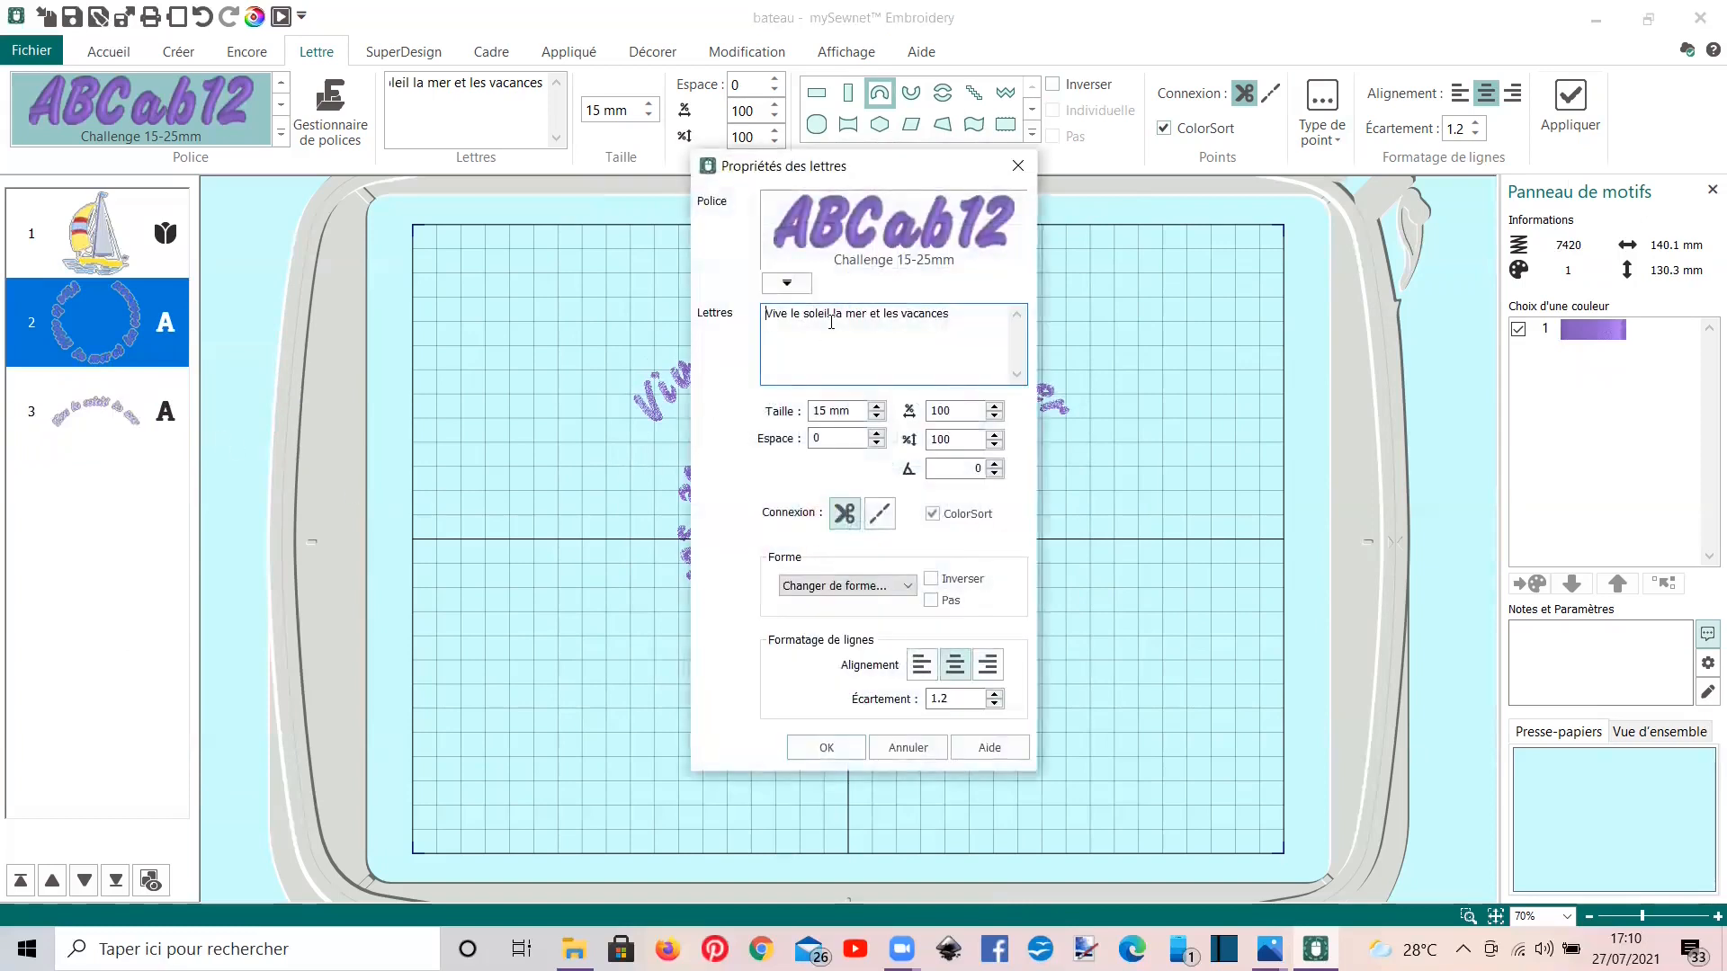
pyautogui.moveTo(797, 177); pyautogui.dragTo(1306, 179)
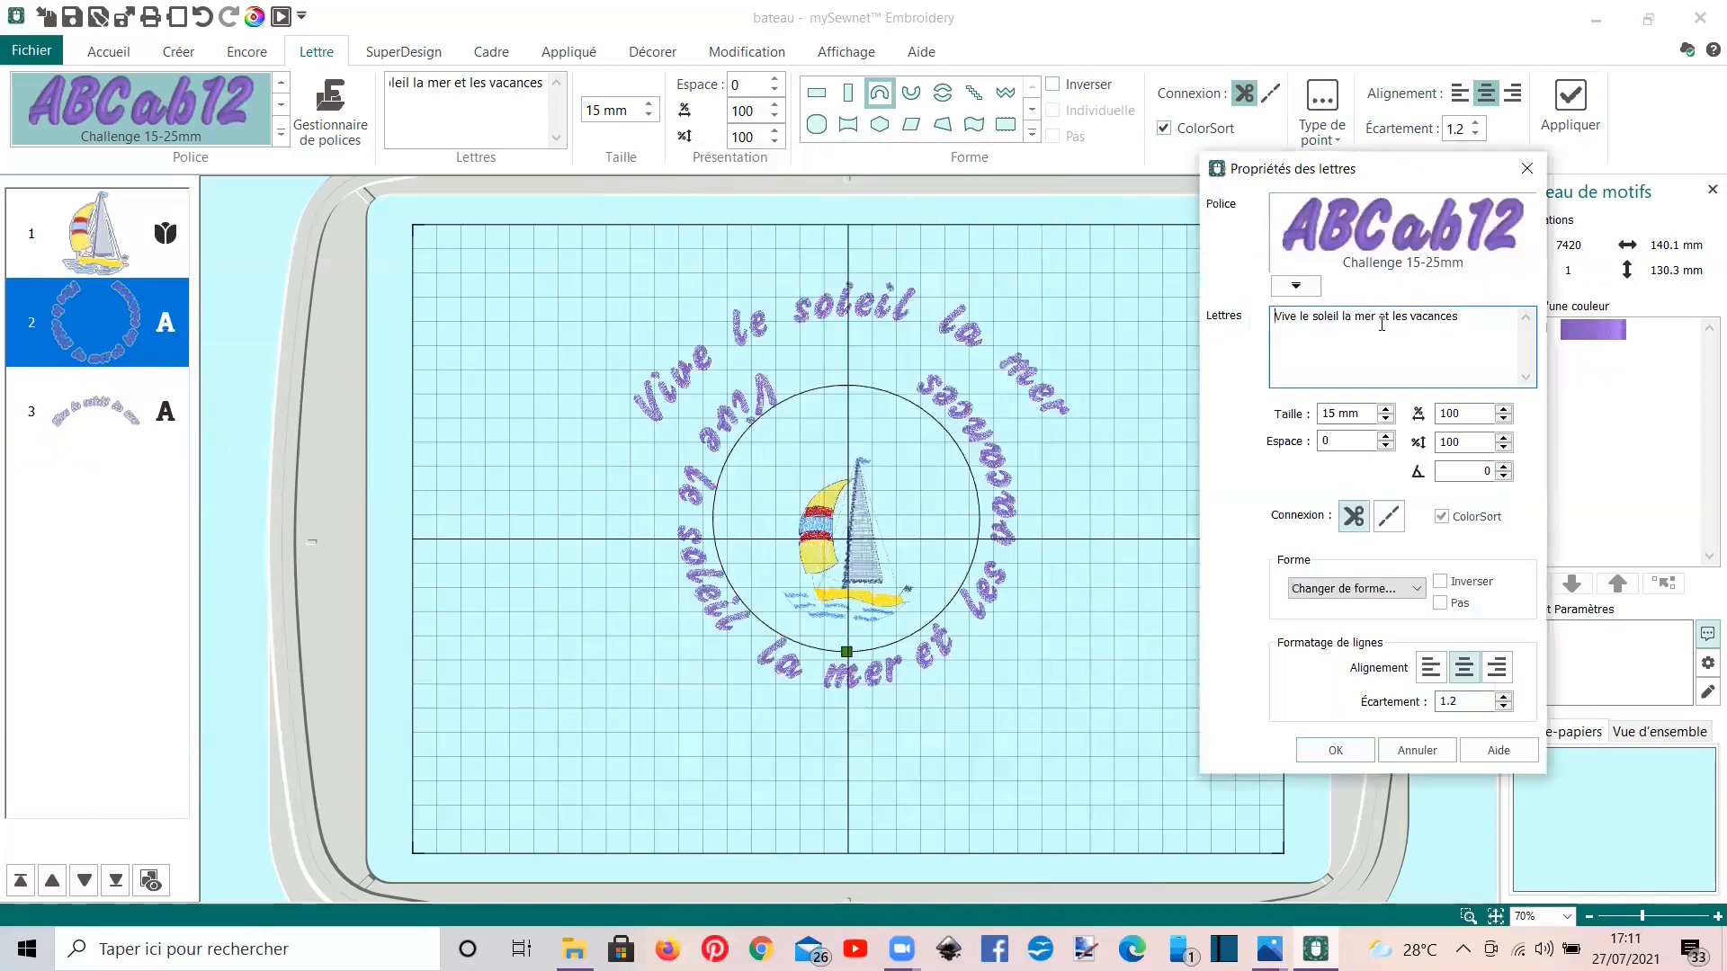
pyautogui.moveTo(1376, 321); pyautogui.dragTo(1275, 319)
pyautogui.press('BackSpace')
pyautogui.click(1335, 750)
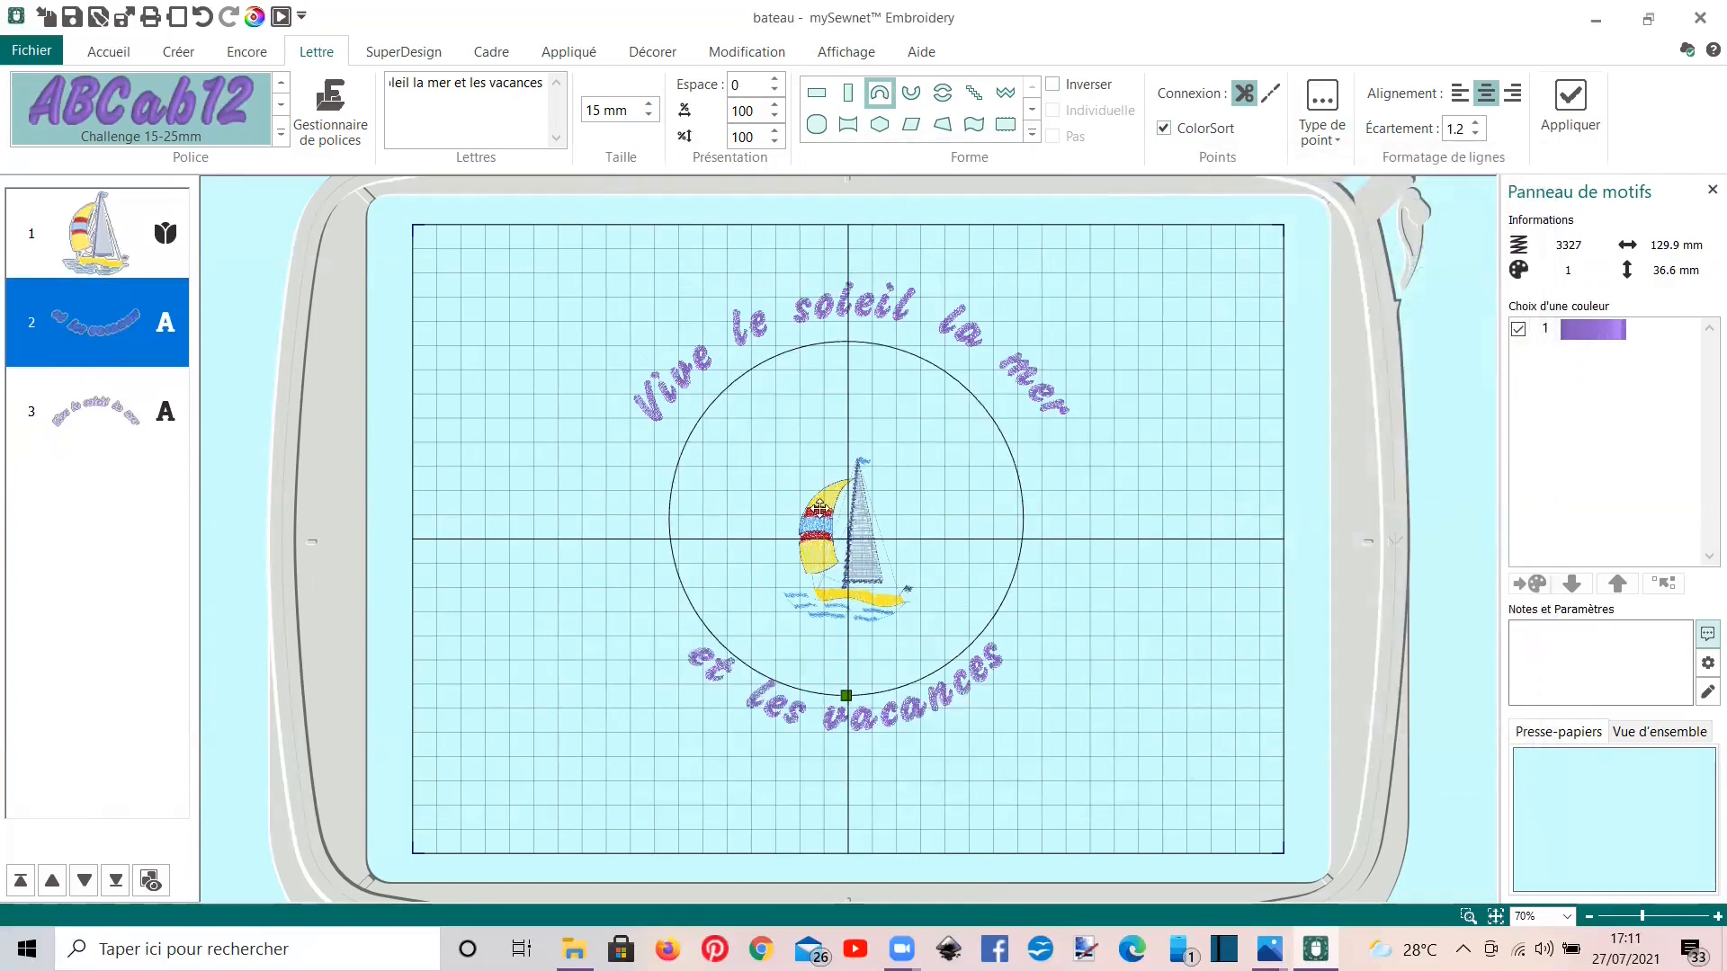
# Step: Shrink the lower lettering to about 126 mm and the upper one to about 167 mm wide, moving the upper one closer to the sailboat
pyautogui.moveTo(845, 696); pyautogui.dragTo(841, 672)
pyautogui.click(726, 342)
pyautogui.moveTo(841, 322); pyautogui.dragTo(829, 461)
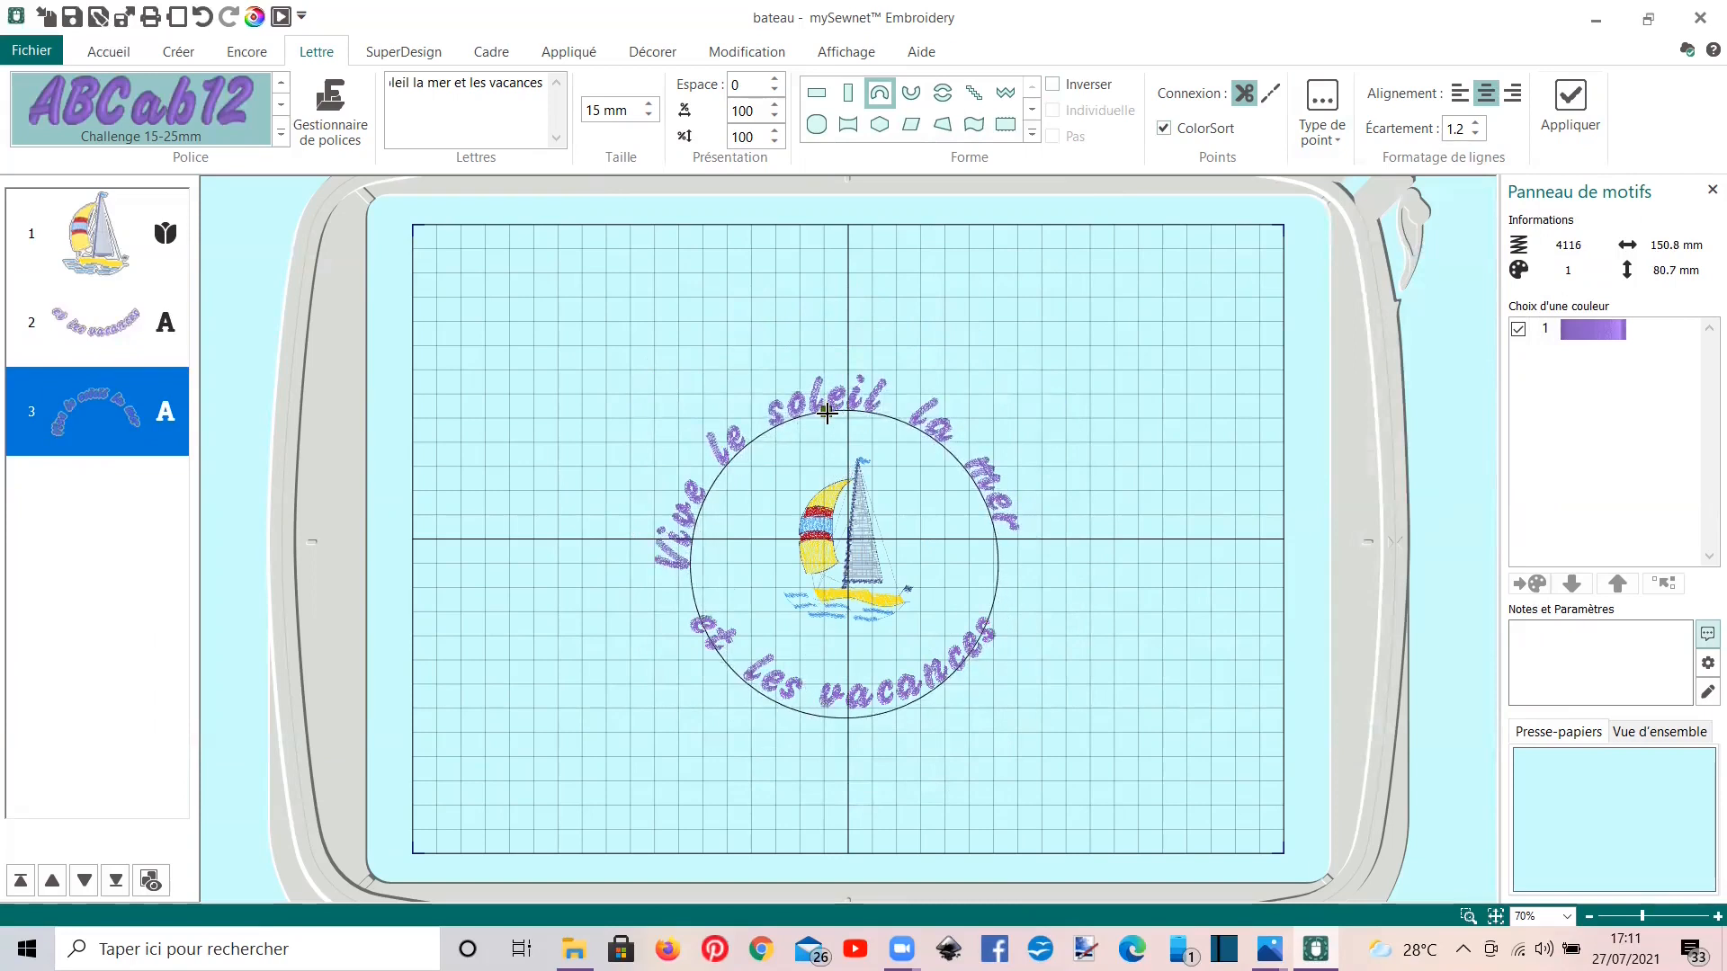
pyautogui.moveTo(827, 413); pyautogui.dragTo(848, 412)
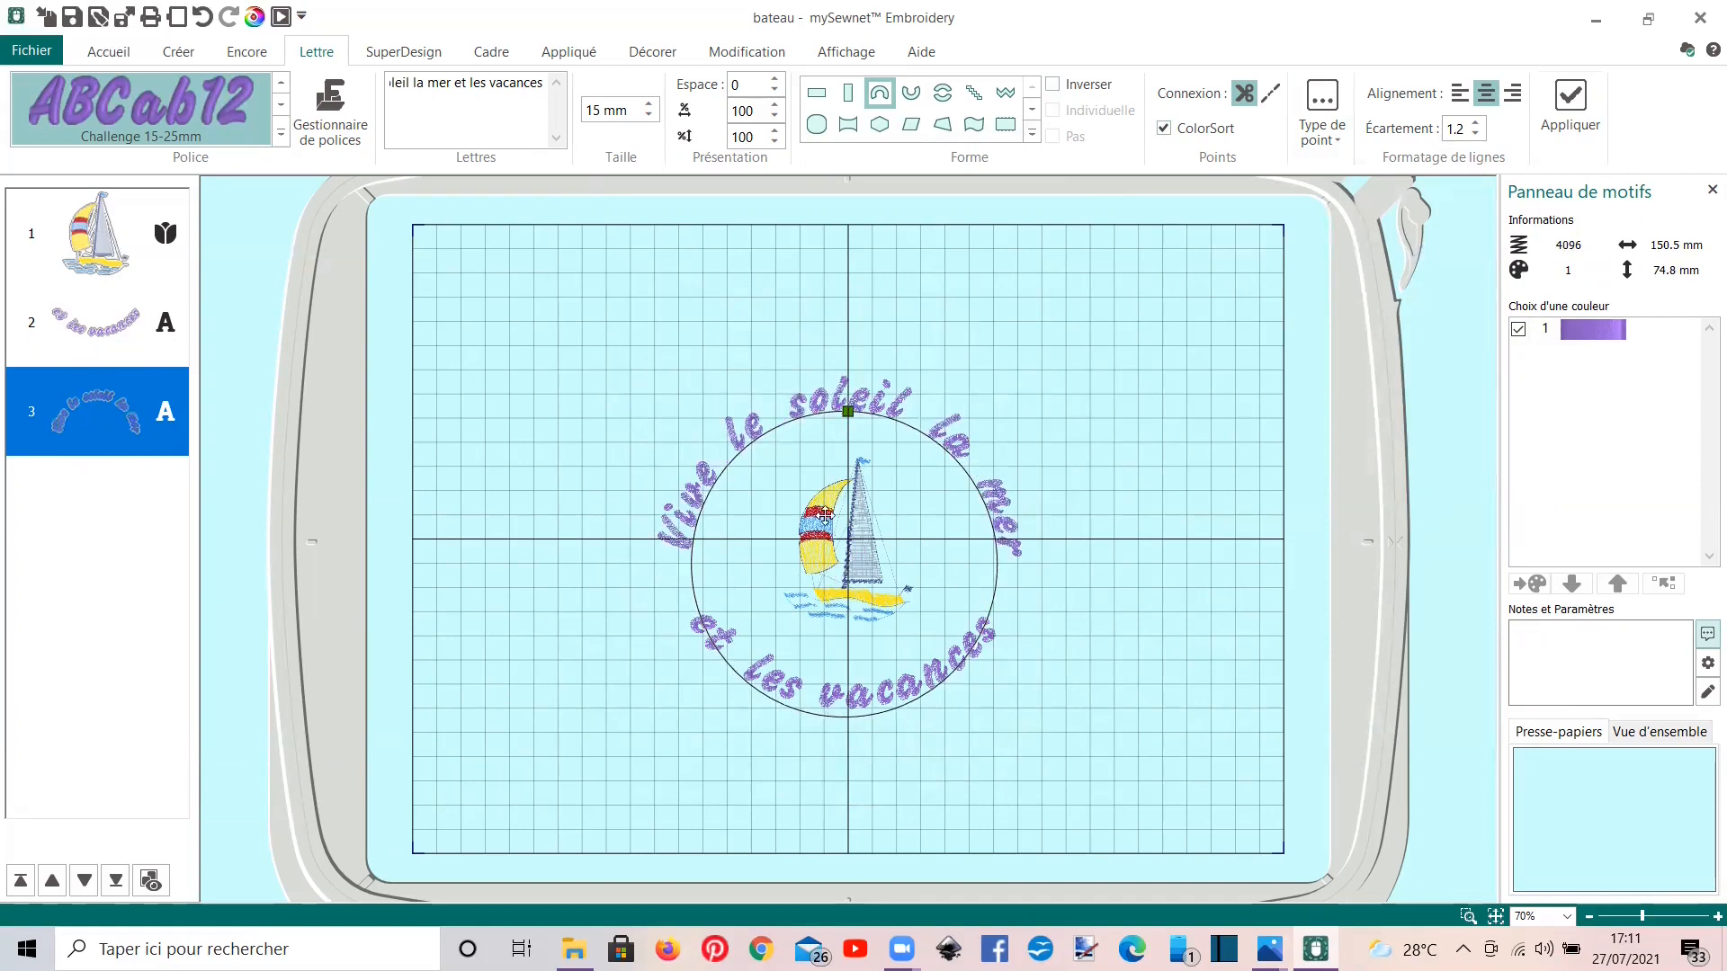
pyautogui.moveTo(850, 415); pyautogui.dragTo(847, 379)
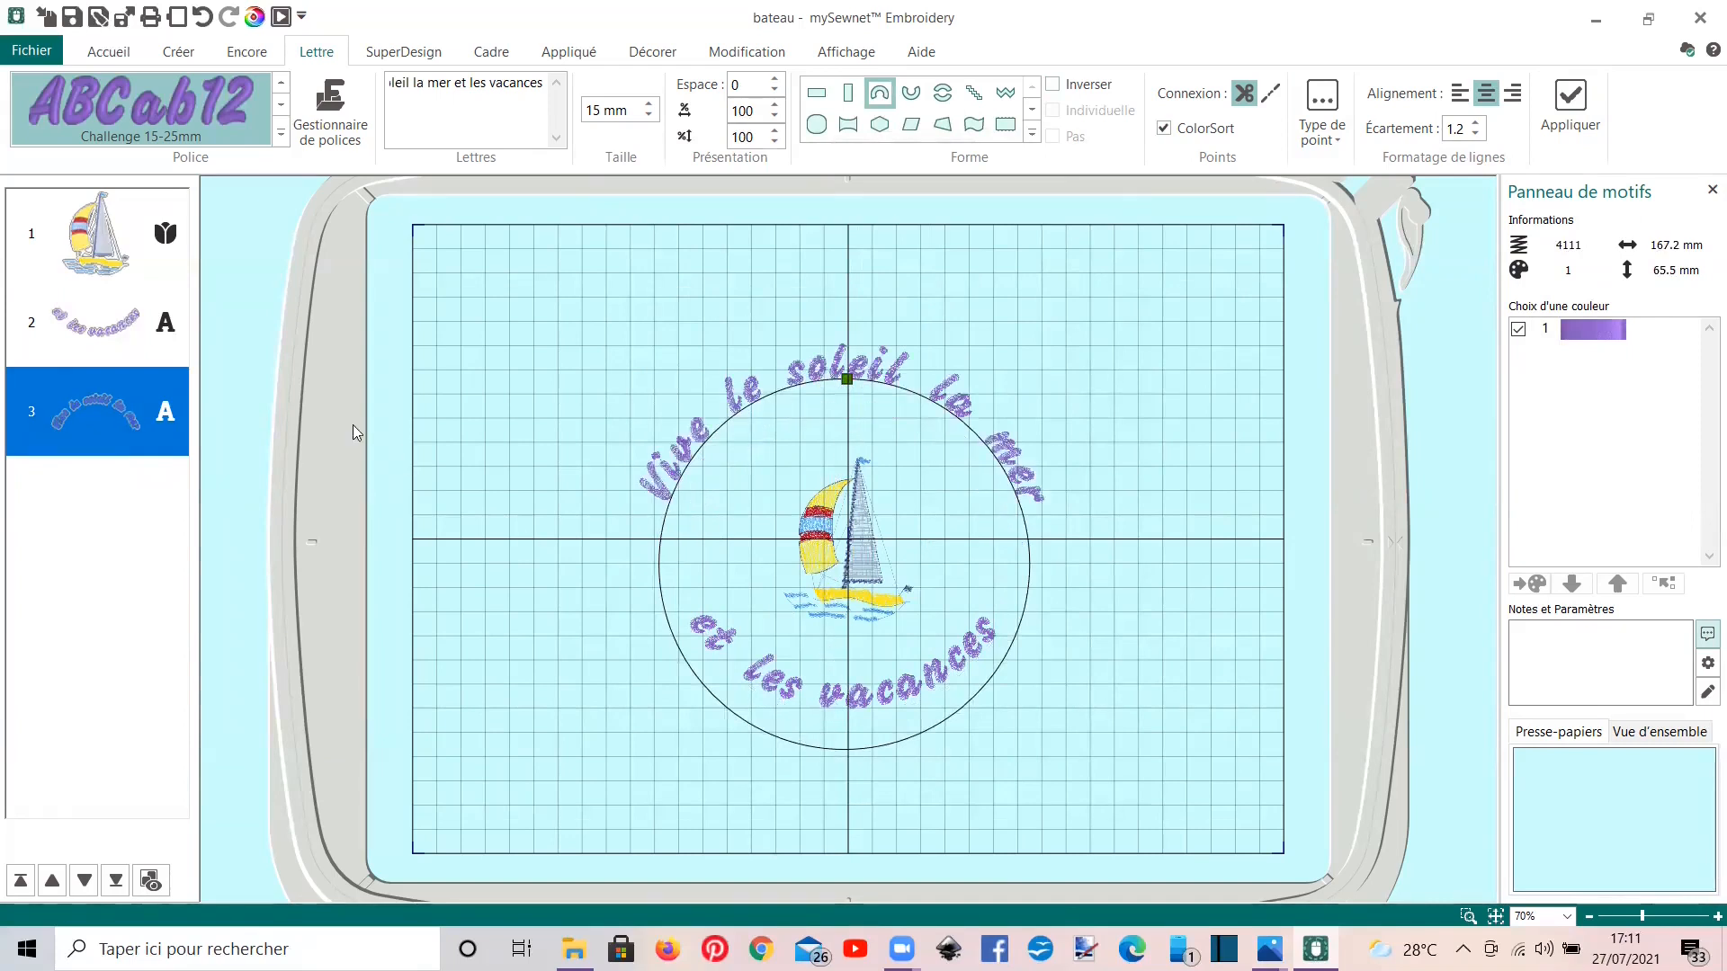
pyautogui.moveTo(811, 402); pyautogui.dragTo(803, 447)
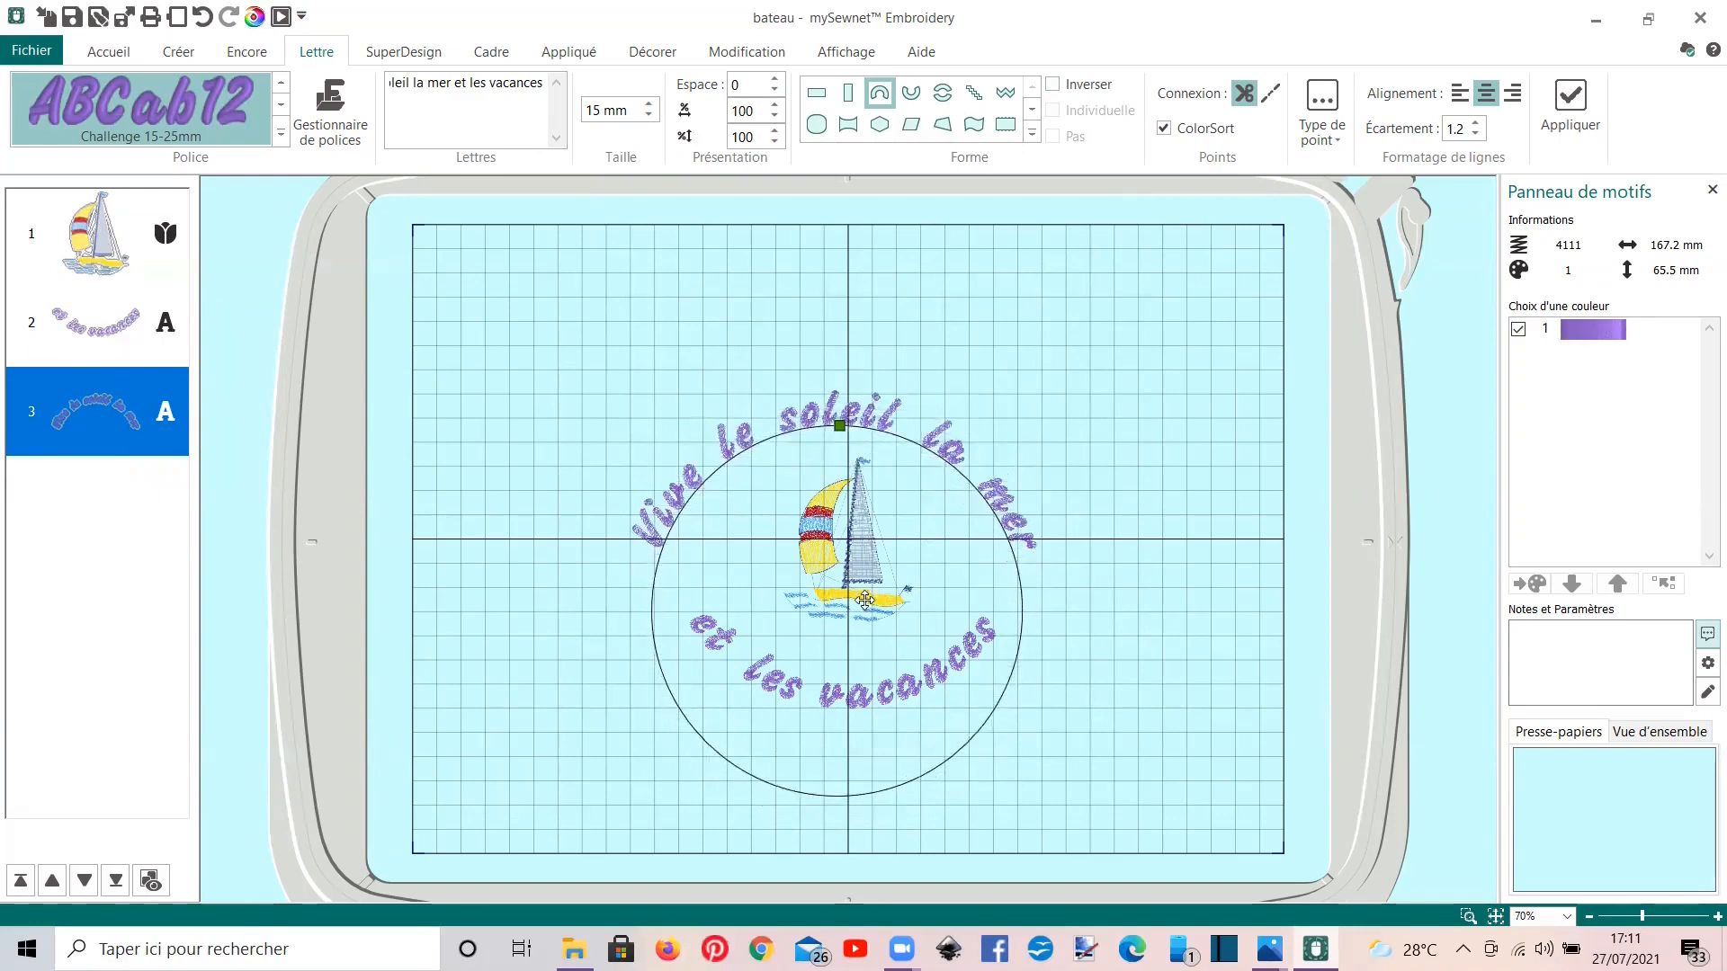
# Step: Tighten the upper lettering to about 138 mm and the lower lettering to about 123 mm wide around the sailboat
pyautogui.click(116, 350)
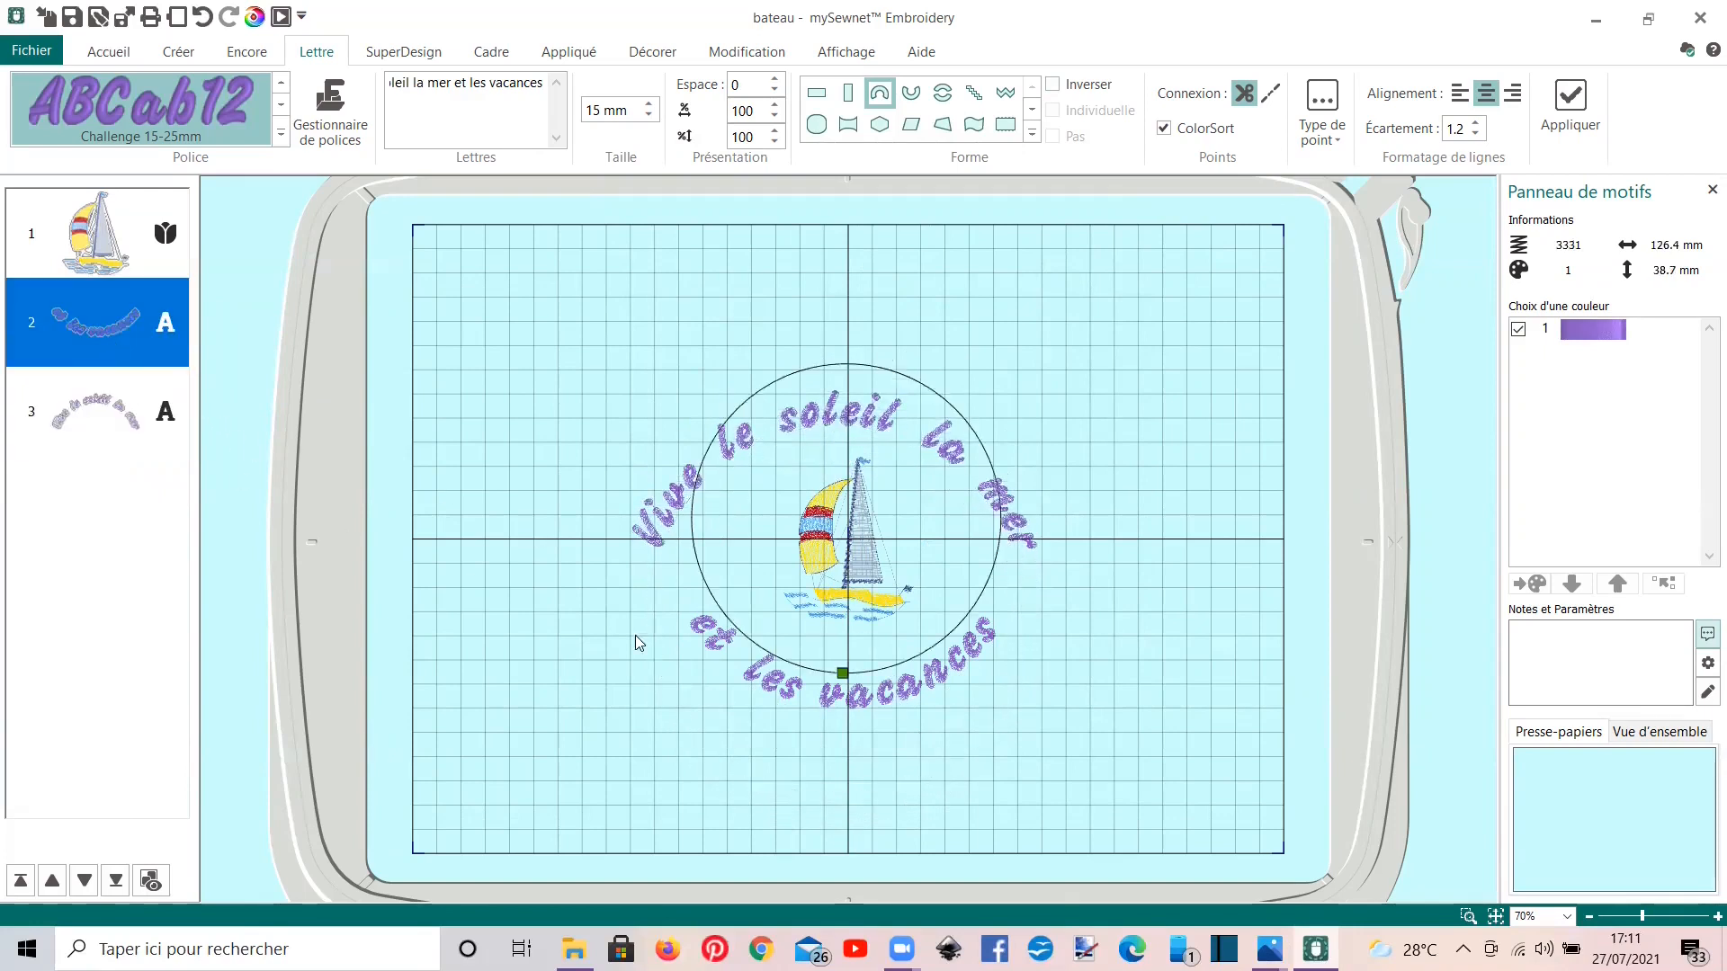
pyautogui.click(119, 414)
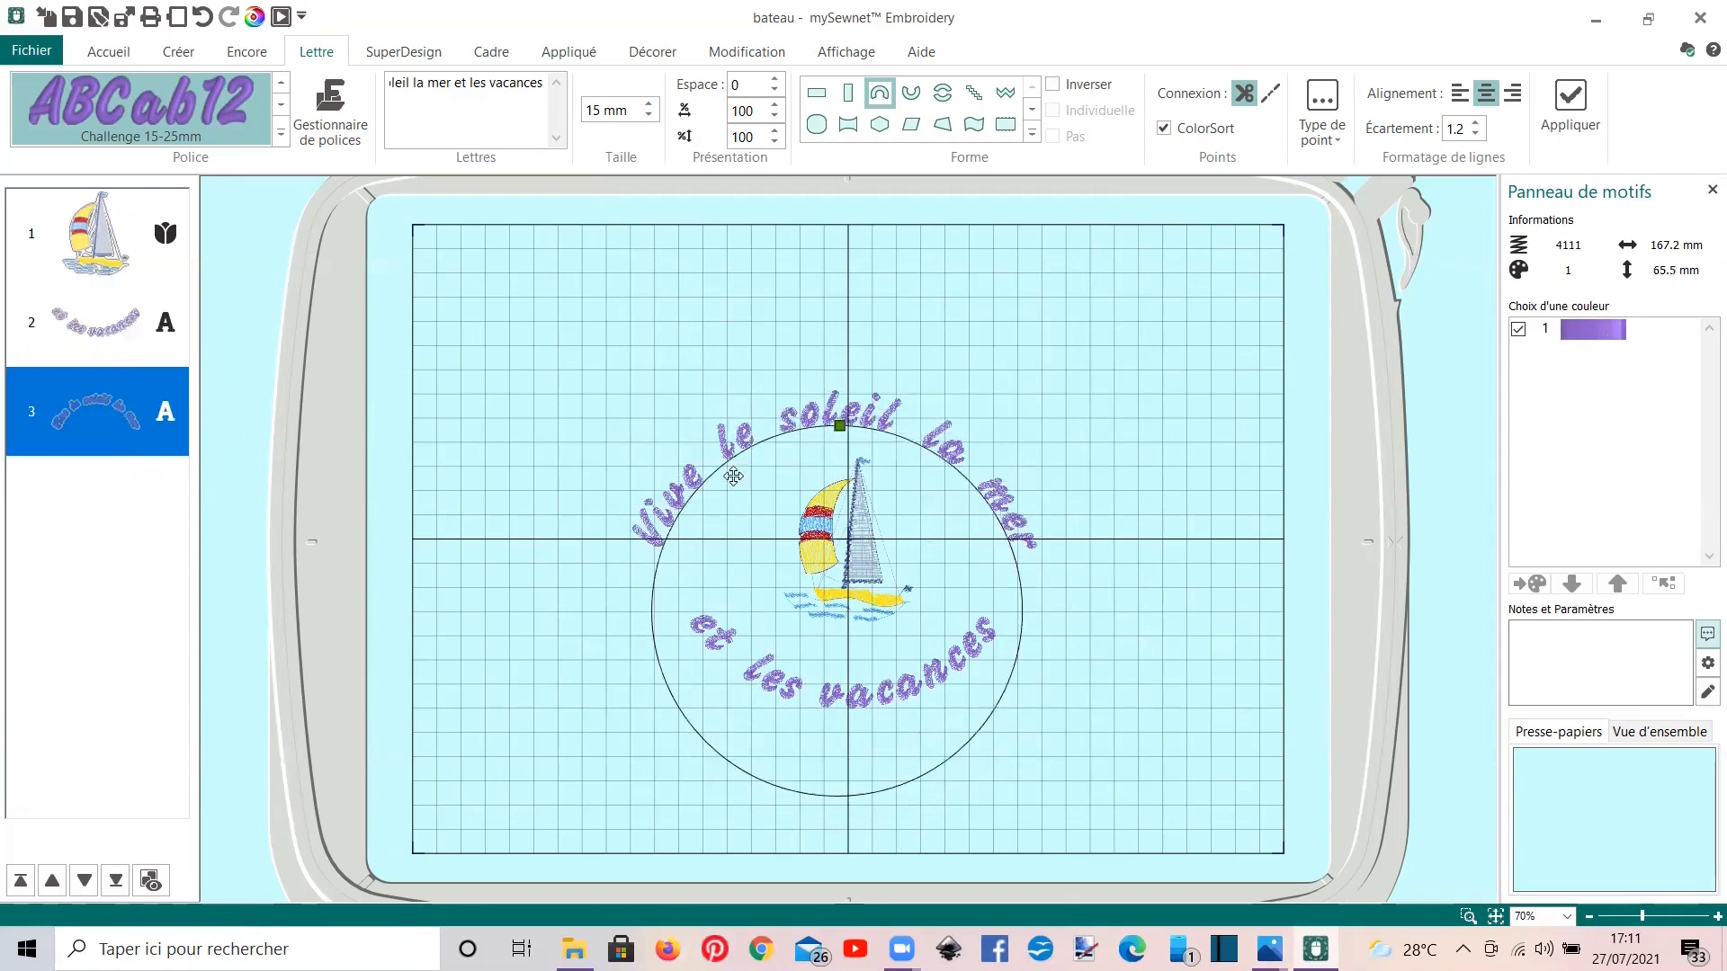
pyautogui.moveTo(841, 452)
pyautogui.mouseDown()
pyautogui.moveTo(855, 405)
pyautogui.moveTo(855, 427)
pyautogui.mouseUp()
pyautogui.click(888, 702)
pyautogui.moveTo(844, 672); pyautogui.dragTo(844, 659)
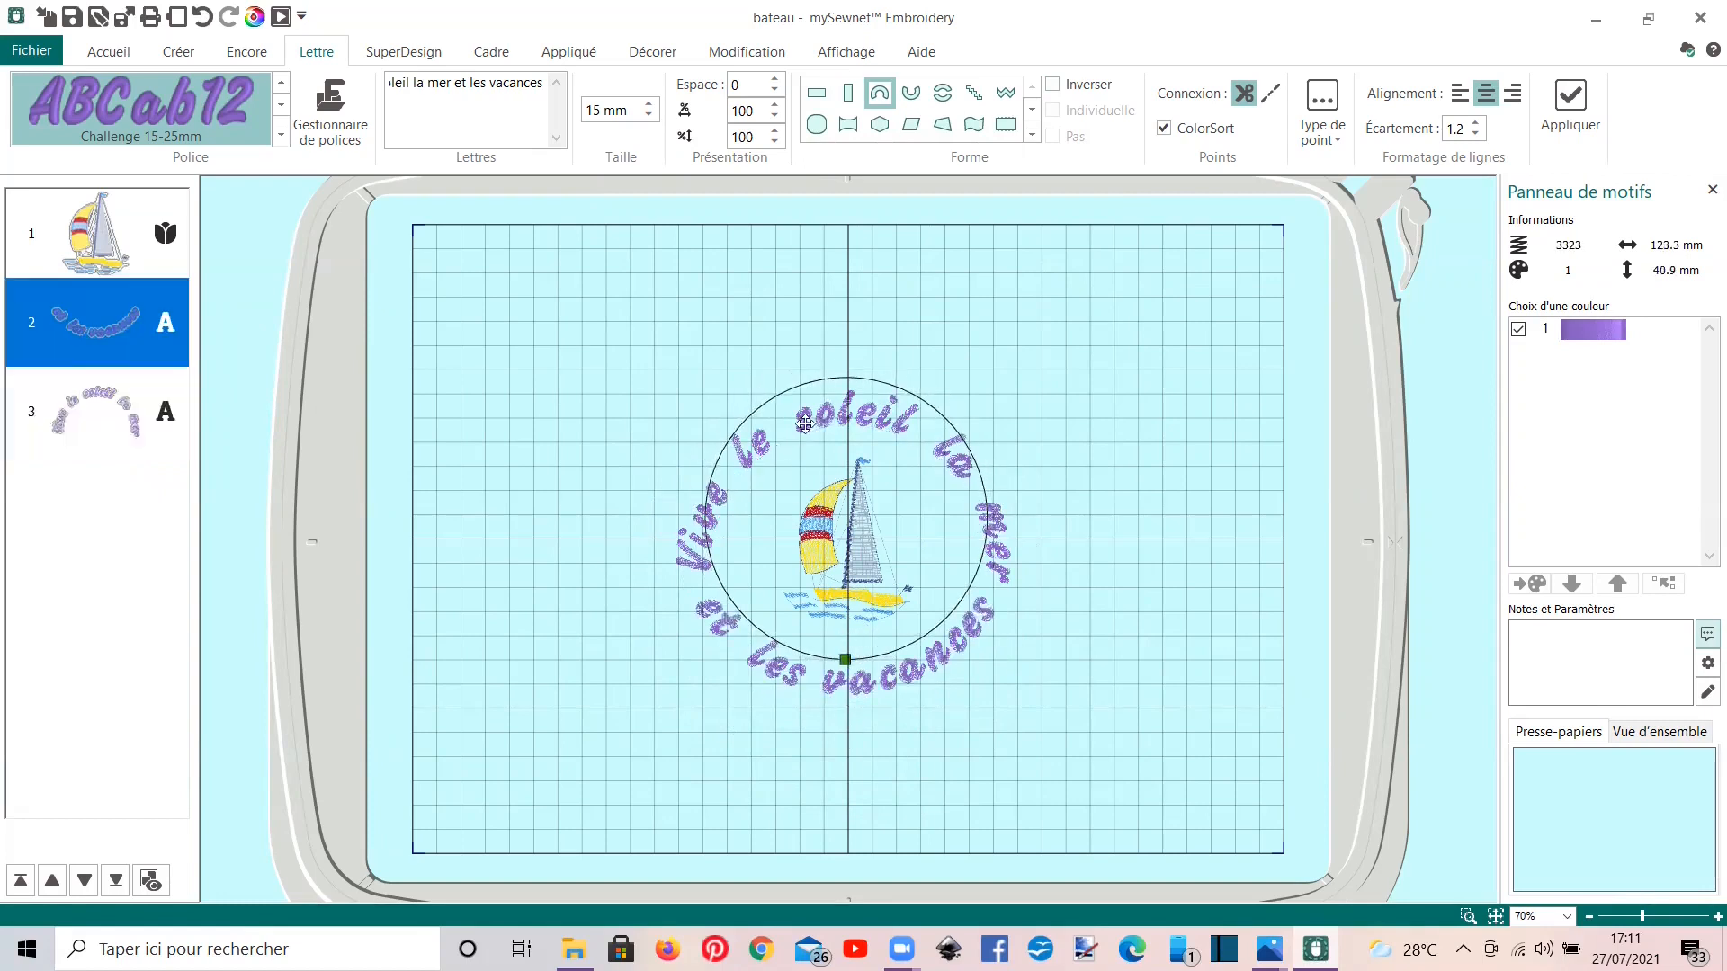
# Step: Shrink the upper lettering to about 134 mm wide, centre both letterings on the vertical axis and preview the stitched design
pyautogui.click(63, 419)
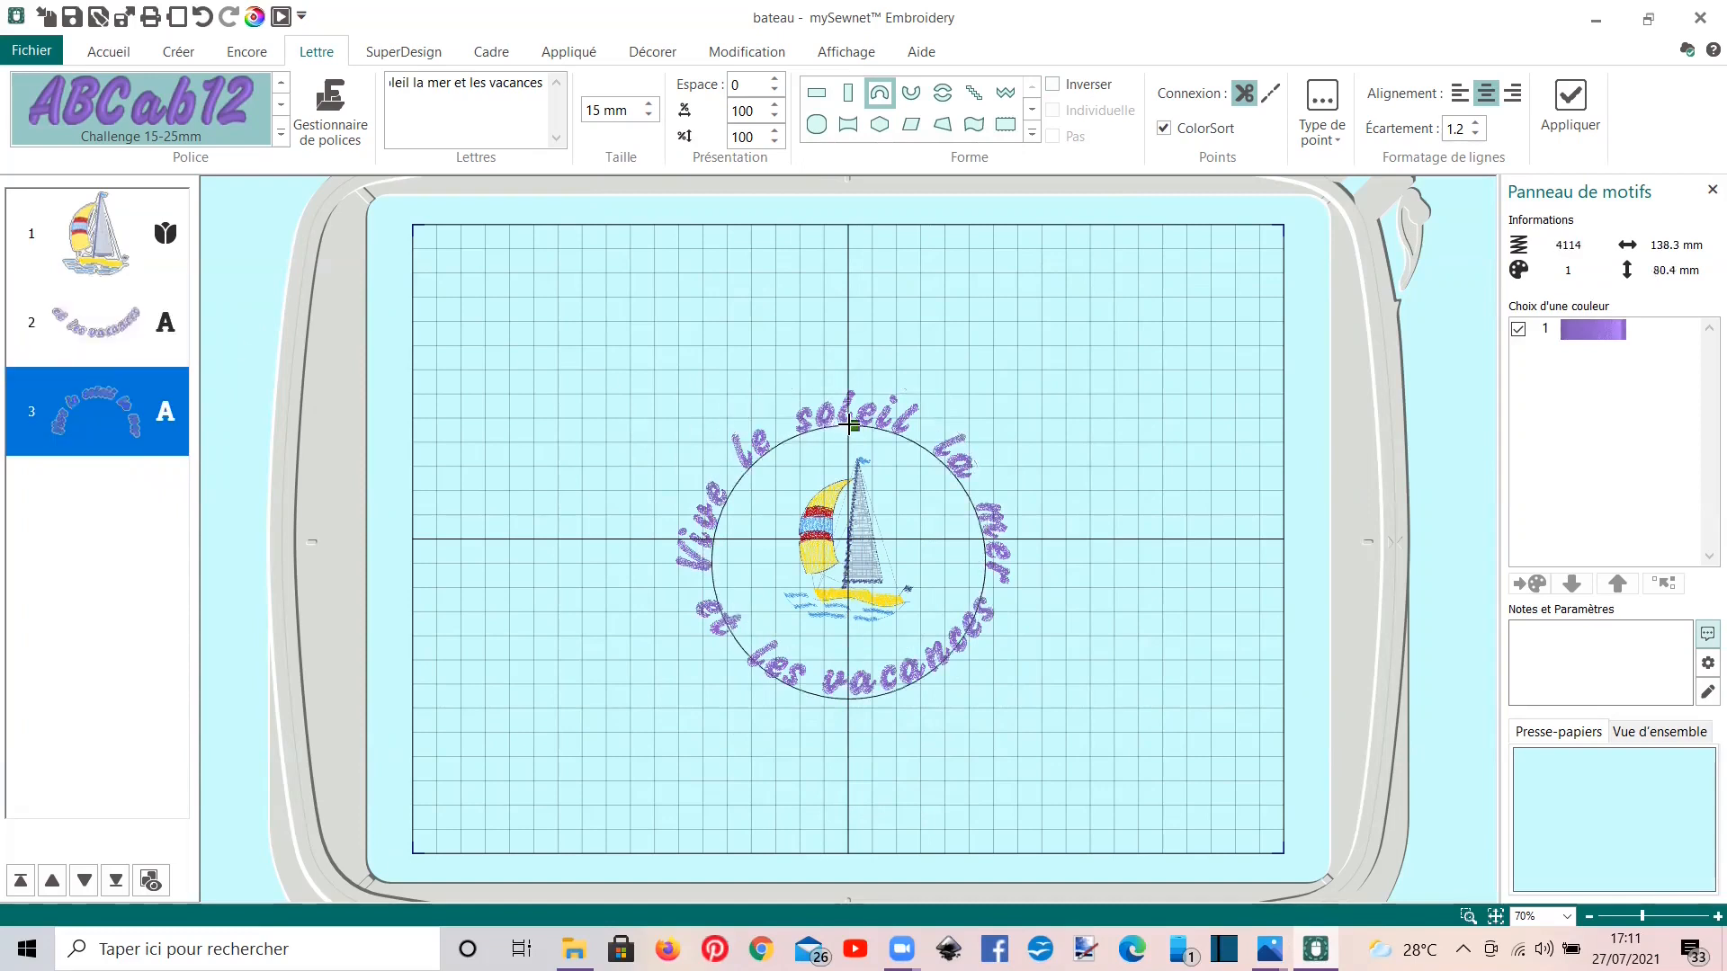
pyautogui.moveTo(851, 423); pyautogui.dragTo(846, 430)
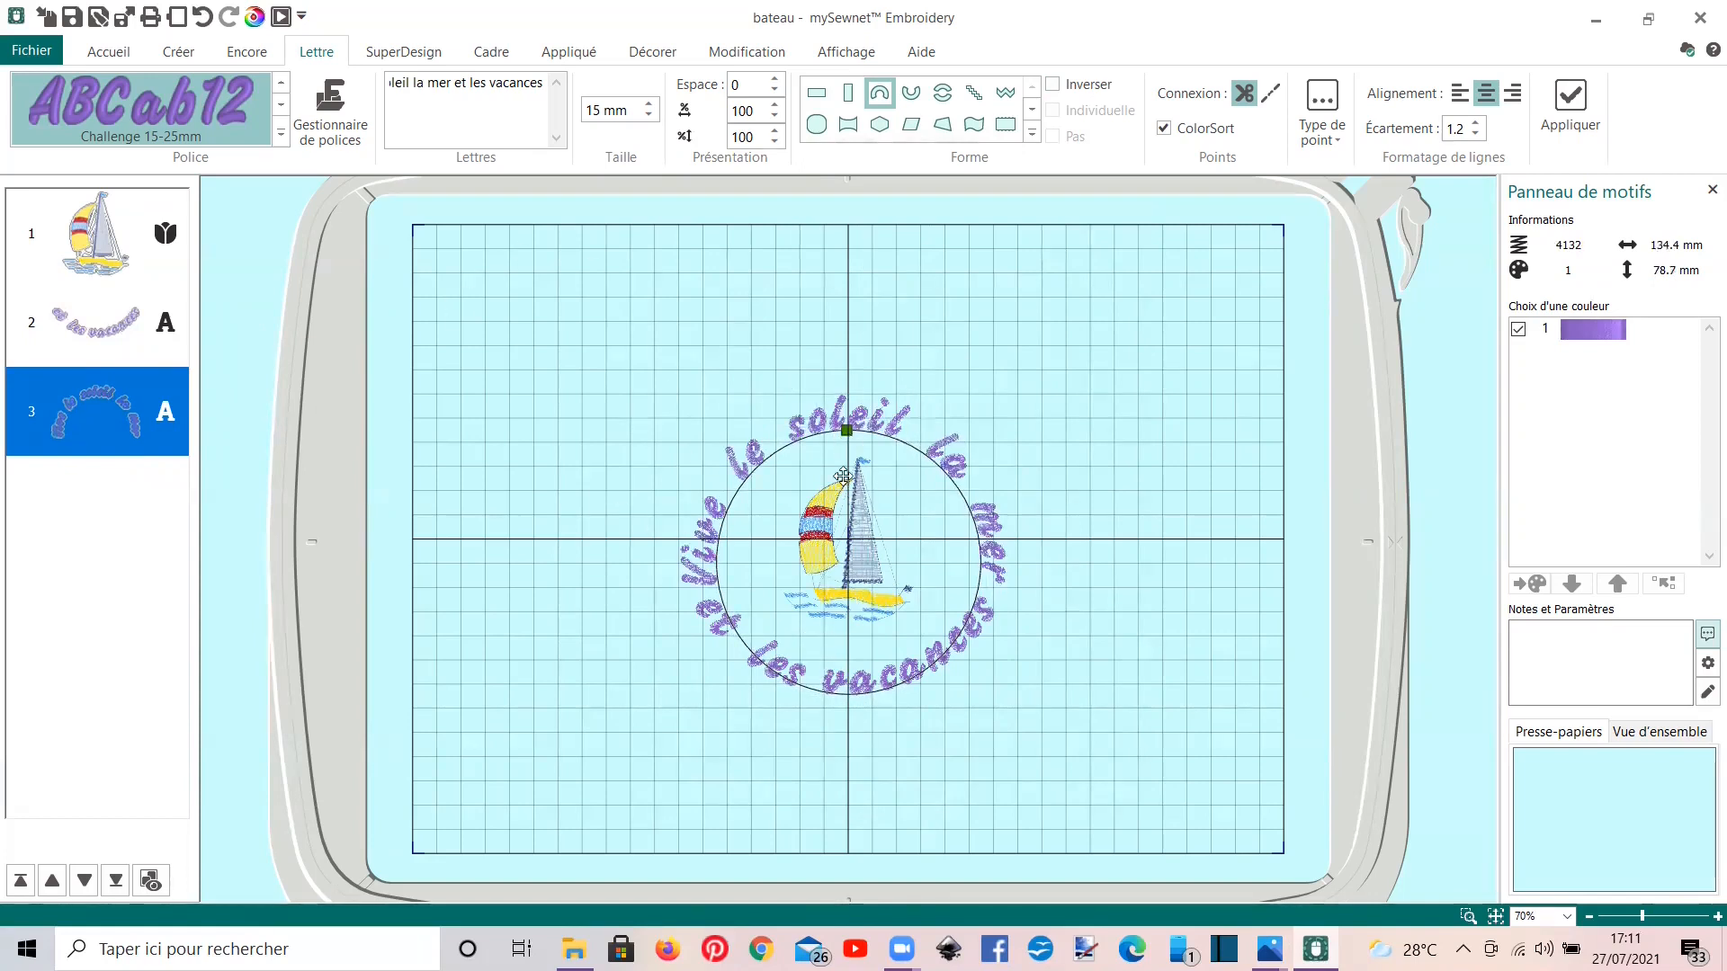
pyautogui.moveTo(846, 437); pyautogui.dragTo(848, 433)
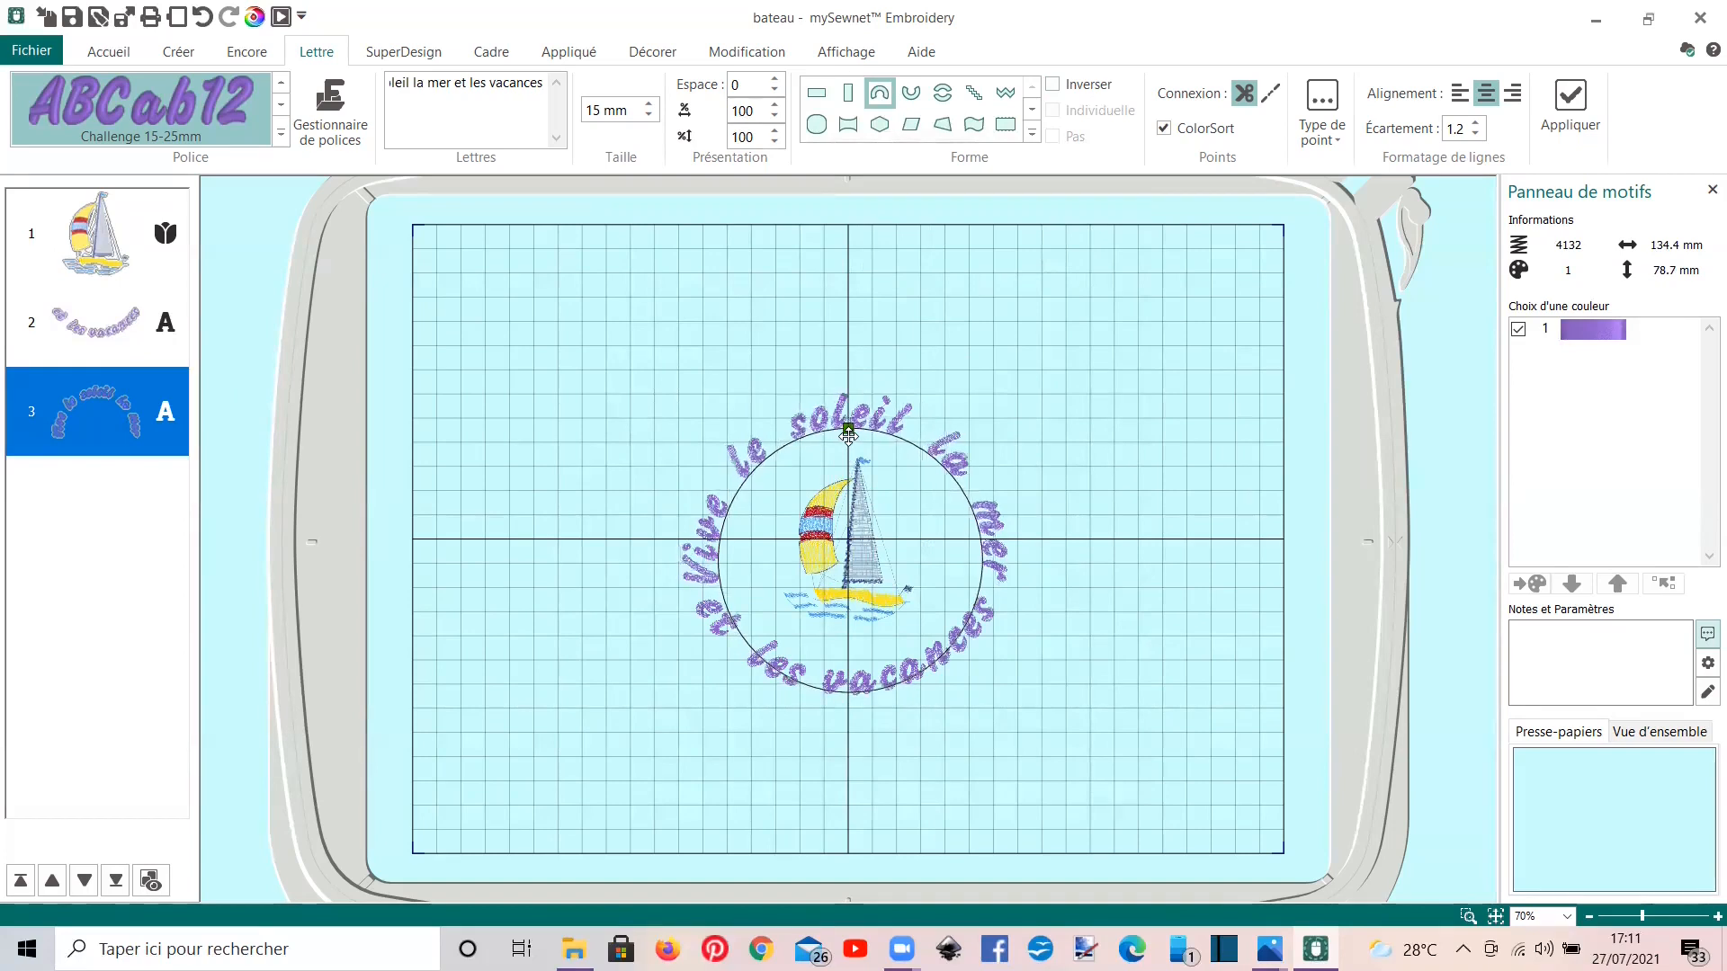
pyautogui.click(126, 332)
pyautogui.moveTo(843, 660); pyautogui.dragTo(849, 660)
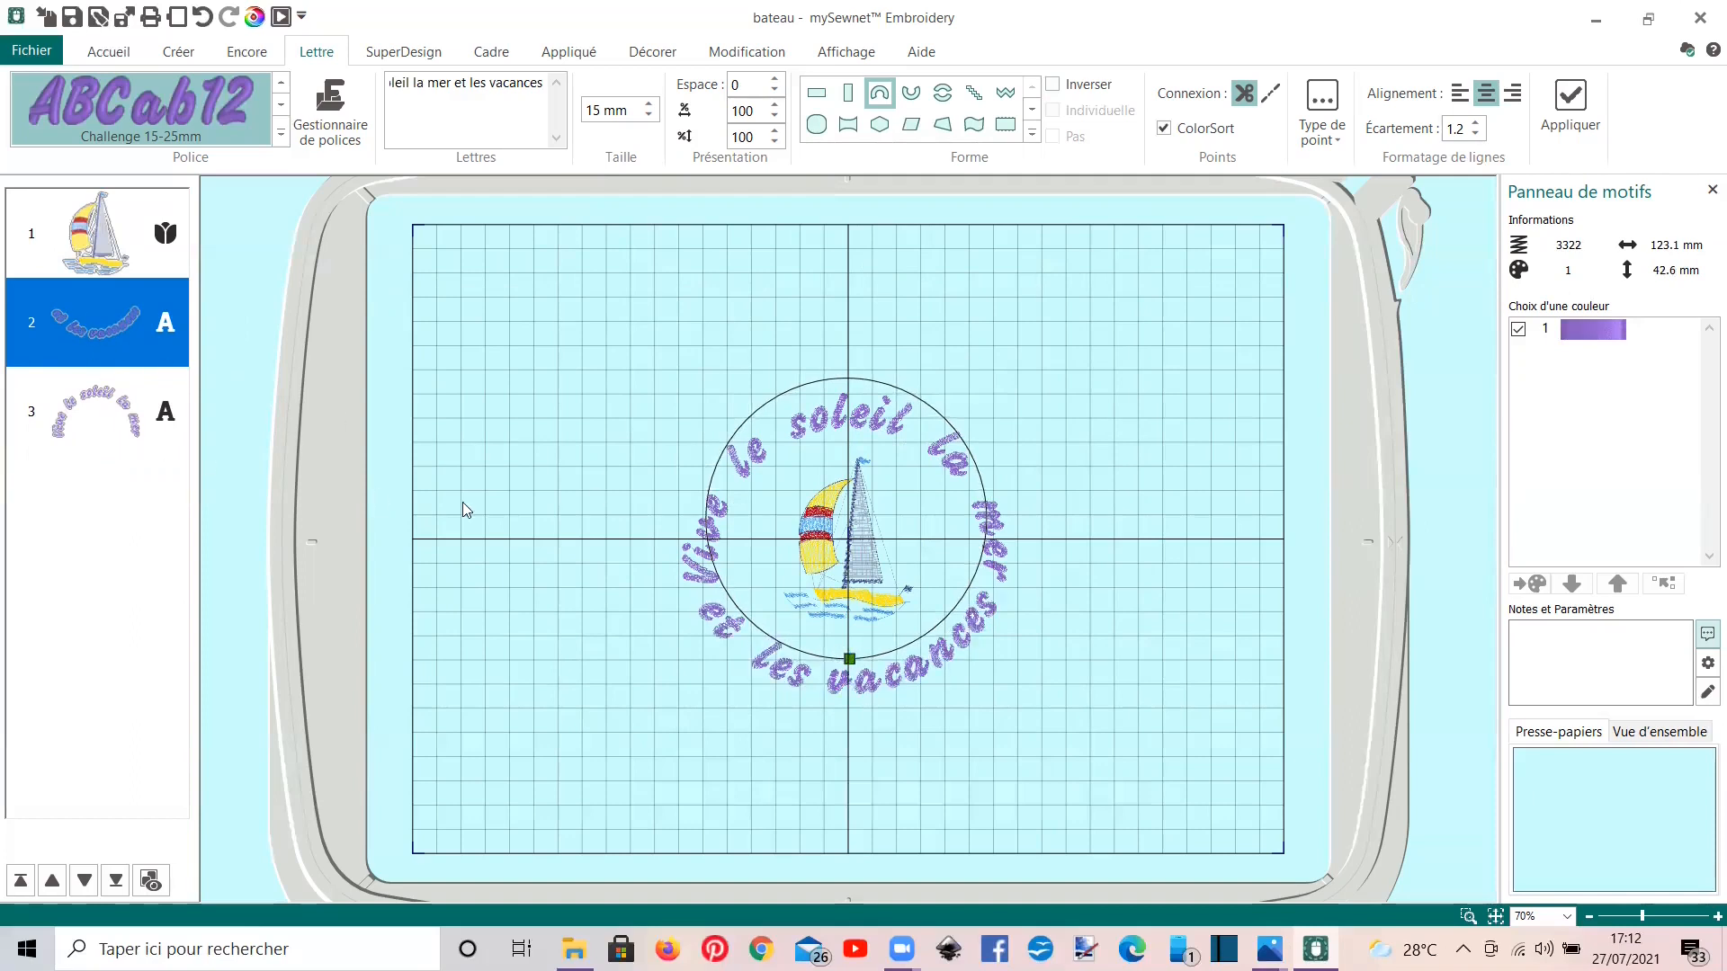
pyautogui.click(279, 17)
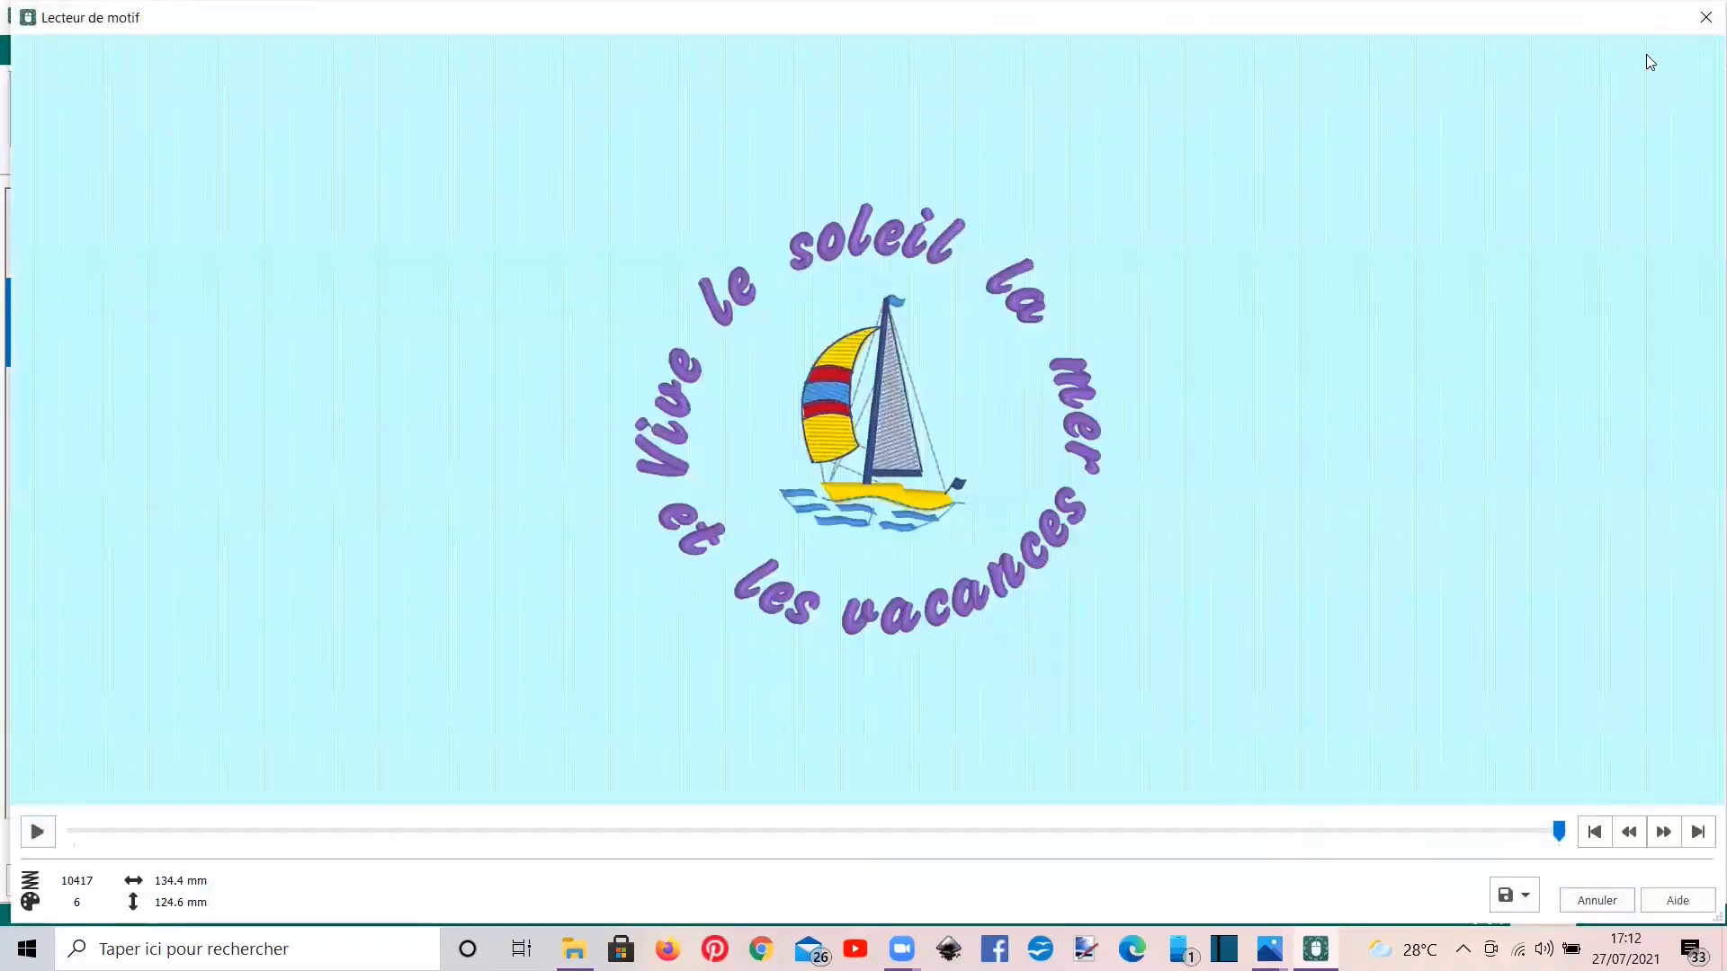
pyautogui.click(1705, 18)
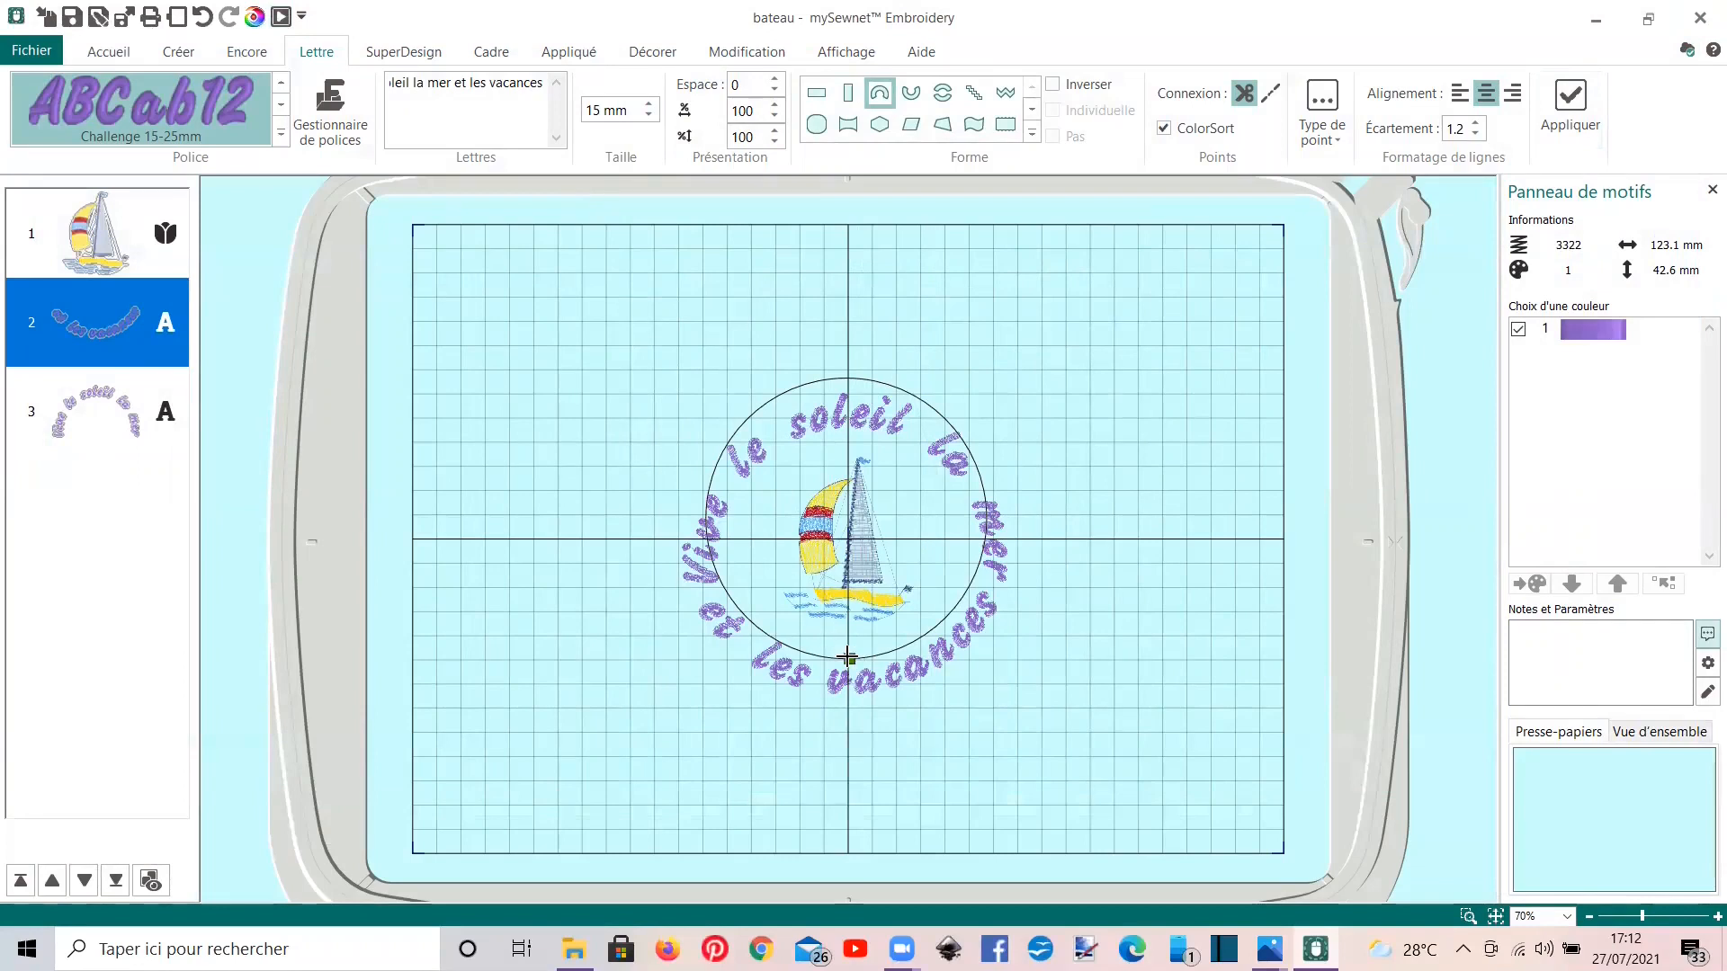
# Step: Widen the lower lettering "et les vacances" to about 126 mm and move it slightly down and to the right
pyautogui.moveTo(847, 658); pyautogui.dragTo(848, 674)
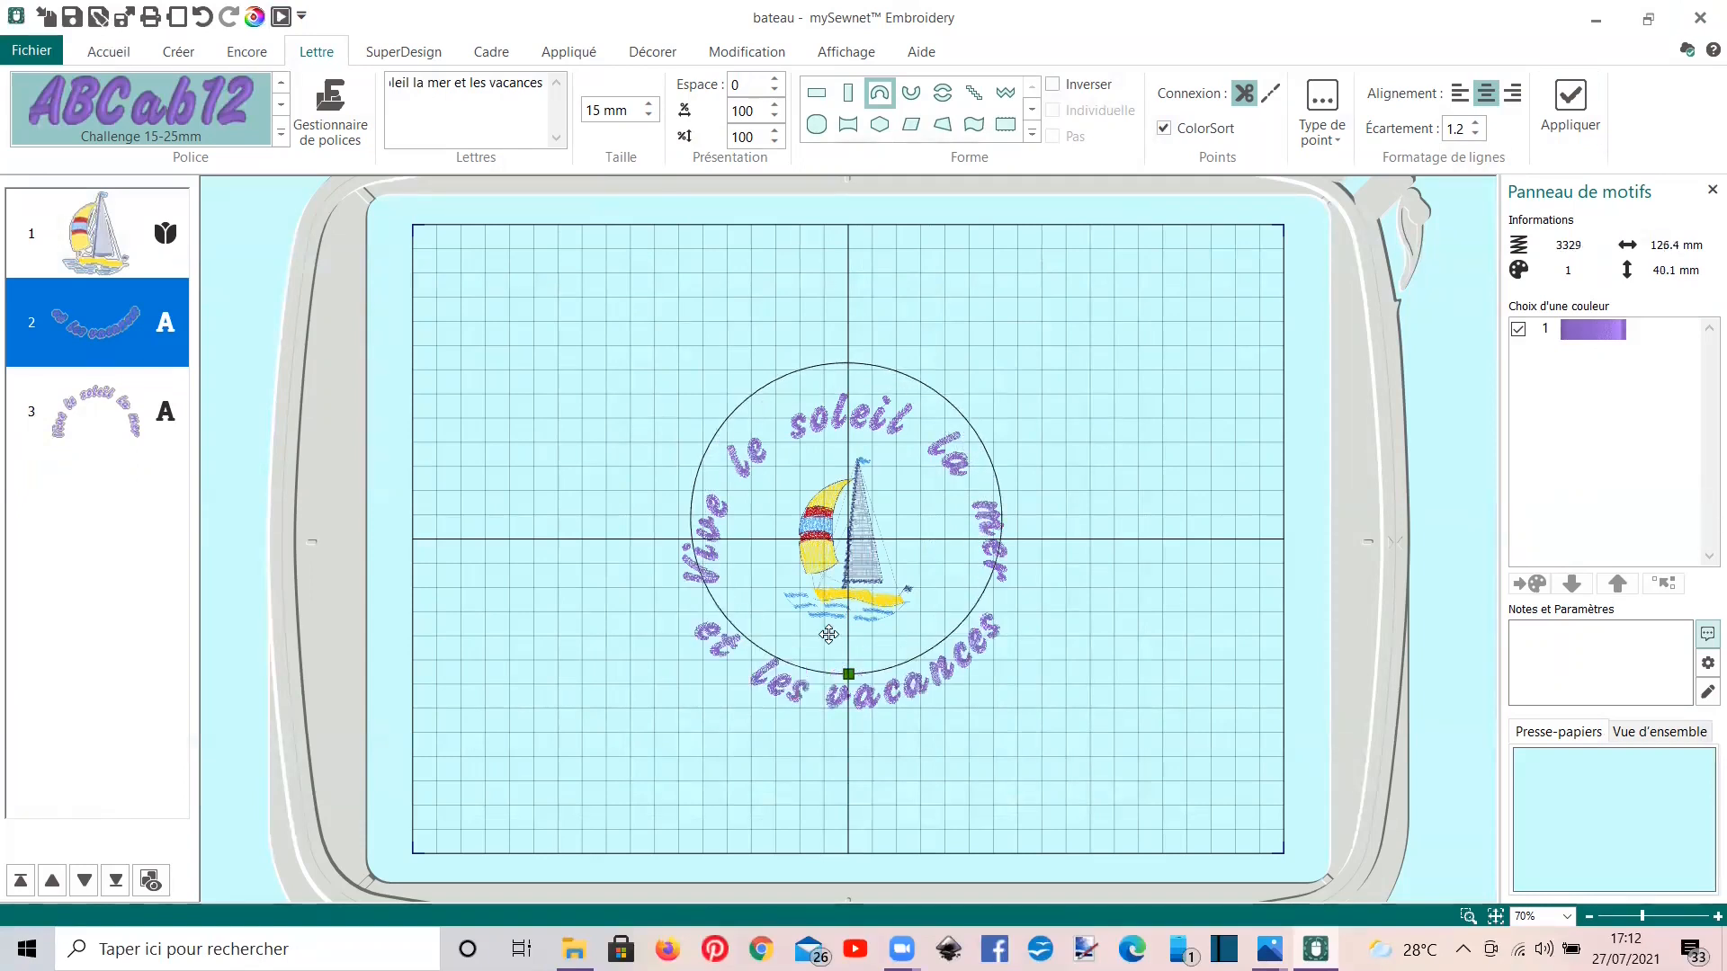
pyautogui.click(840, 700)
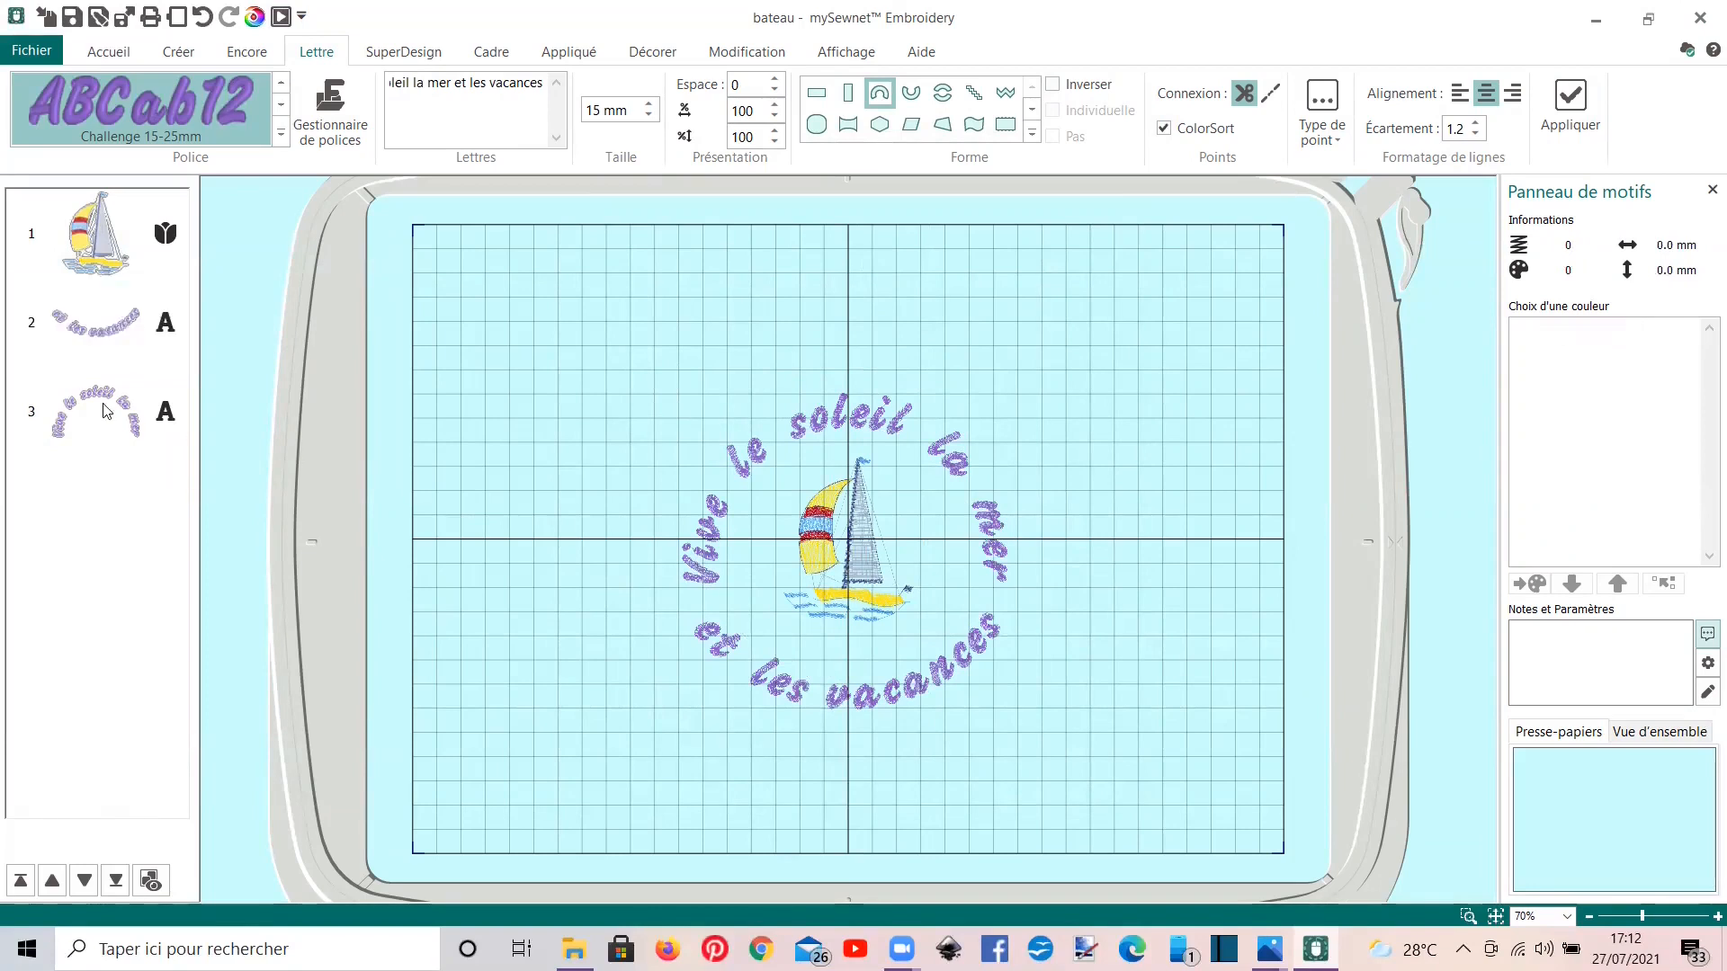
pyautogui.click(94, 343)
pyautogui.click(791, 671)
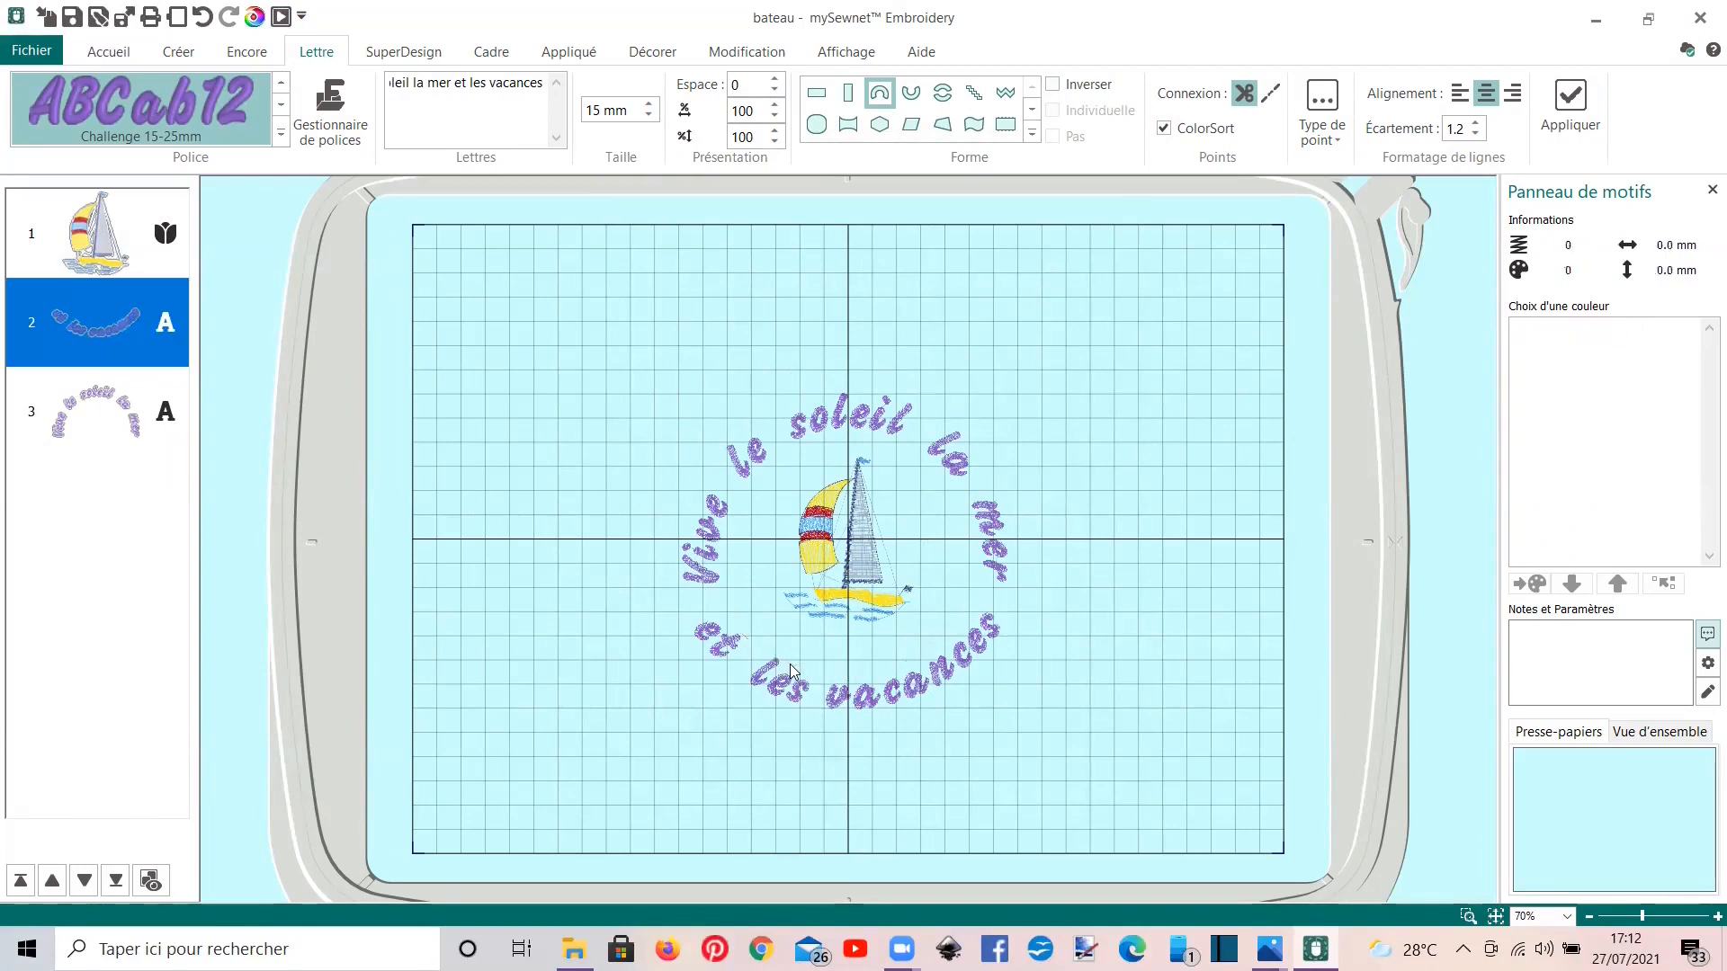
pyautogui.click(116, 300)
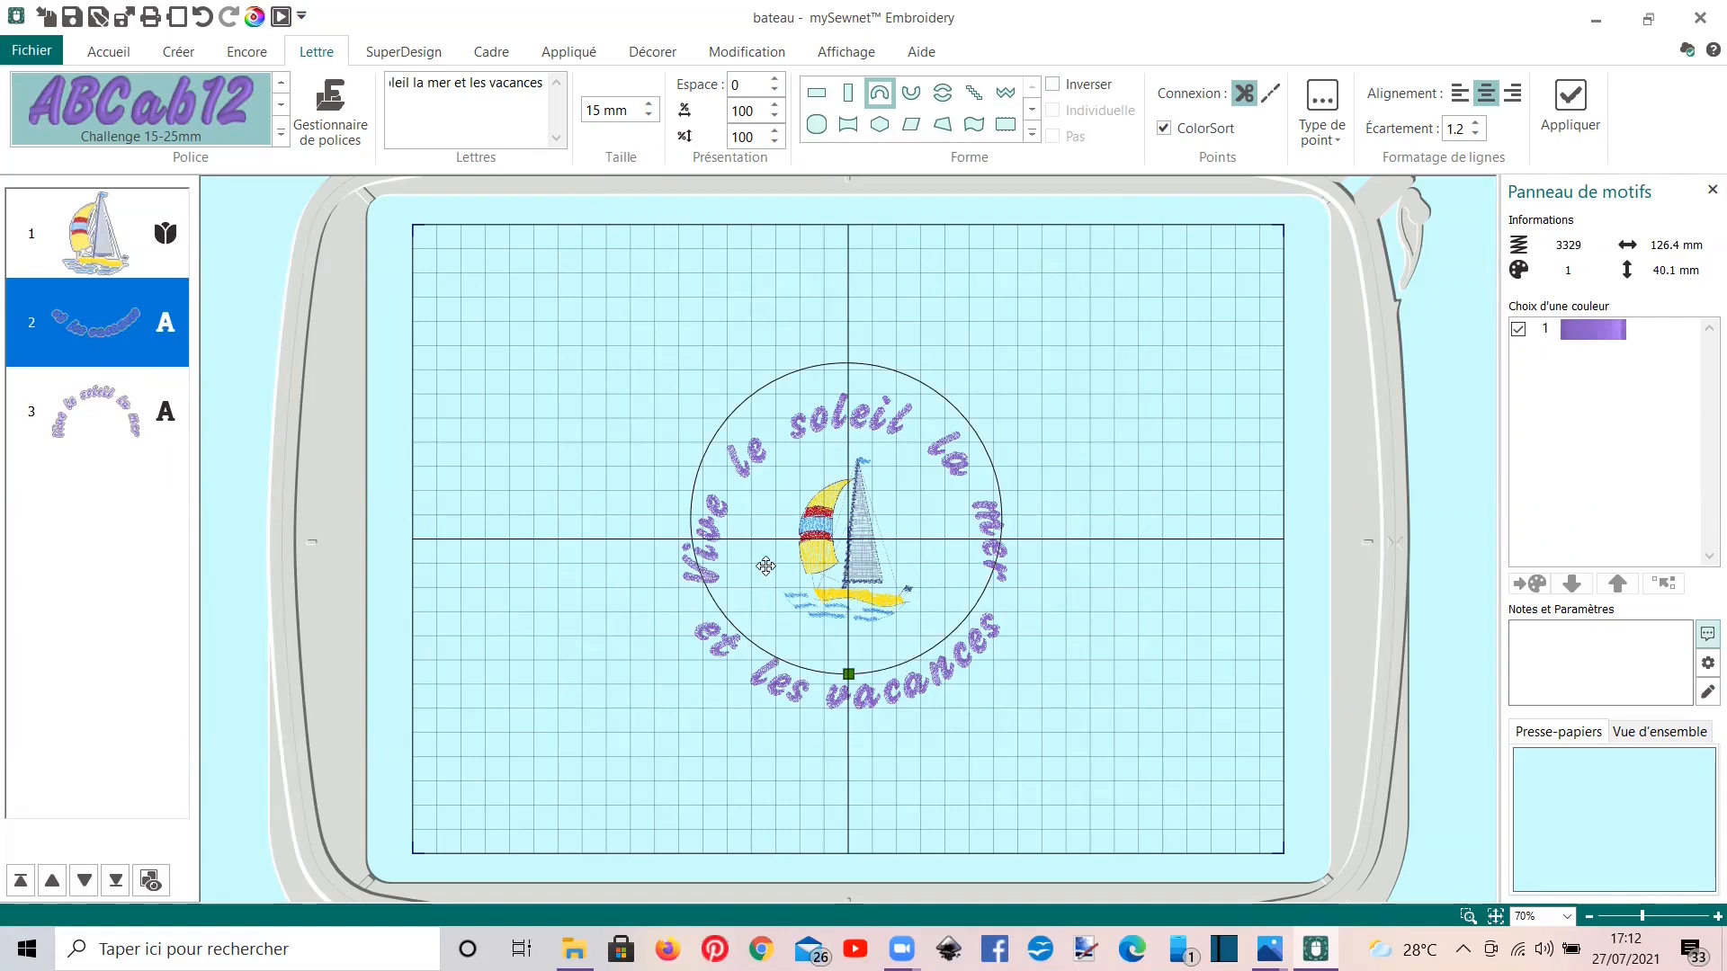
pyautogui.moveTo(766, 566); pyautogui.dragTo(770, 573)
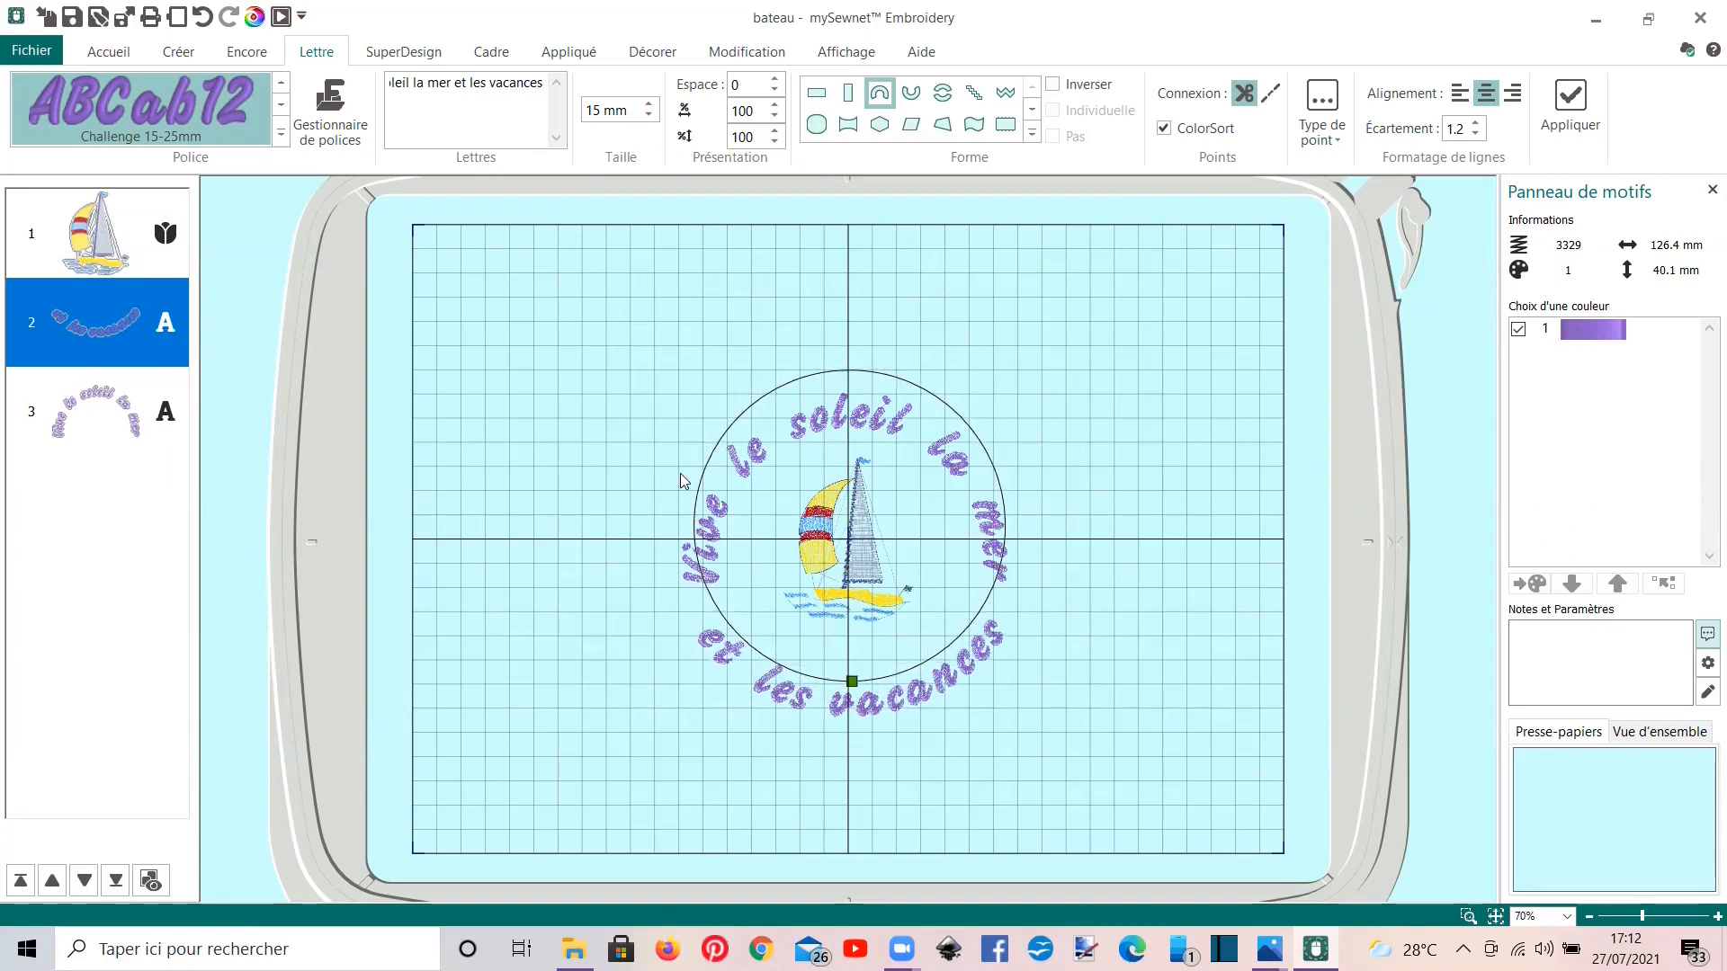
pyautogui.click(527, 669)
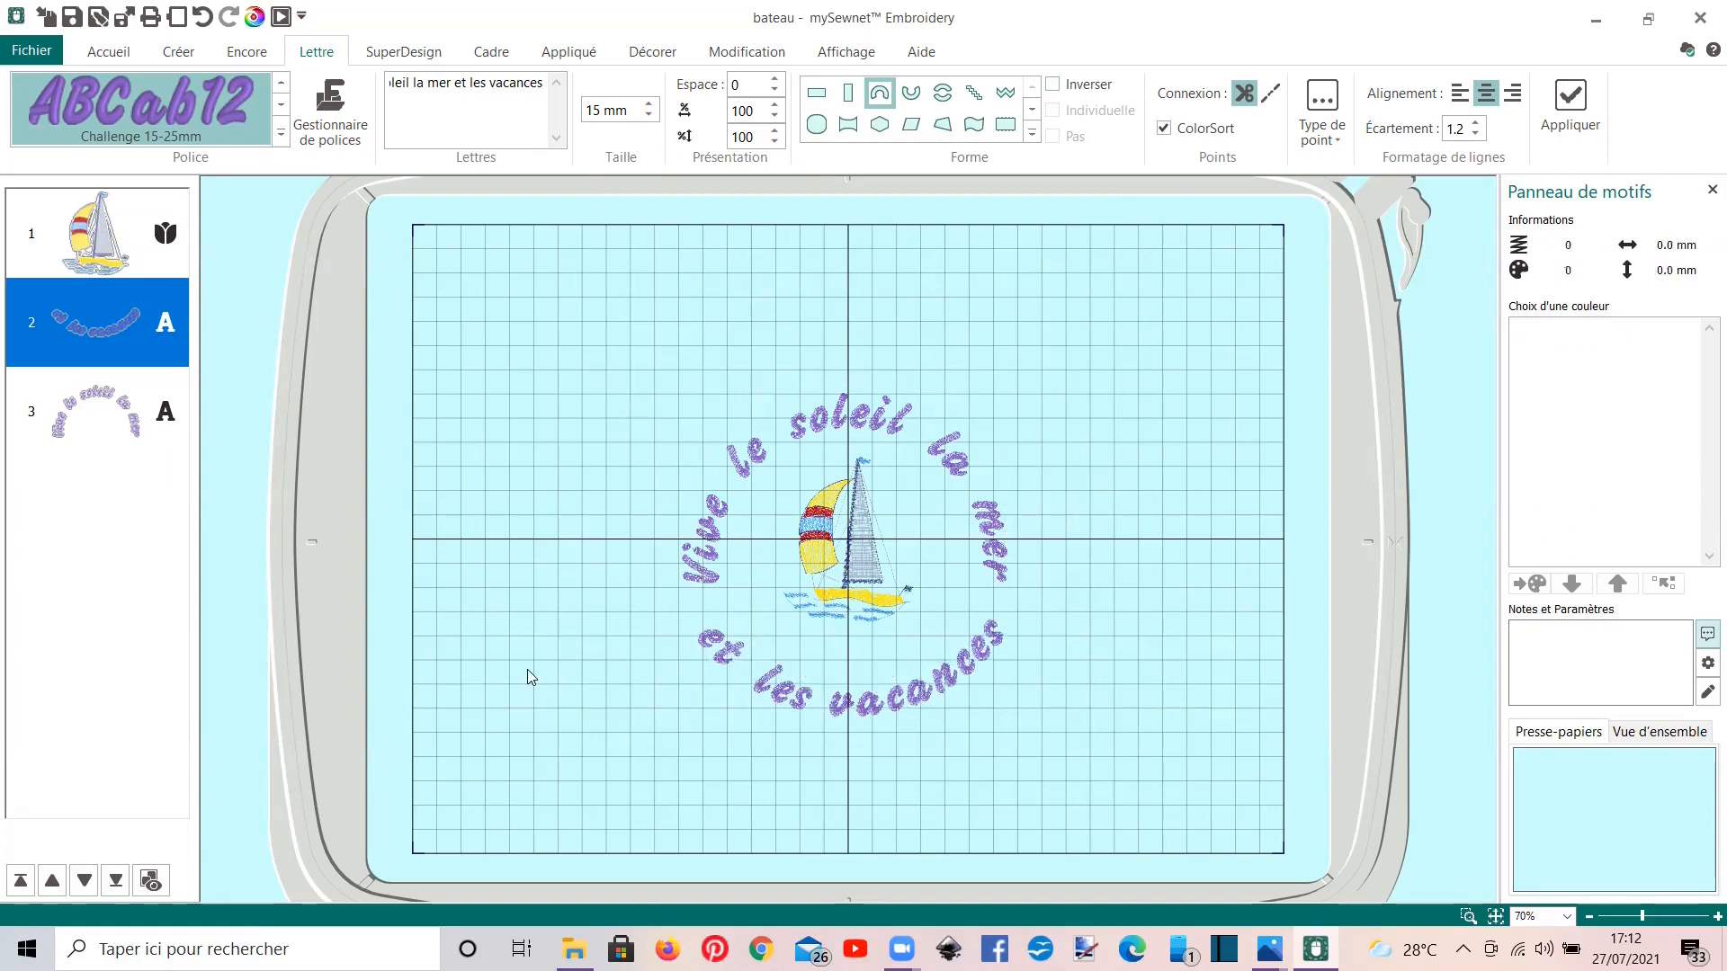
# Step: Add the full text in the two-sided circle shape, shrink it to about 195 mm wide and move its upper handle to the circle's right side
pyautogui.click(944, 100)
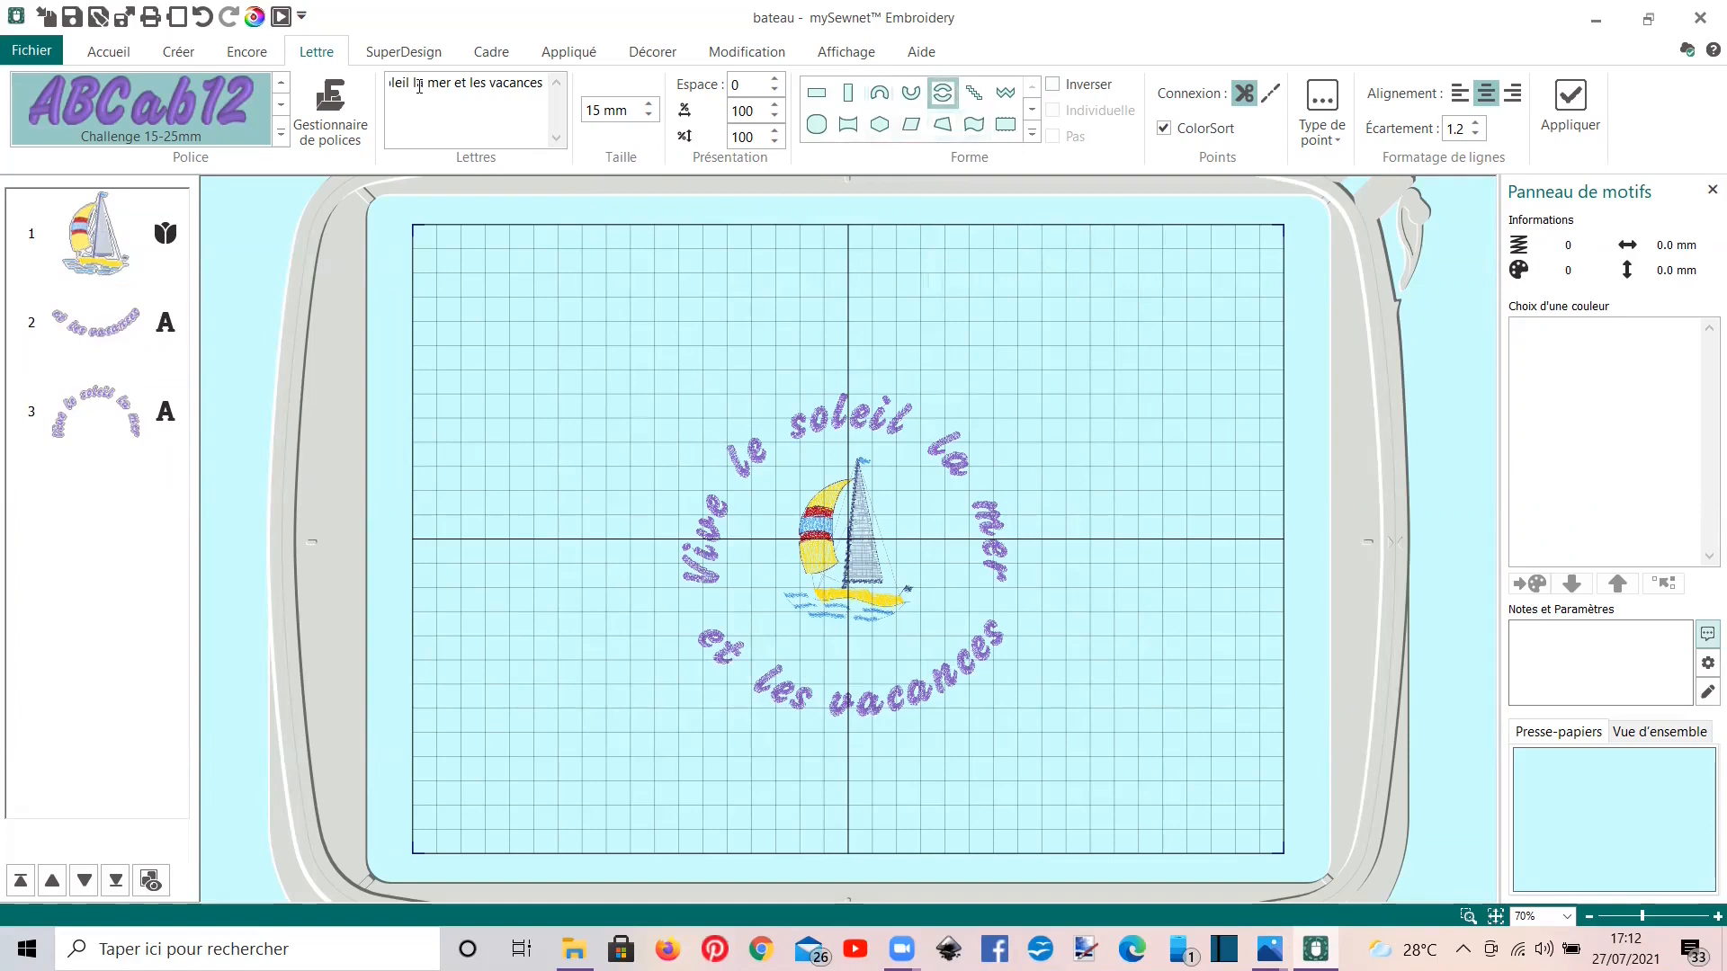
pyautogui.click(1585, 106)
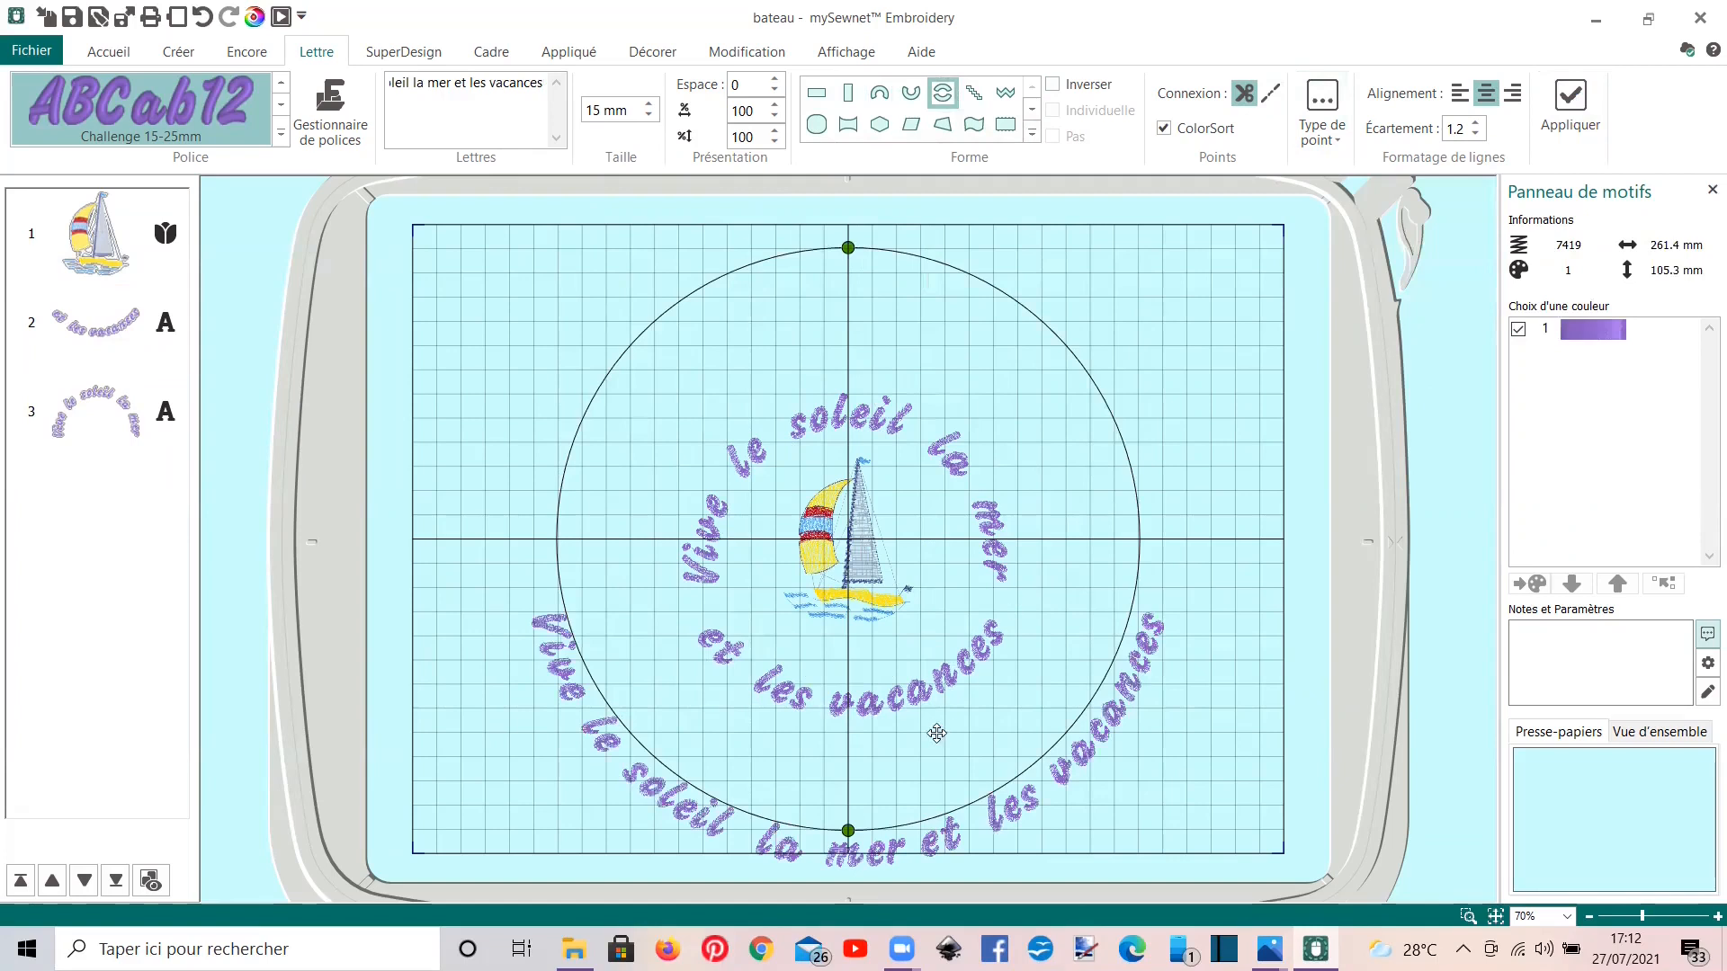
pyautogui.moveTo(848, 249); pyautogui.dragTo(852, 322)
pyautogui.moveTo(849, 778); pyautogui.dragTo(1004, 723)
pyautogui.moveTo(849, 299); pyautogui.dragTo(1061, 539)
pyautogui.moveTo(986, 708); pyautogui.dragTo(855, 756)
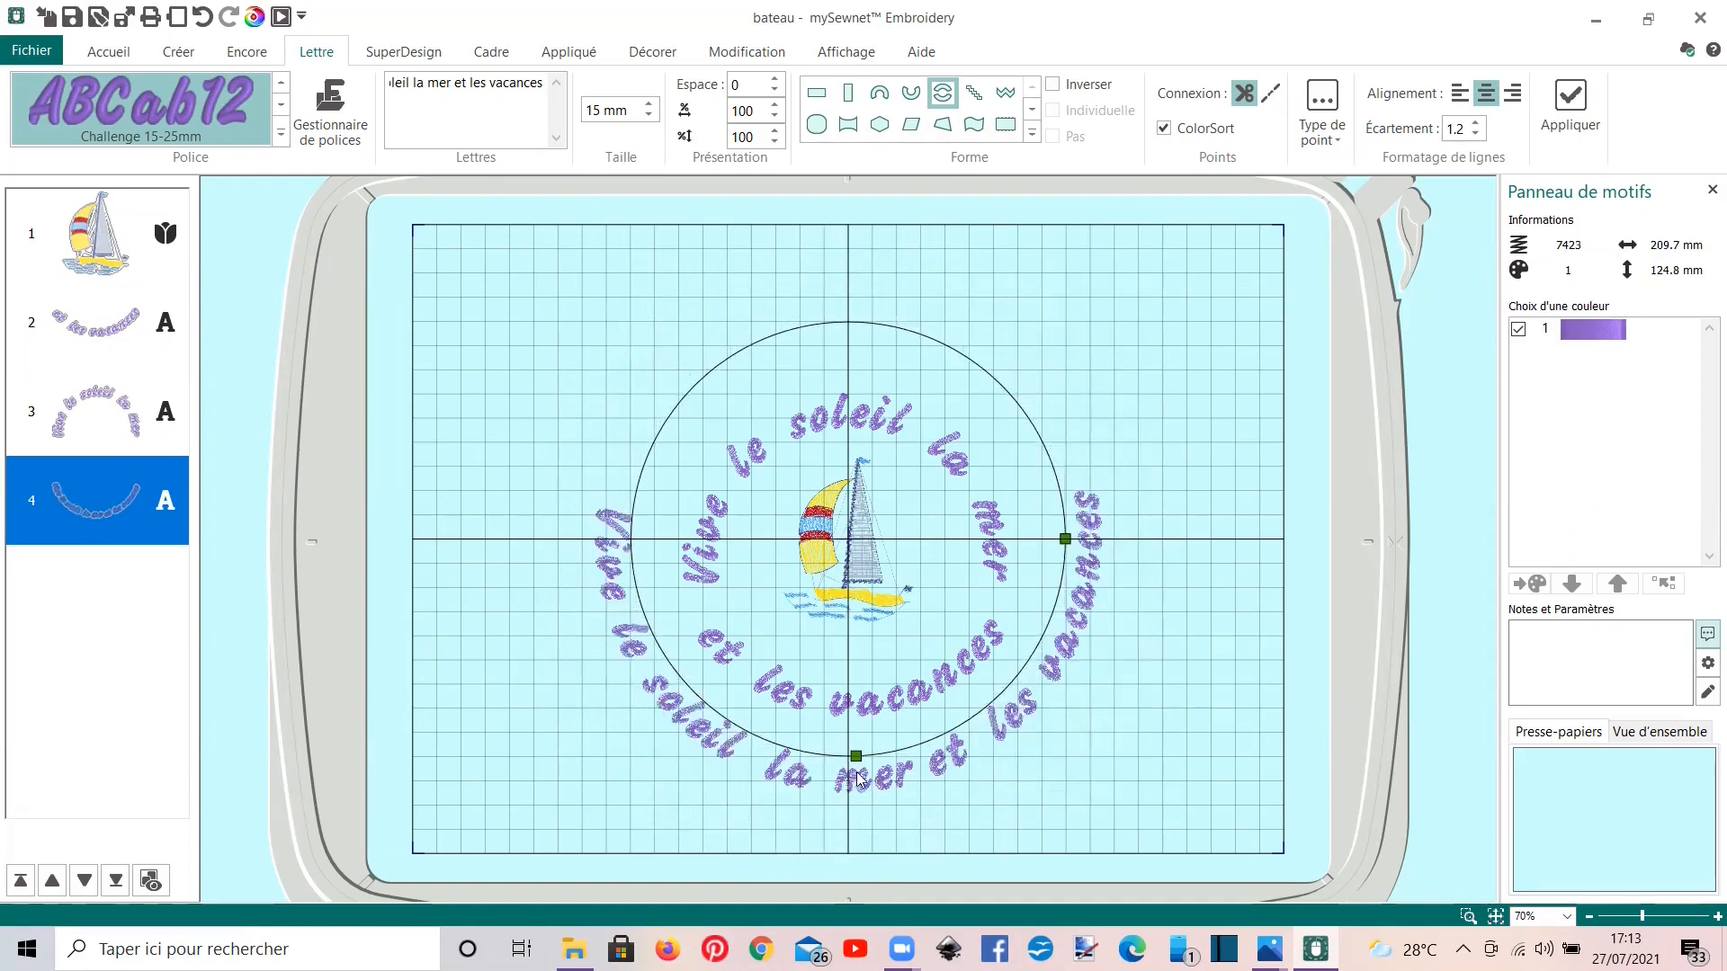
pyautogui.moveTo(855, 755); pyautogui.dragTo(859, 738)
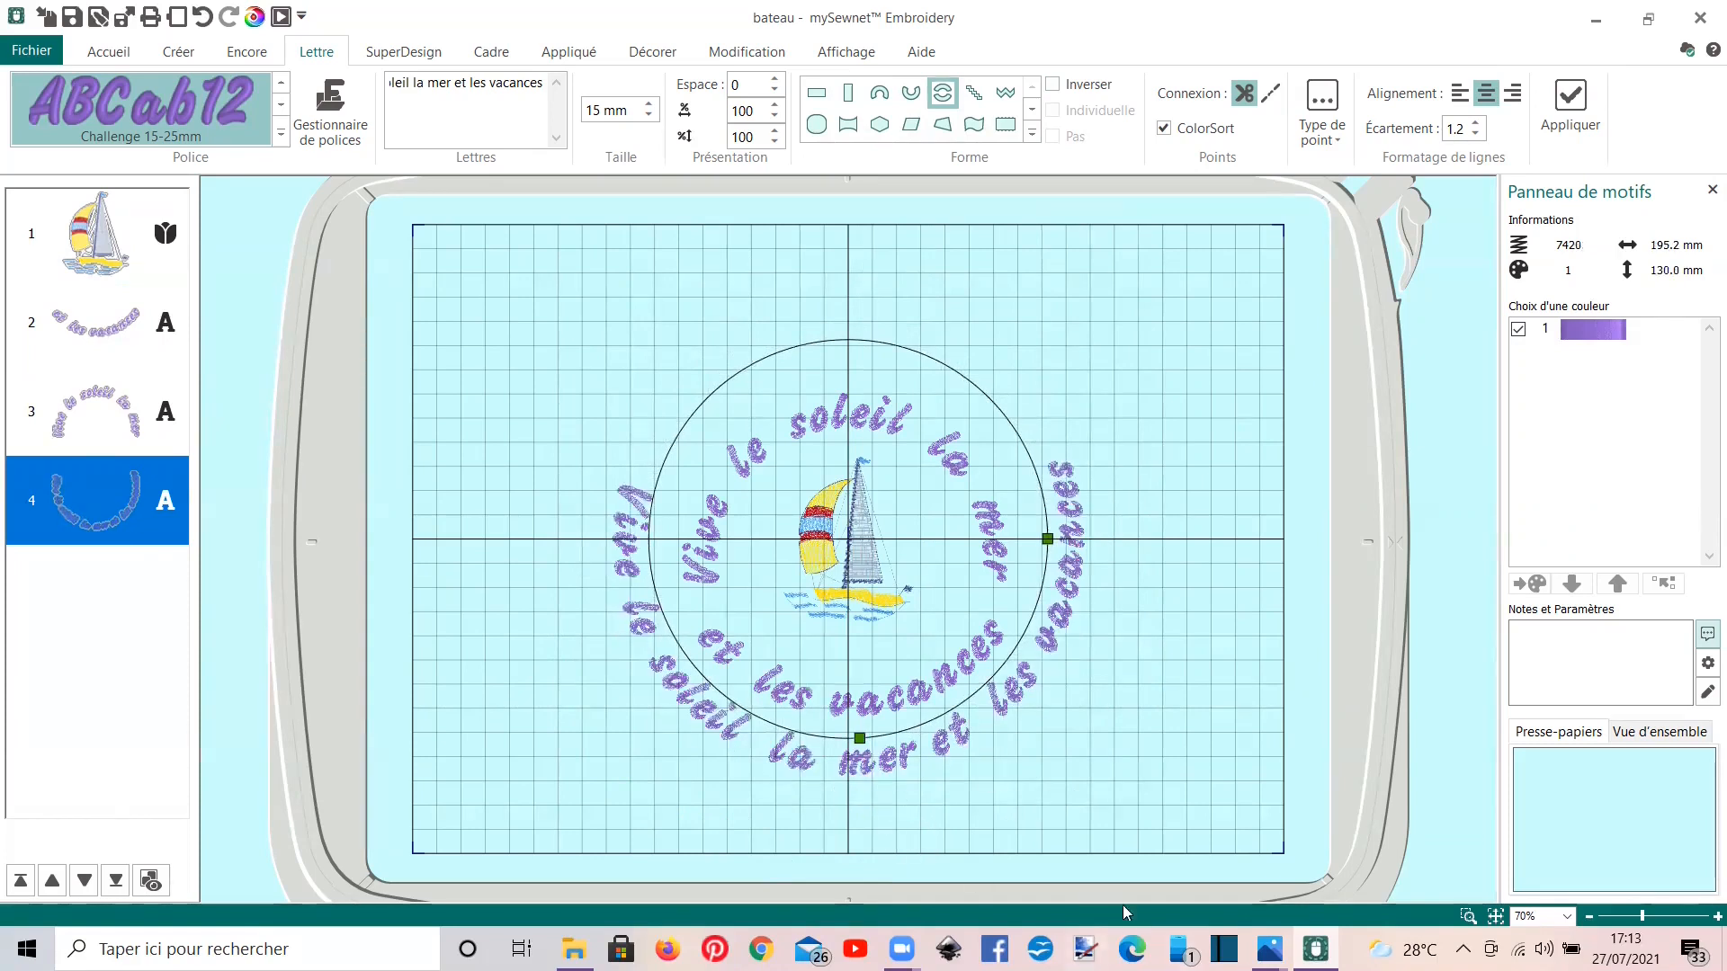
# Step: Switch to Photos to look at the finished circular-lettering example in Capture d'écran (642).png, and return to mySewnet Embroidery
pyautogui.moveTo(1269, 949)
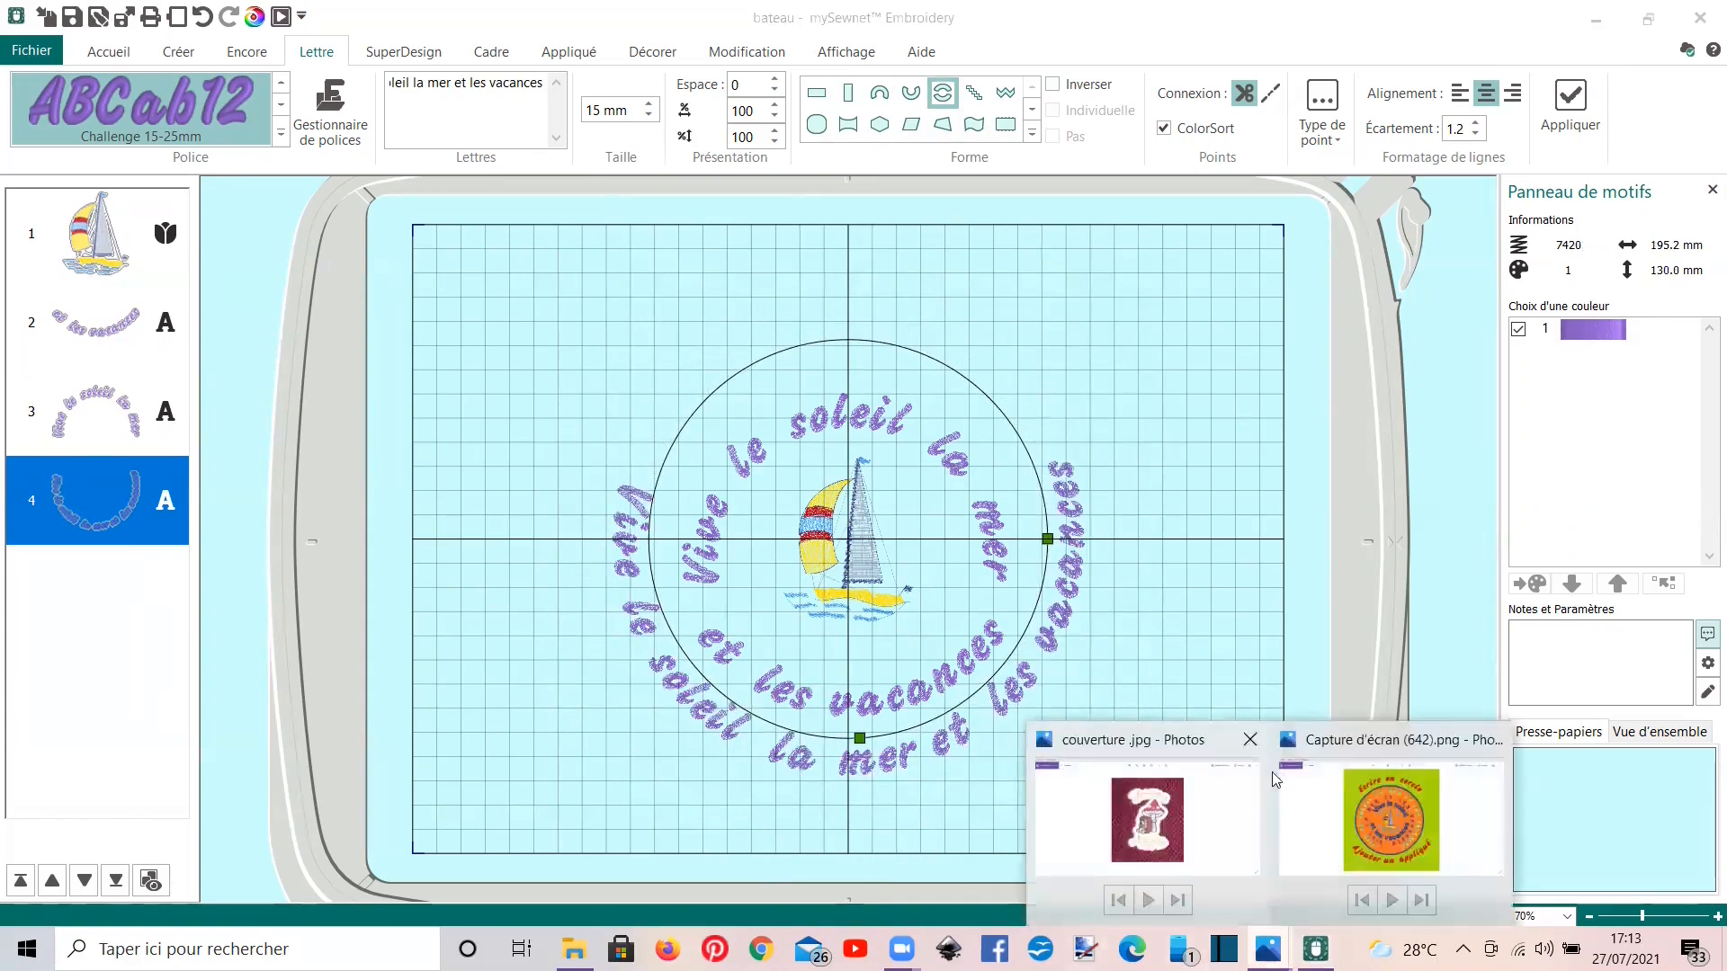
pyautogui.click(1410, 842)
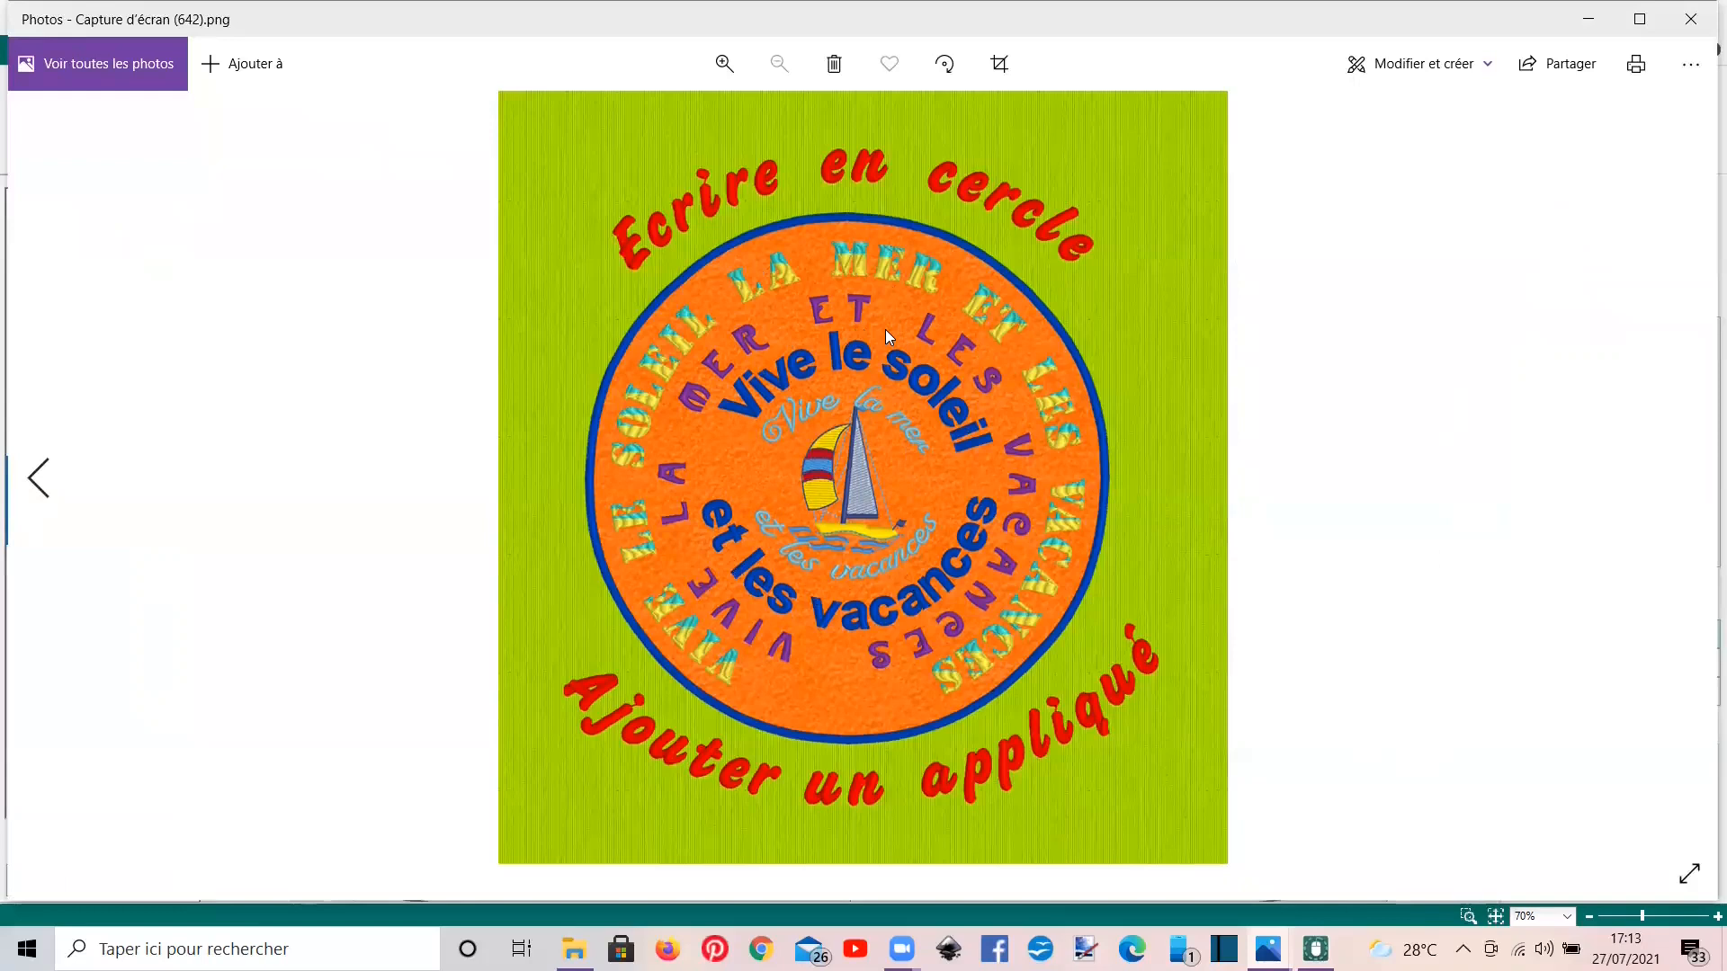
pyautogui.moveTo(1315, 949)
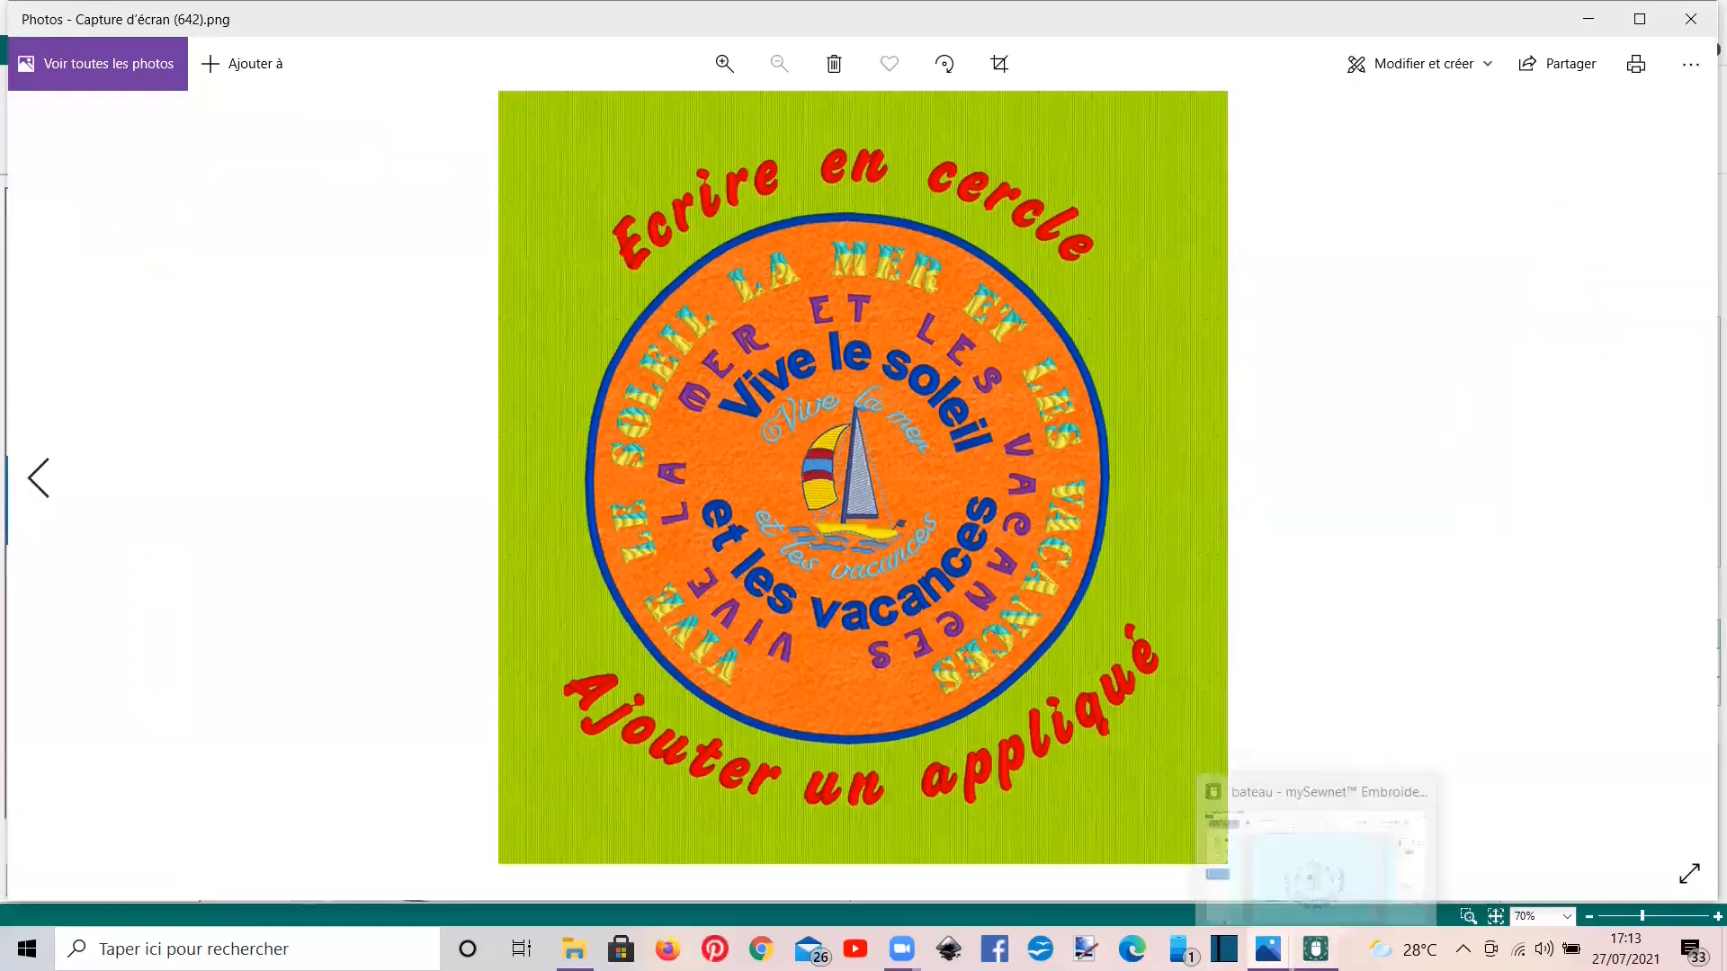
pyautogui.click(1296, 878)
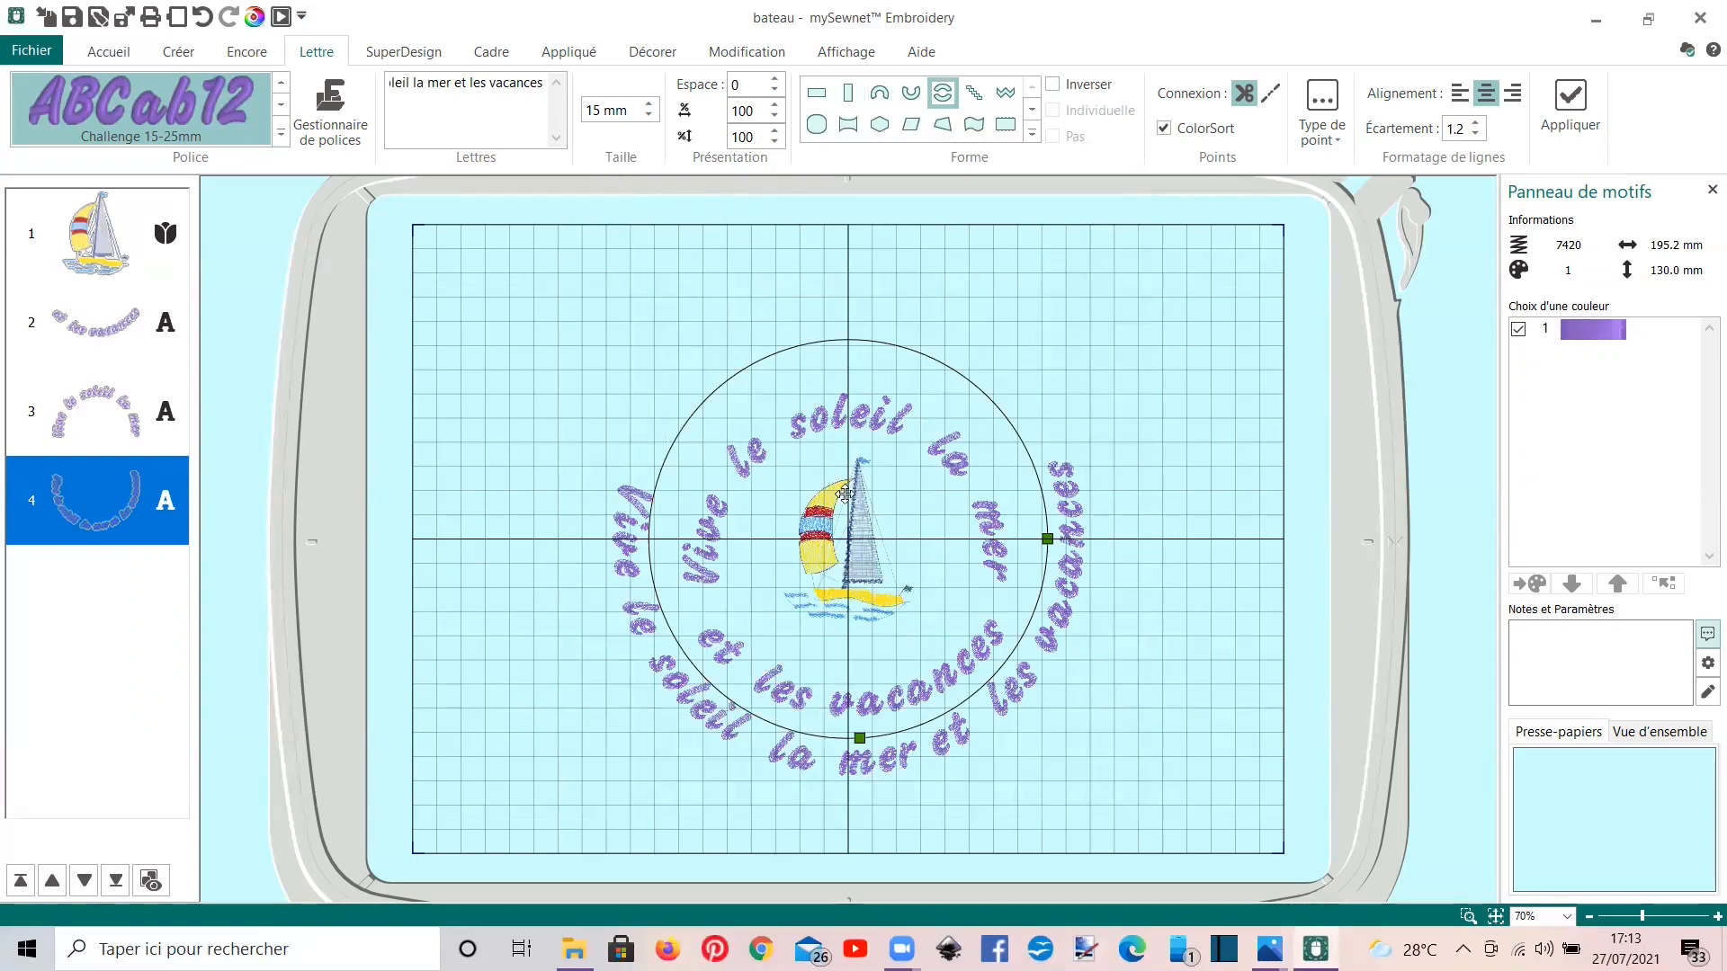
# Step: Replace the outer lettering with two lines, "Vive le soleil la mer" above and "et les vacances" below, shrunk to about 168 mm wide
pyautogui.press('Delete')
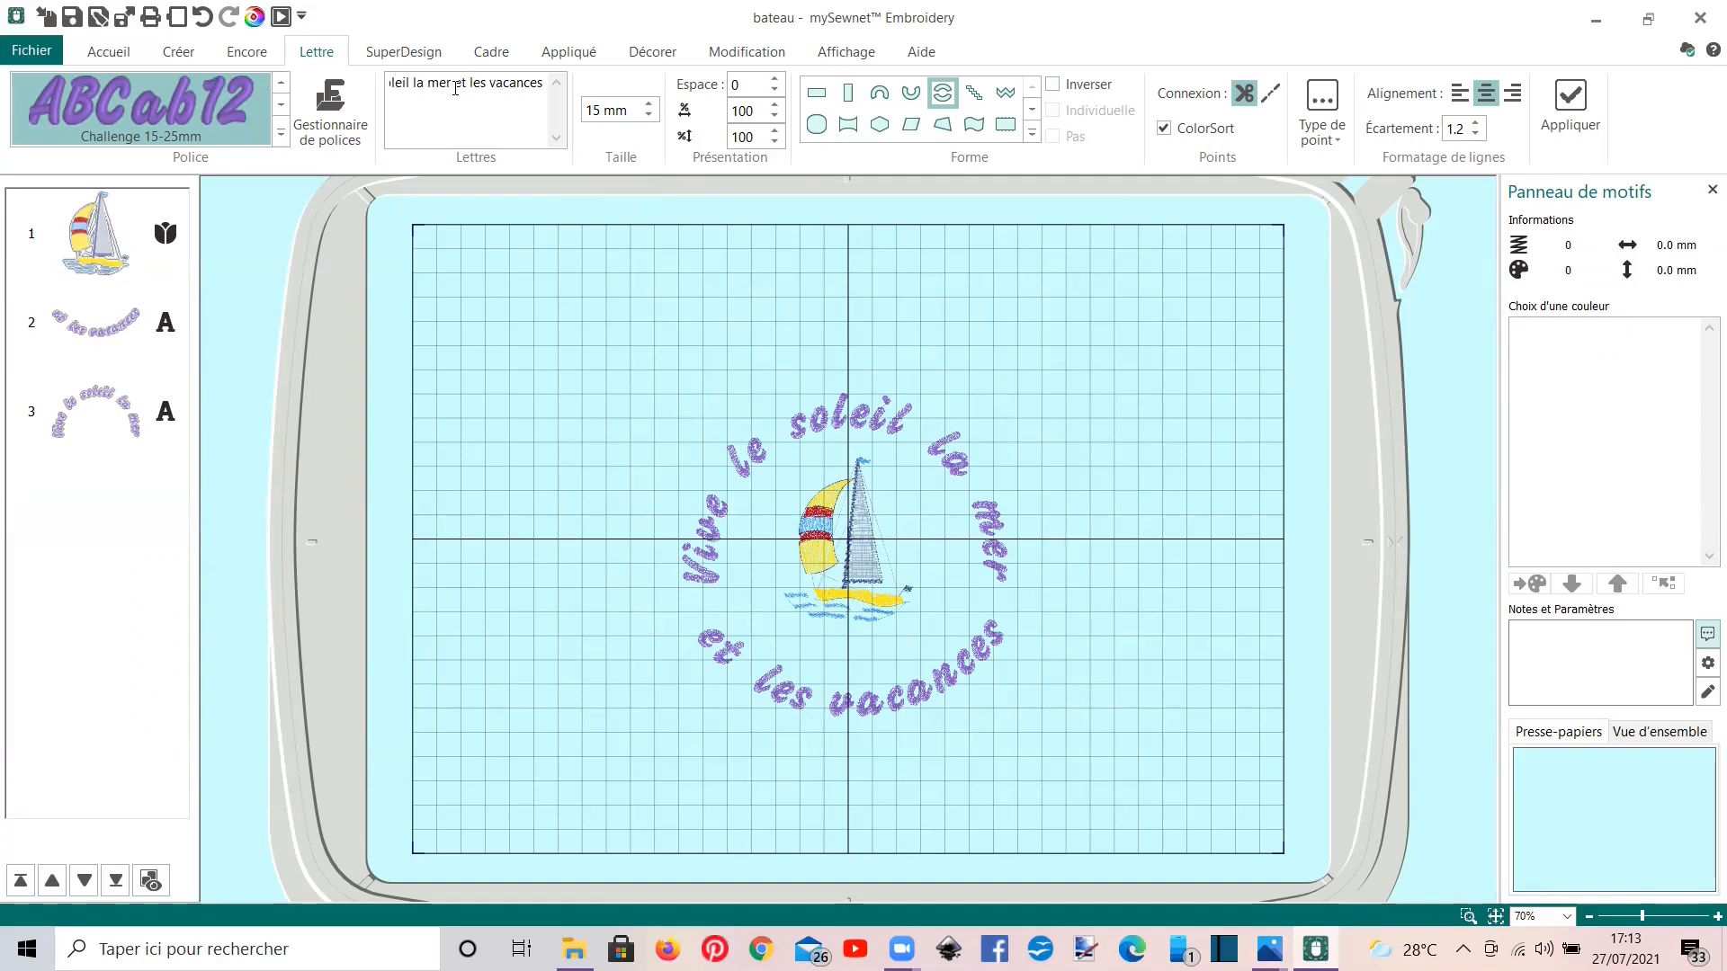
pyautogui.press('Return')
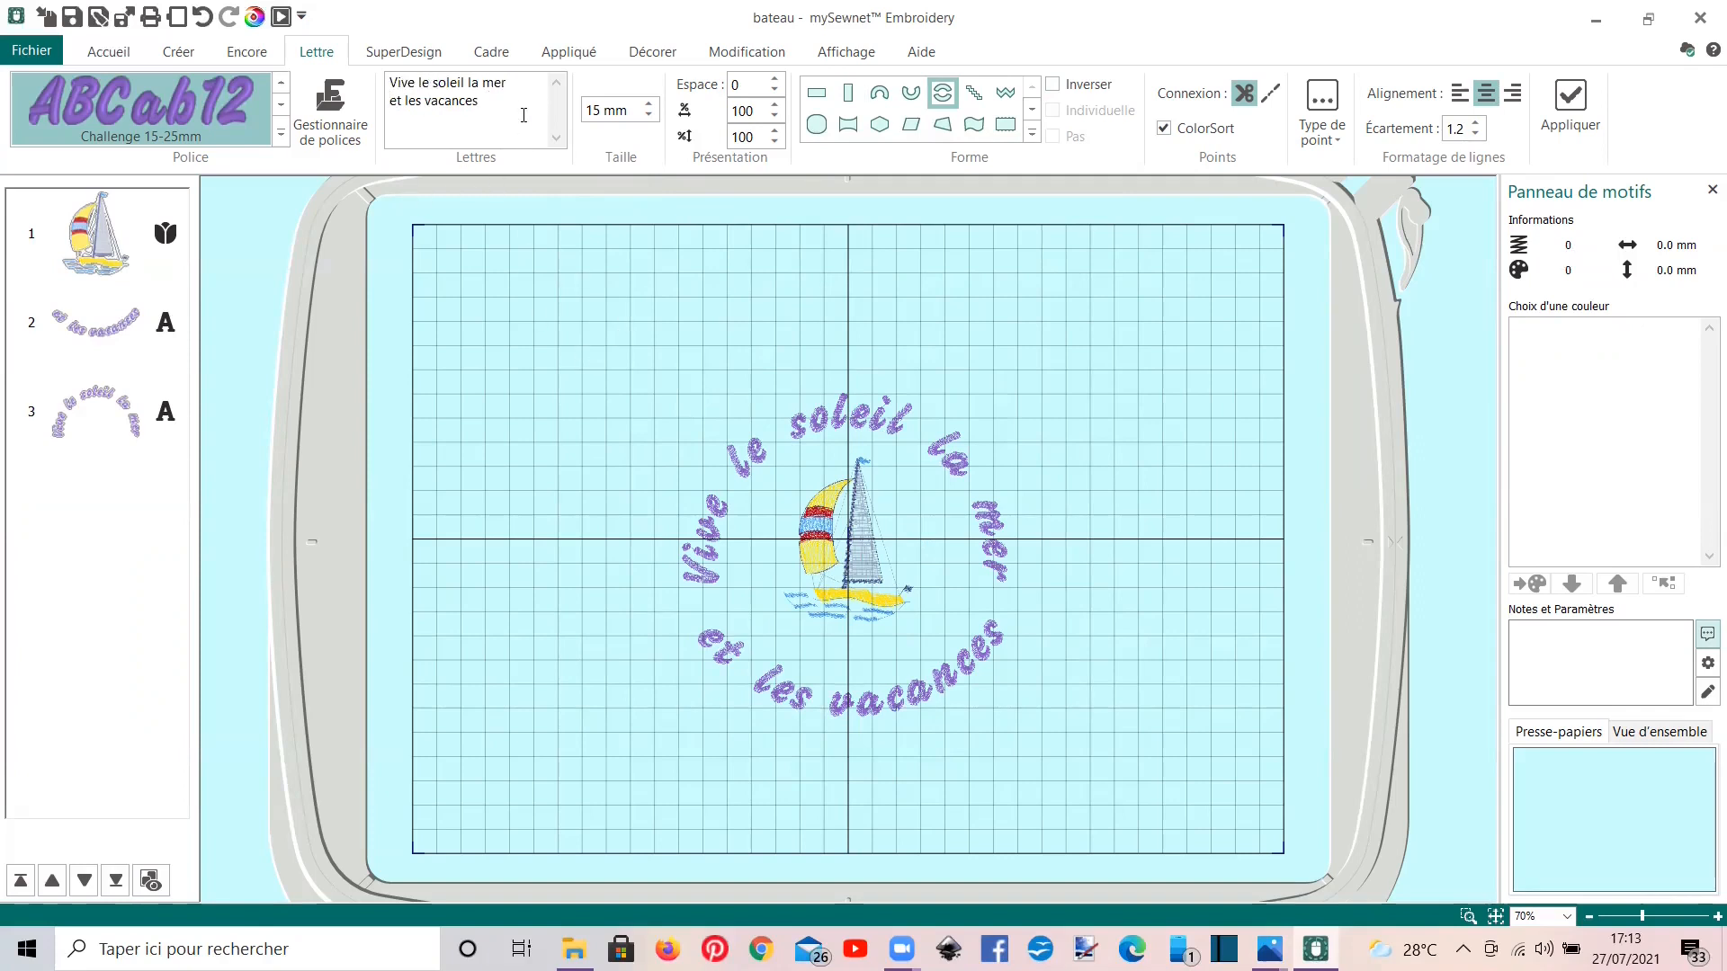
pyautogui.click(1574, 110)
pyautogui.moveTo(851, 248); pyautogui.dragTo(867, 318)
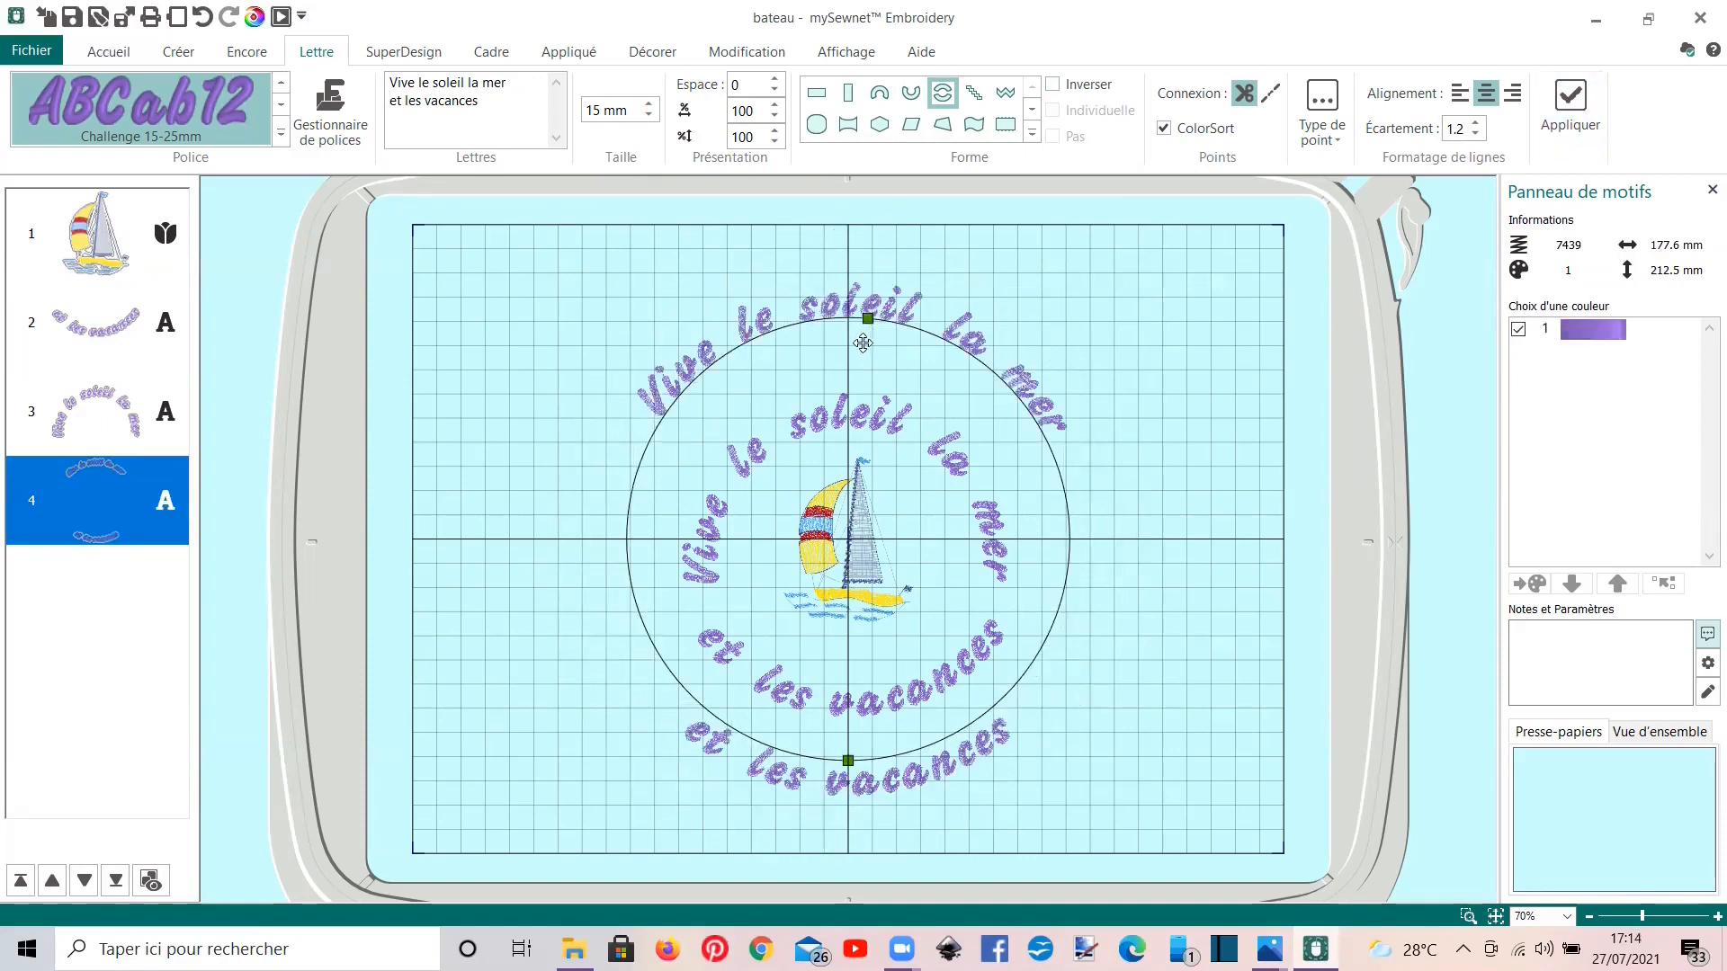
pyautogui.moveTo(869, 343); pyautogui.dragTo(874, 371)
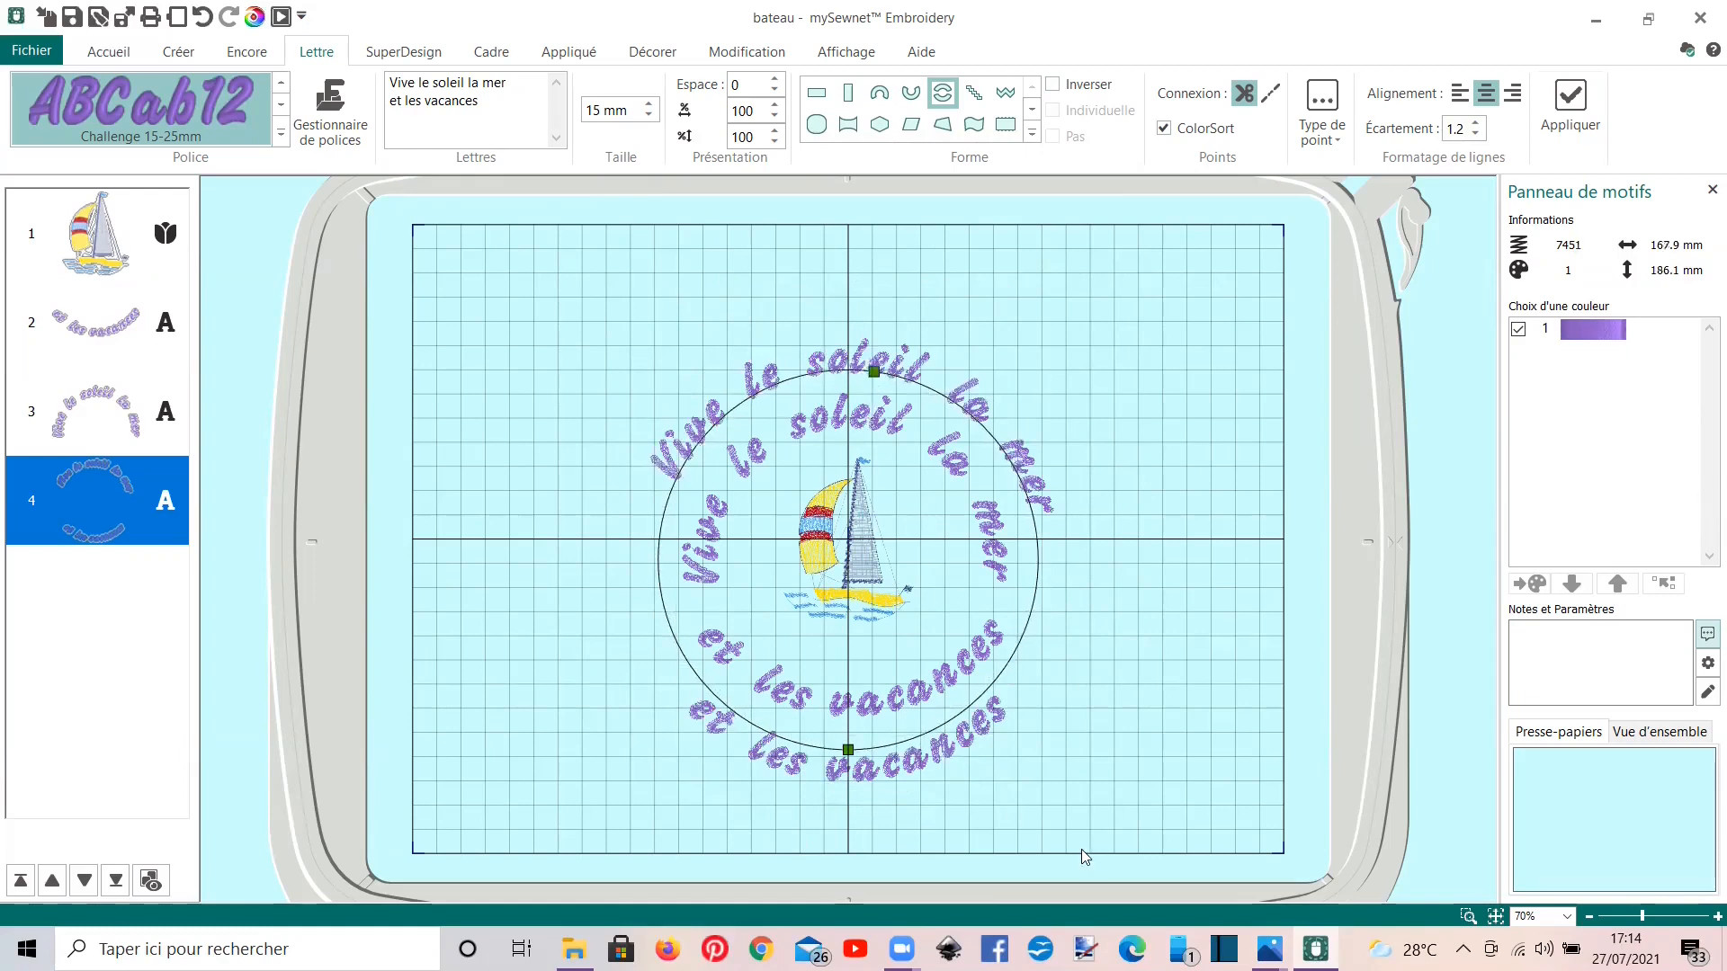
# Step: Edit the outer lettering's text so the line break falls after "Vive le soleil la mer et"
pyautogui.rightClick(138, 508)
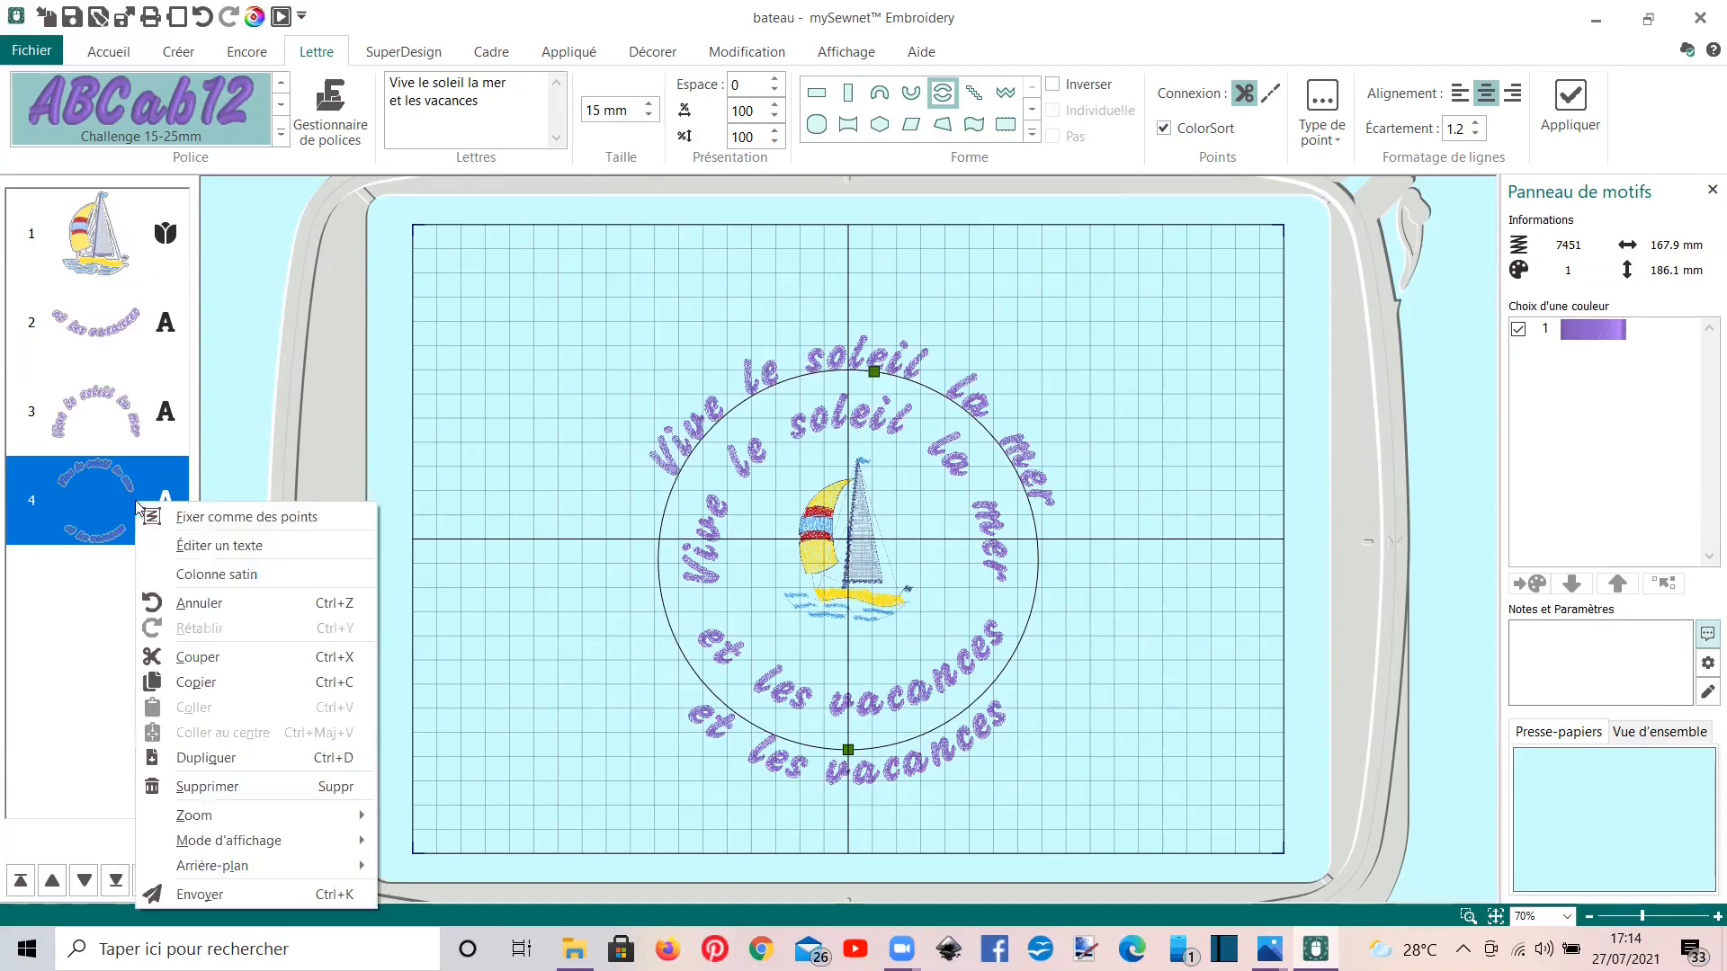
pyautogui.click(201, 547)
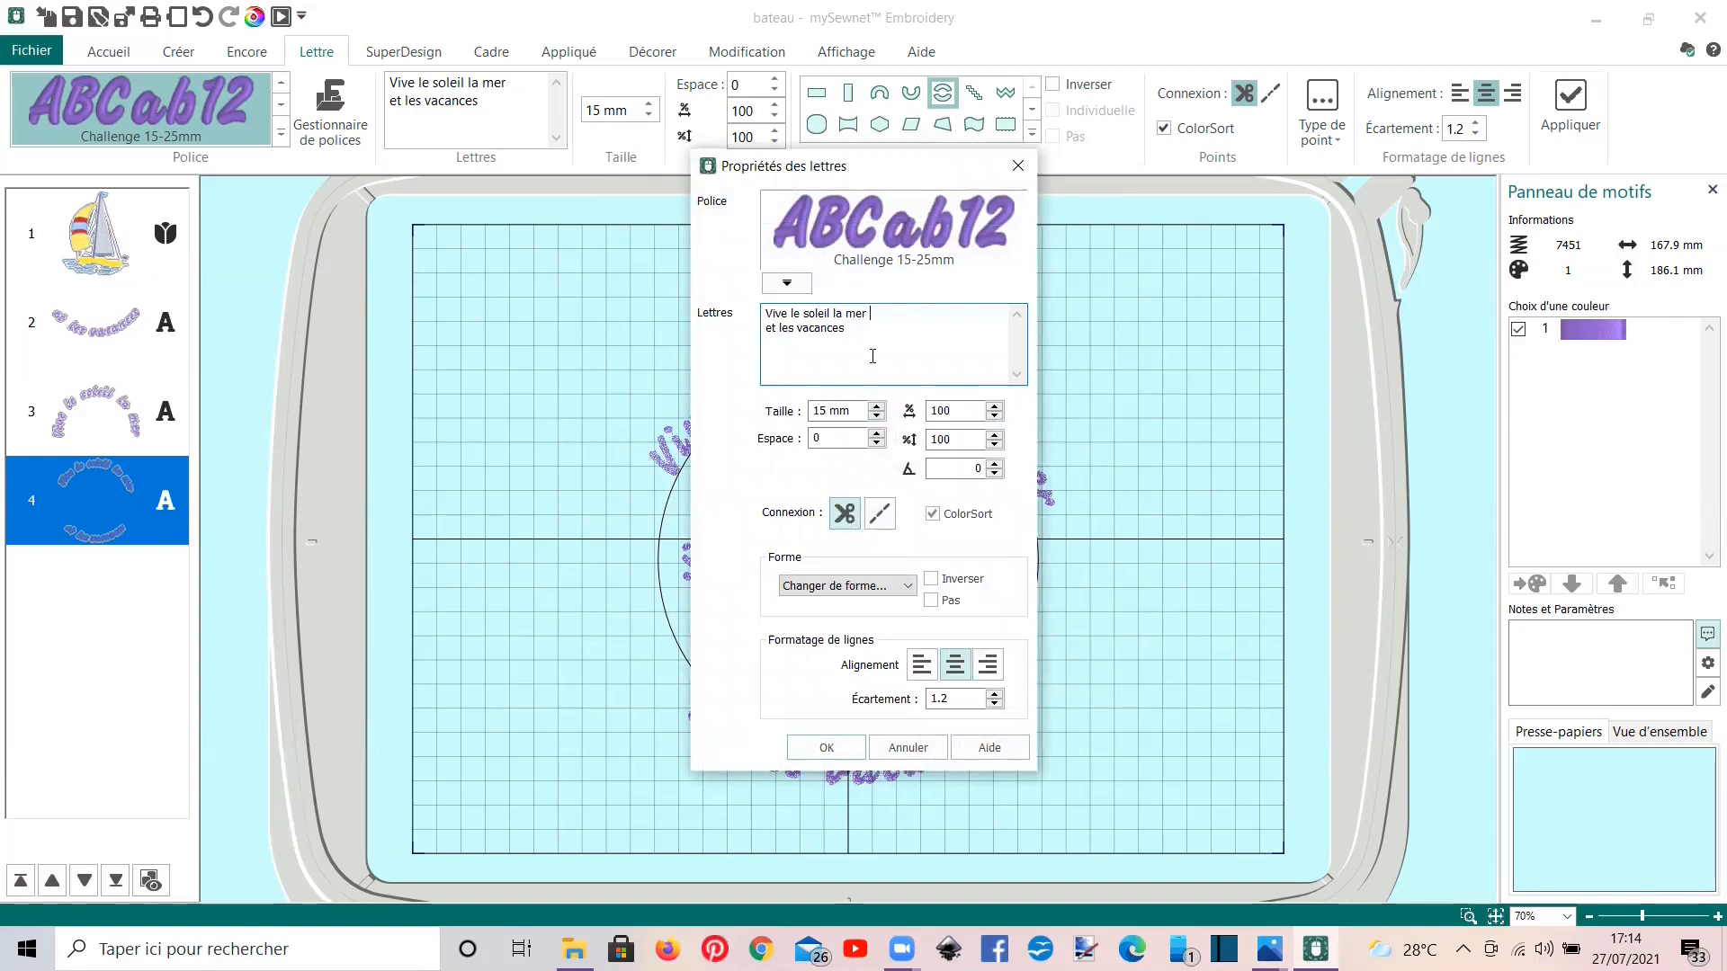
pyautogui.press('Delete')
pyautogui.press('Return')
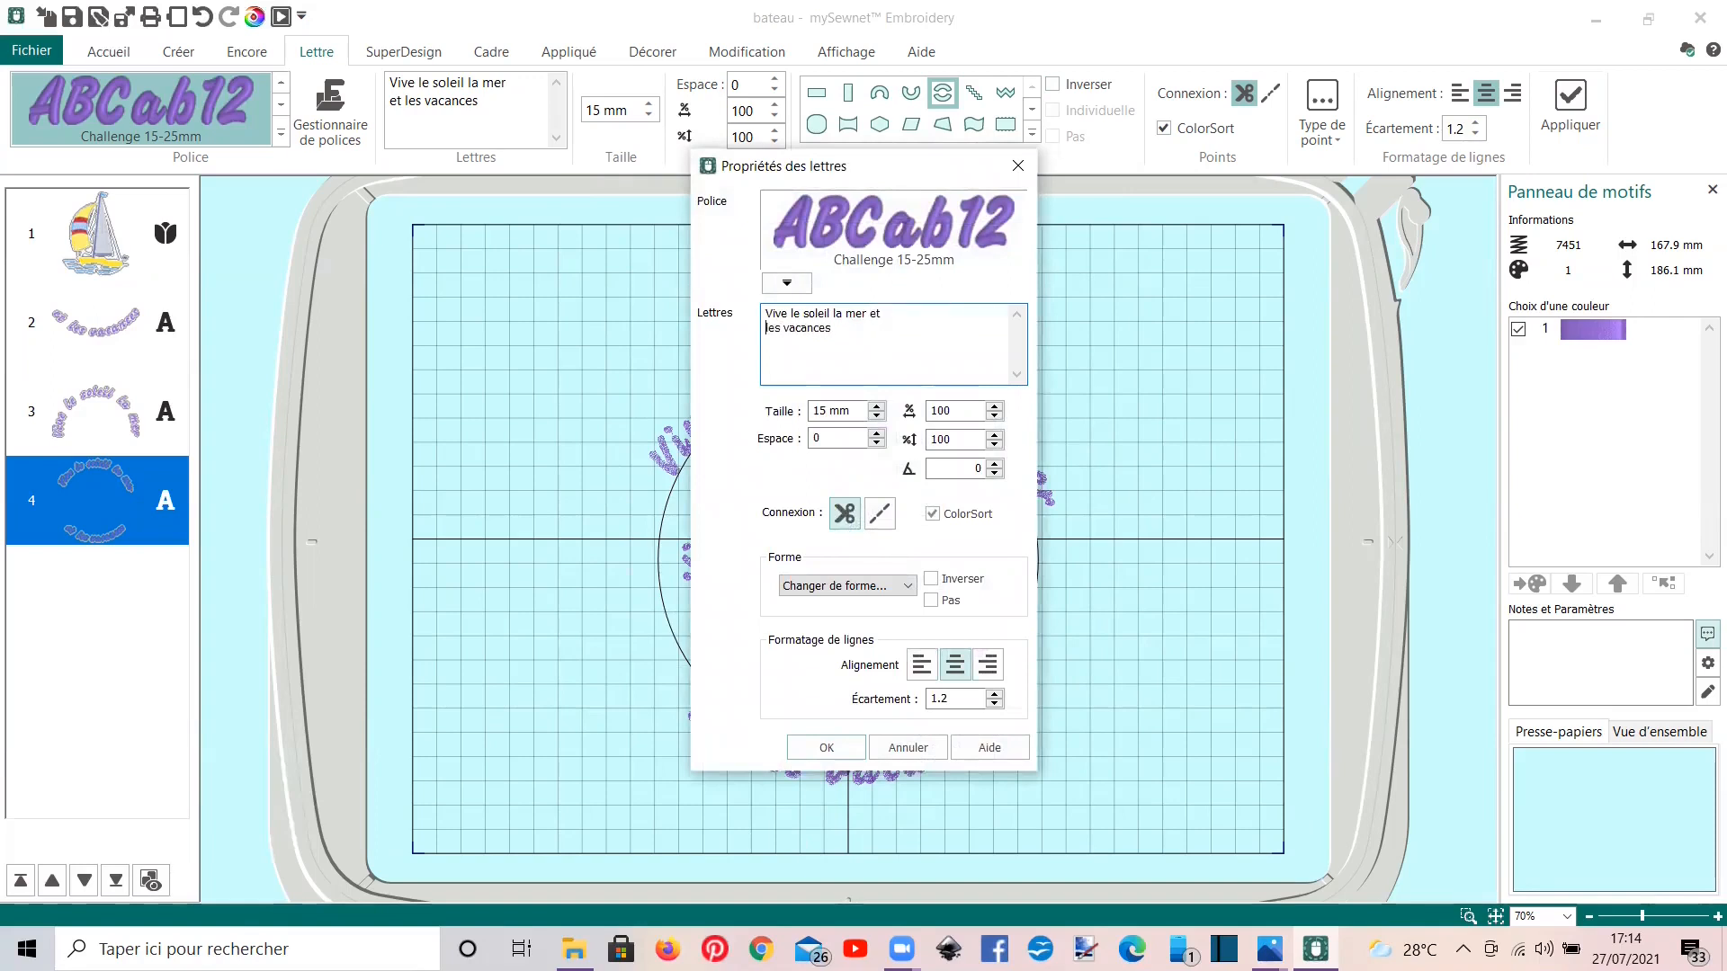
pyautogui.click(825, 749)
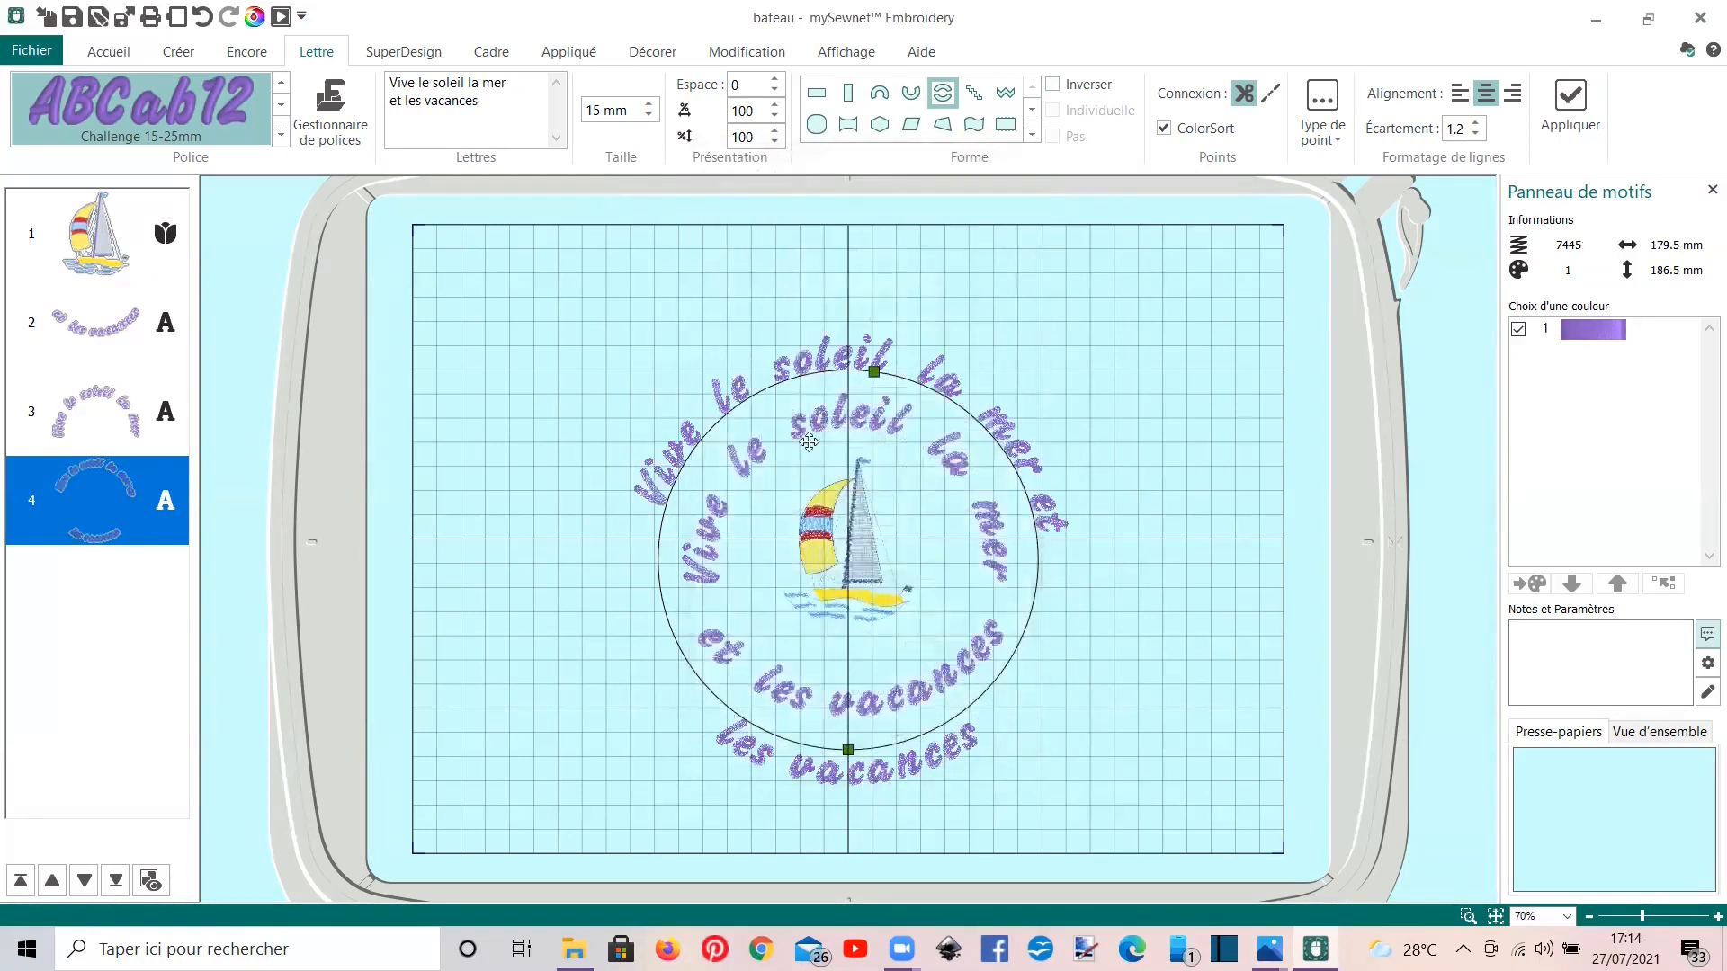
# Step: Edit the outer lettering to read "Vive le soleil" on the upper arc and "la mer et les vacances" on the lower arc
pyautogui.rightClick(115, 525)
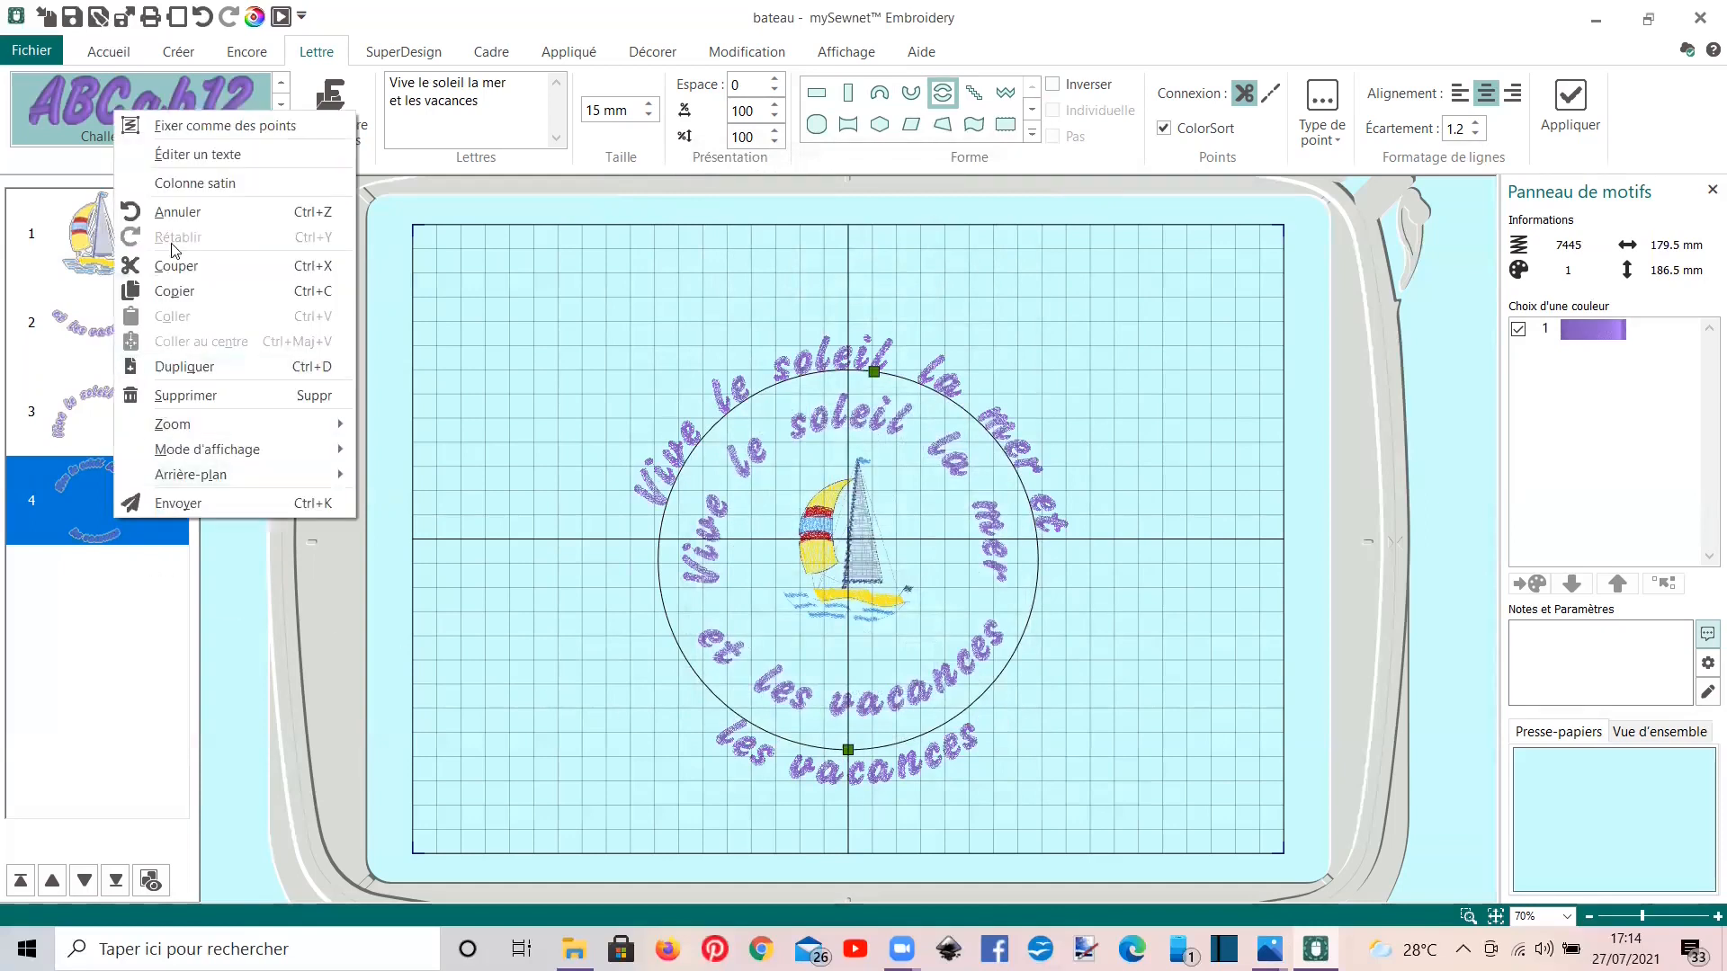
pyautogui.click(194, 167)
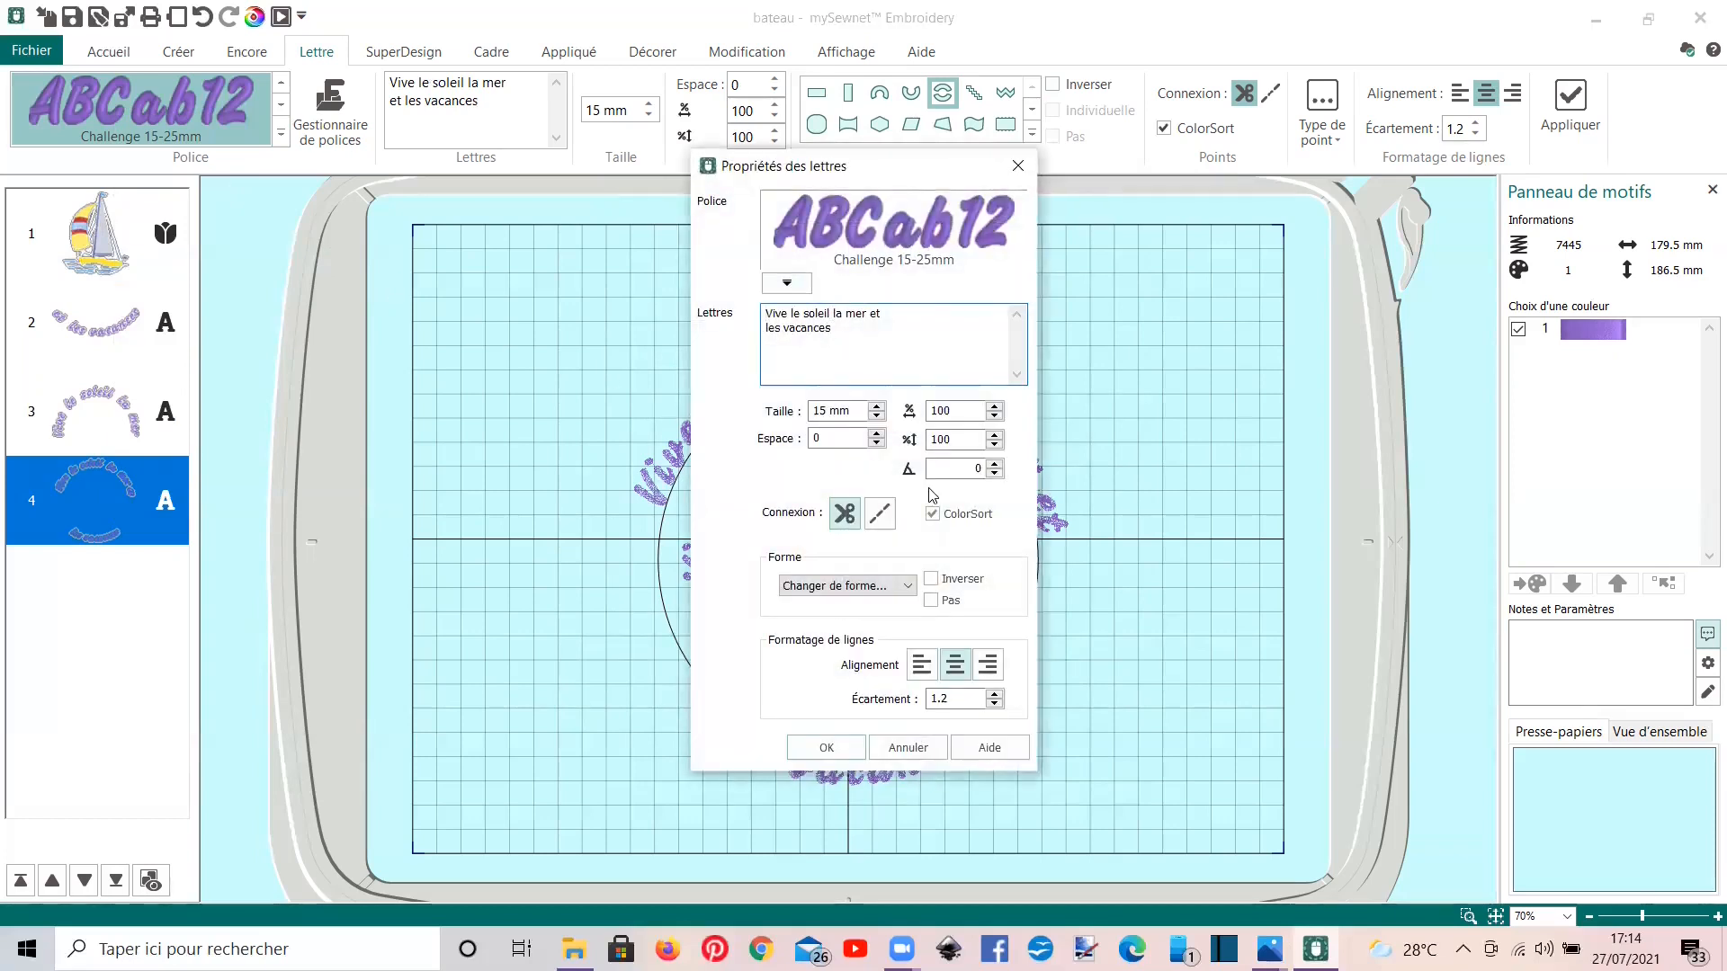
pyautogui.press('Return')
pyautogui.press('Delete')
pyautogui.click(825, 748)
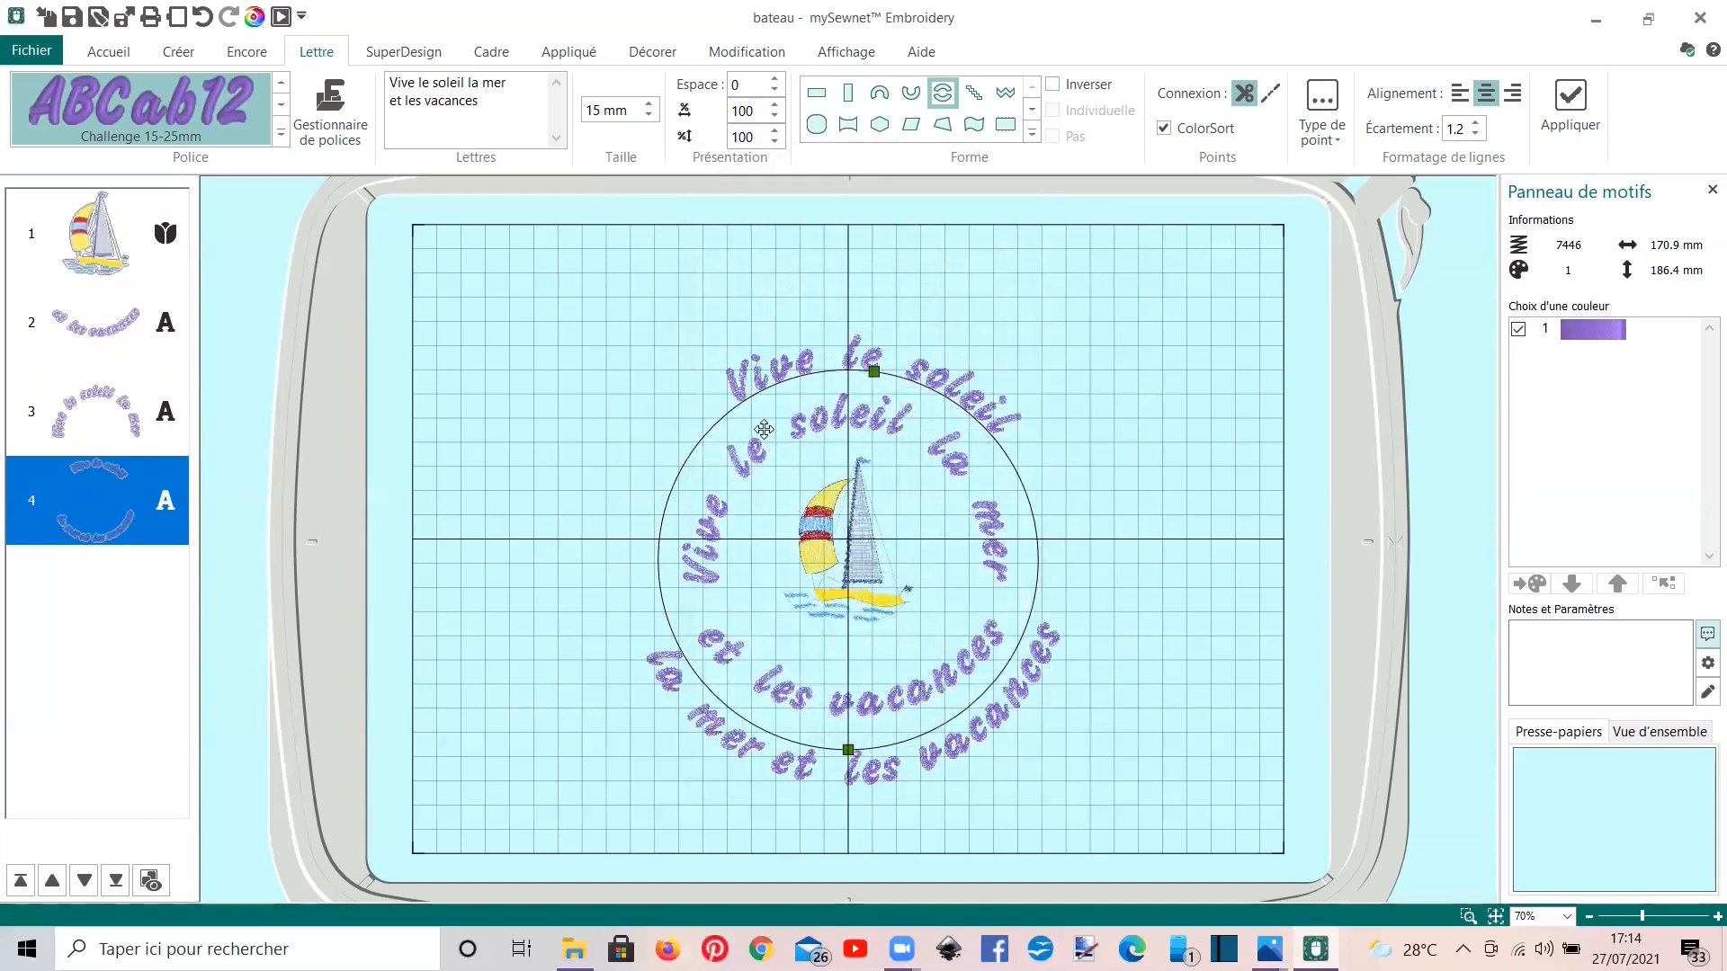
# Step: Delete the two inner letterings, keeping only the sailboat and the two-sided circle lettering
pyautogui.click(106, 330)
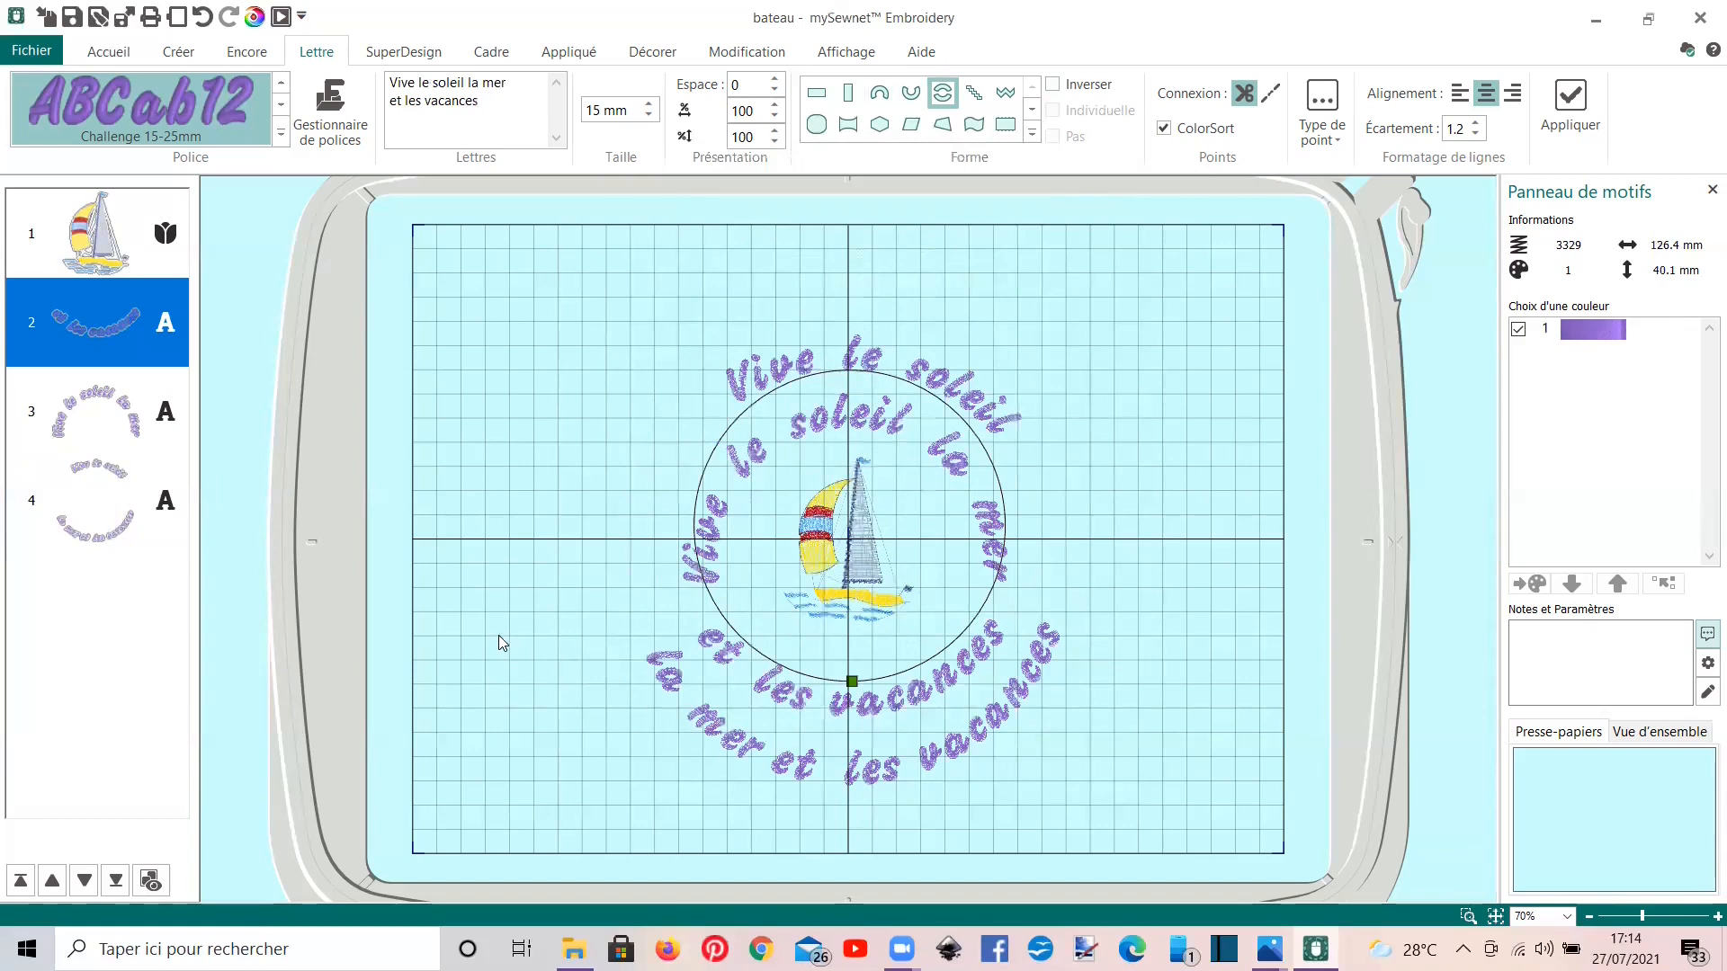
pyautogui.press('Delete')
pyautogui.click(77, 384)
pyautogui.press('Delete')
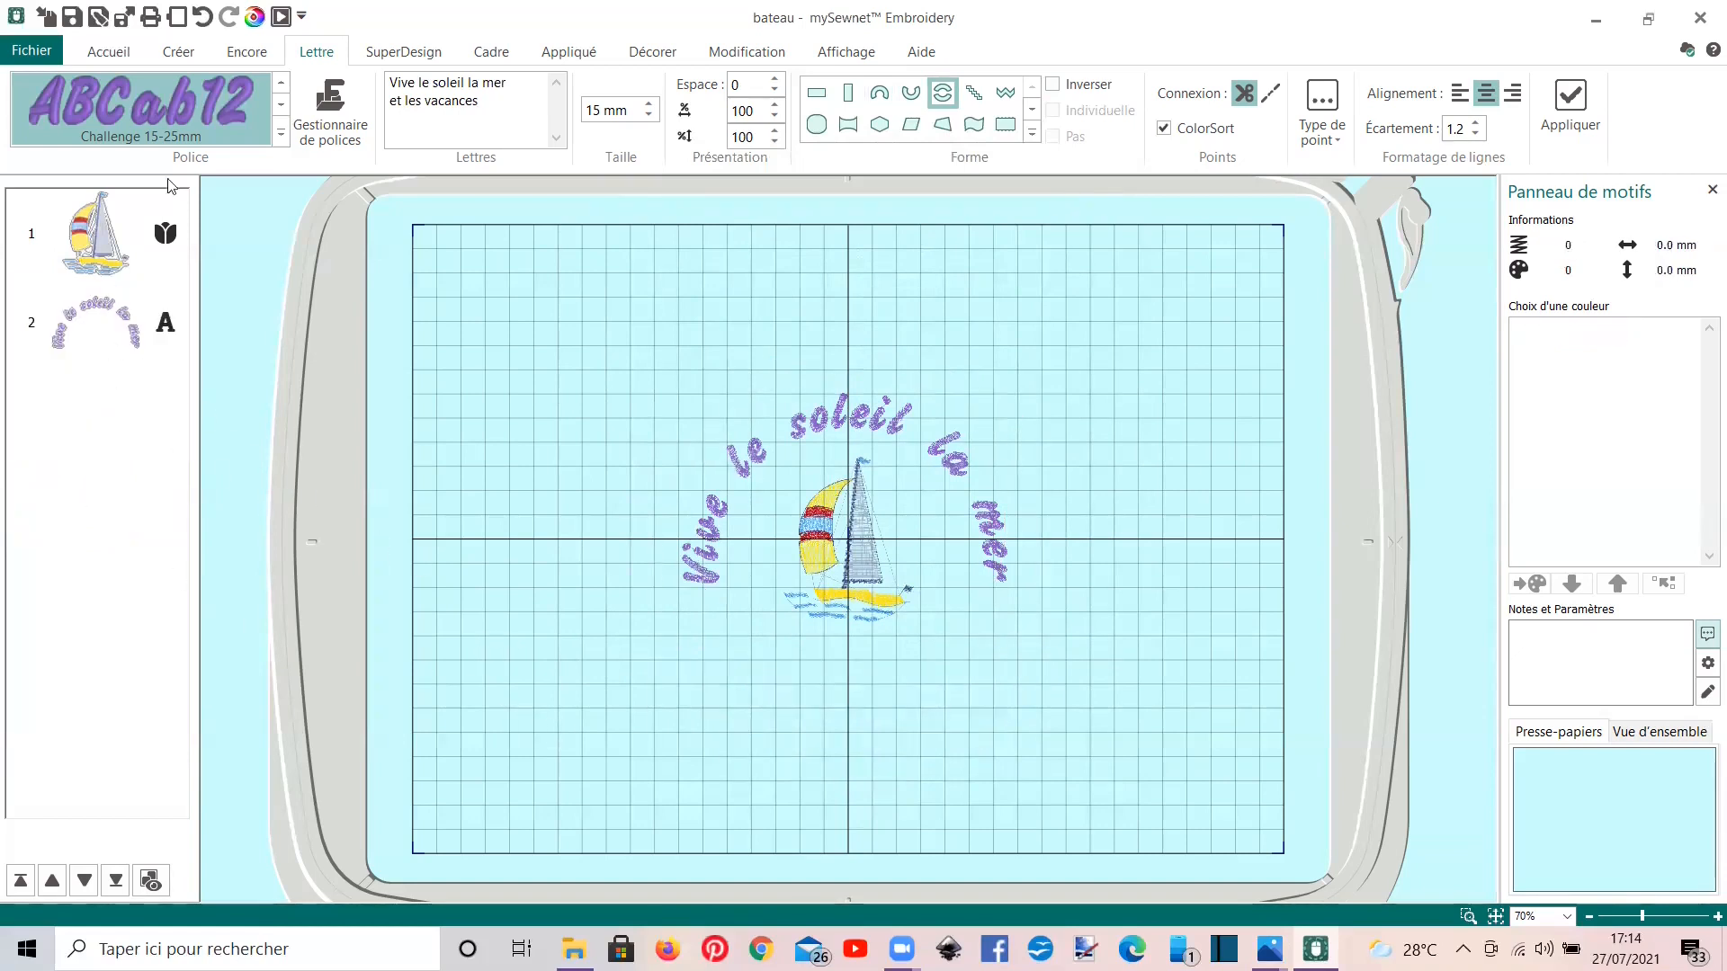
pyautogui.hotkey('ctrl', 'z')
pyautogui.click(120, 396)
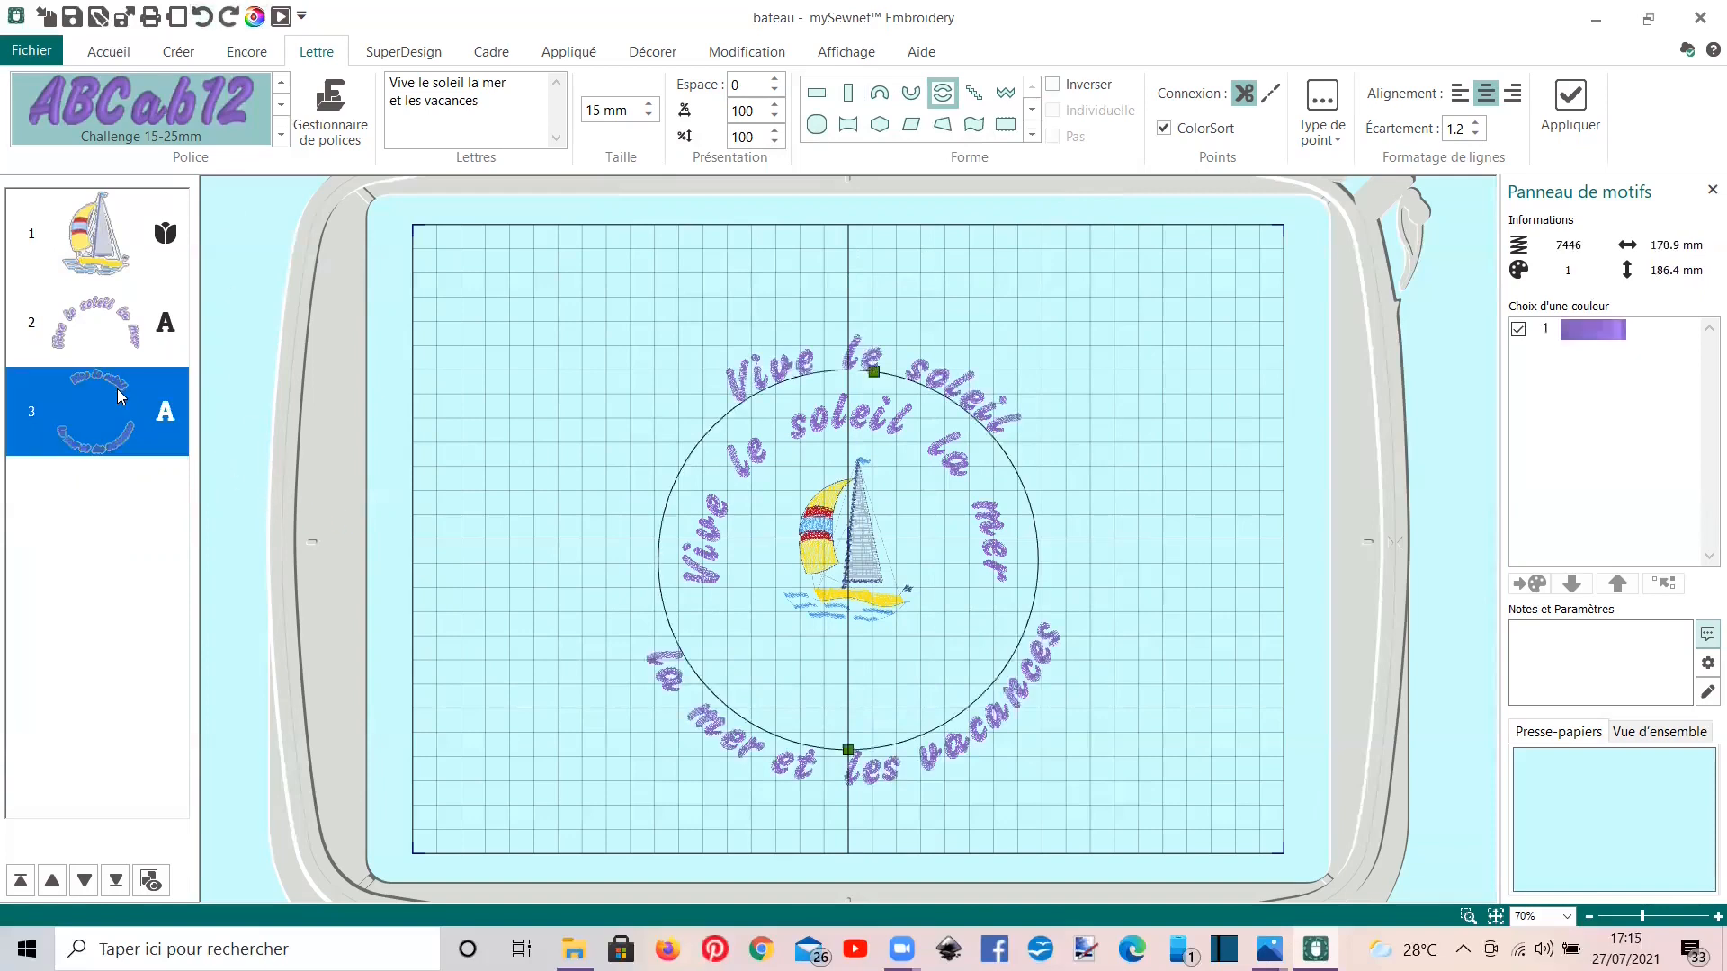
pyautogui.press('Delete')
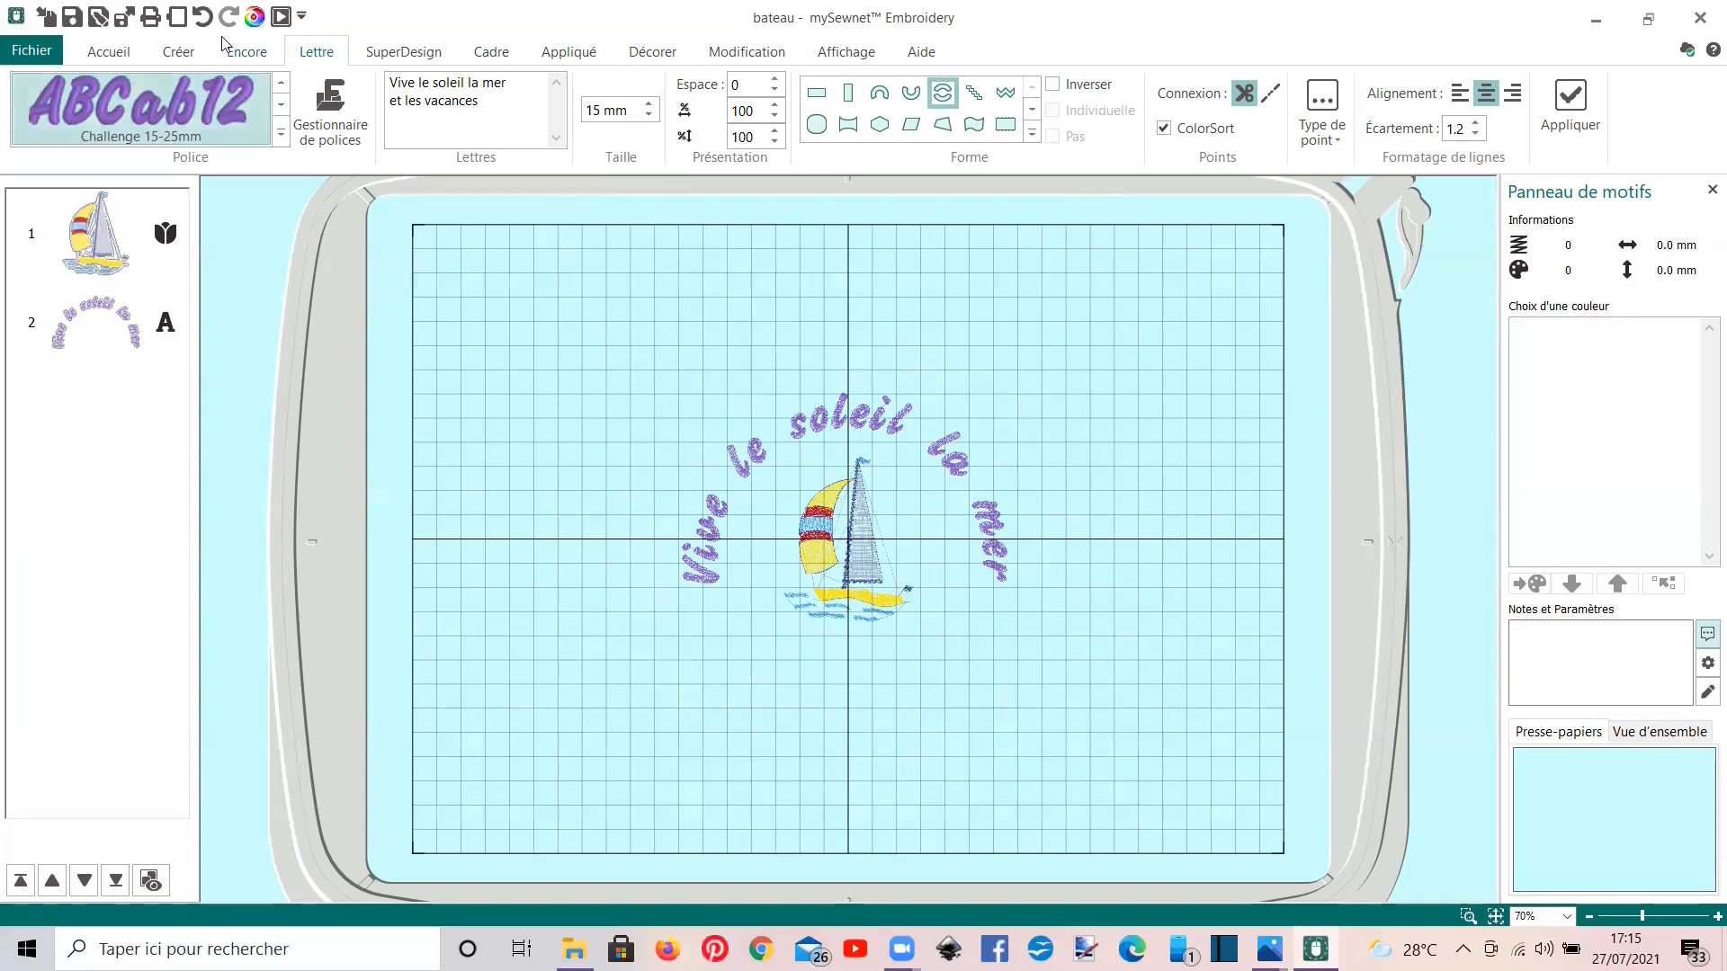
pyautogui.click(198, 15)
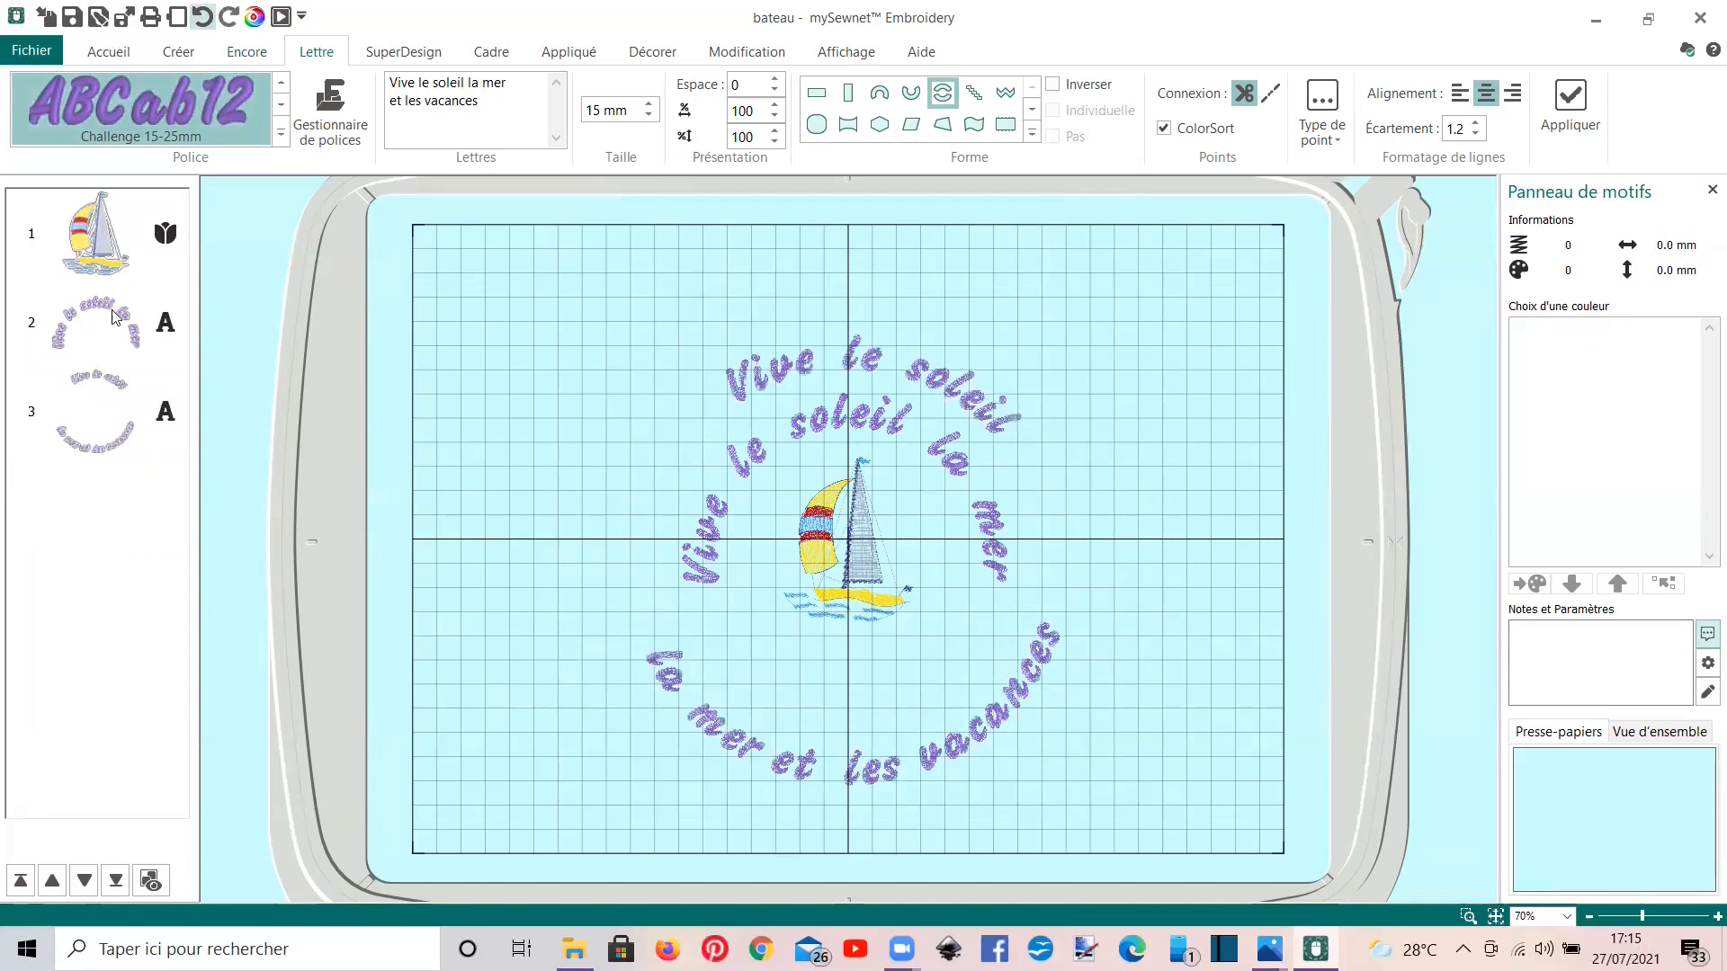
pyautogui.click(115, 316)
pyautogui.press('Delete')
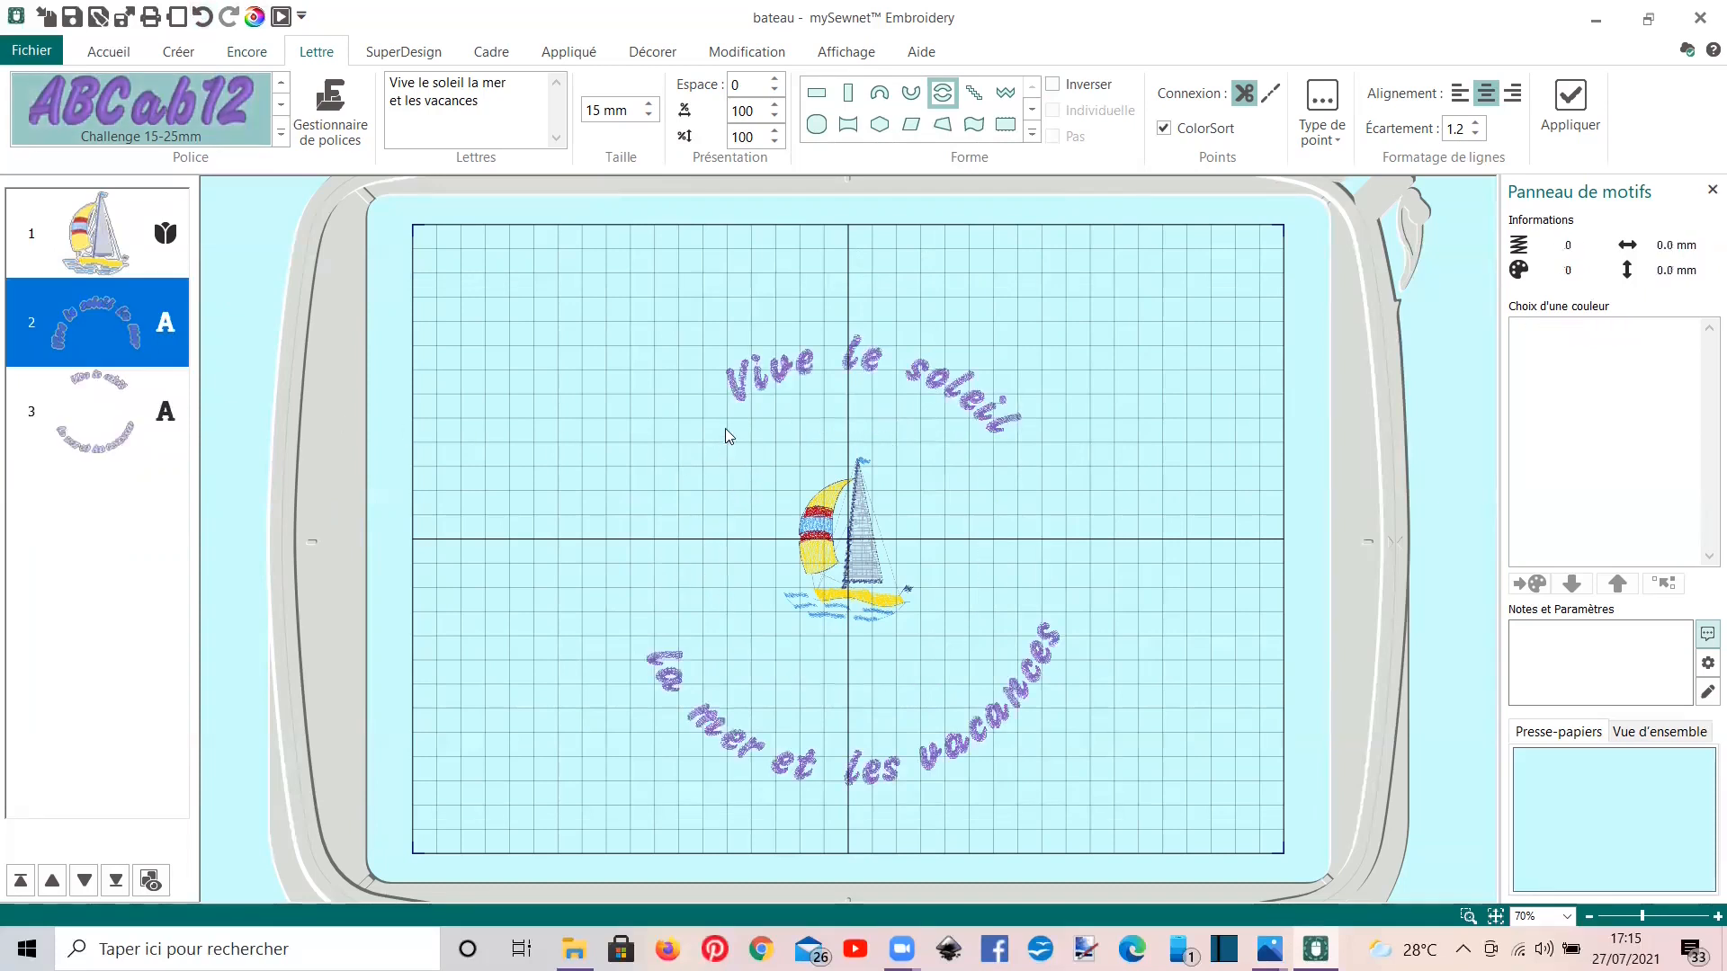
# Step: Shrink the two-sided lettering to about 137 mm wide around the sailboat and slide its lower text slightly to the right along the circle
pyautogui.click(743, 409)
pyautogui.moveTo(873, 371); pyautogui.dragTo(850, 421)
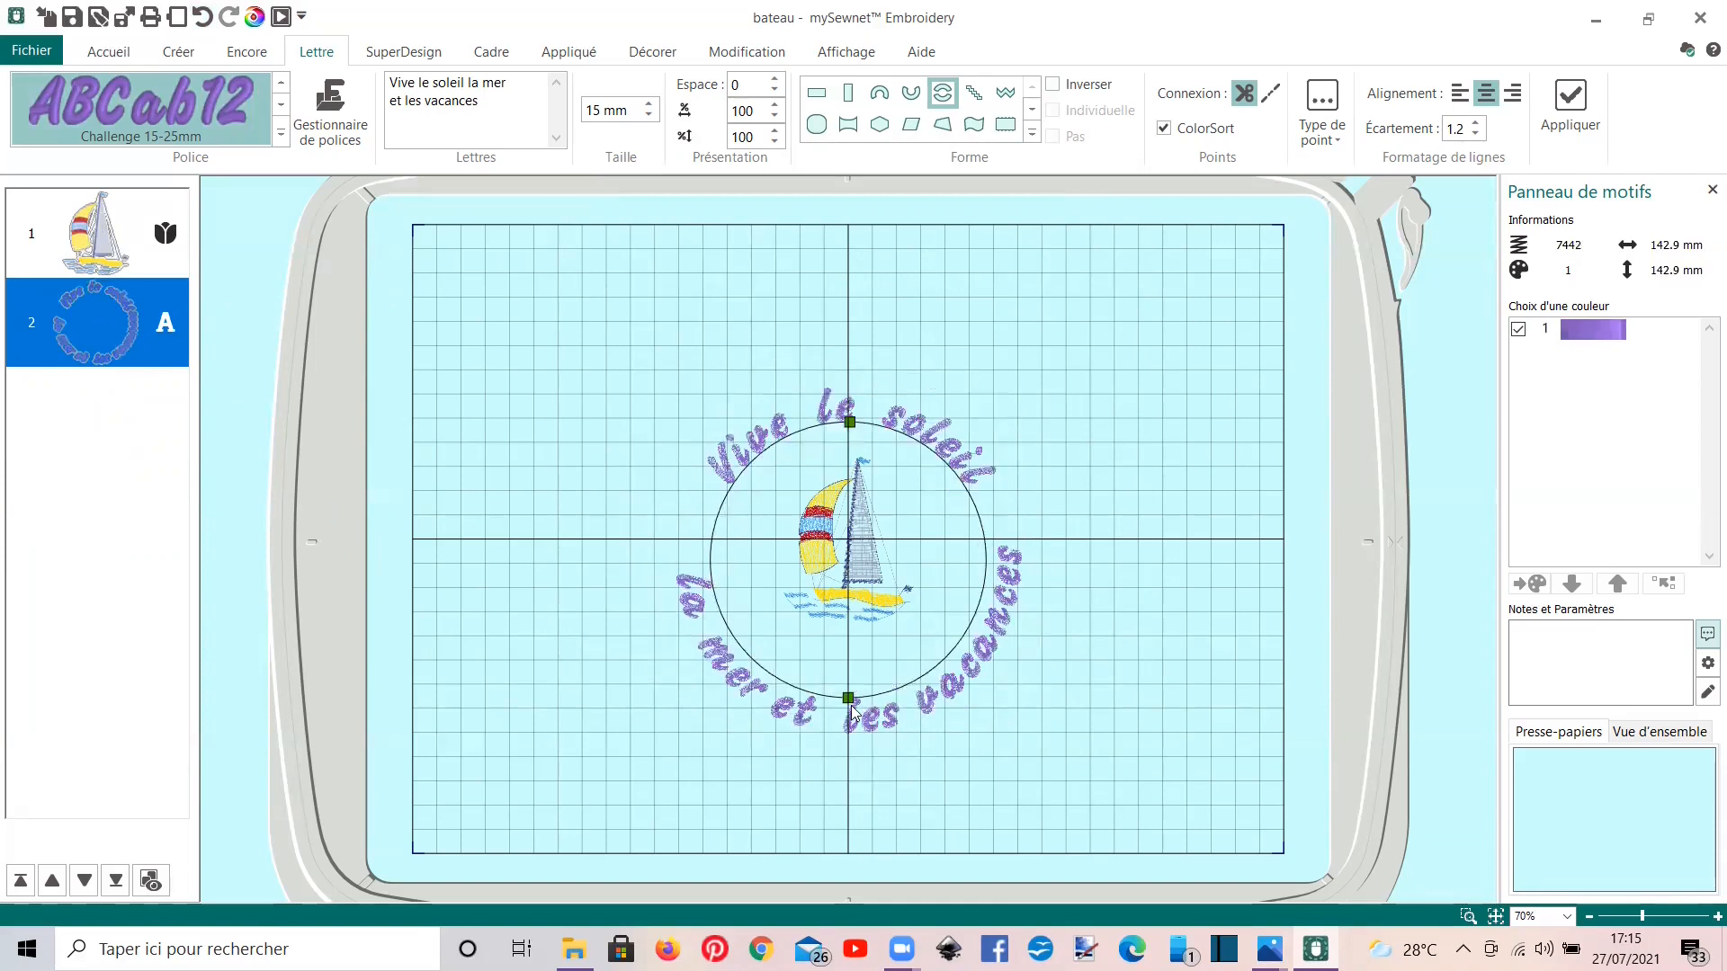
pyautogui.moveTo(842, 699); pyautogui.dragTo(839, 698)
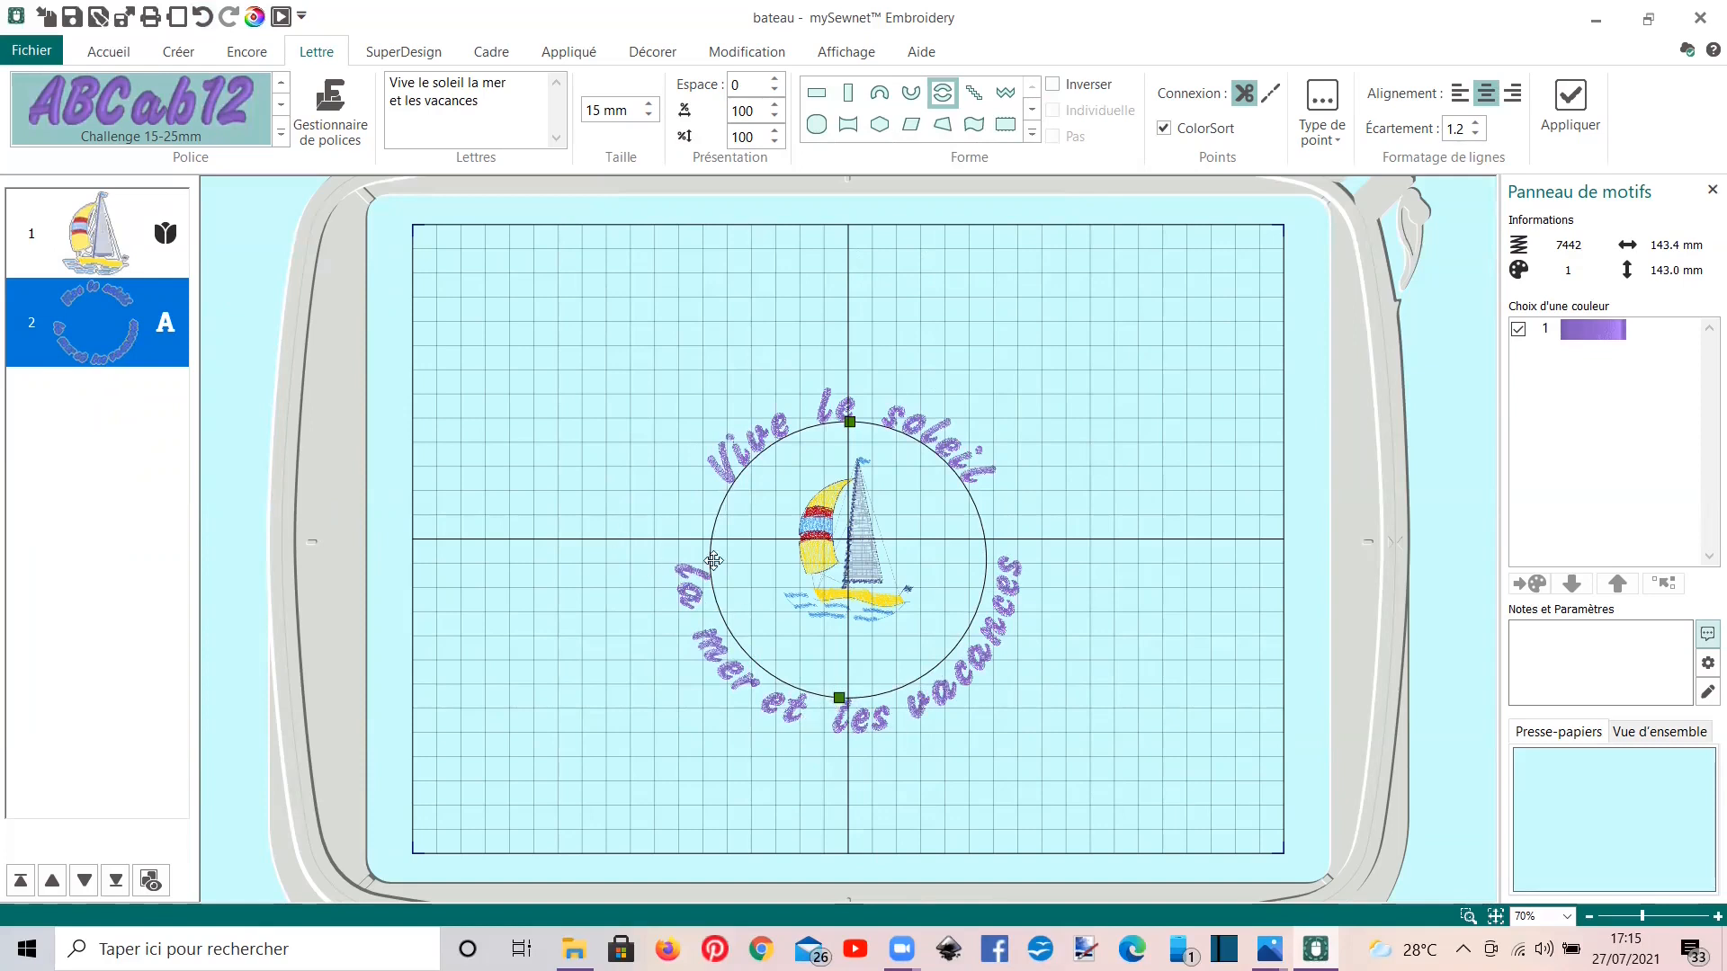
pyautogui.moveTo(838, 701); pyautogui.dragTo(884, 701)
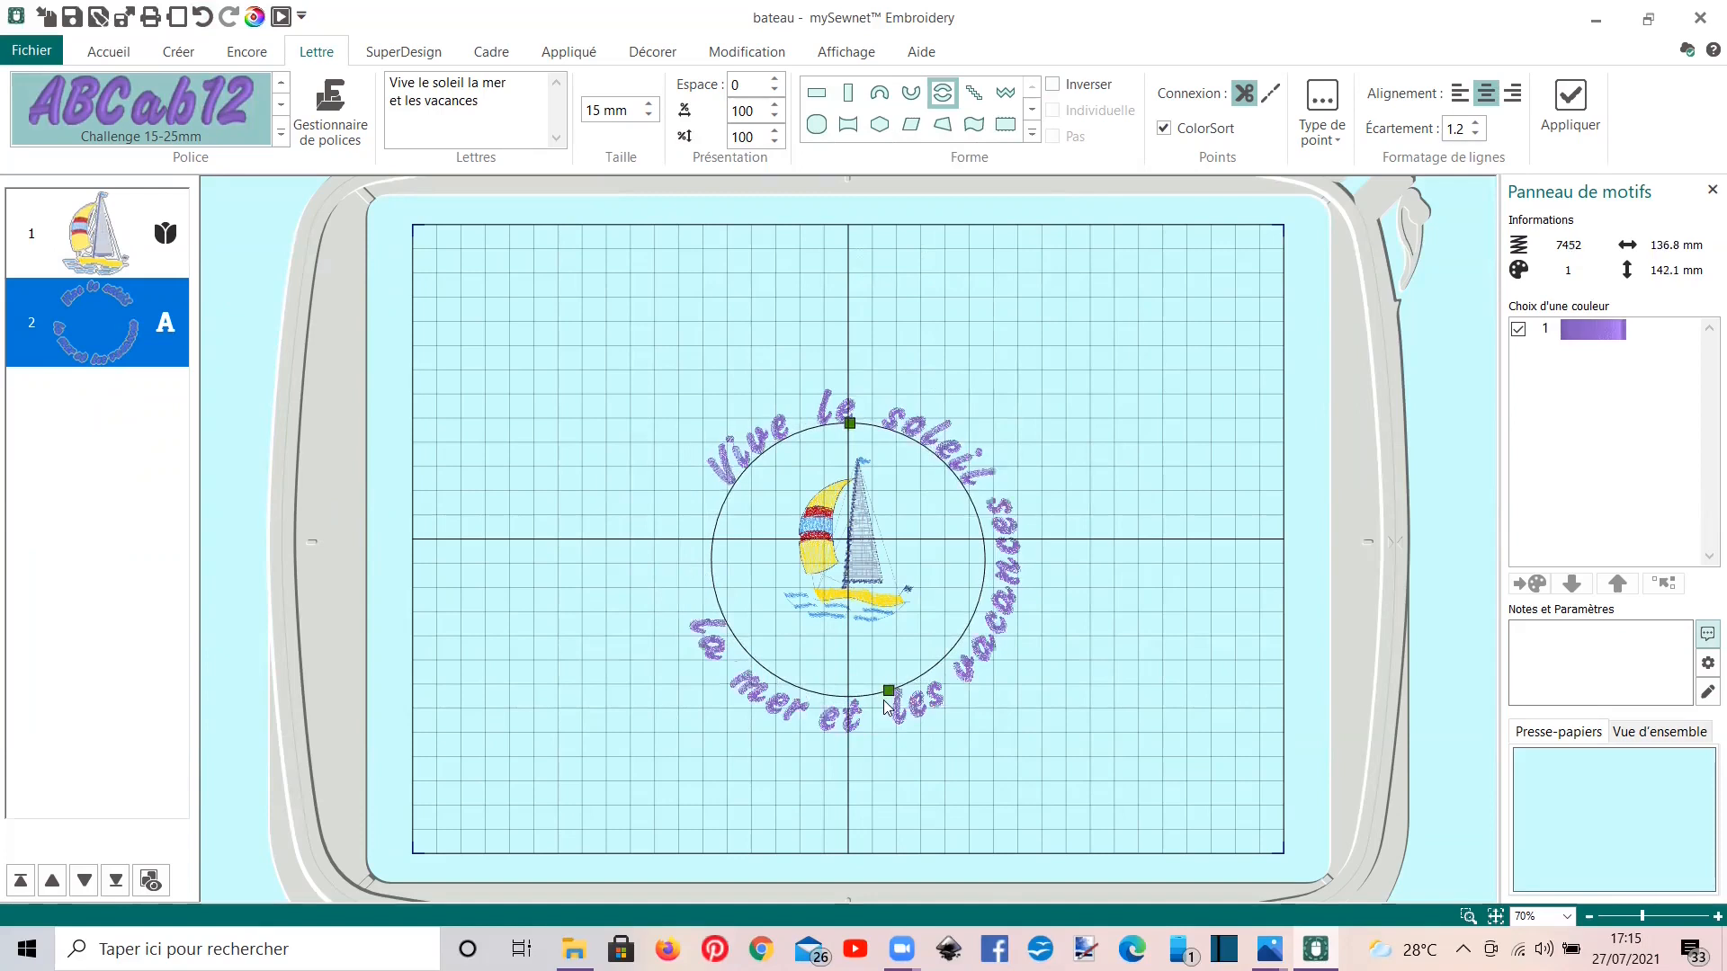
# Step: Try "Vive le soleil" further left on the upper arc, bring it back near the top and size the circle lettering to about 138 mm wide
pyautogui.moveTo(847, 430); pyautogui.dragTo(795, 434)
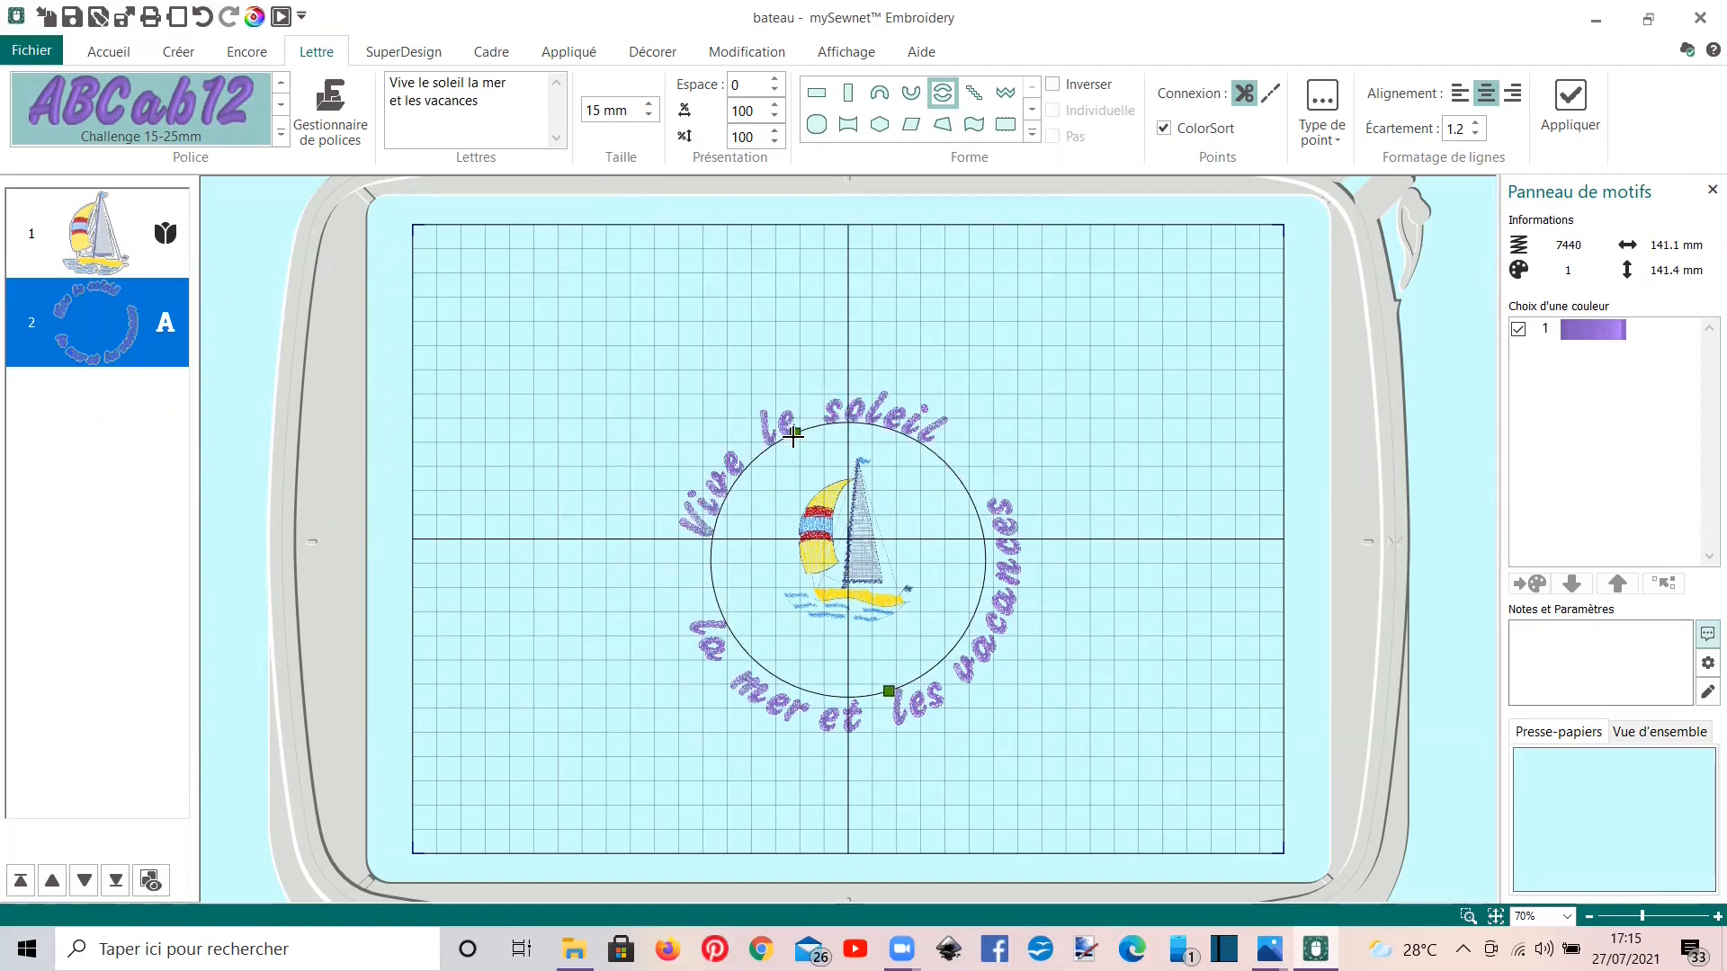
pyautogui.moveTo(793, 435); pyautogui.dragTo(777, 447)
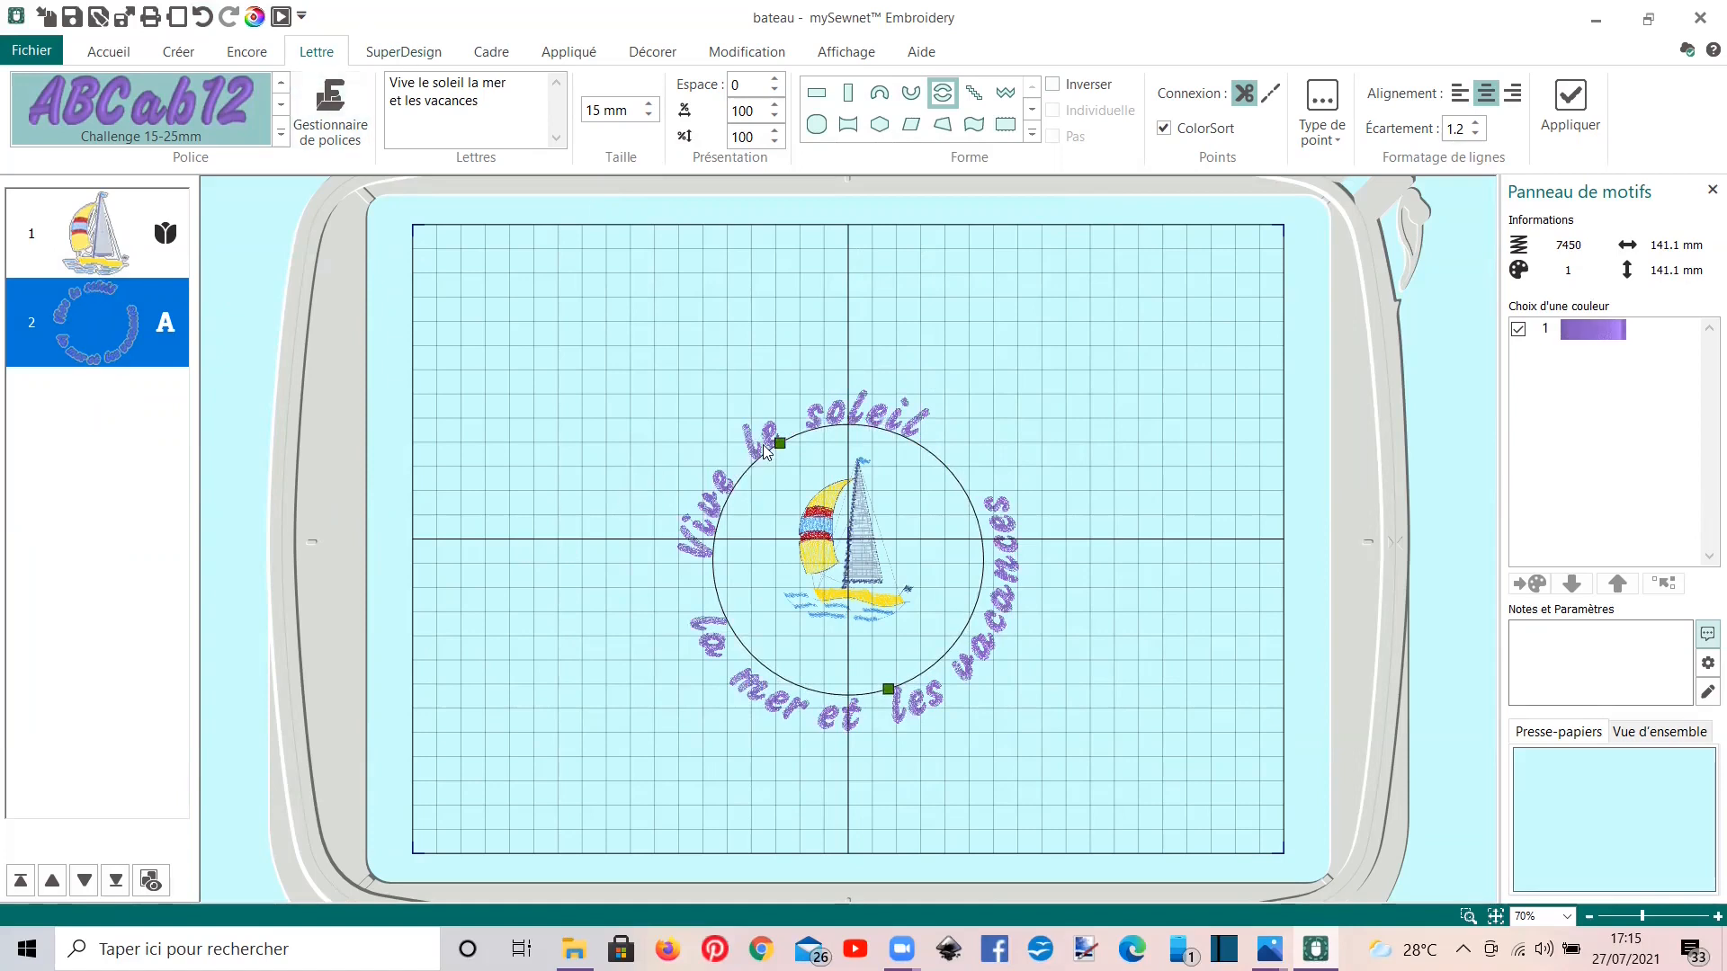
pyautogui.moveTo(778, 443); pyautogui.dragTo(840, 417)
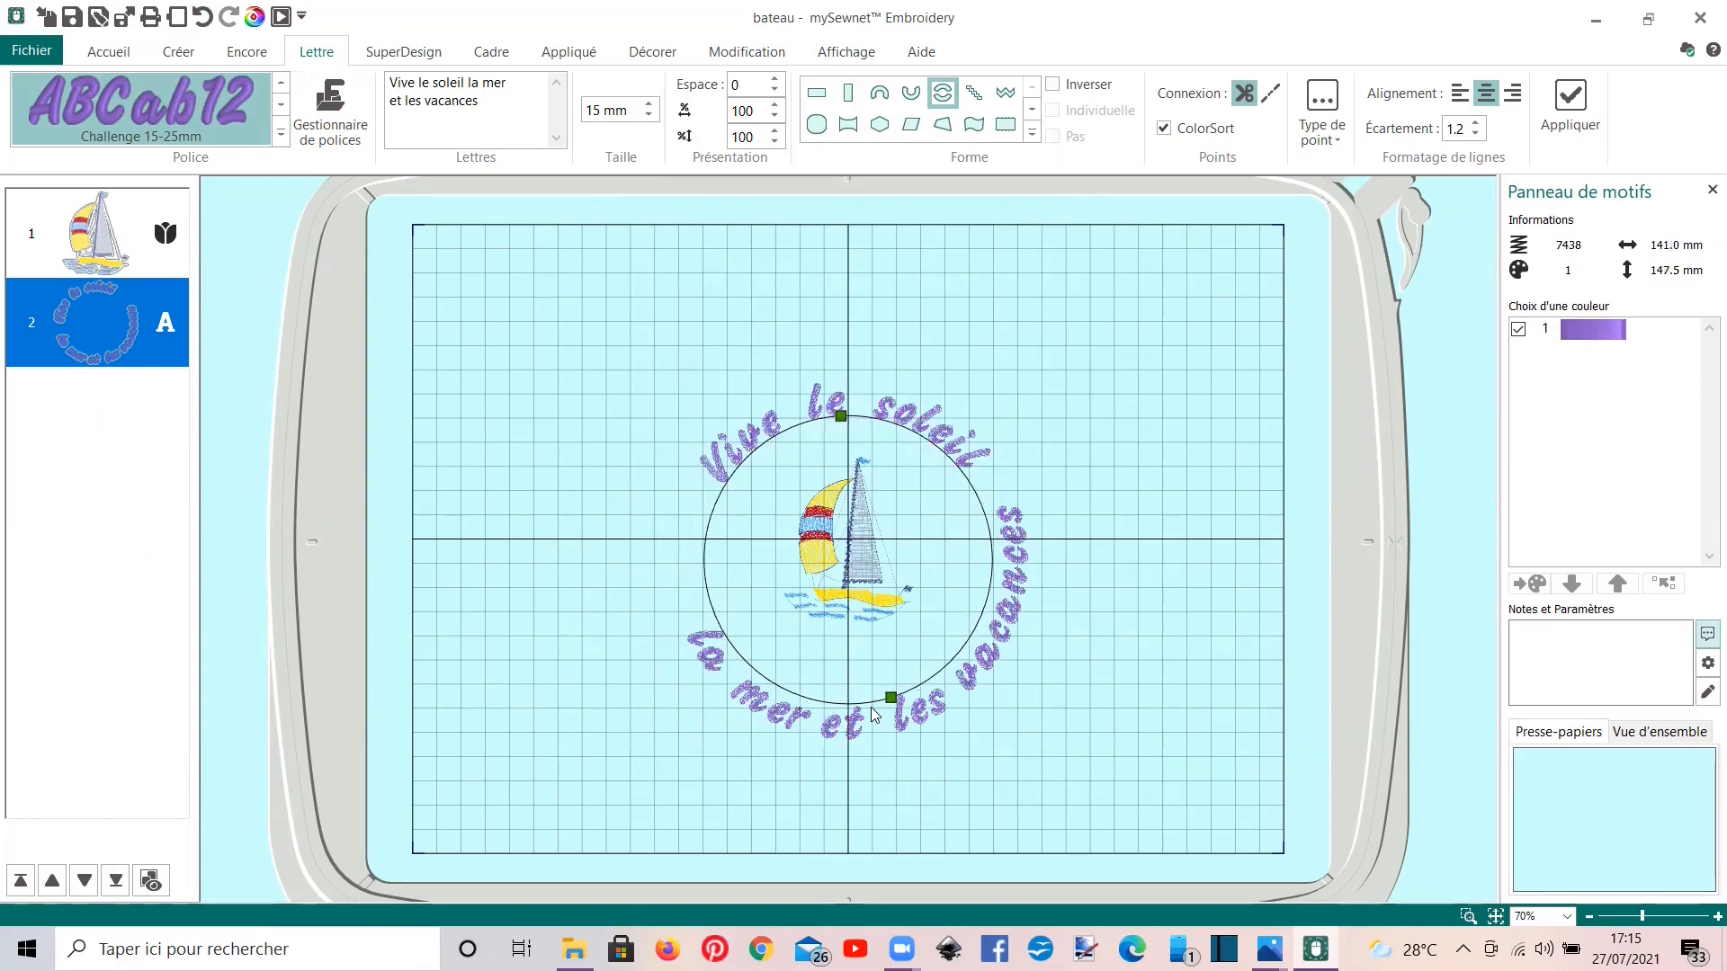
pyautogui.moveTo(891, 697)
pyautogui.mouseDown()
pyautogui.moveTo(812, 686)
pyautogui.moveTo(884, 692)
pyautogui.mouseUp()
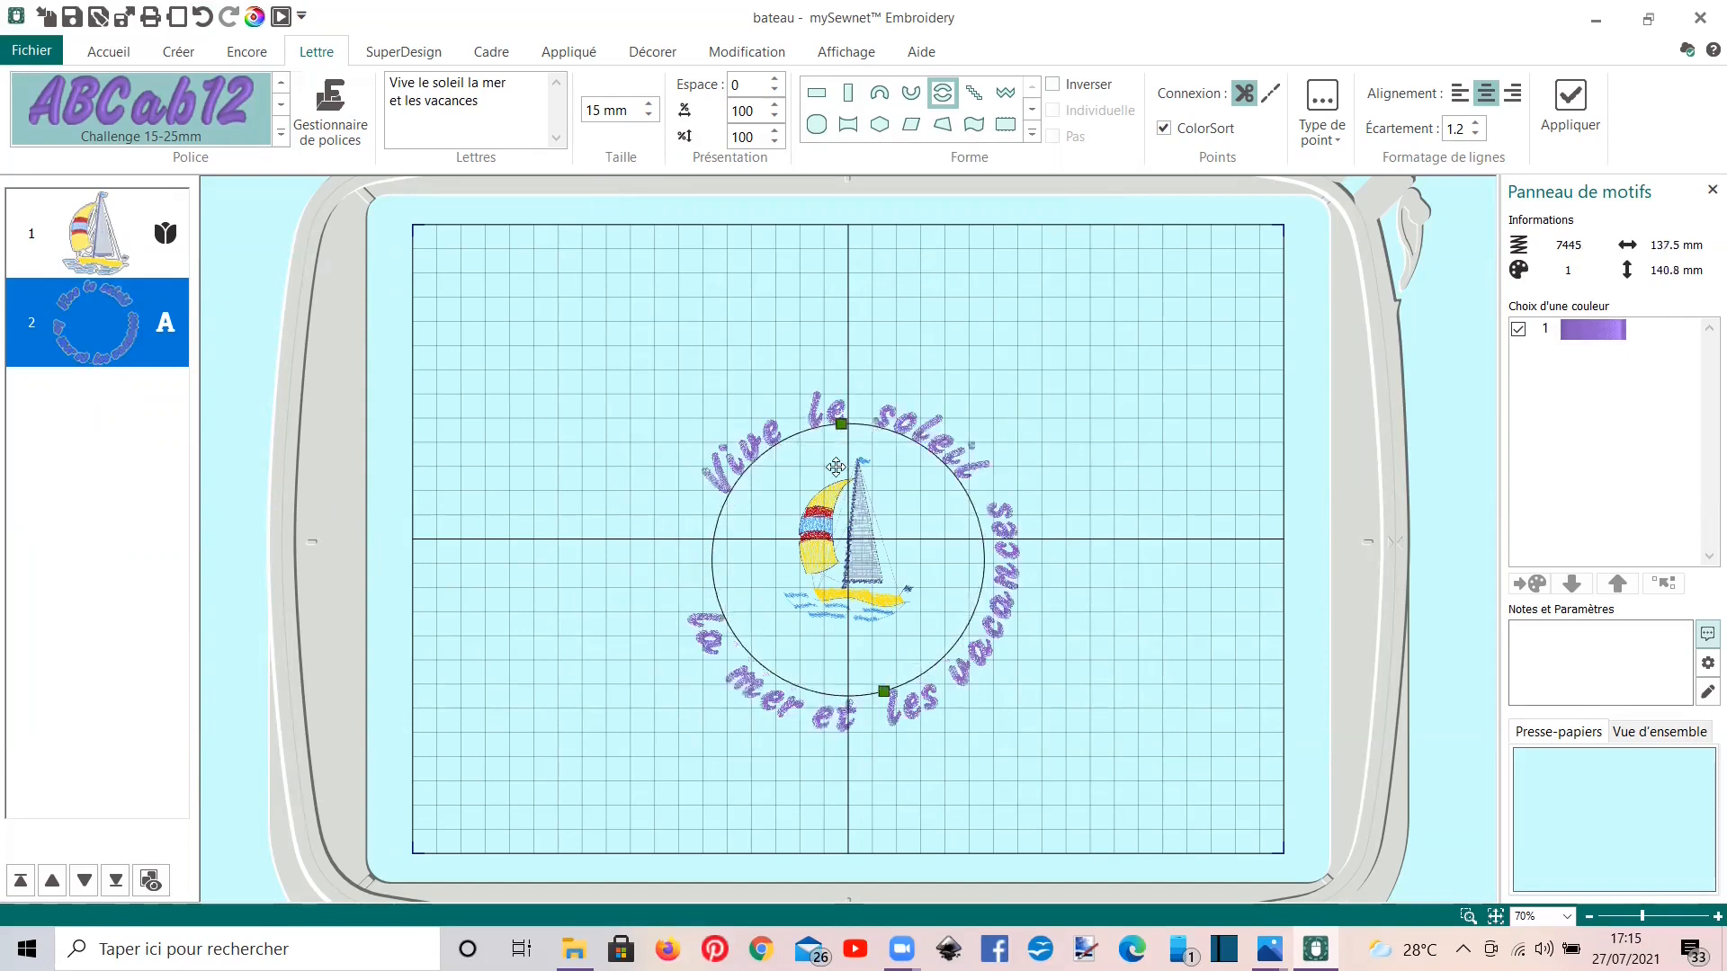
# Step: Recentre both texts near the vertical axis, shrink the circle lettering to about 133 mm around the sailboat and preview the stitched design
pyautogui.moveTo(843, 425)
pyautogui.mouseDown()
pyautogui.moveTo(747, 457)
pyautogui.moveTo(850, 414)
pyautogui.mouseUp()
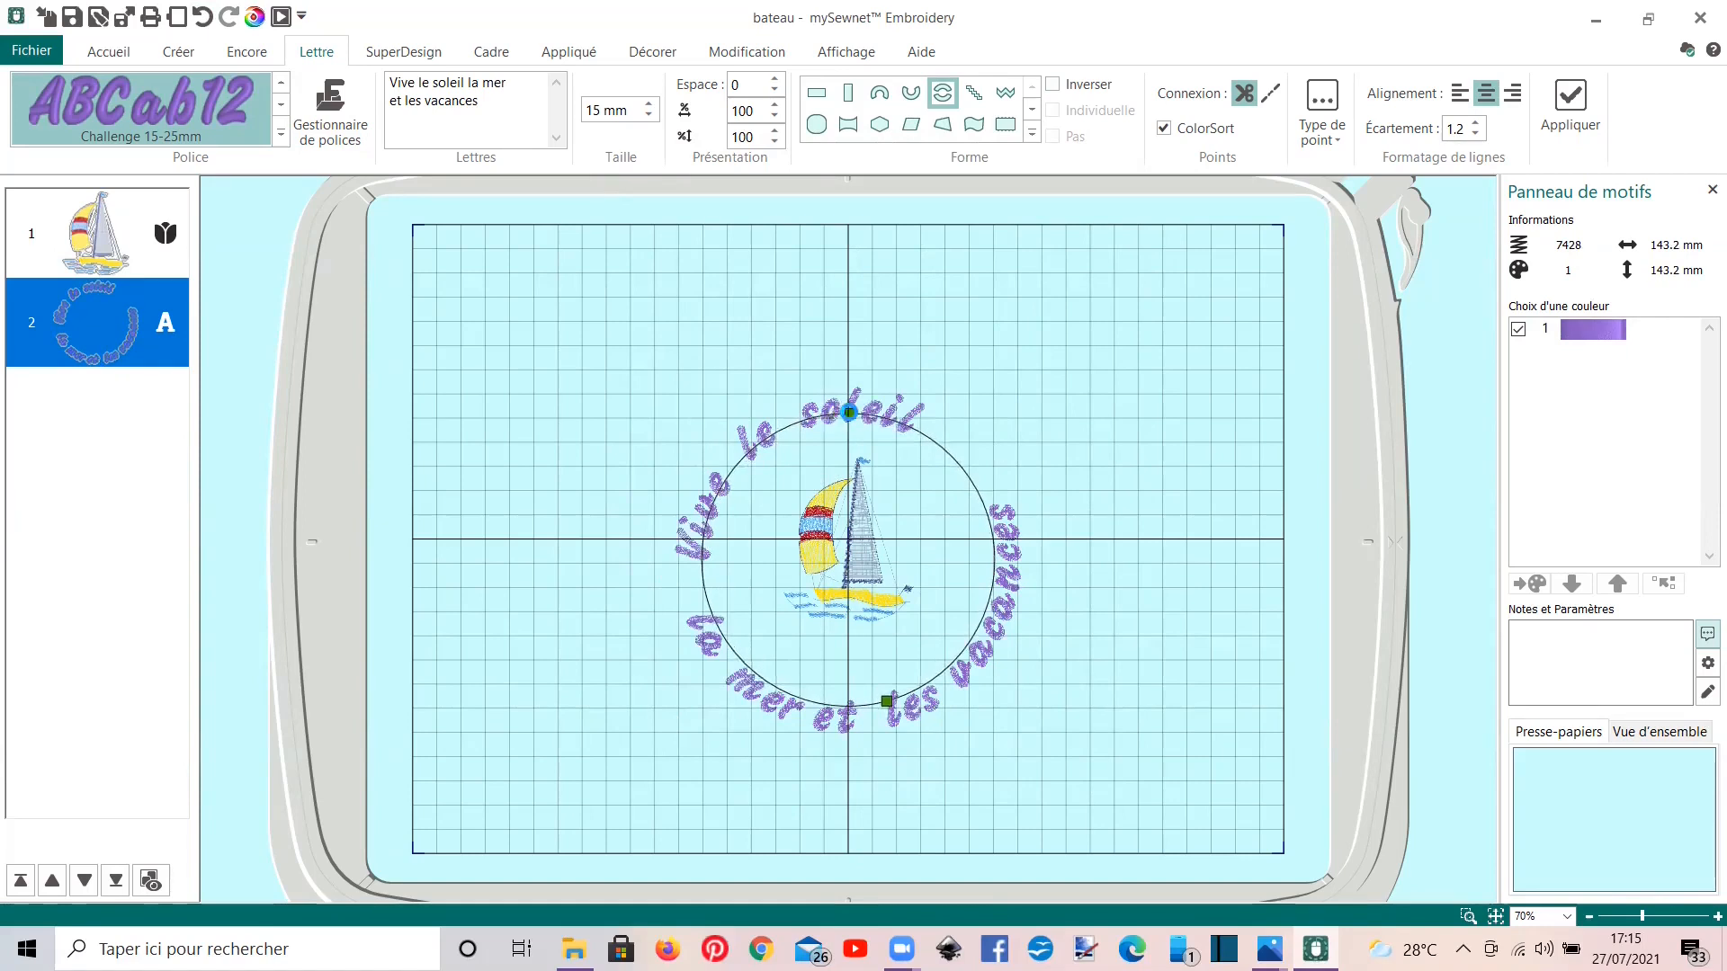
pyautogui.moveTo(892, 699); pyautogui.dragTo(848, 703)
pyautogui.moveTo(793, 467); pyautogui.dragTo(802, 451)
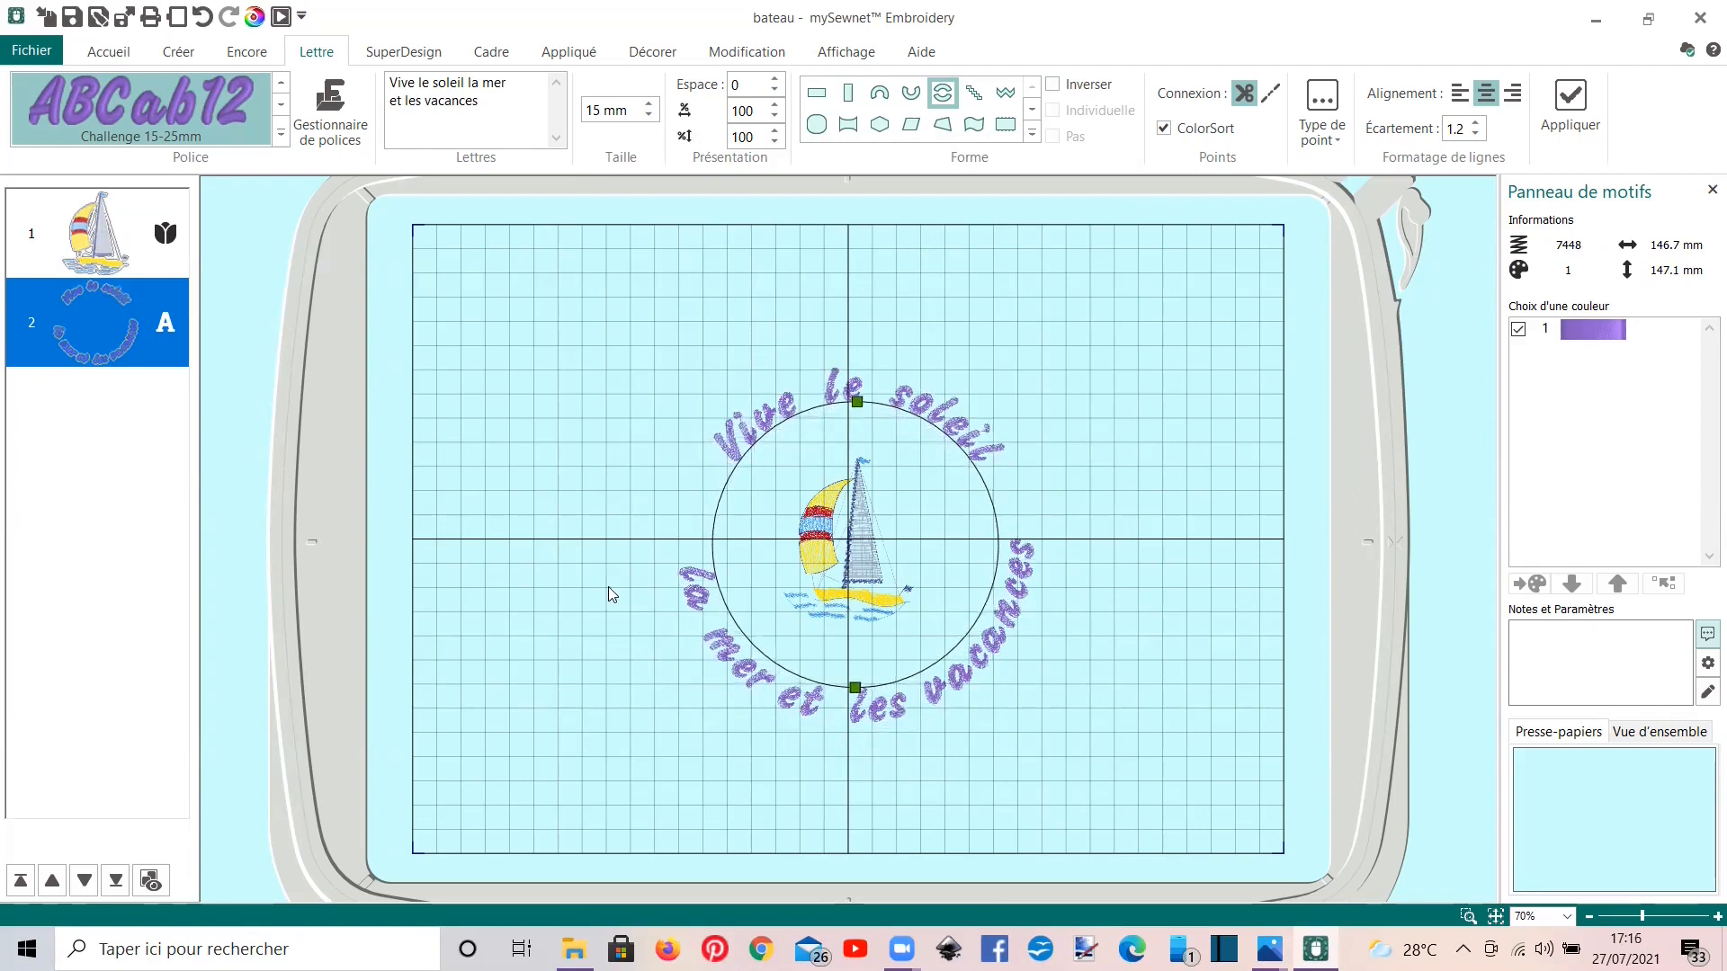
pyautogui.moveTo(854, 399); pyautogui.dragTo(848, 415)
pyautogui.click(664, 455)
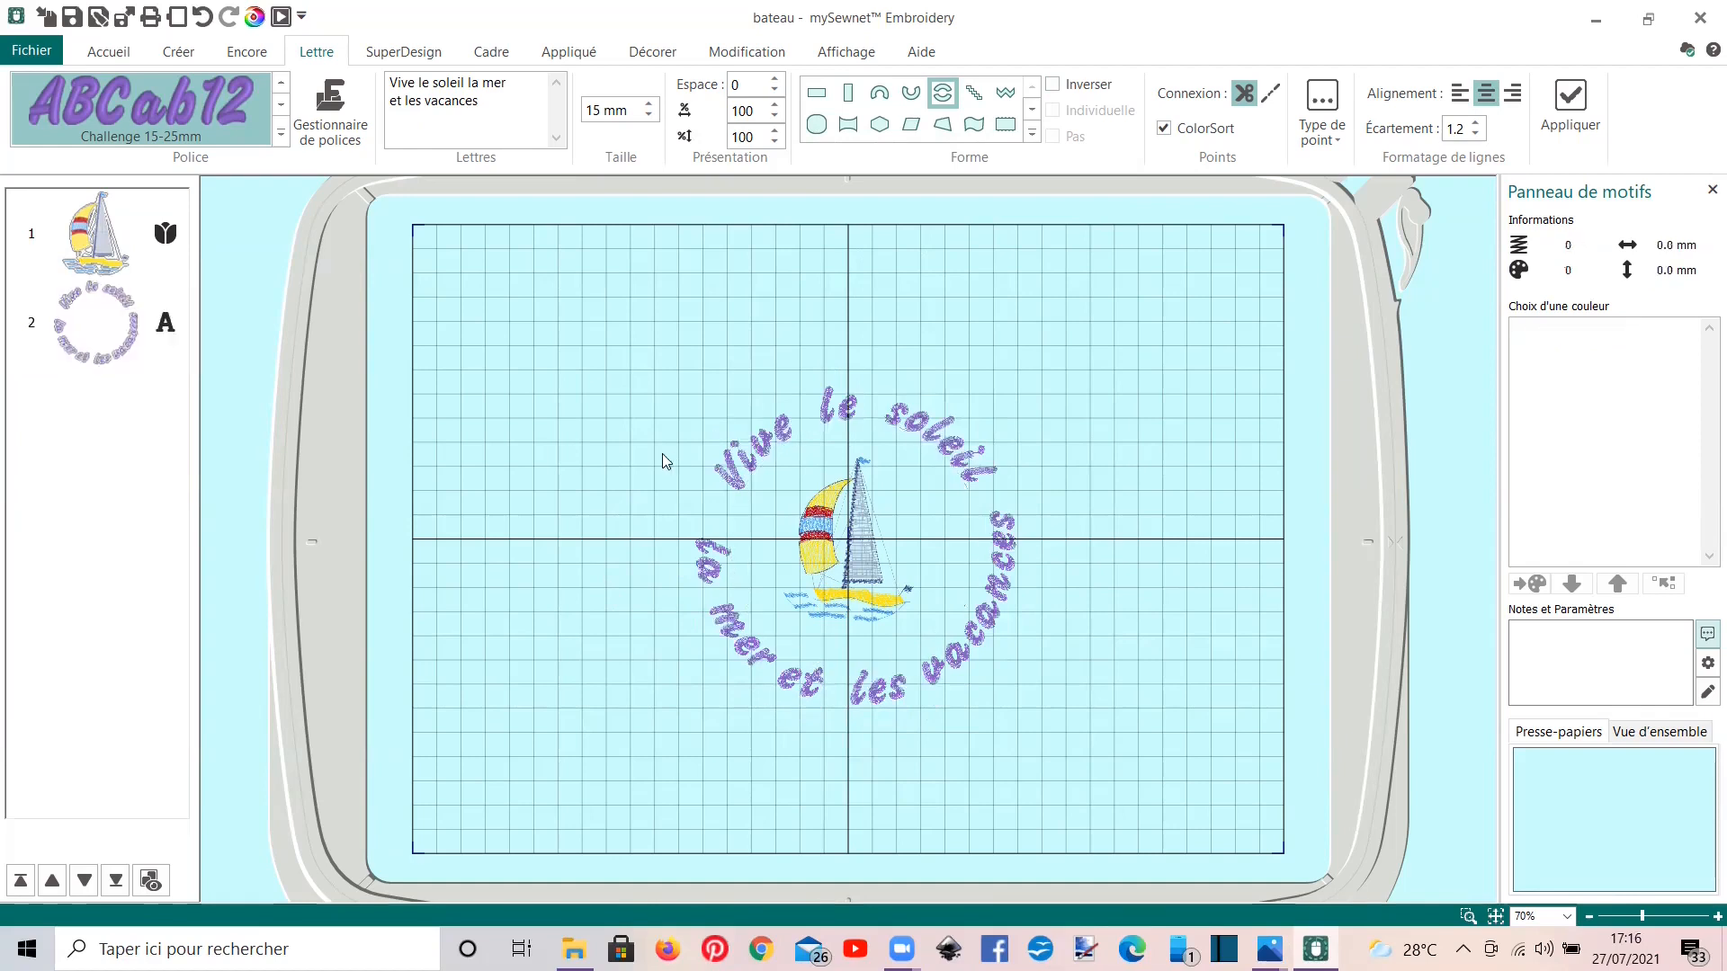
pyautogui.click(281, 17)
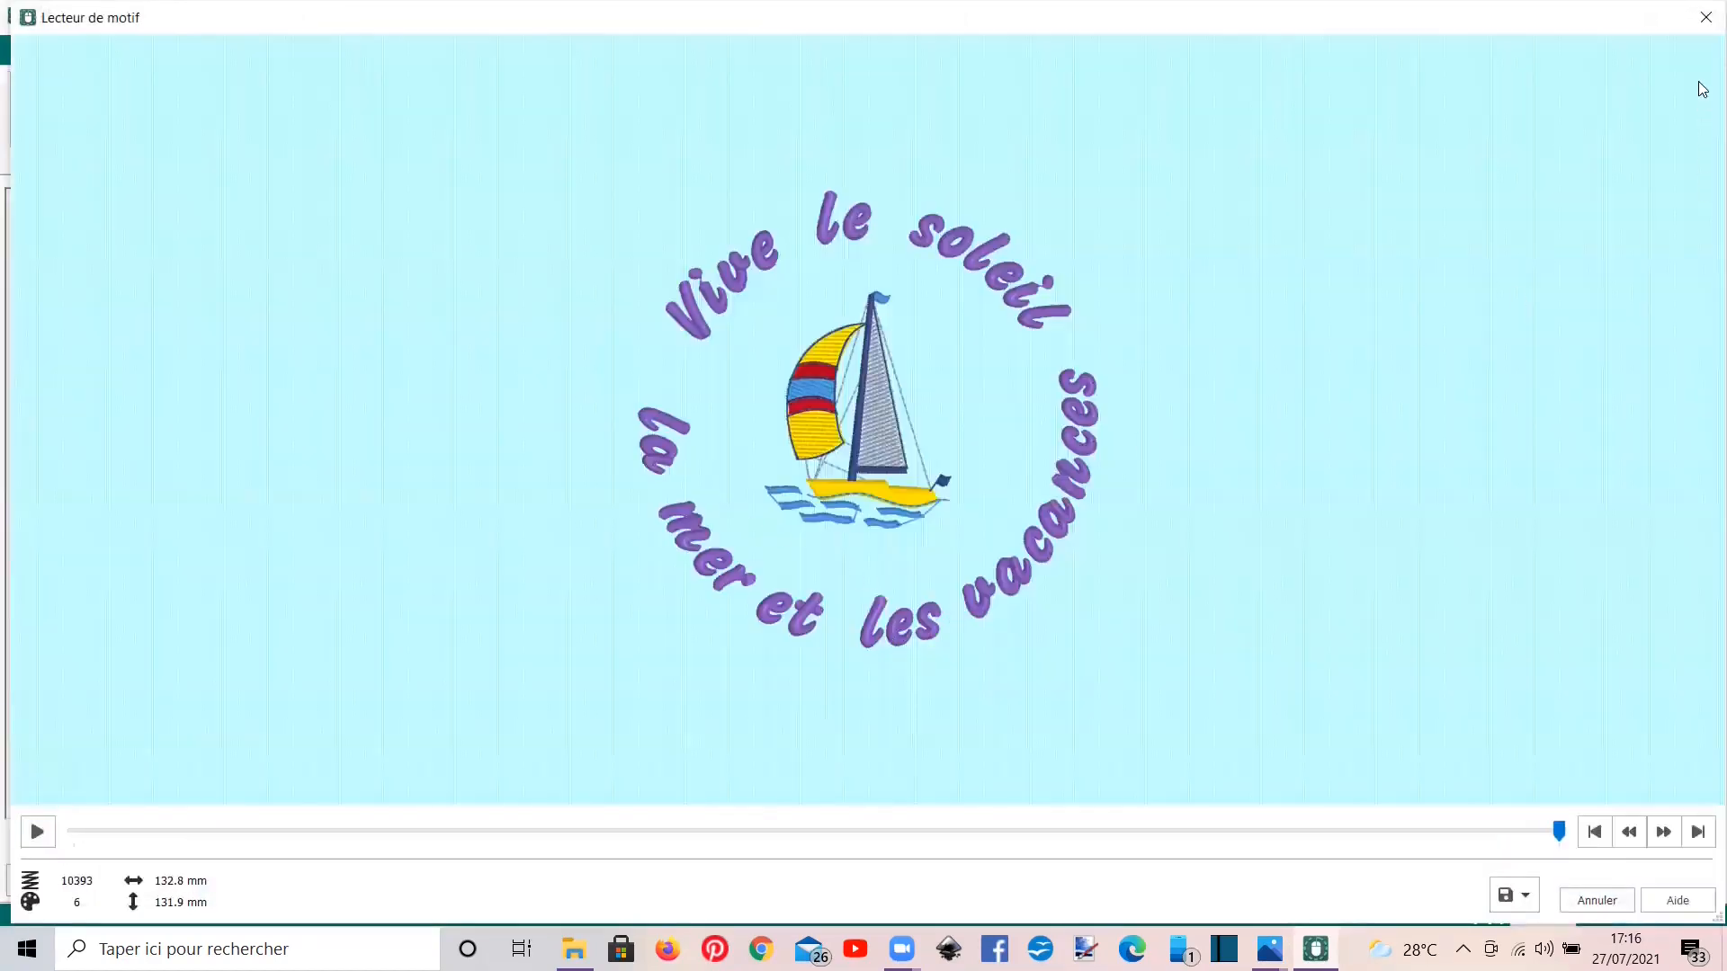
pyautogui.click(1706, 17)
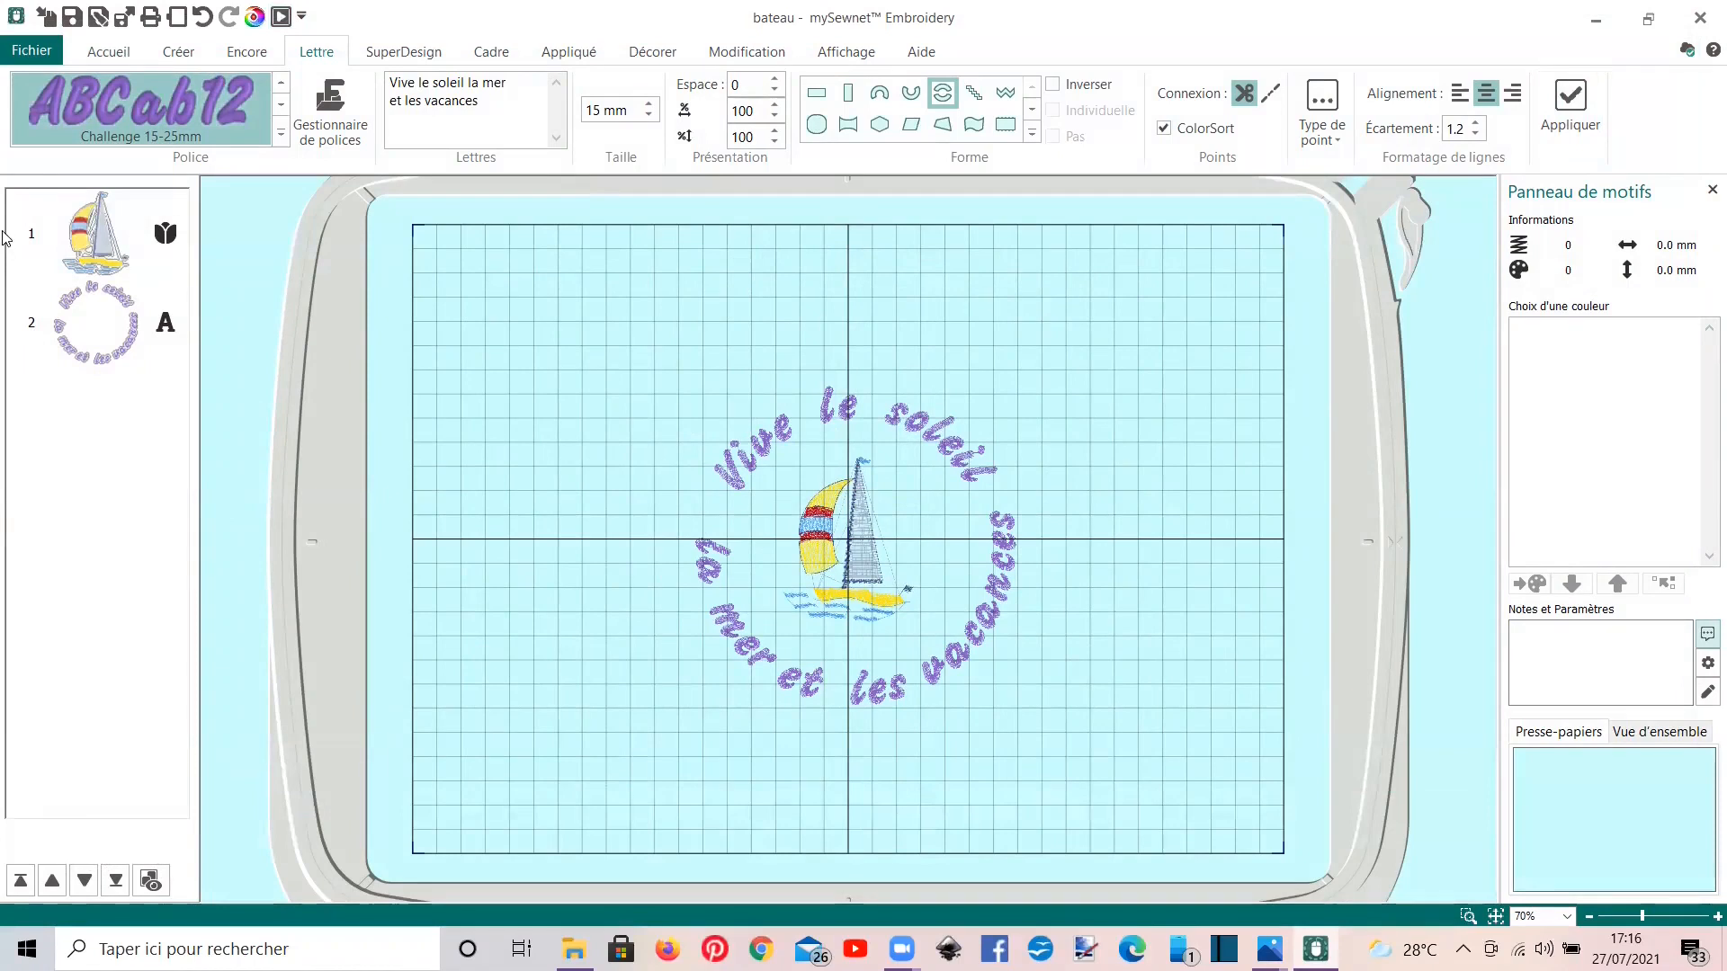
# Step: Select the whole design and group the sailboat with its circle lettering
pyautogui.click(112, 45)
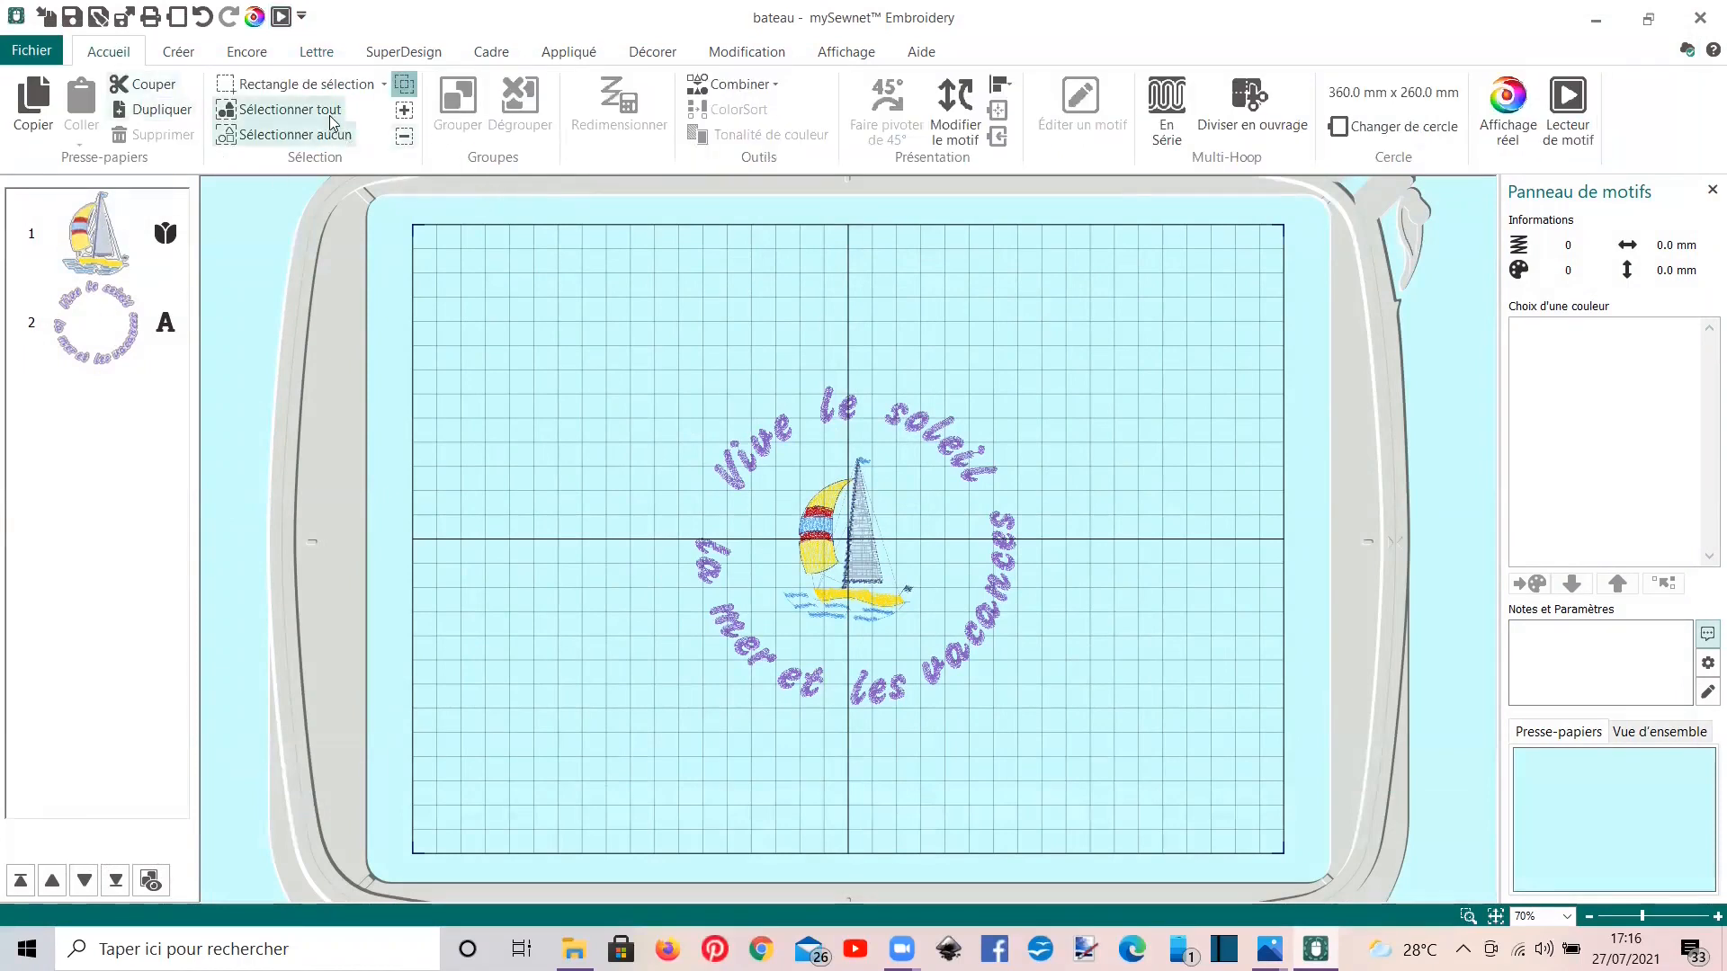
pyautogui.click(290, 109)
pyautogui.click(460, 108)
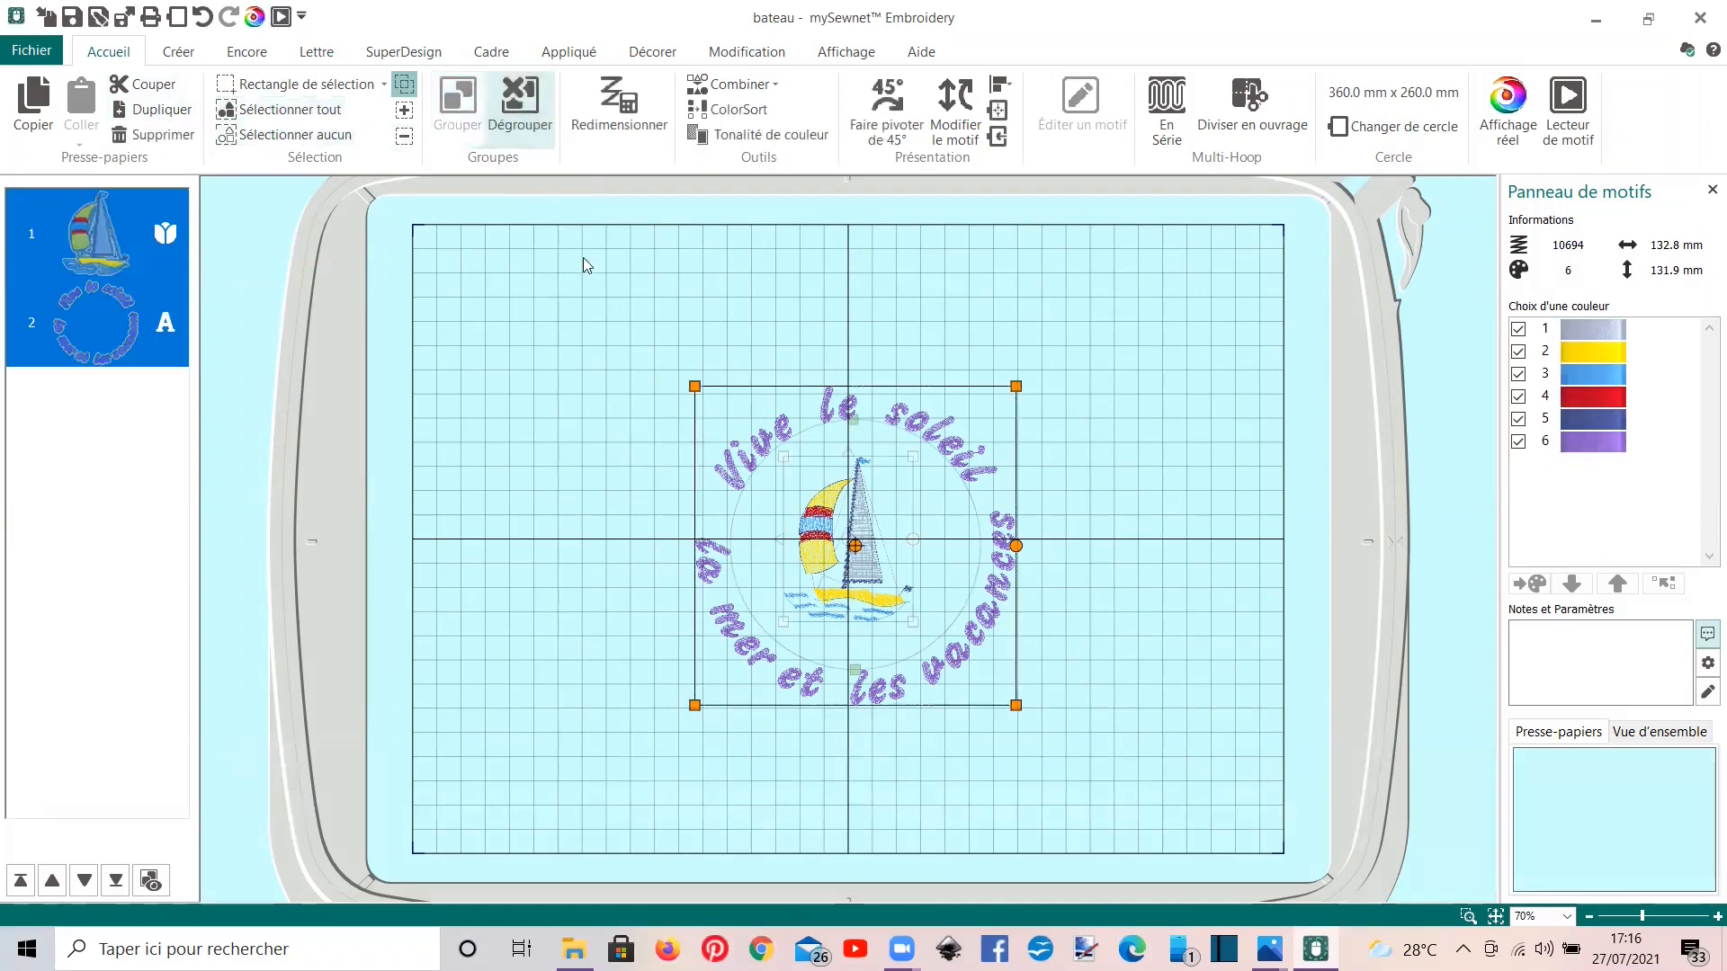
# Step: Reposition the grouped design at the hoop's centre and choose the round Applique Shields 1 frame with a 3.2 mm margin
pyautogui.moveTo(765, 518)
pyautogui.mouseDown()
pyautogui.moveTo(387, 420)
pyautogui.moveTo(801, 488)
pyautogui.moveTo(416, 467)
pyautogui.moveTo(730, 529)
pyautogui.moveTo(762, 517)
pyautogui.mouseUp()
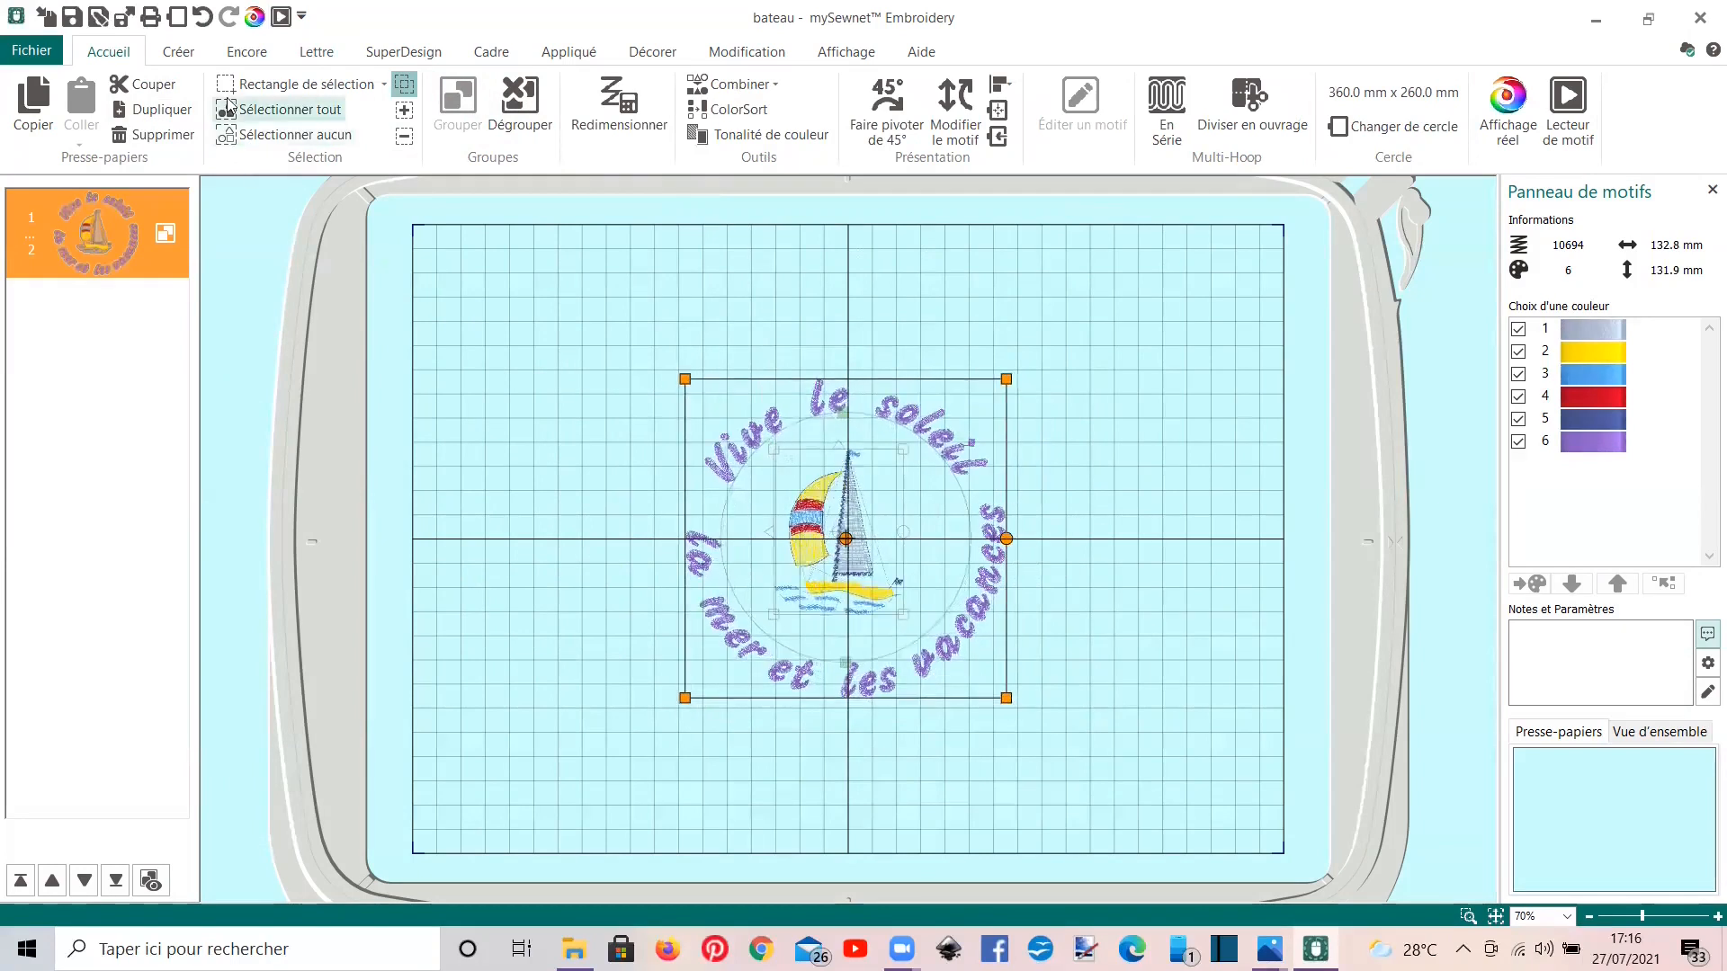
pyautogui.click(477, 56)
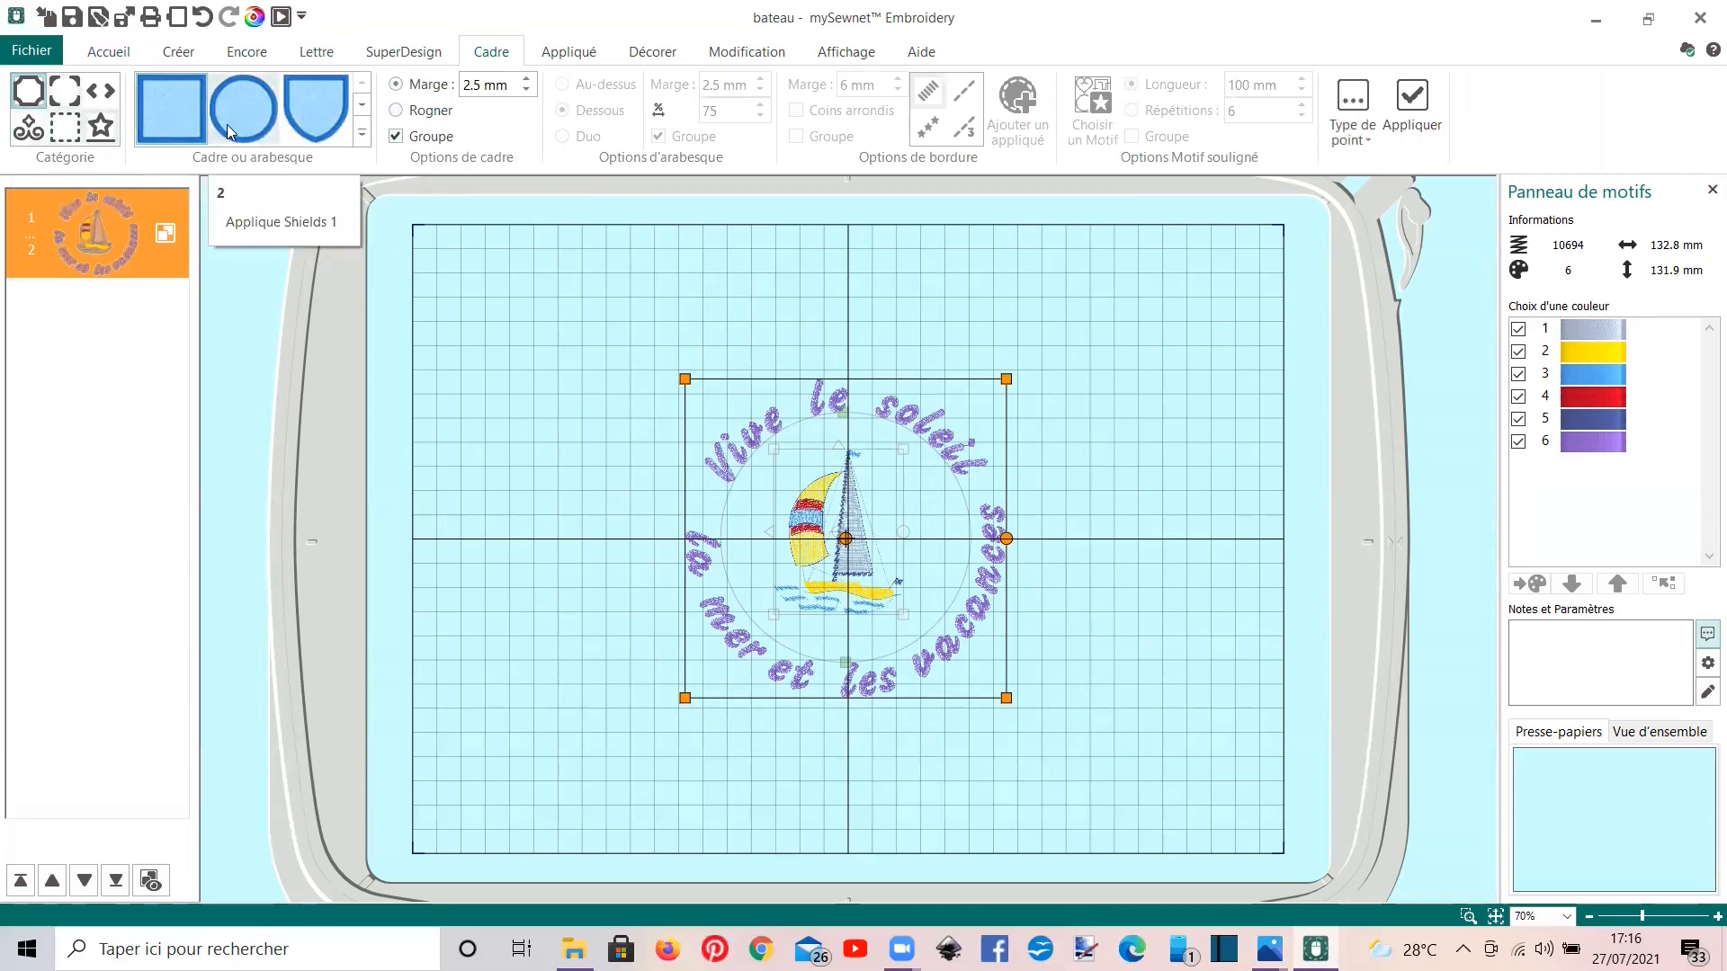
pyautogui.click(361, 134)
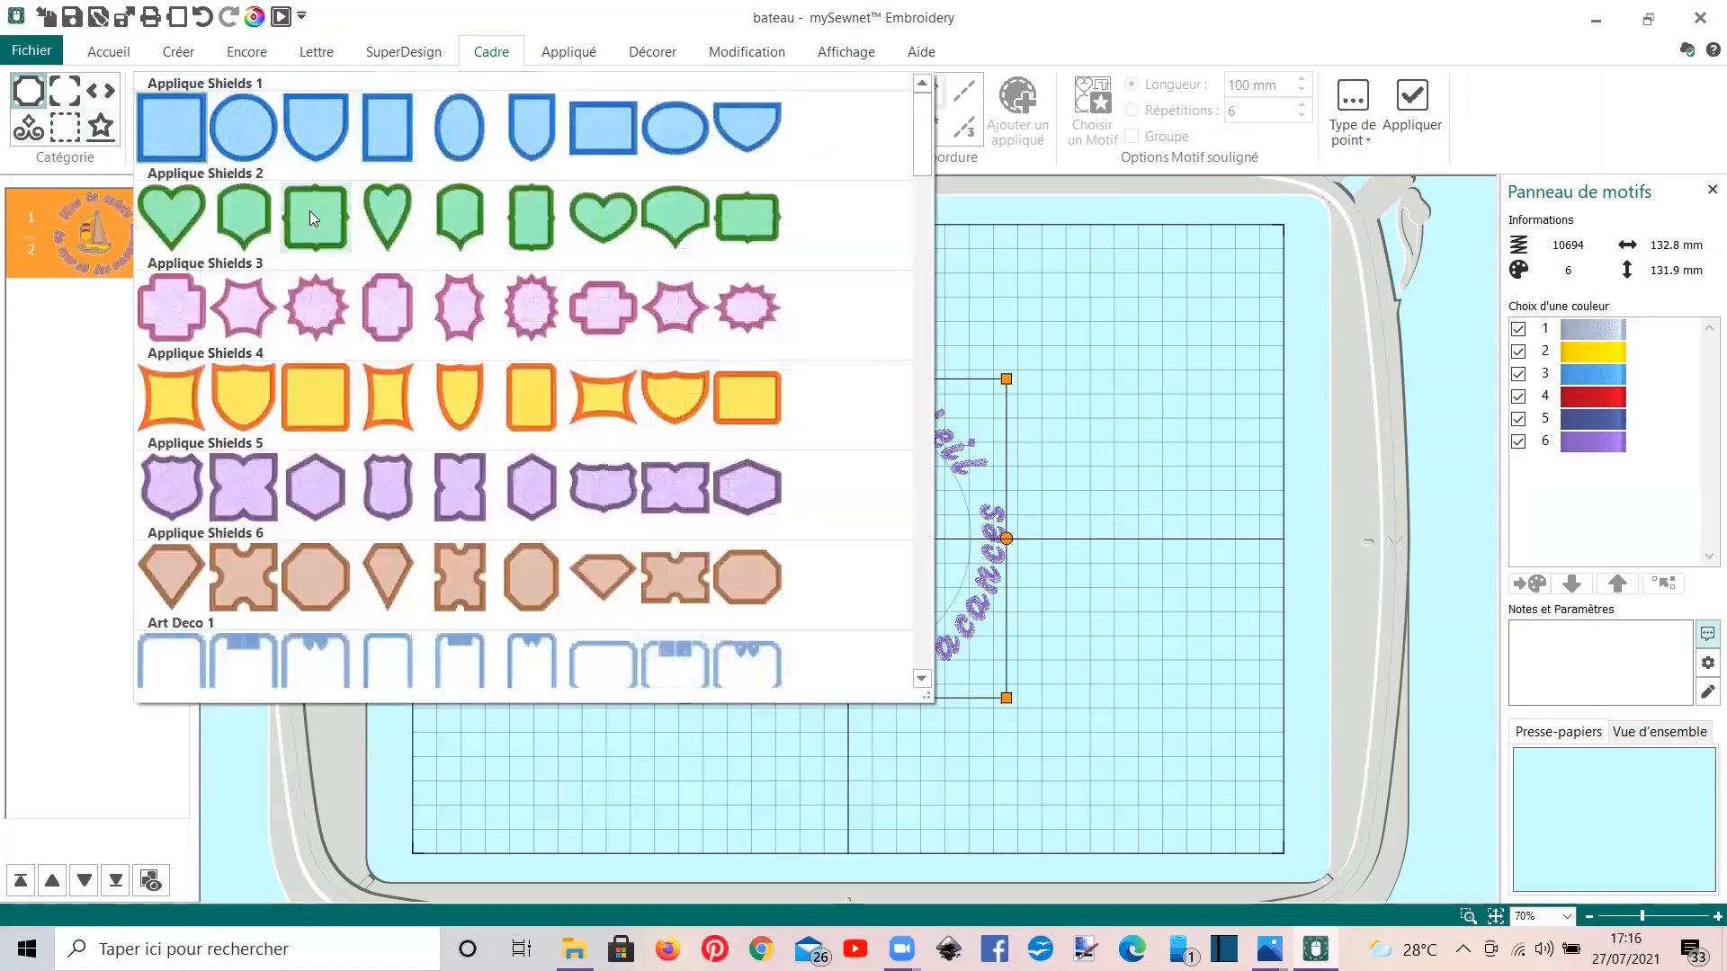
pyautogui.scroll(-10, 311, 339)
pyautogui.scroll(10, 311, 339)
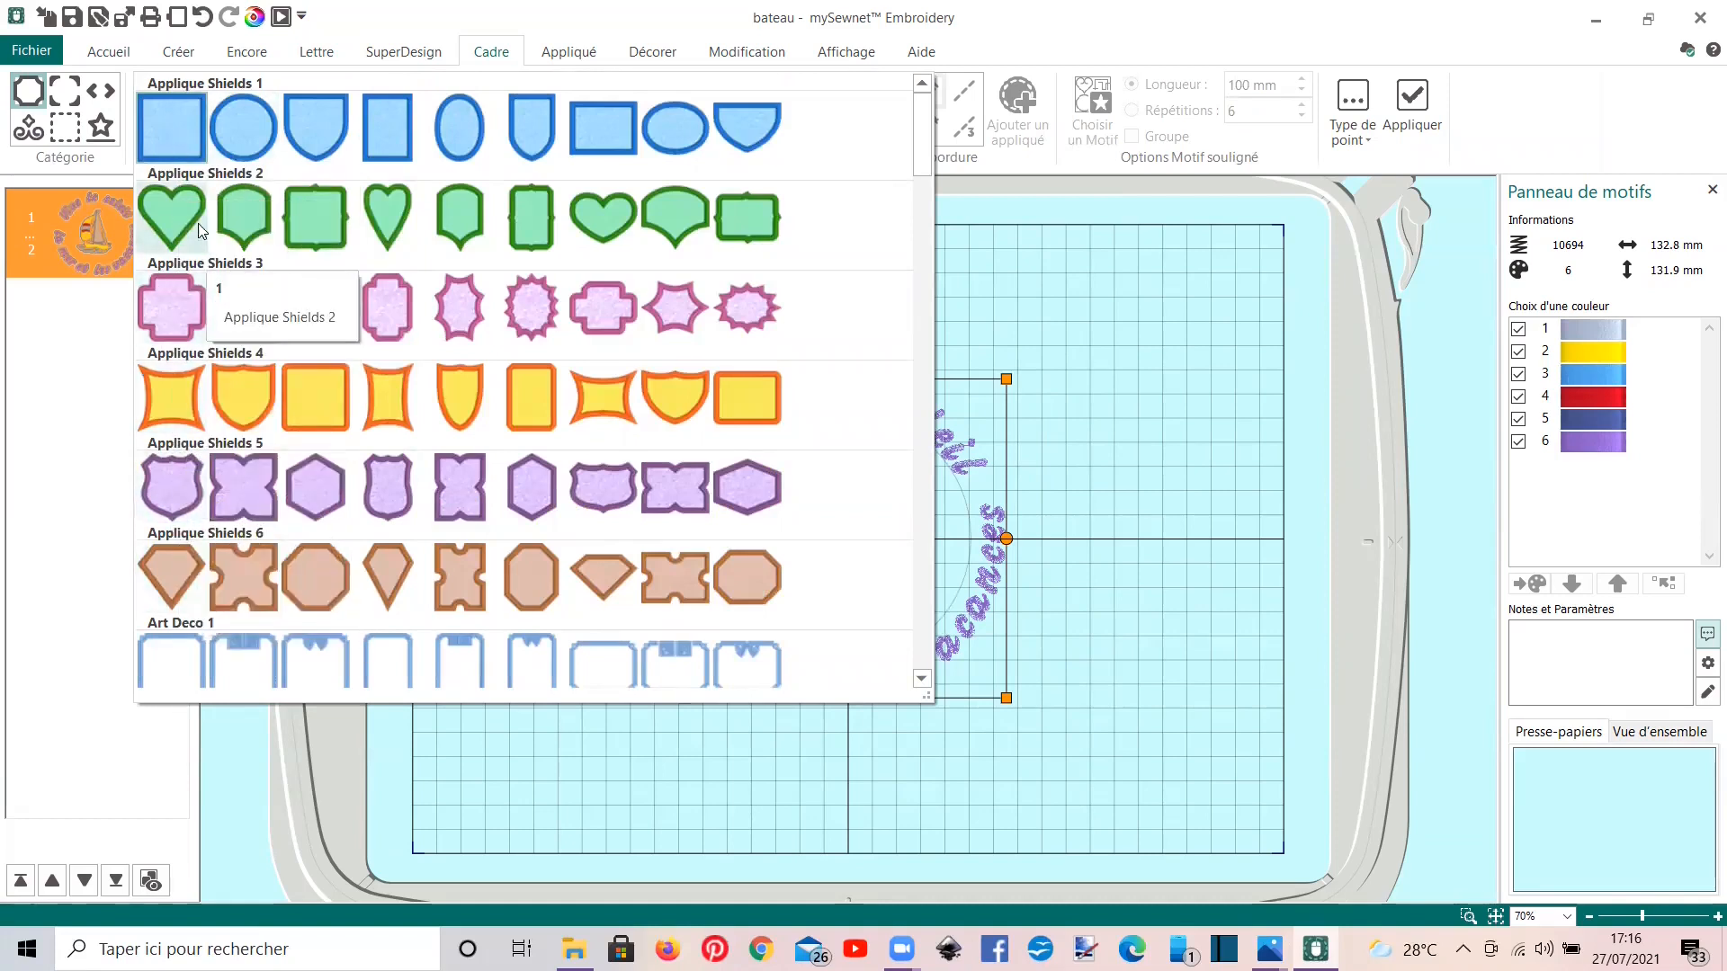
pyautogui.click(243, 146)
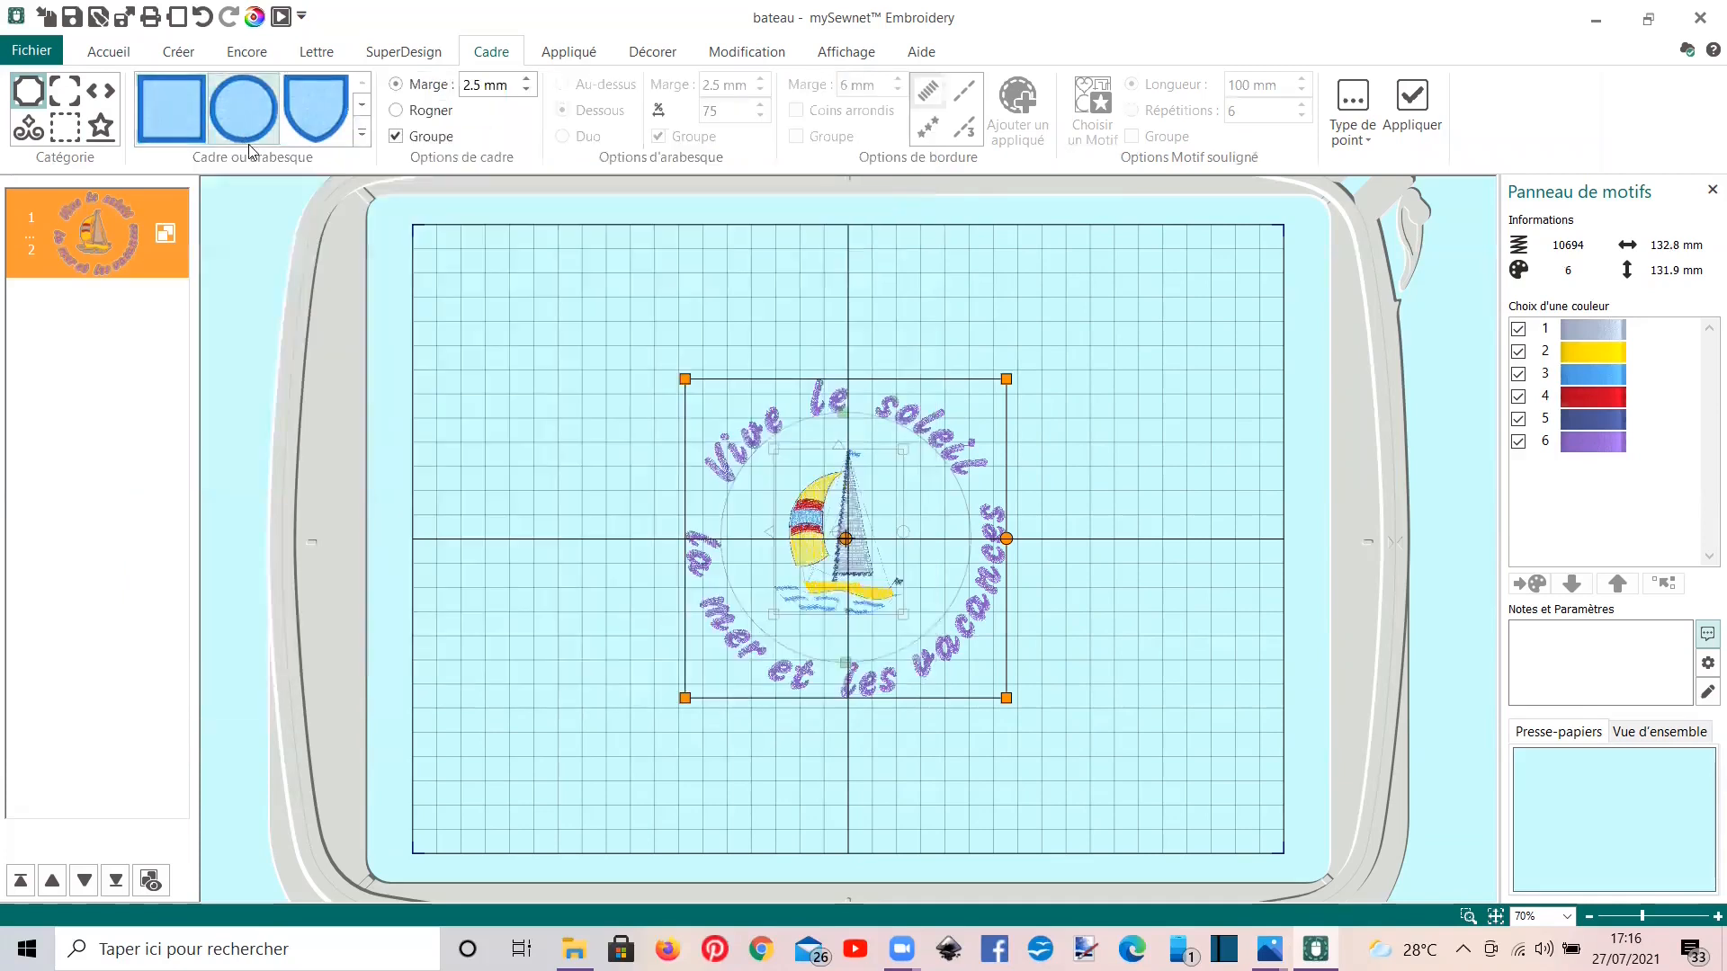
pyautogui.click(528, 79)
pyautogui.click(527, 79)
pyautogui.click(527, 79)
pyautogui.click(527, 79)
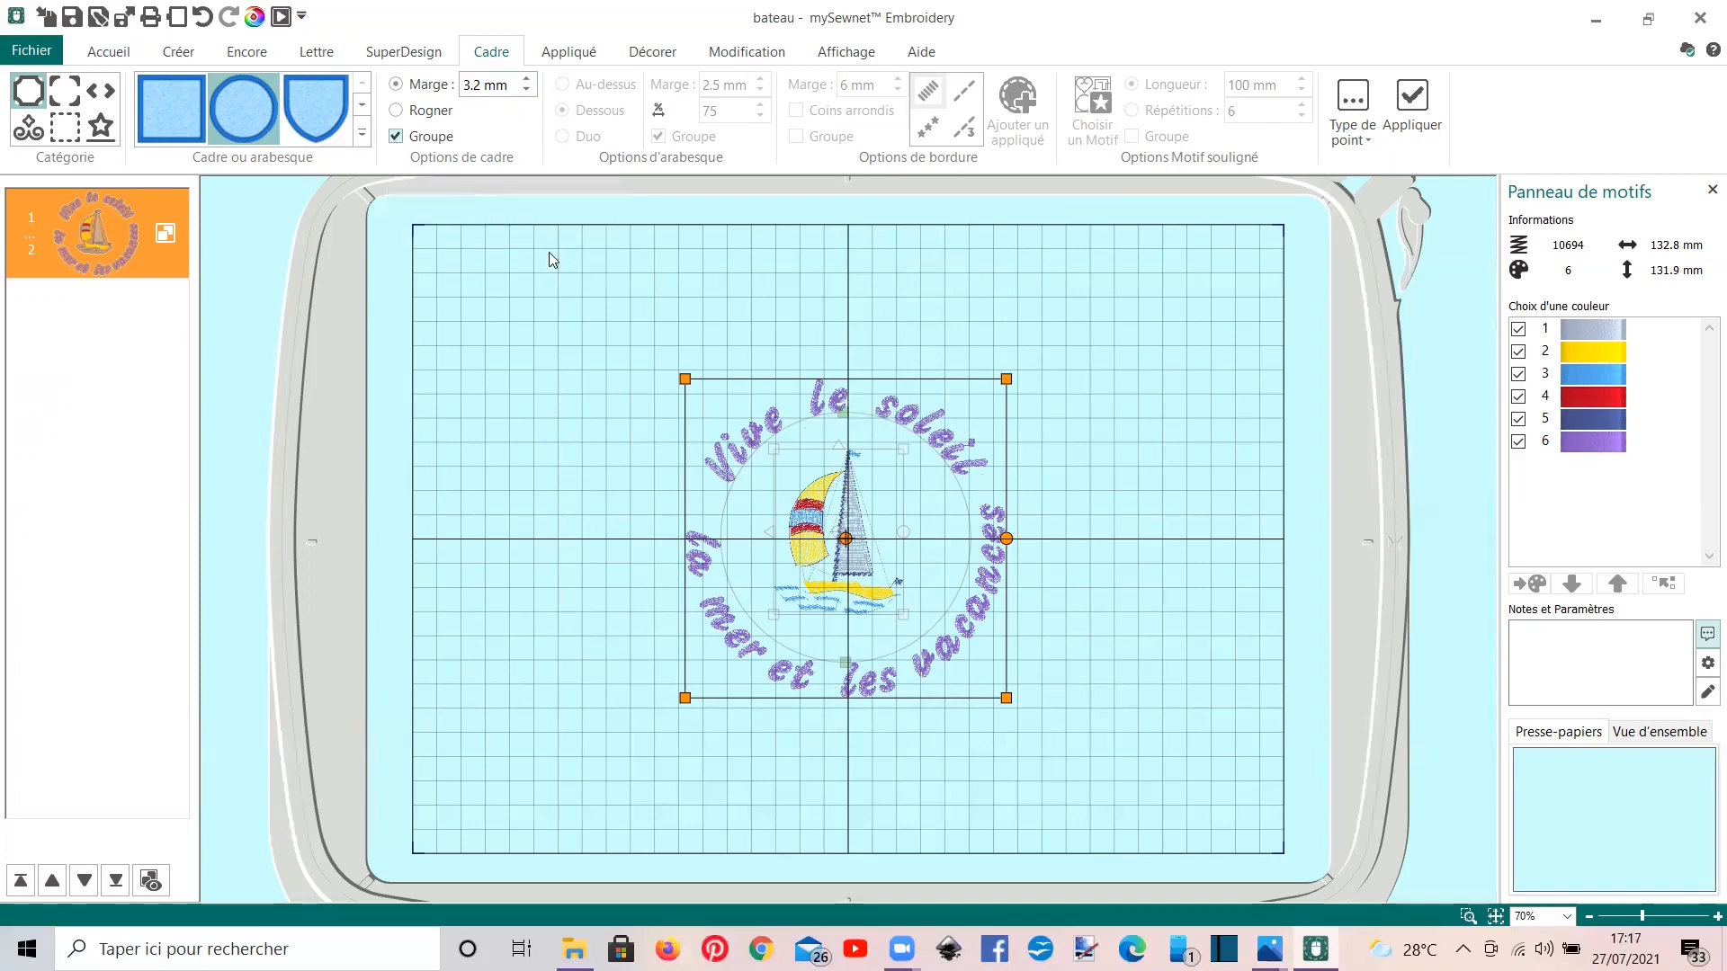
# Step: Assign the recent orange fabric sample to the round frame's appliqué and apply the frame around the grouped design
pyautogui.click(1351, 134)
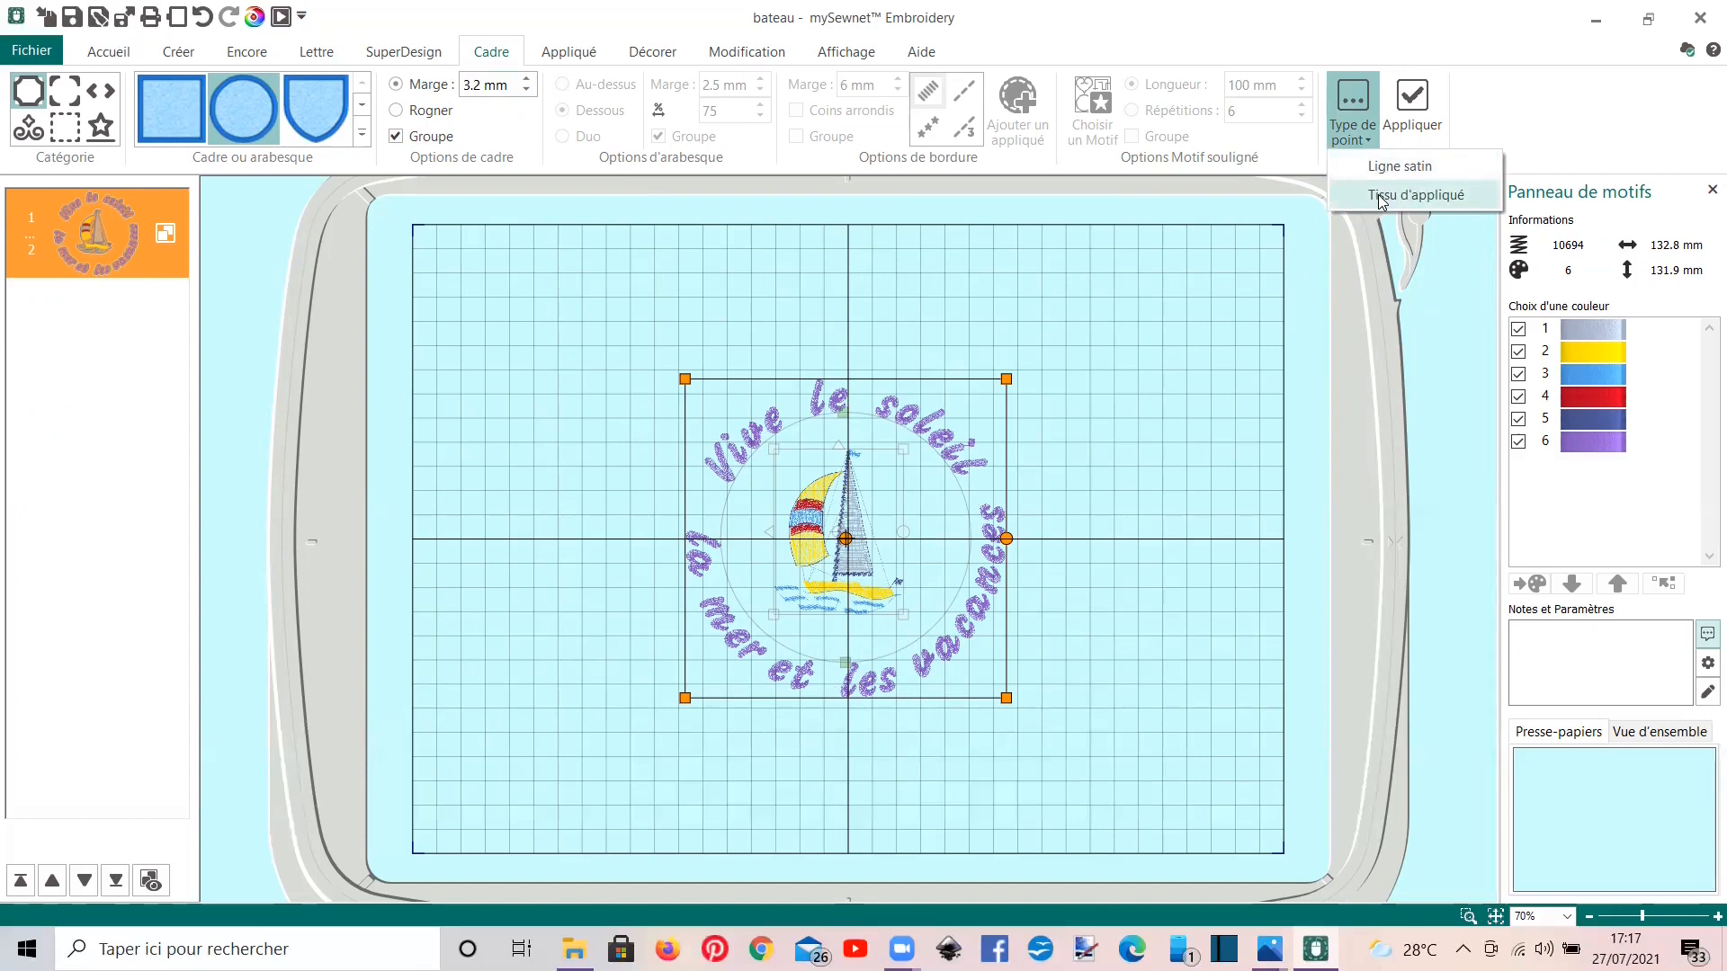
pyautogui.click(1382, 200)
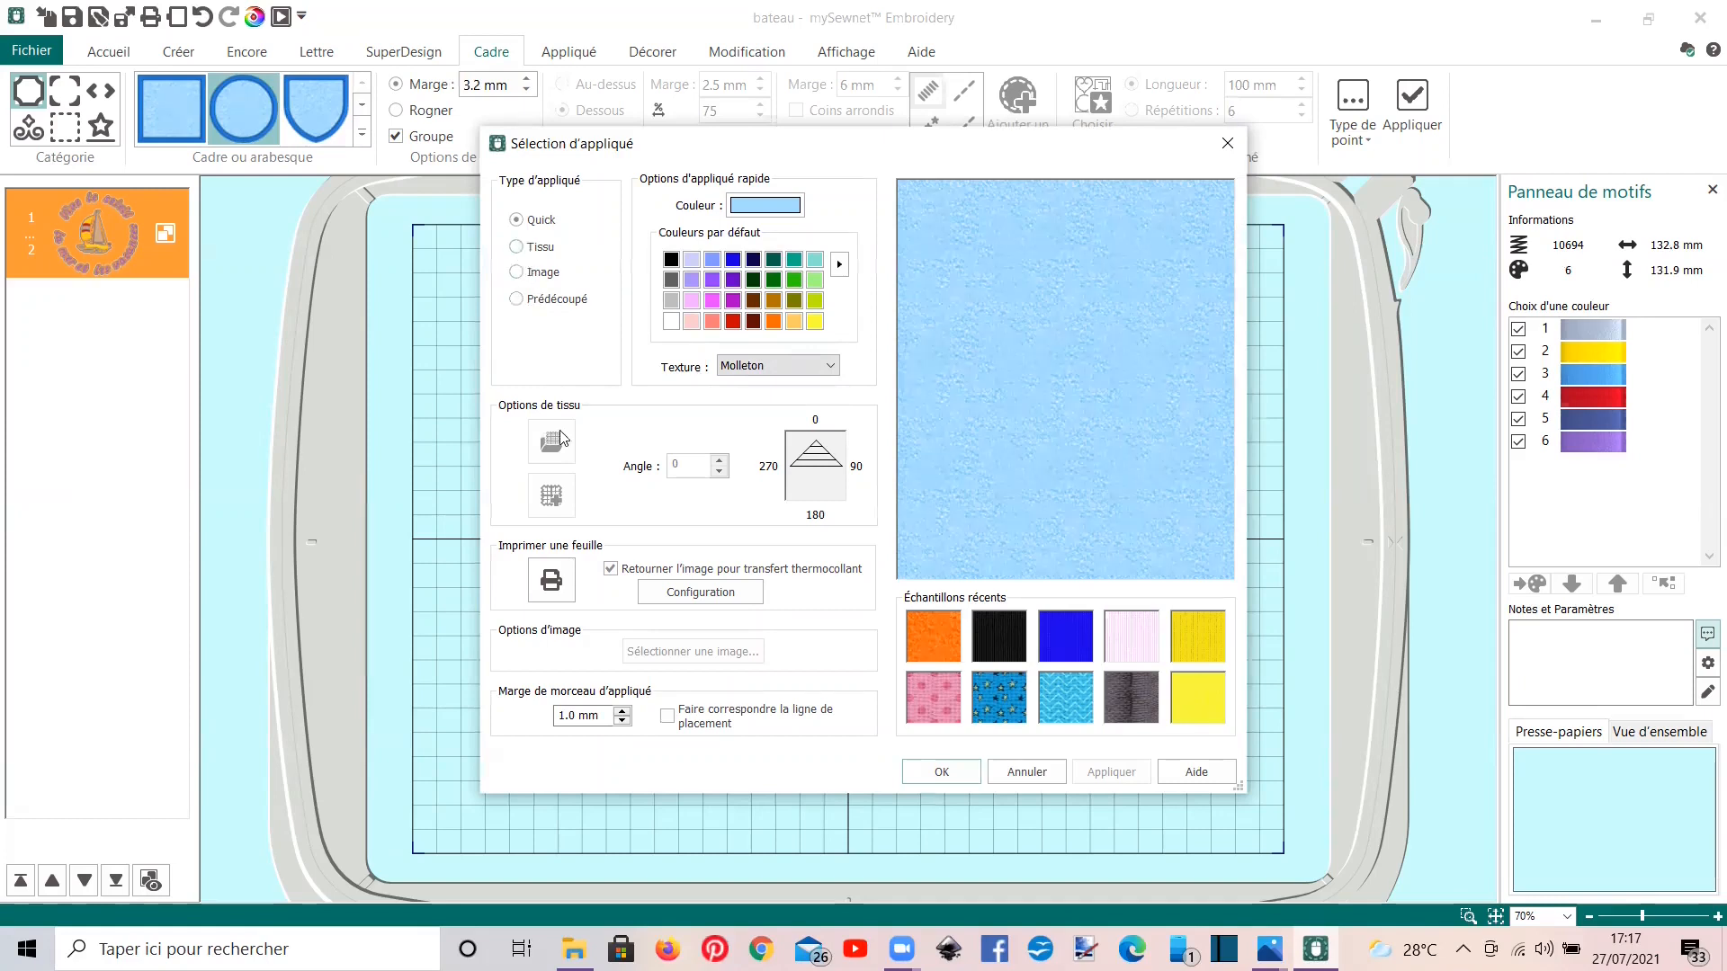
pyautogui.click(518, 247)
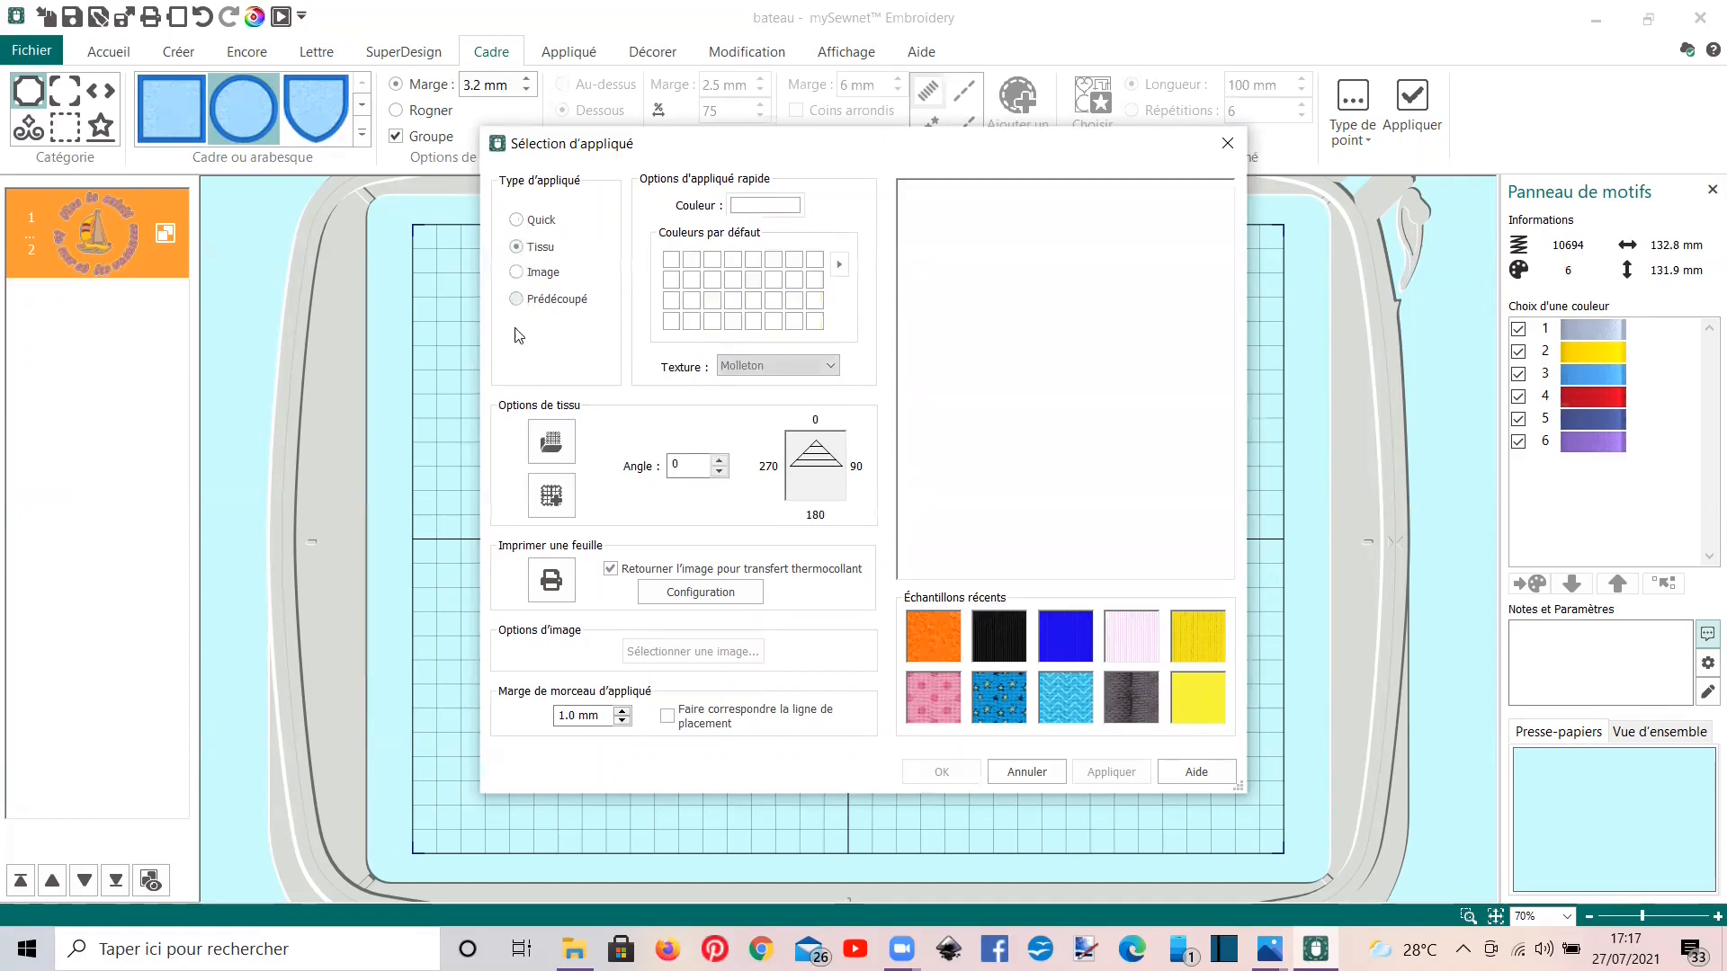
pyautogui.click(551, 441)
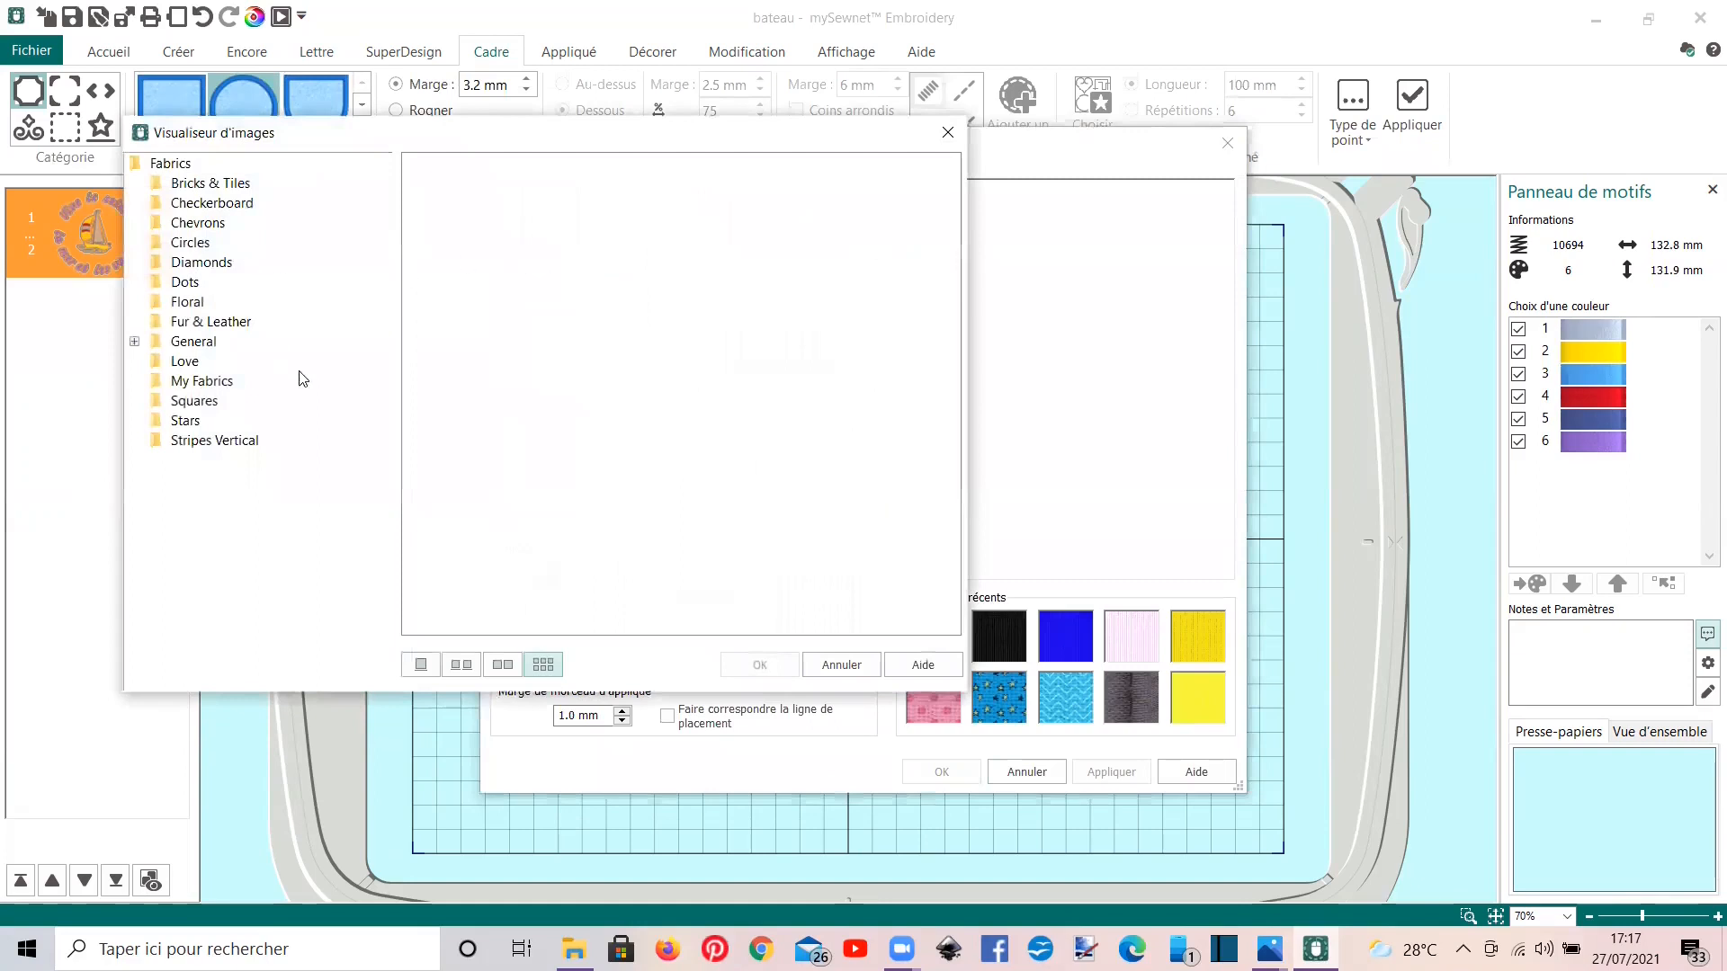
pyautogui.click(948, 133)
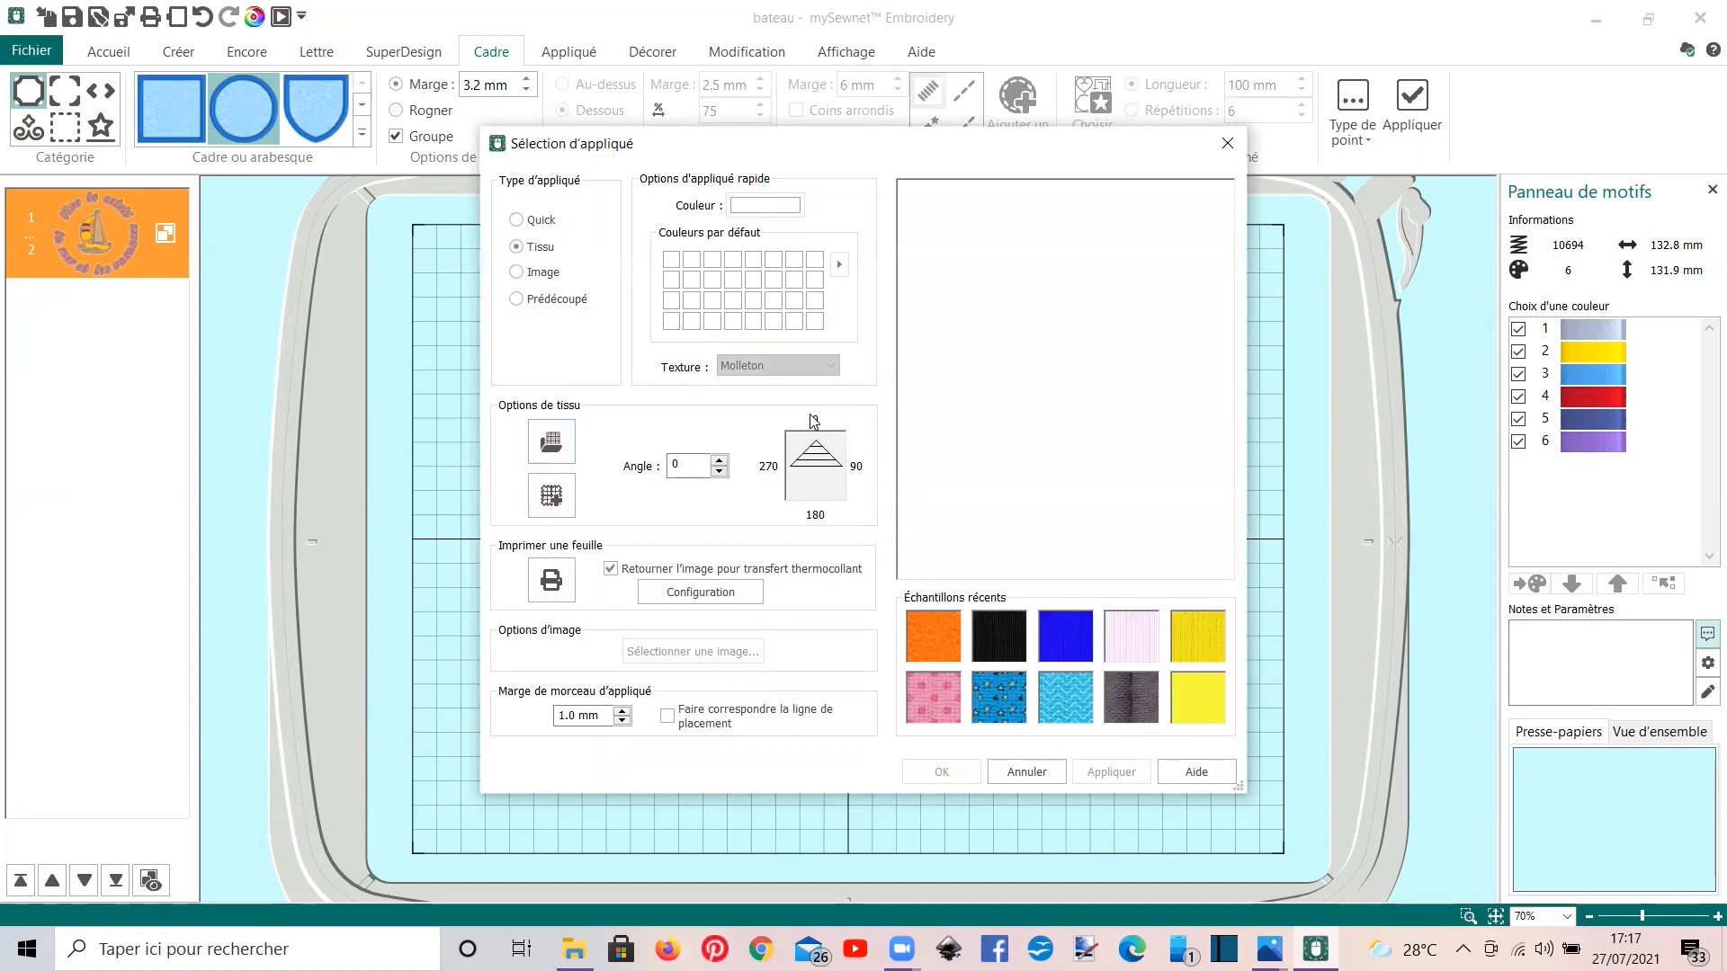
pyautogui.click(924, 636)
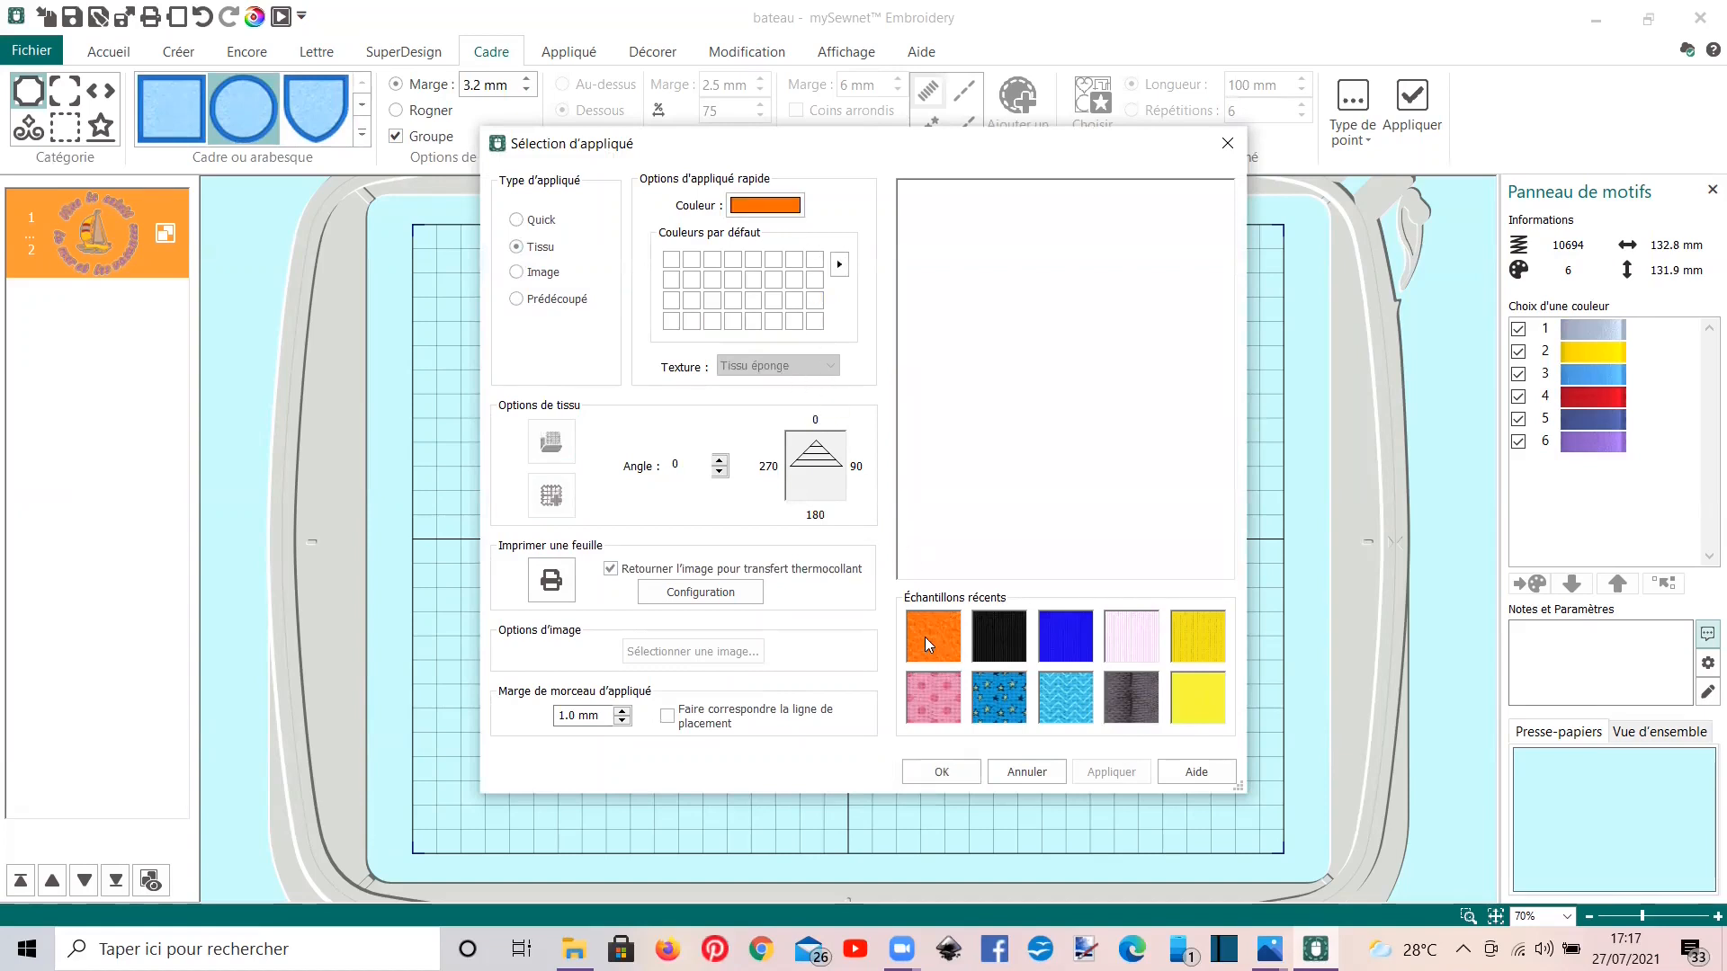
pyautogui.click(955, 775)
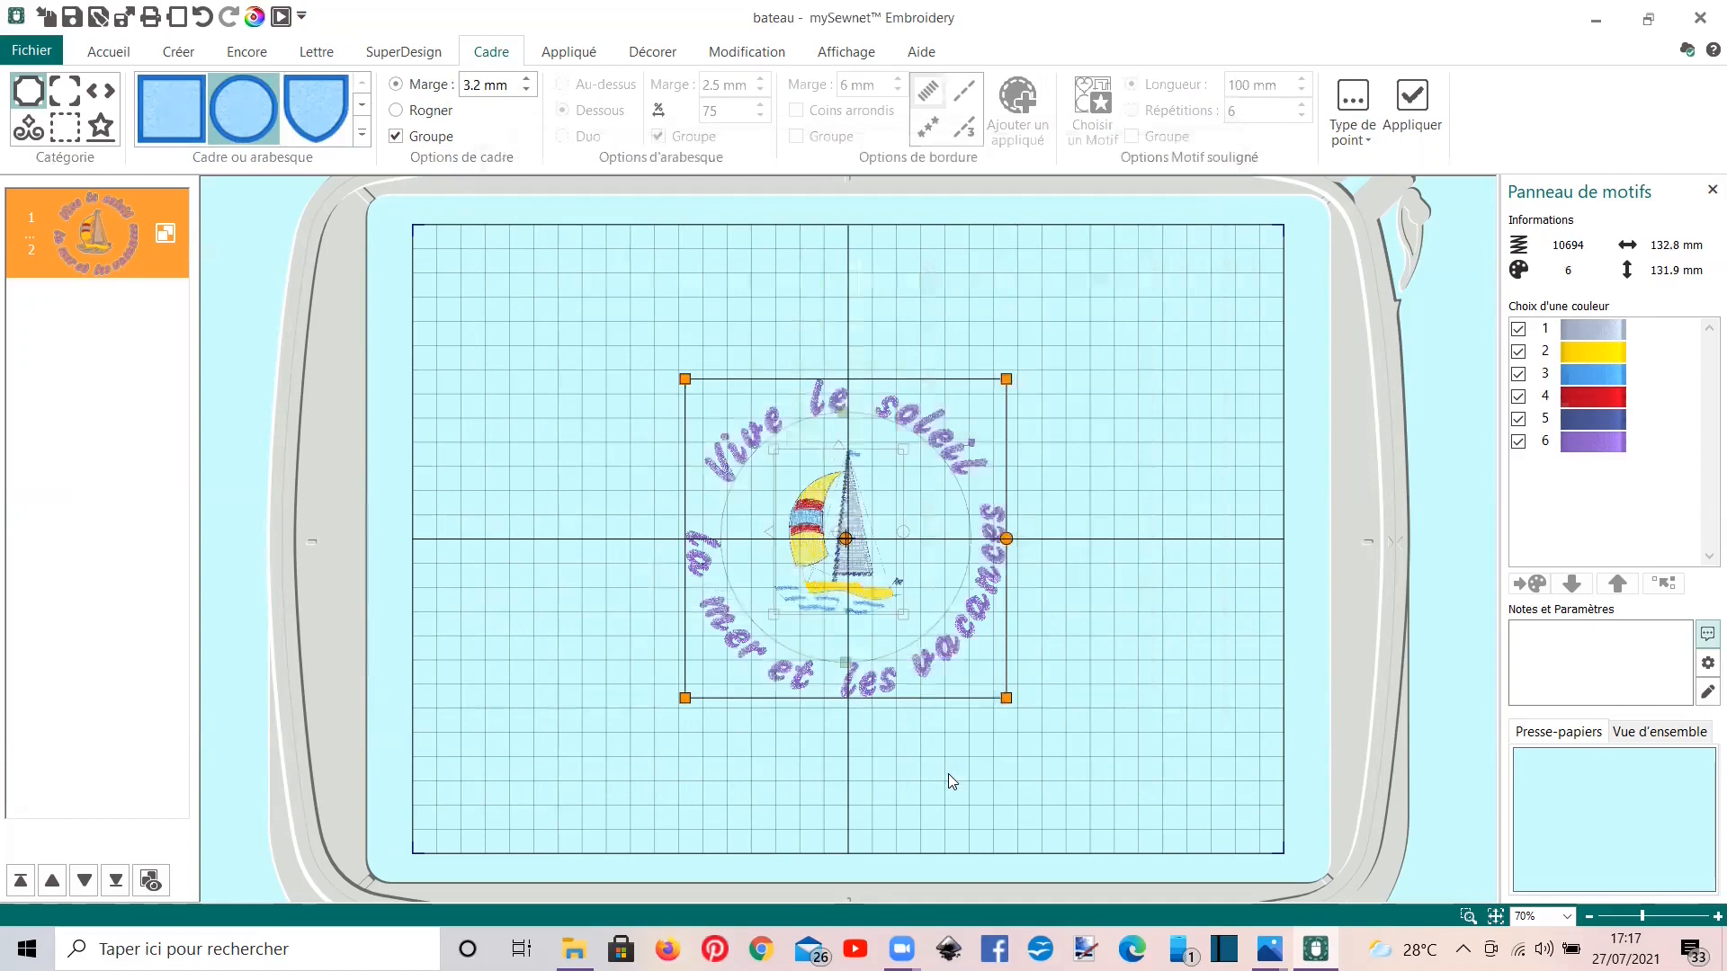
pyautogui.click(1412, 115)
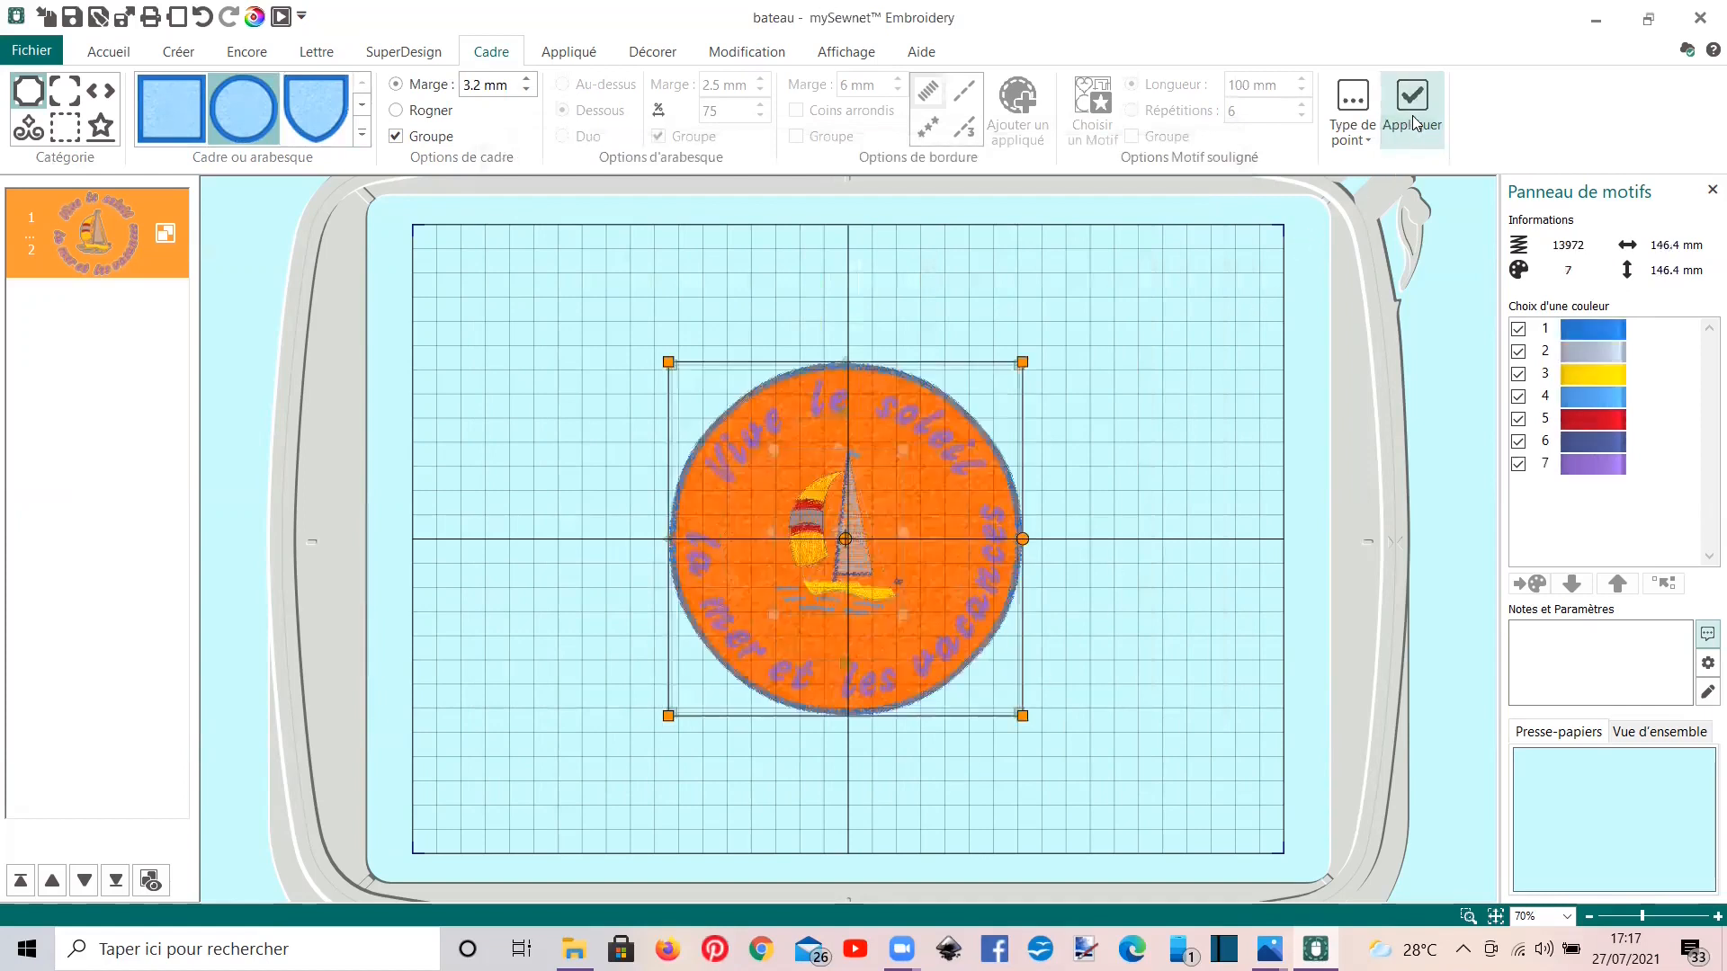
# Step: Select the framed design and ungroup it into the circle appliqué, sailboat and lettering
pyautogui.click(478, 403)
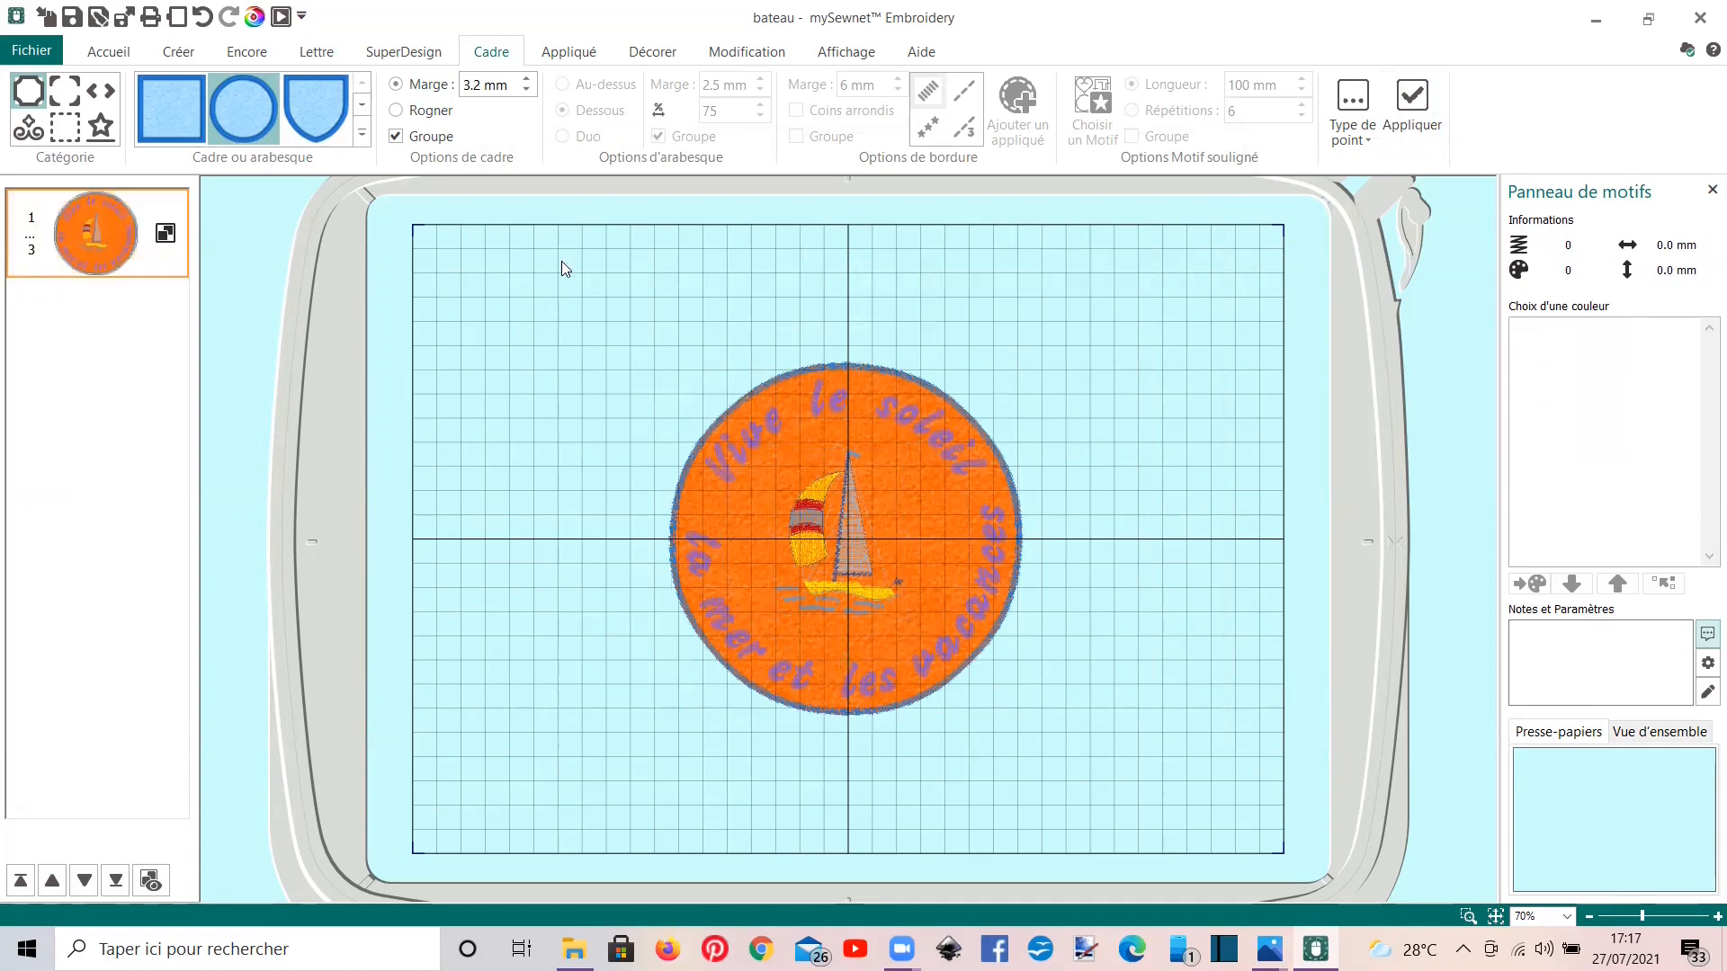
pyautogui.click(109, 51)
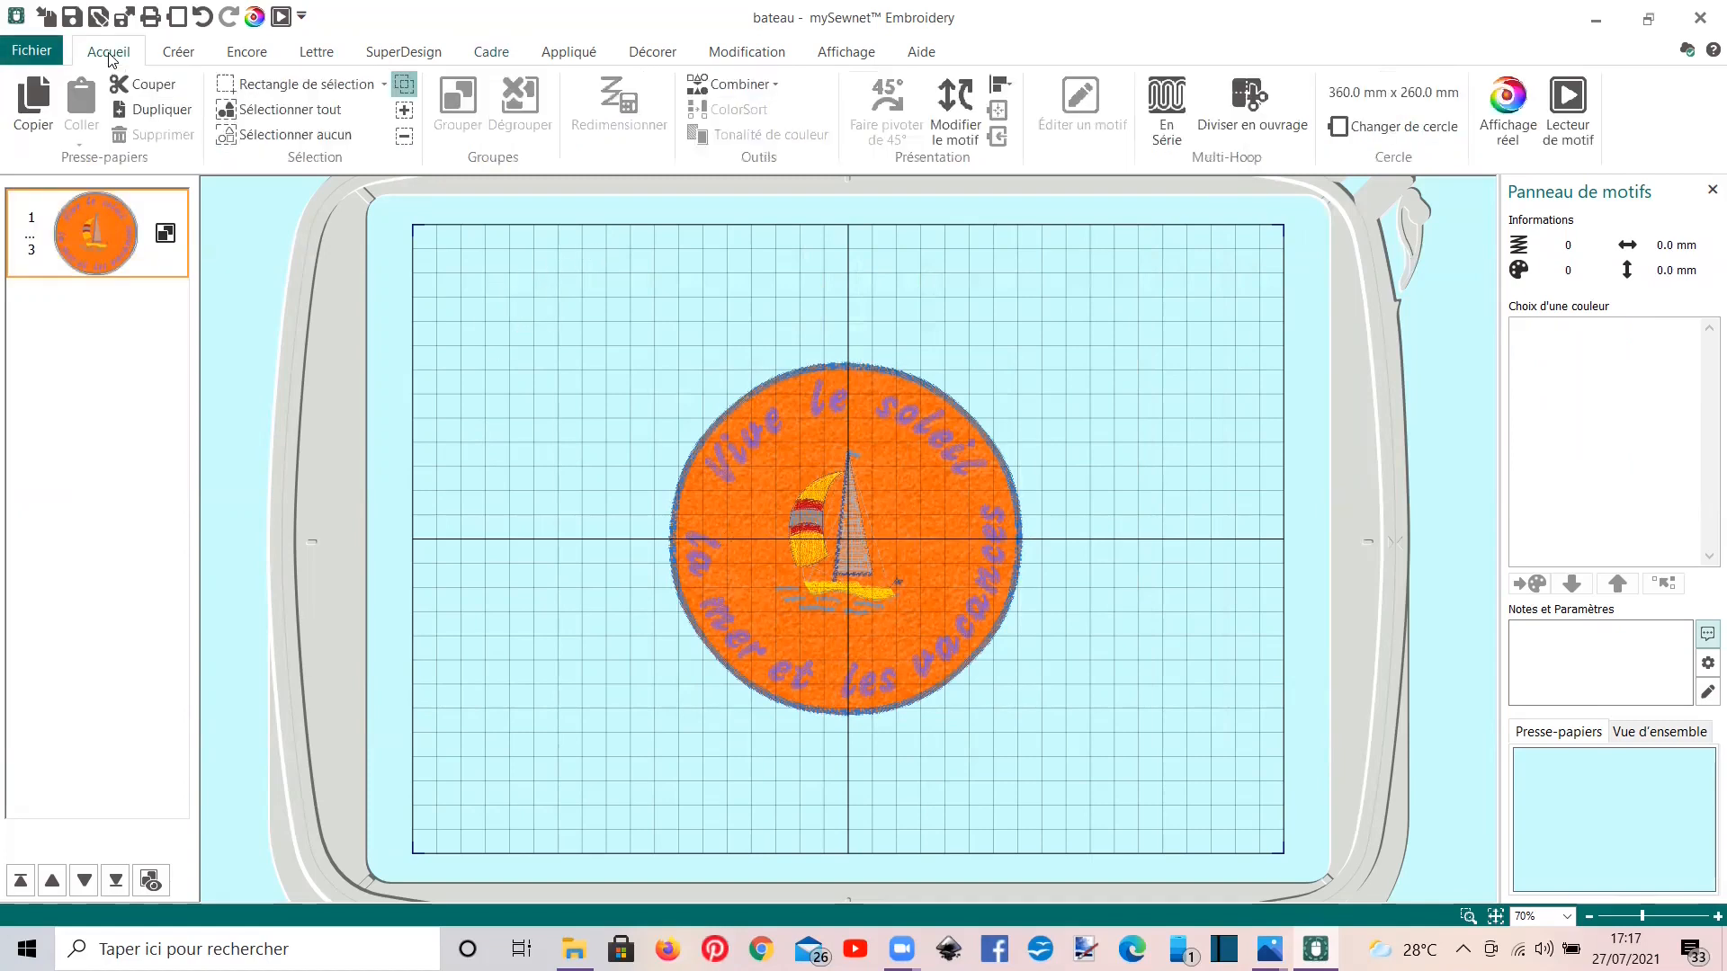
pyautogui.click(733, 491)
pyautogui.click(519, 124)
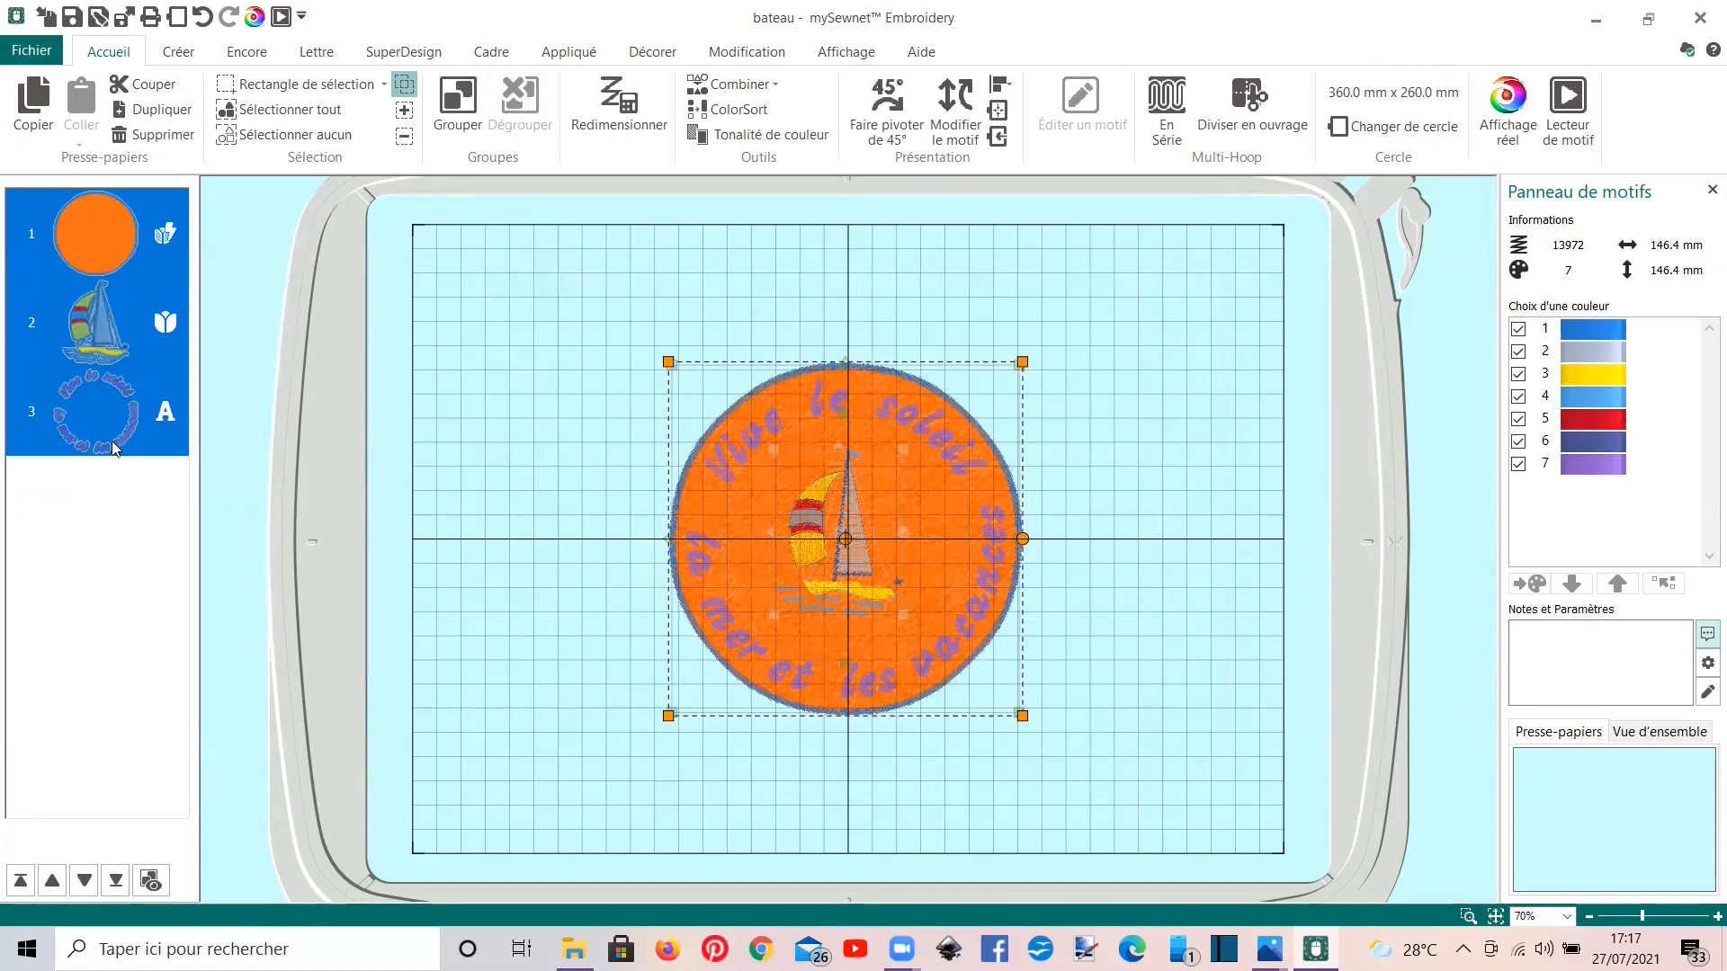
# Step: Examine the circle appliqué's size options and its appliqué fabric settings, leaving both unchanged
pyautogui.click(103, 243)
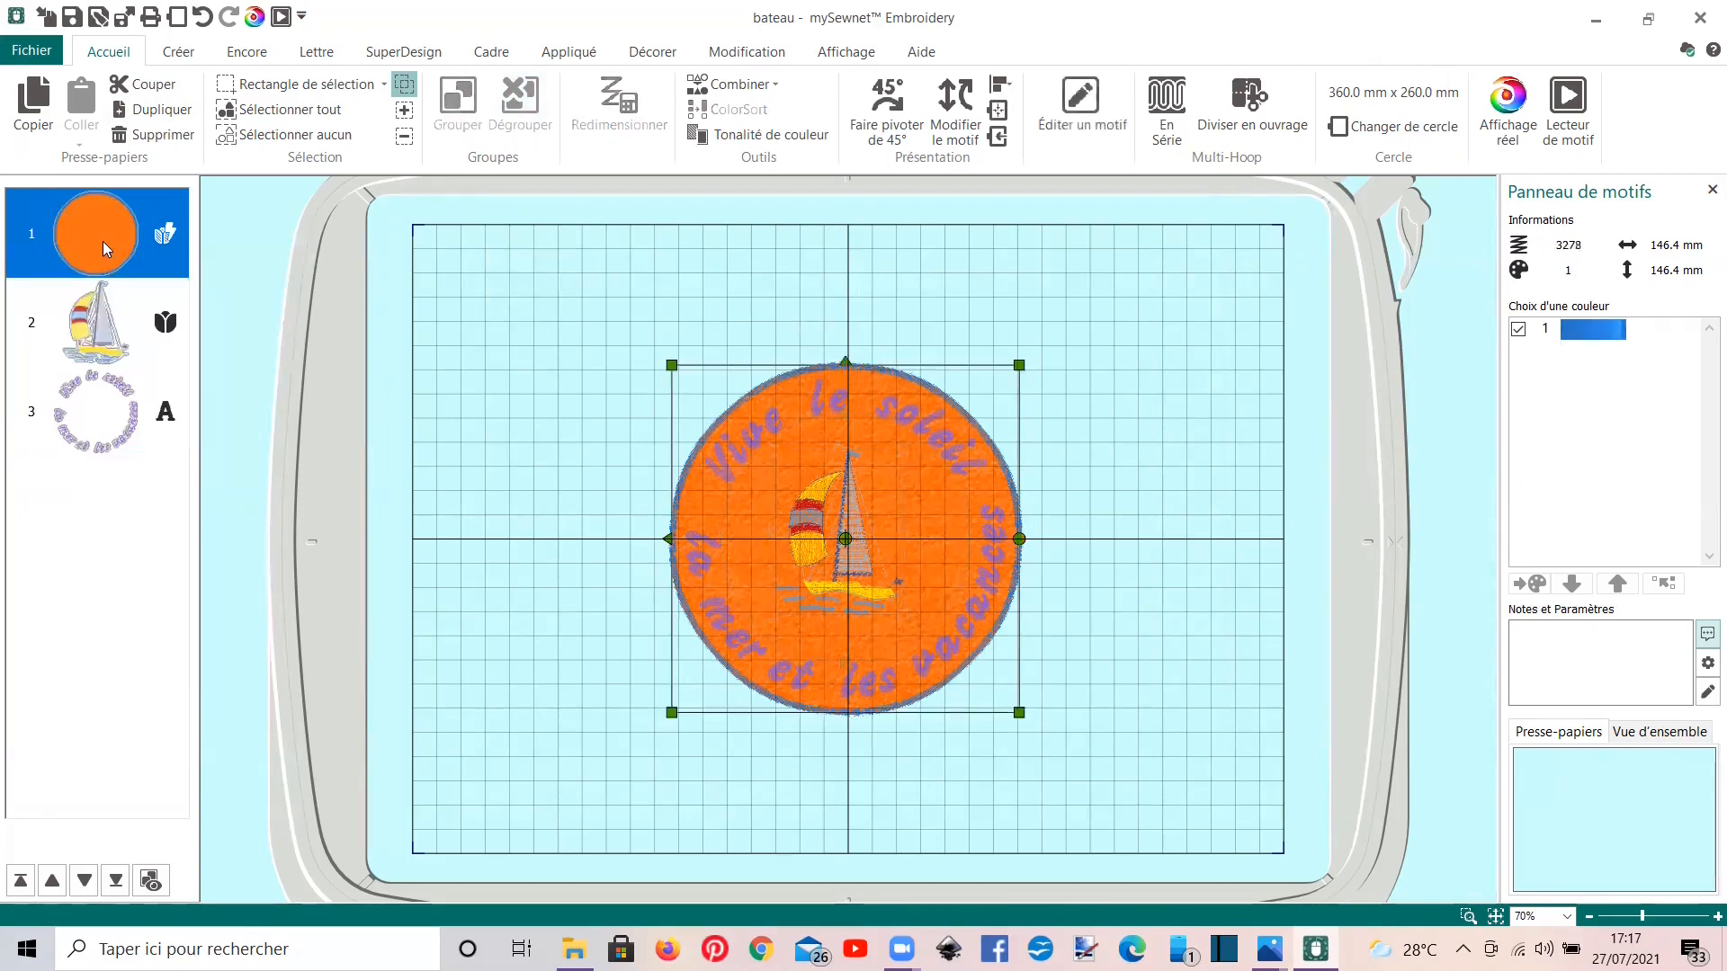
pyautogui.rightClick(102, 241)
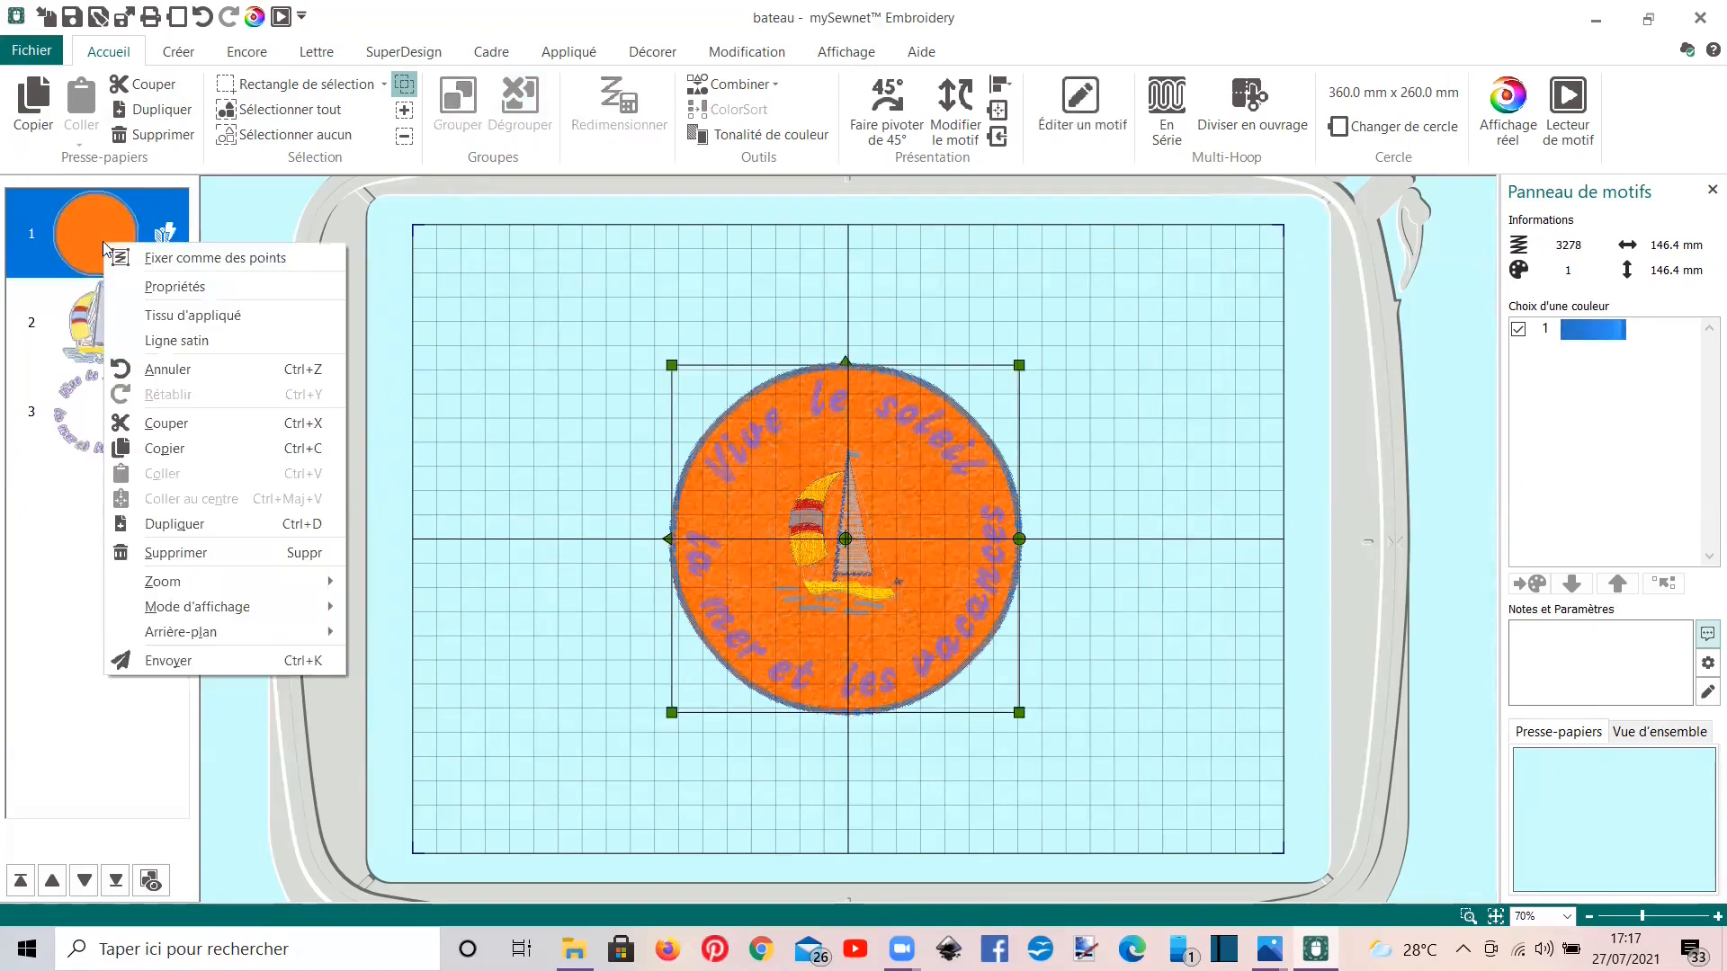
pyautogui.click(156, 289)
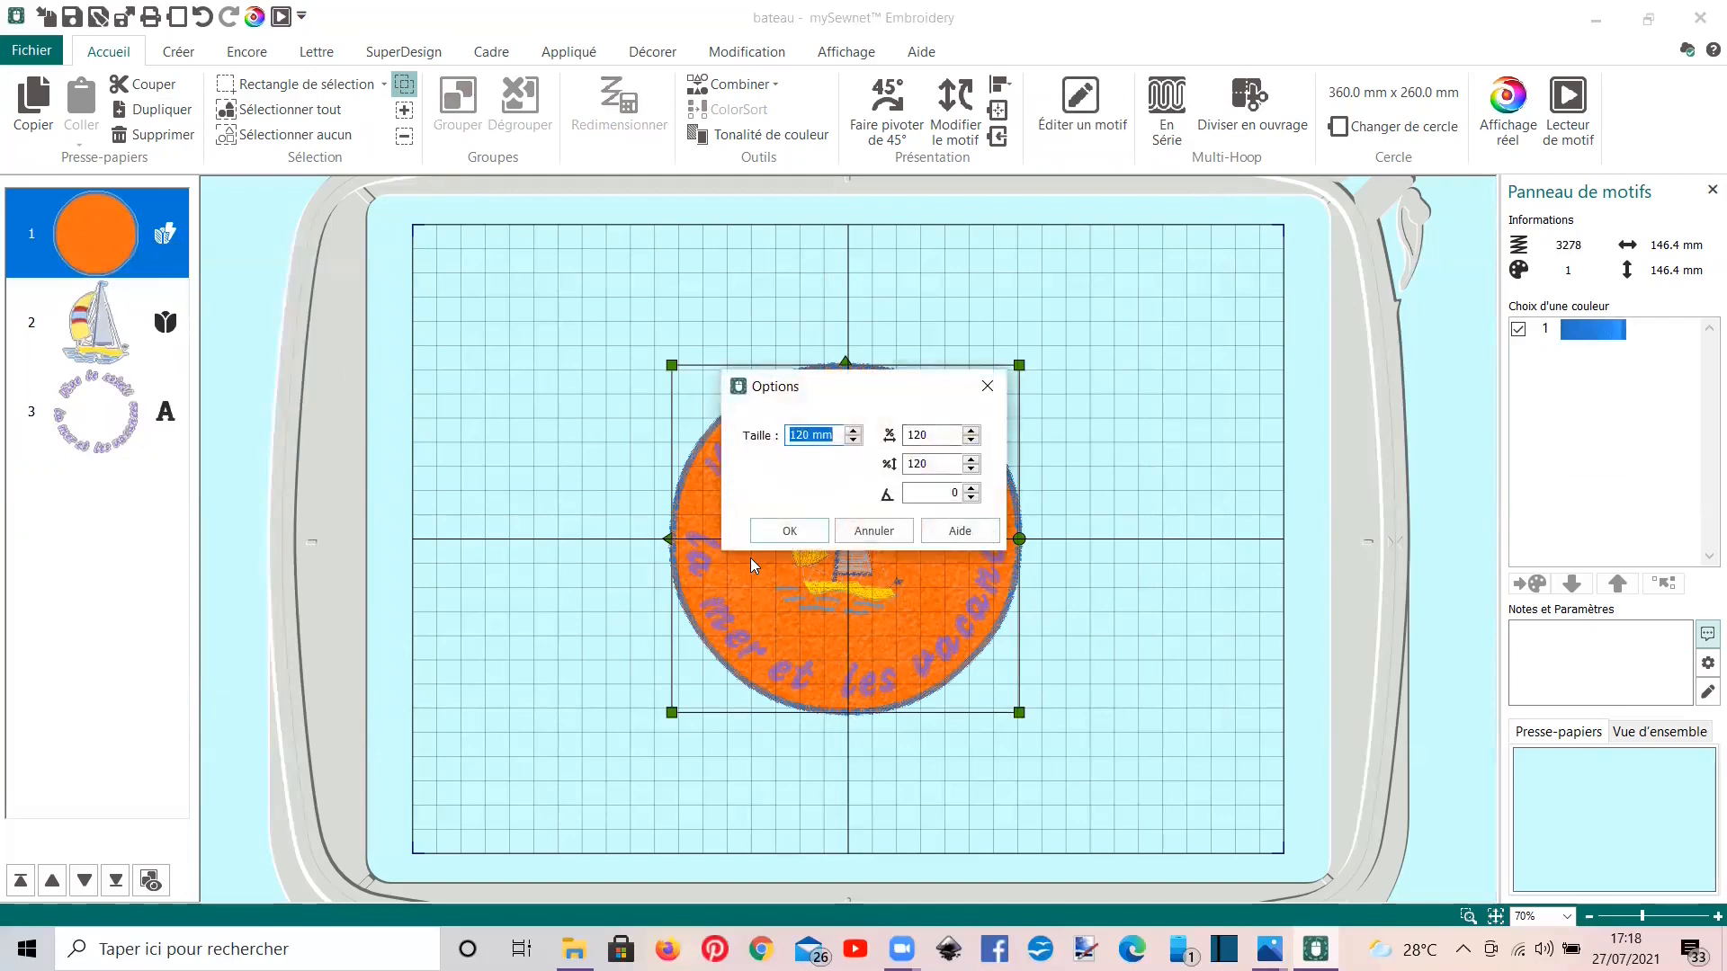
pyautogui.click(986, 386)
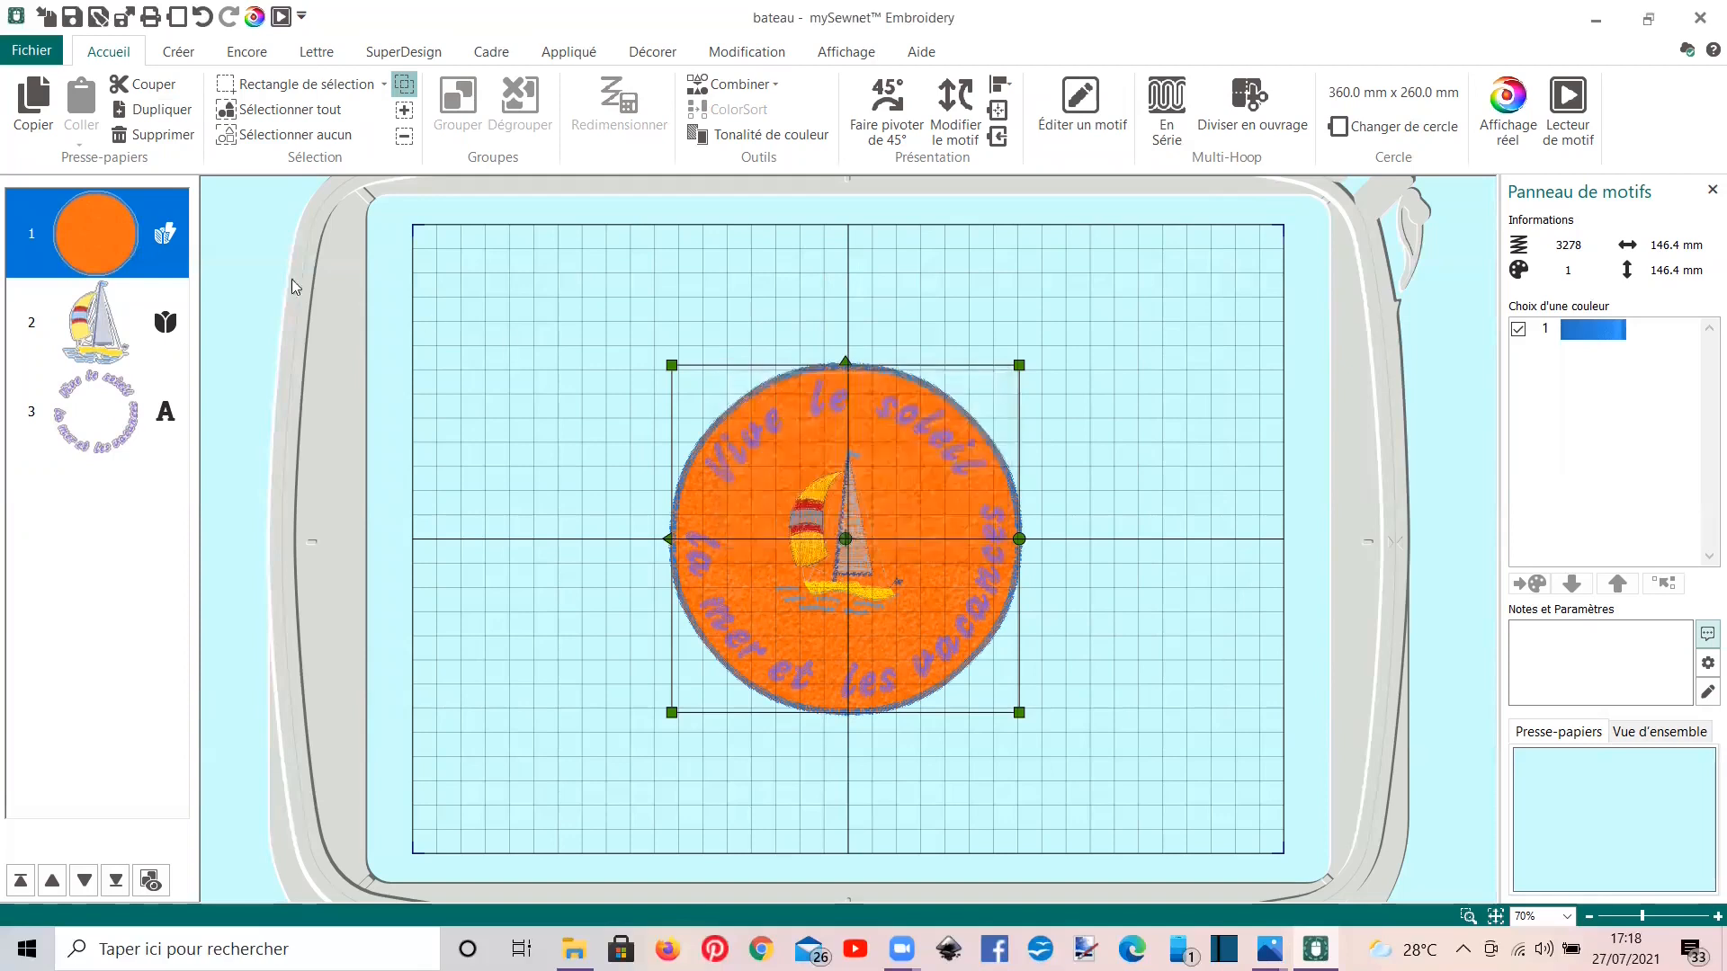
pyautogui.rightClick(87, 219)
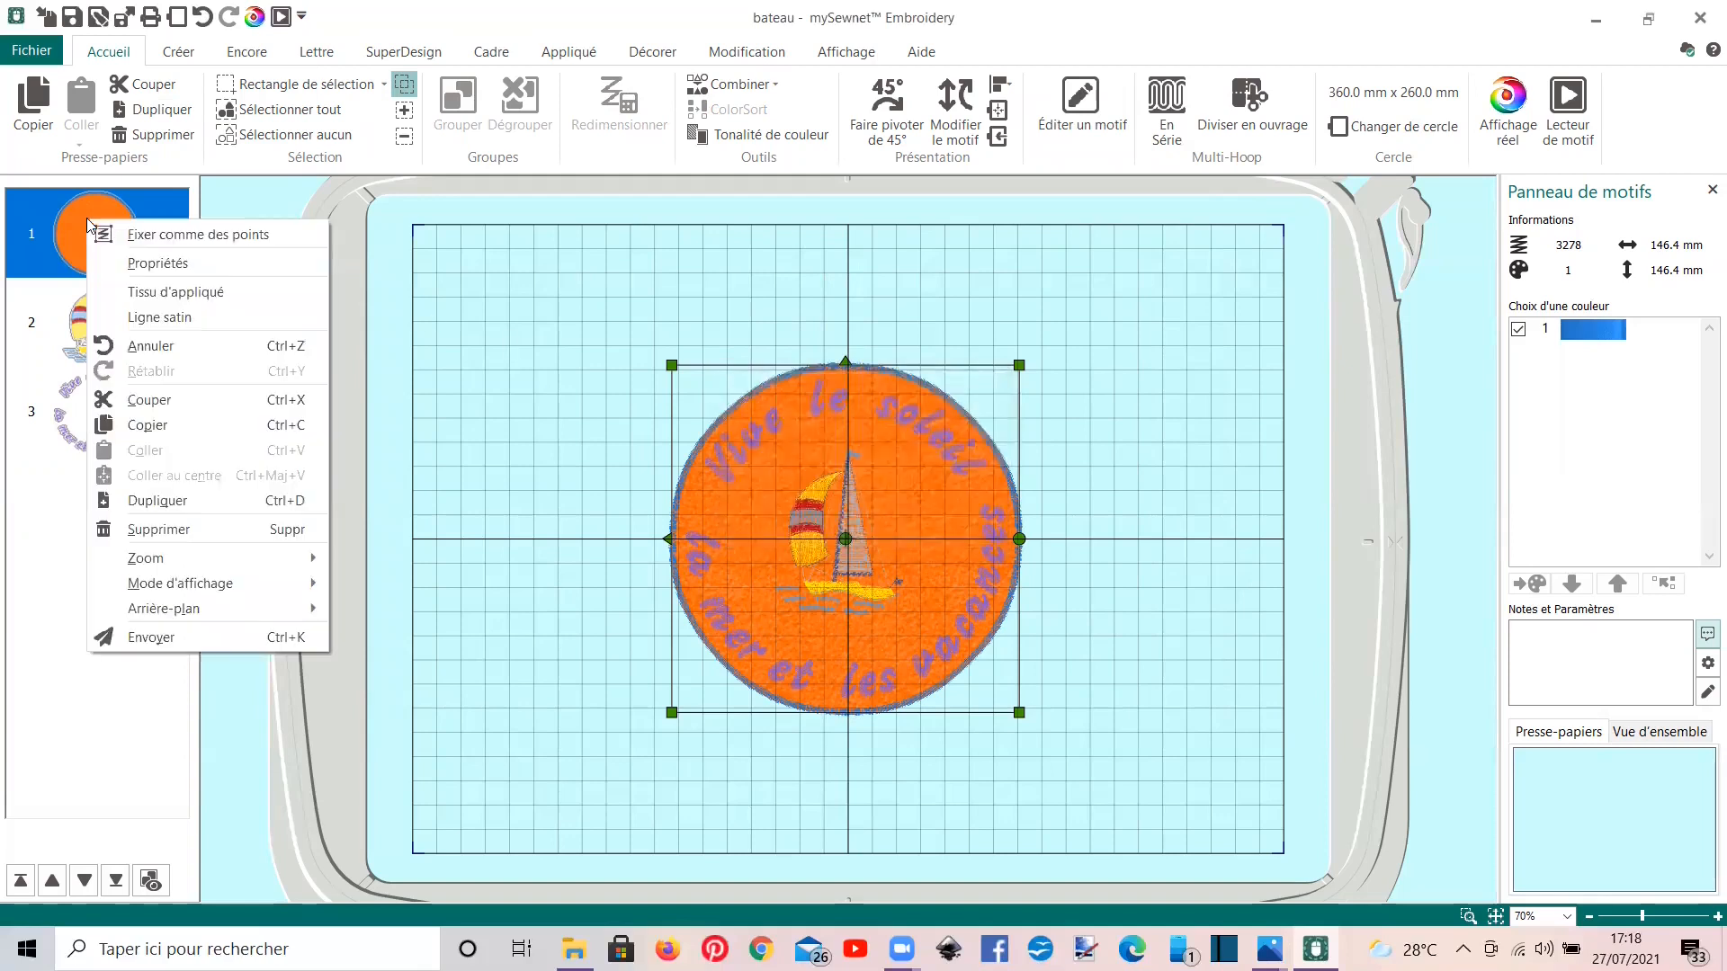
pyautogui.click(138, 293)
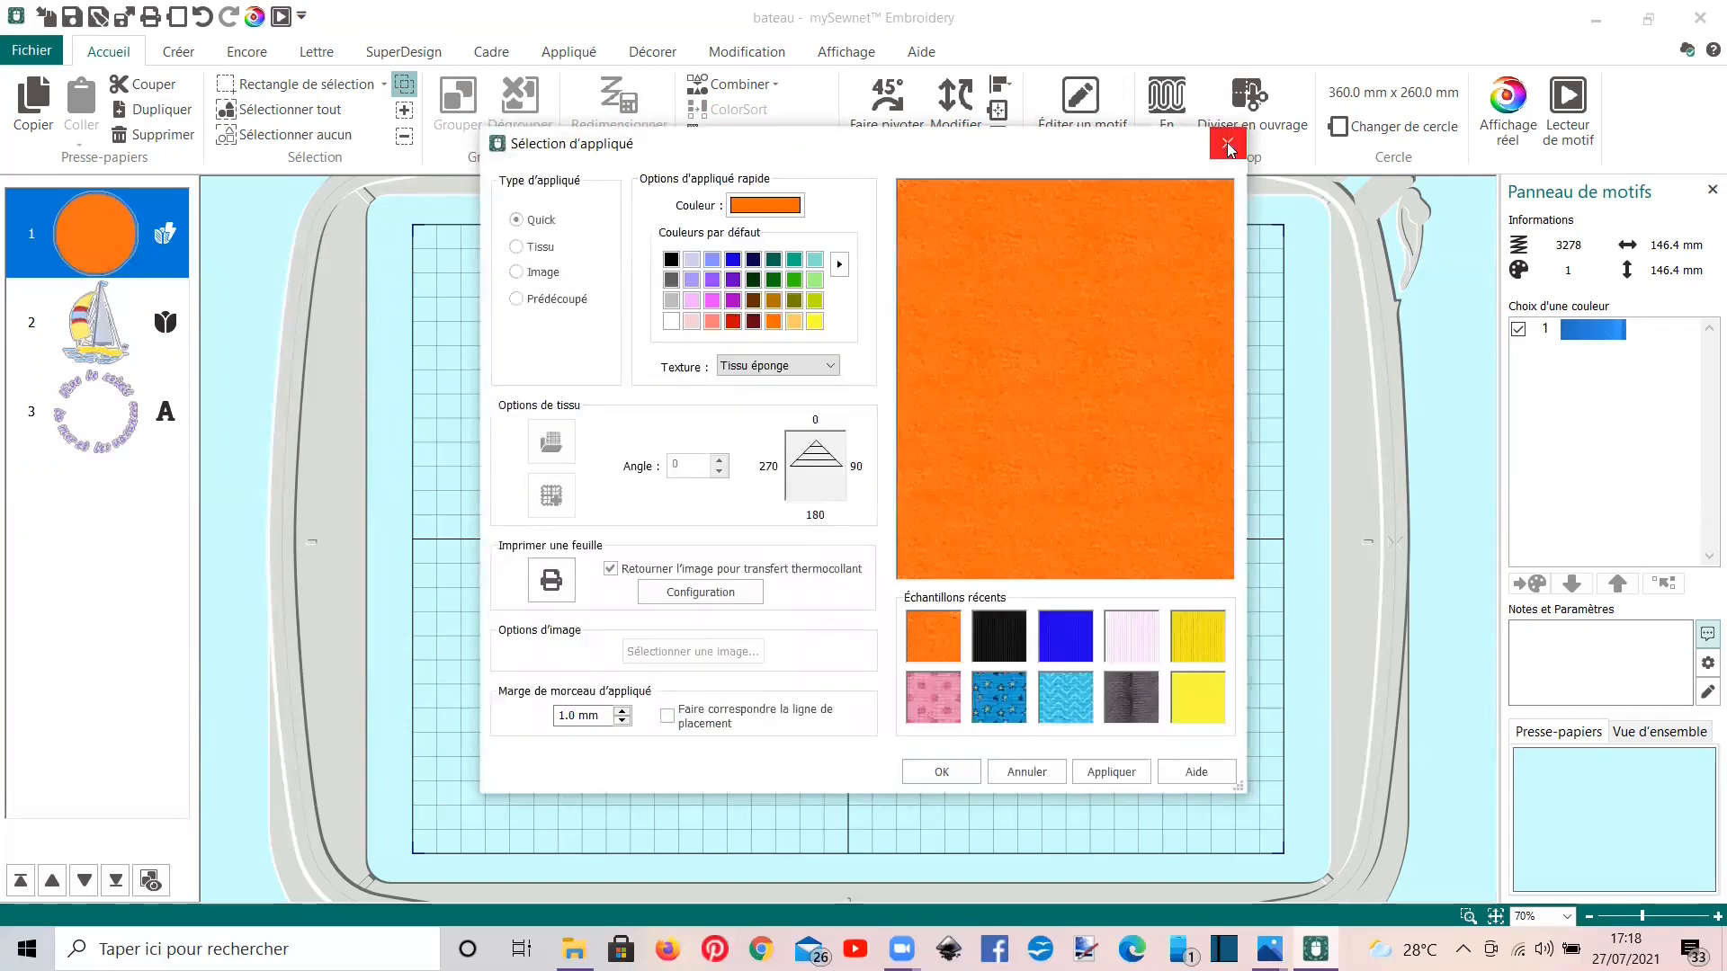
pyautogui.click(1227, 146)
# Step: Try other widths for the circle appliqué's satin line and confirm it at 3.0 mm
pyautogui.rightClick(86, 254)
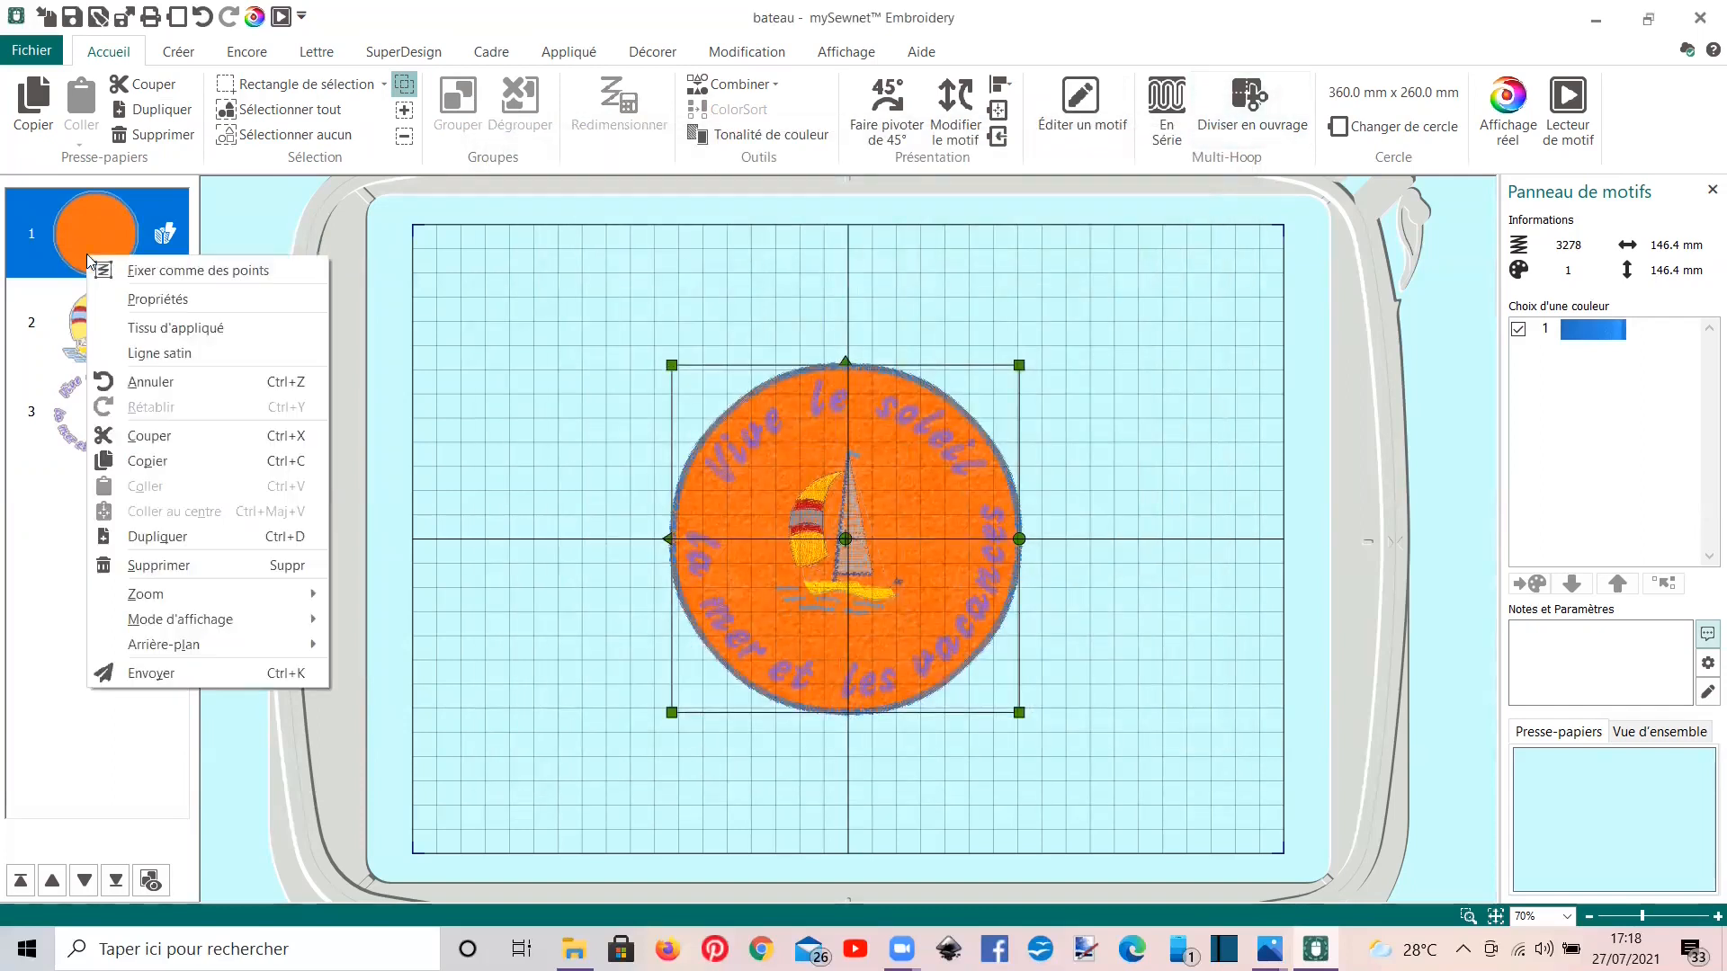
pyautogui.click(171, 364)
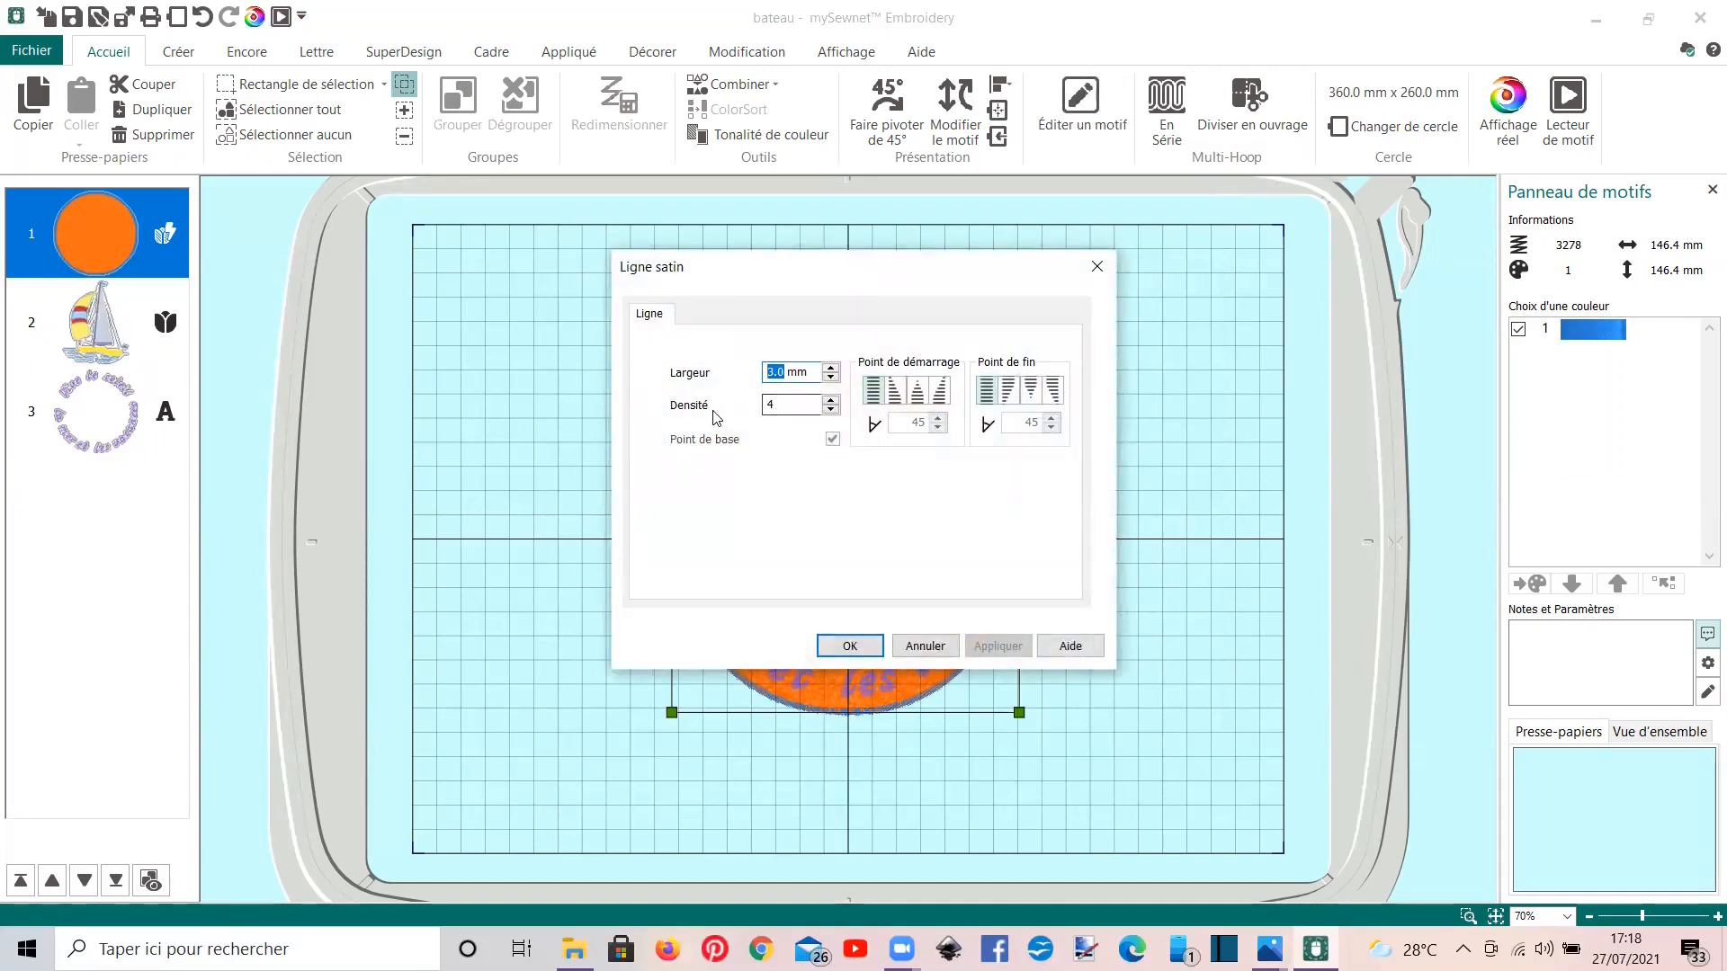
pyautogui.write('3')
pyautogui.click(831, 379)
pyautogui.click(831, 379)
pyautogui.click(831, 378)
pyautogui.click(831, 379)
pyautogui.click(830, 371)
pyautogui.click(849, 645)
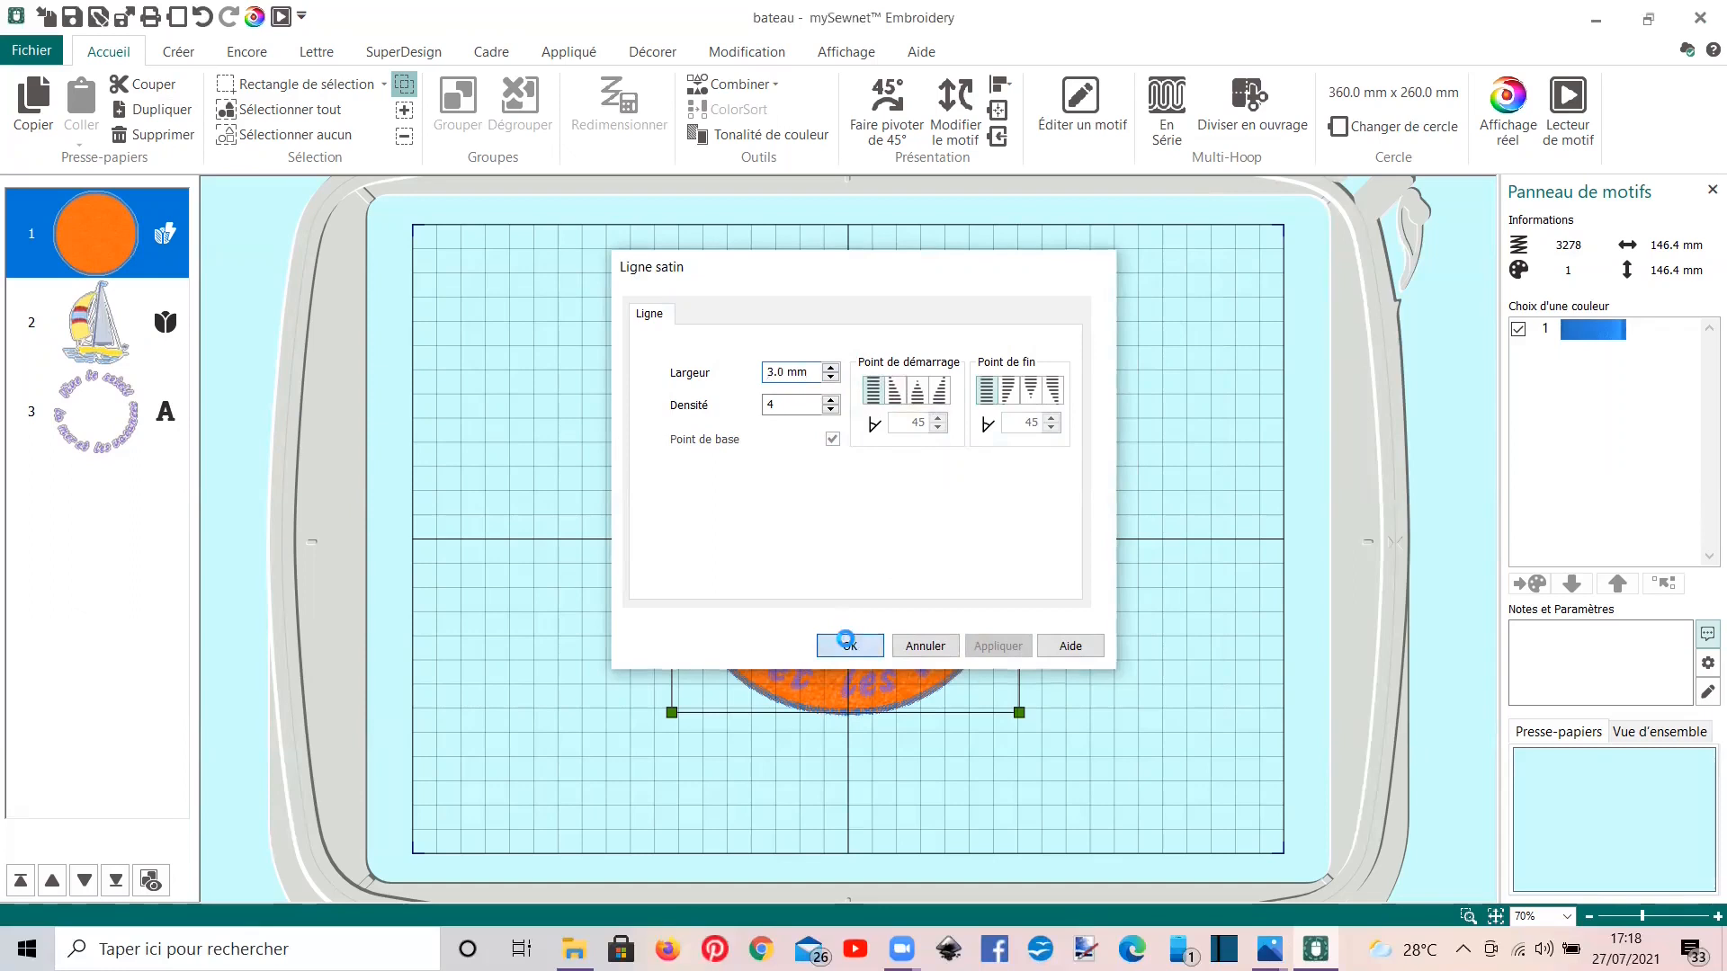
# Step: Shift the sailboat slightly within the circle and centre it in the hoop
pyautogui.click(88, 334)
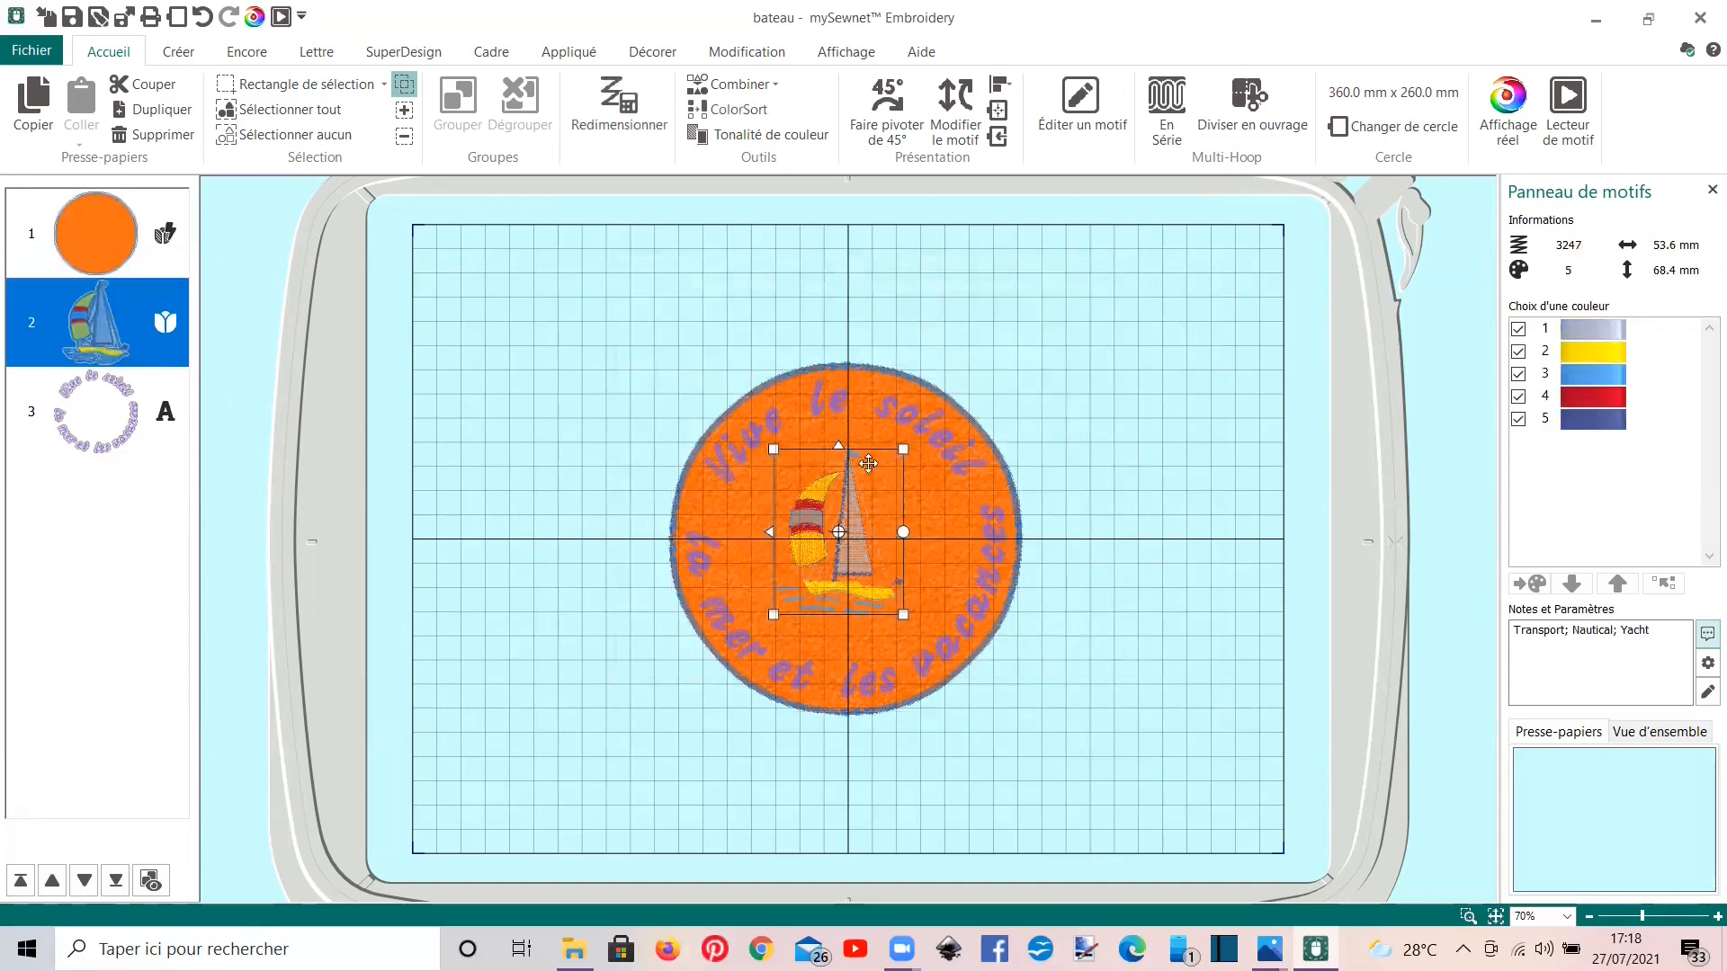
pyautogui.moveTo(801, 532); pyautogui.dragTo(815, 541)
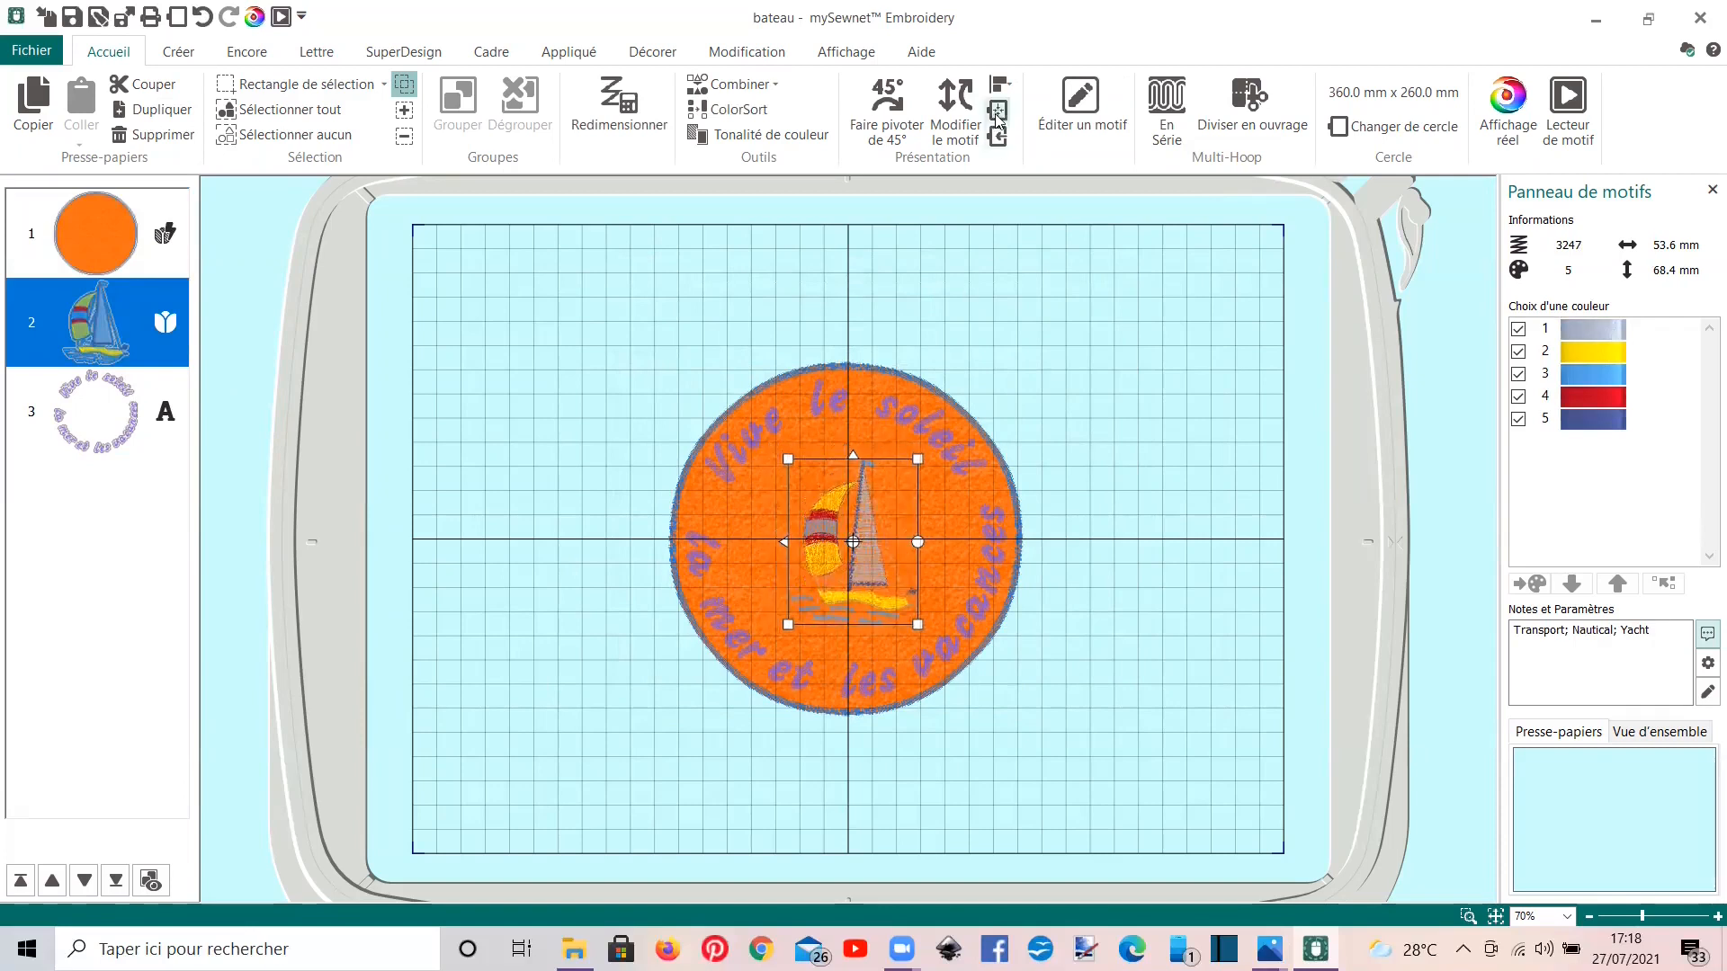
pyautogui.click(998, 113)
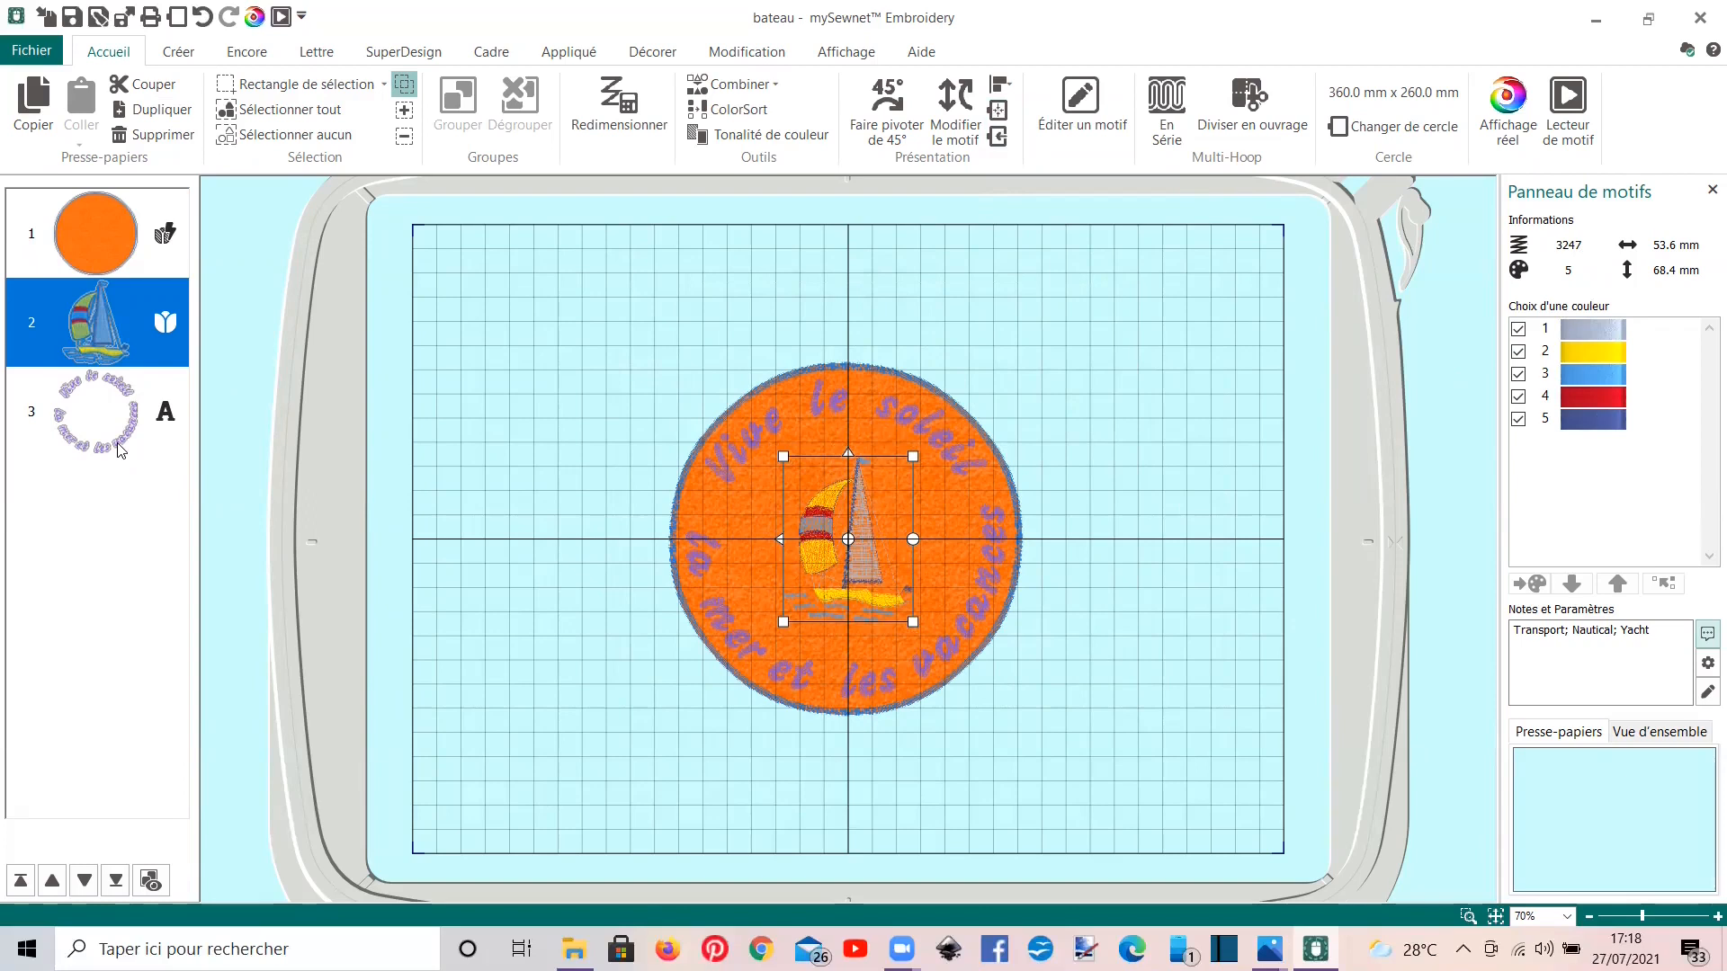
# Step: Change the circle appliqué's satin border thread to the medium green default colour
pyautogui.click(120, 249)
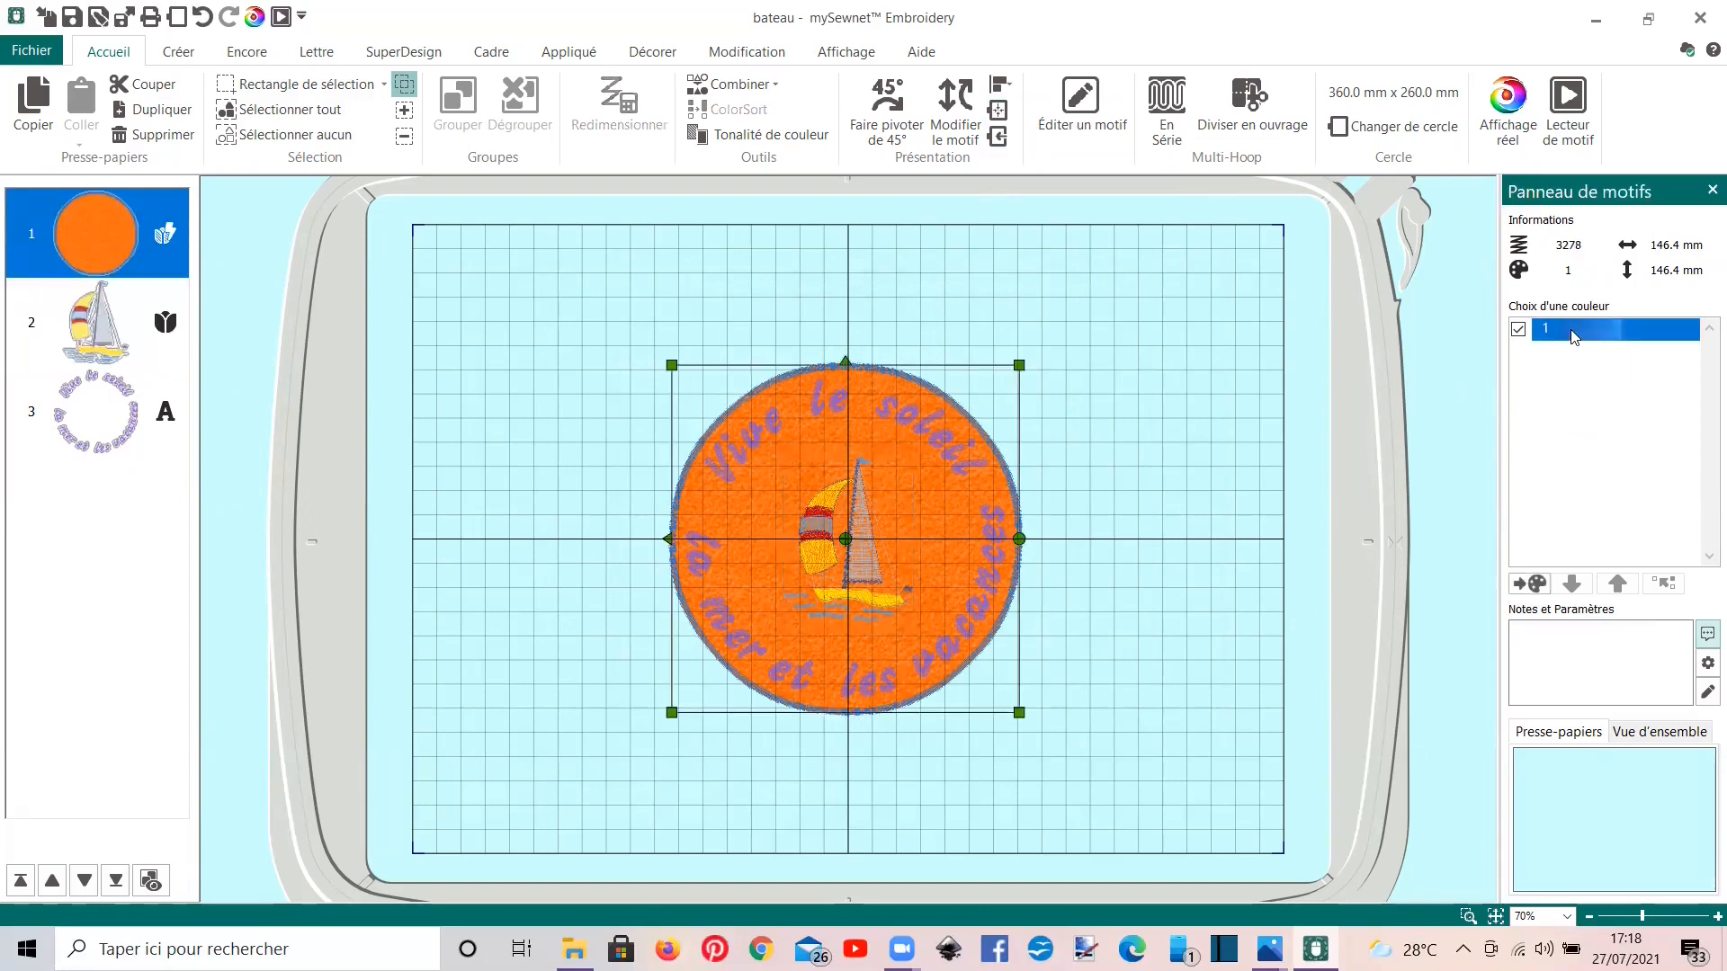
pyautogui.doubleClick(1616, 330)
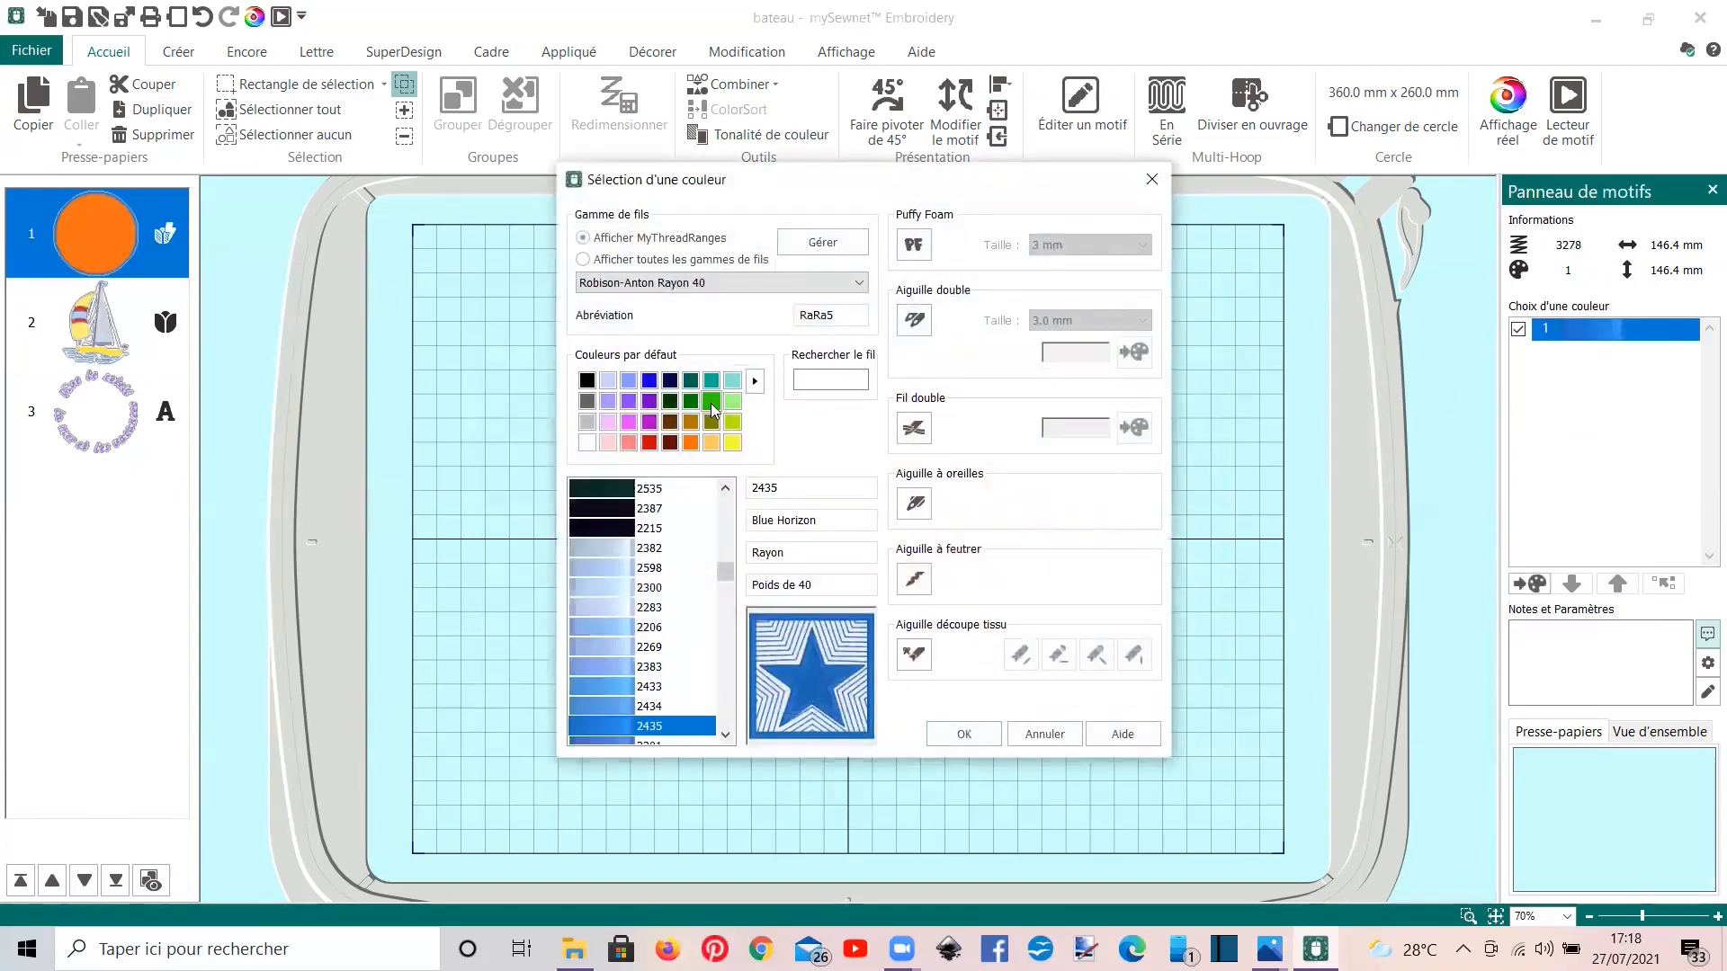
pyautogui.click(711, 403)
pyautogui.click(963, 734)
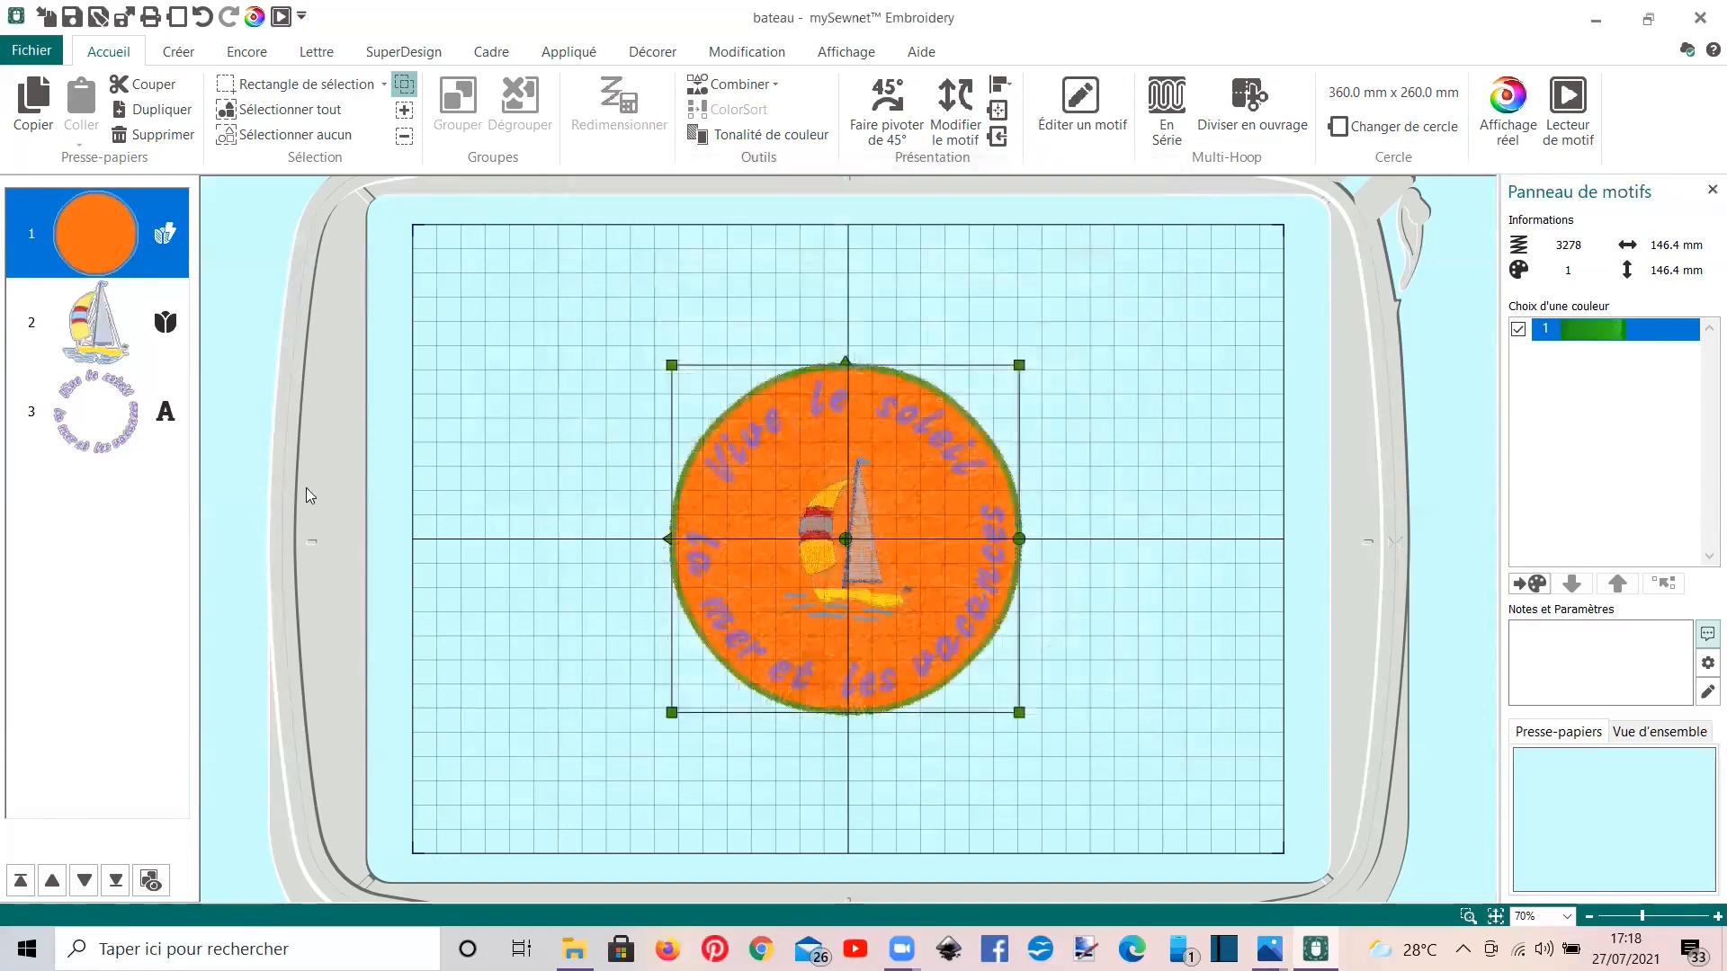
# Step: Open the circle lettering's text properties and choose the Sans UC 20-50mm font
pyautogui.click(131, 433)
pyautogui.rightClick(130, 437)
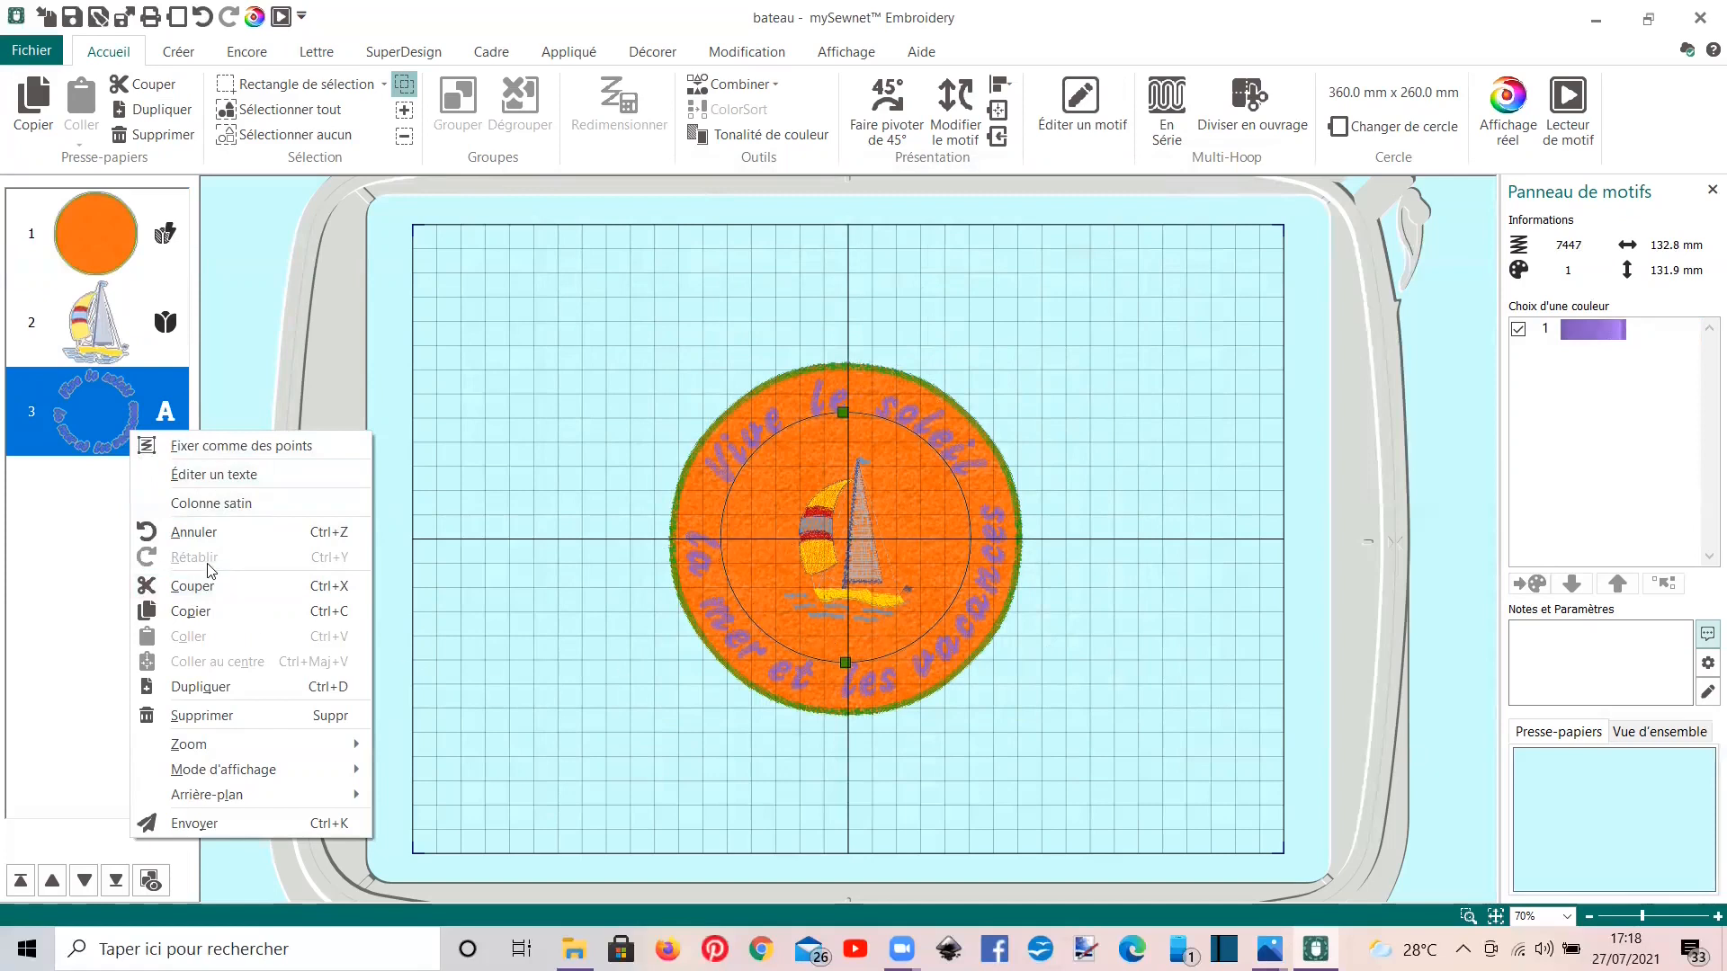
pyautogui.click(205, 475)
pyautogui.click(787, 283)
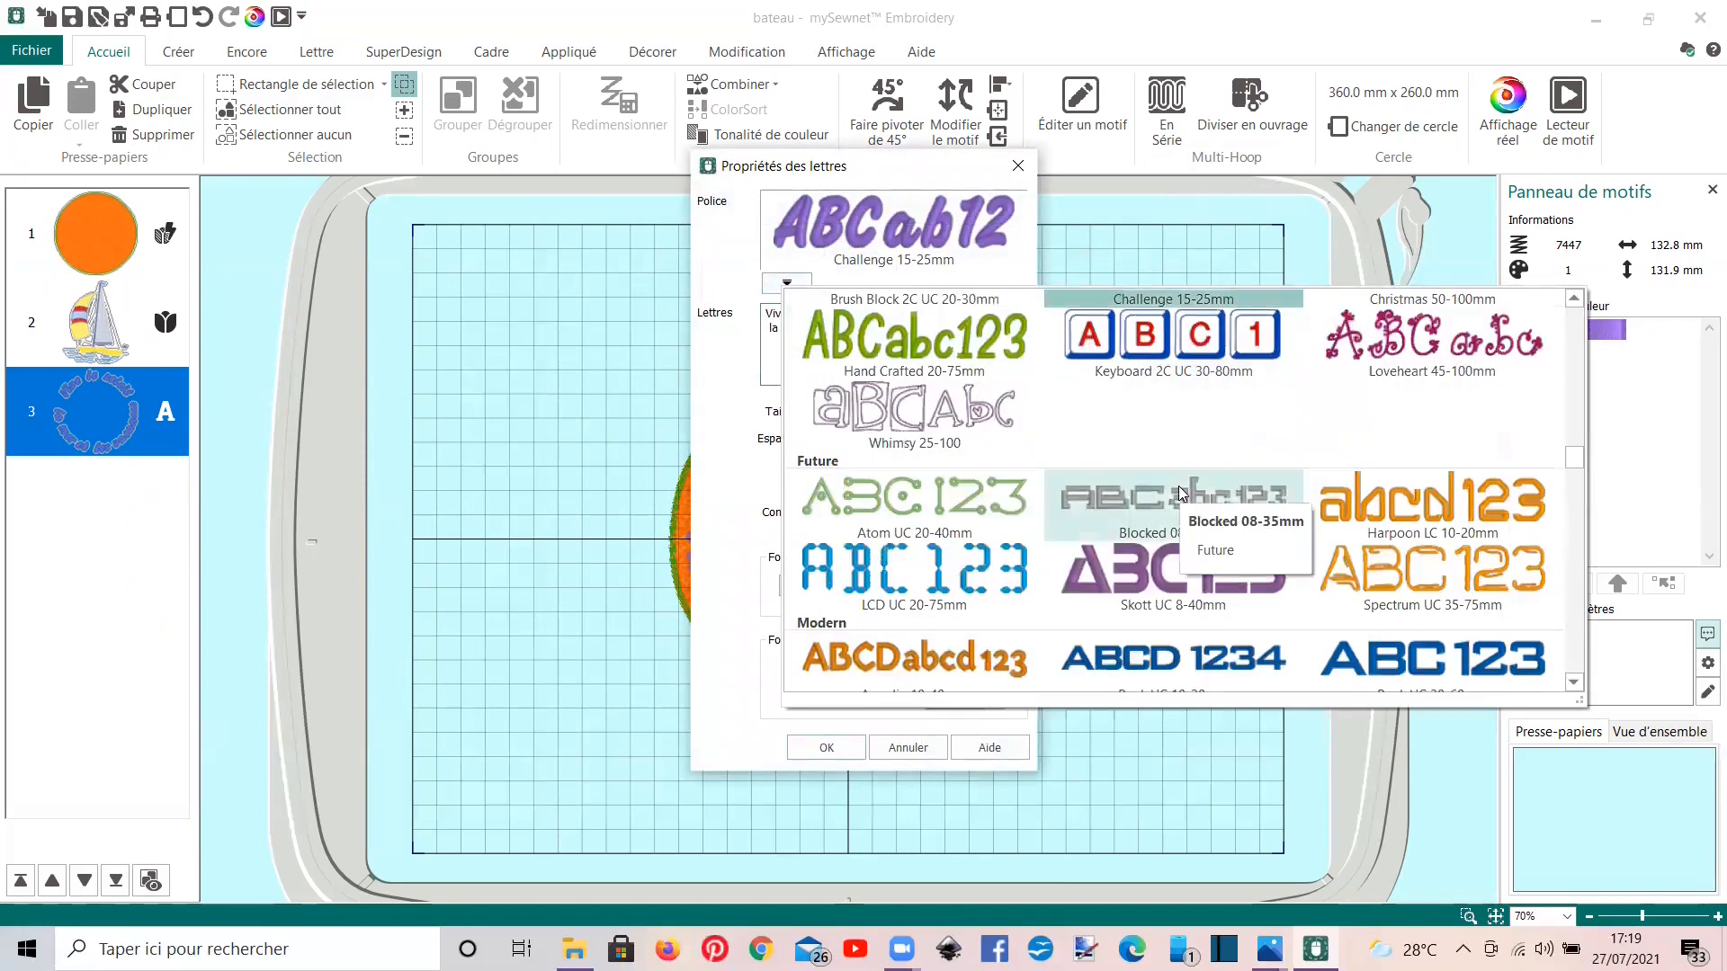
pyautogui.scroll(-5, 1180, 494)
pyautogui.scroll(-3, 1174, 494)
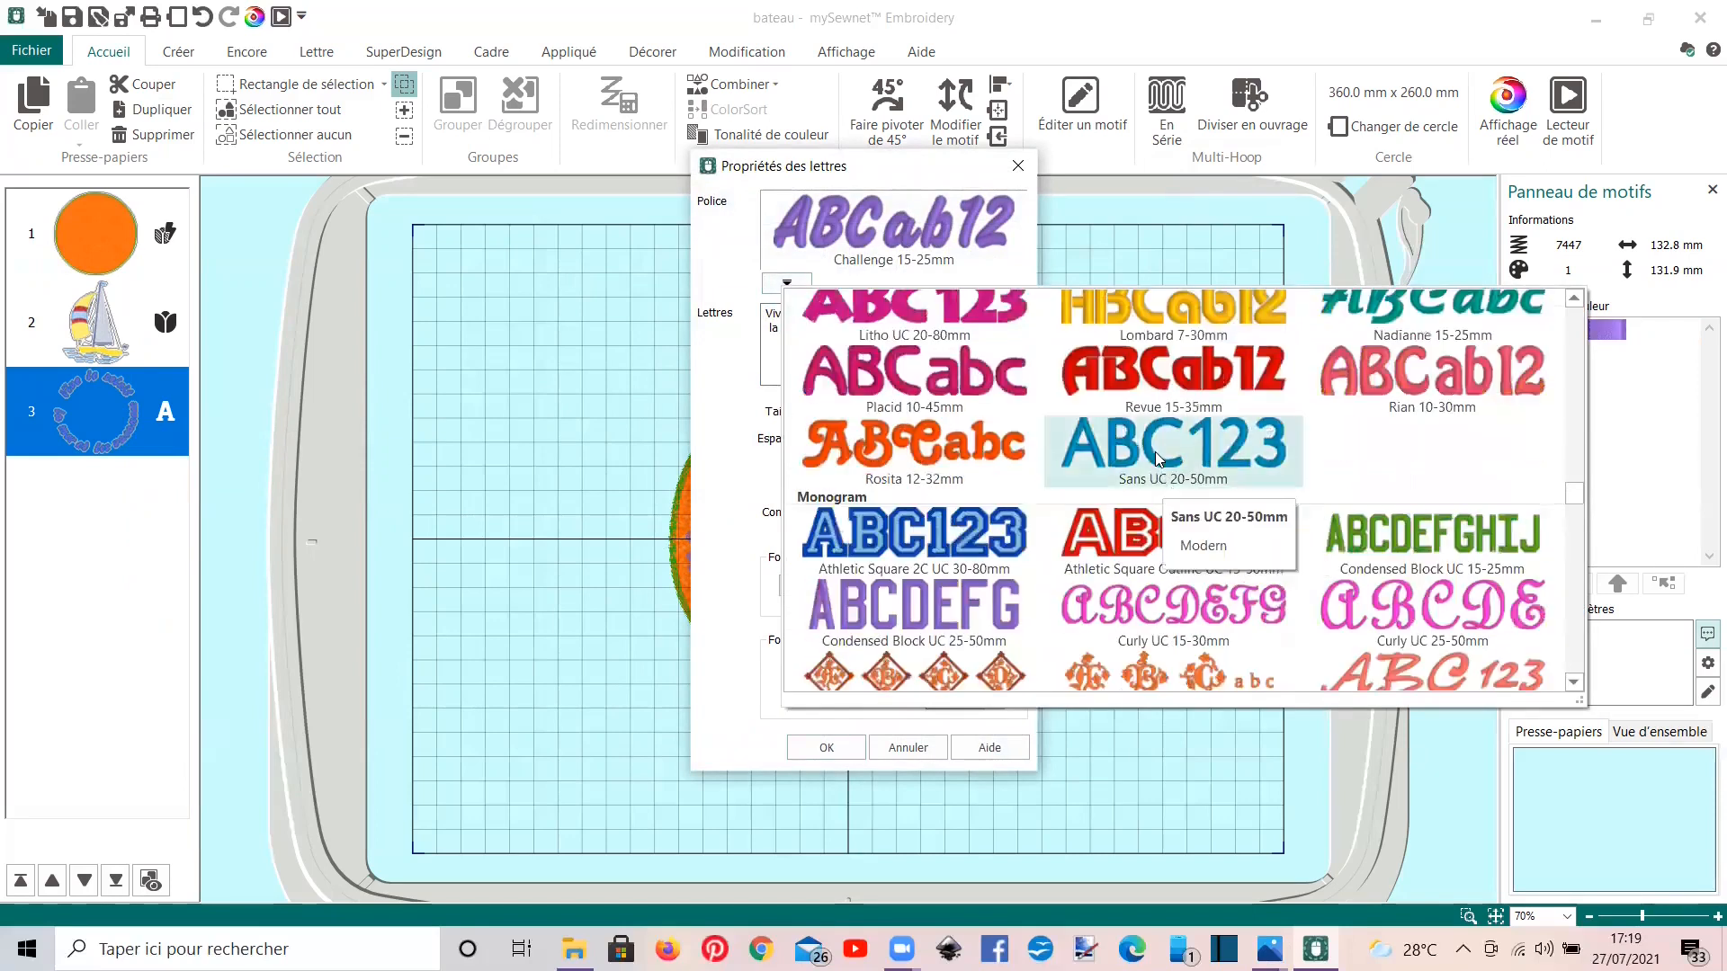
pyautogui.click(1154, 451)
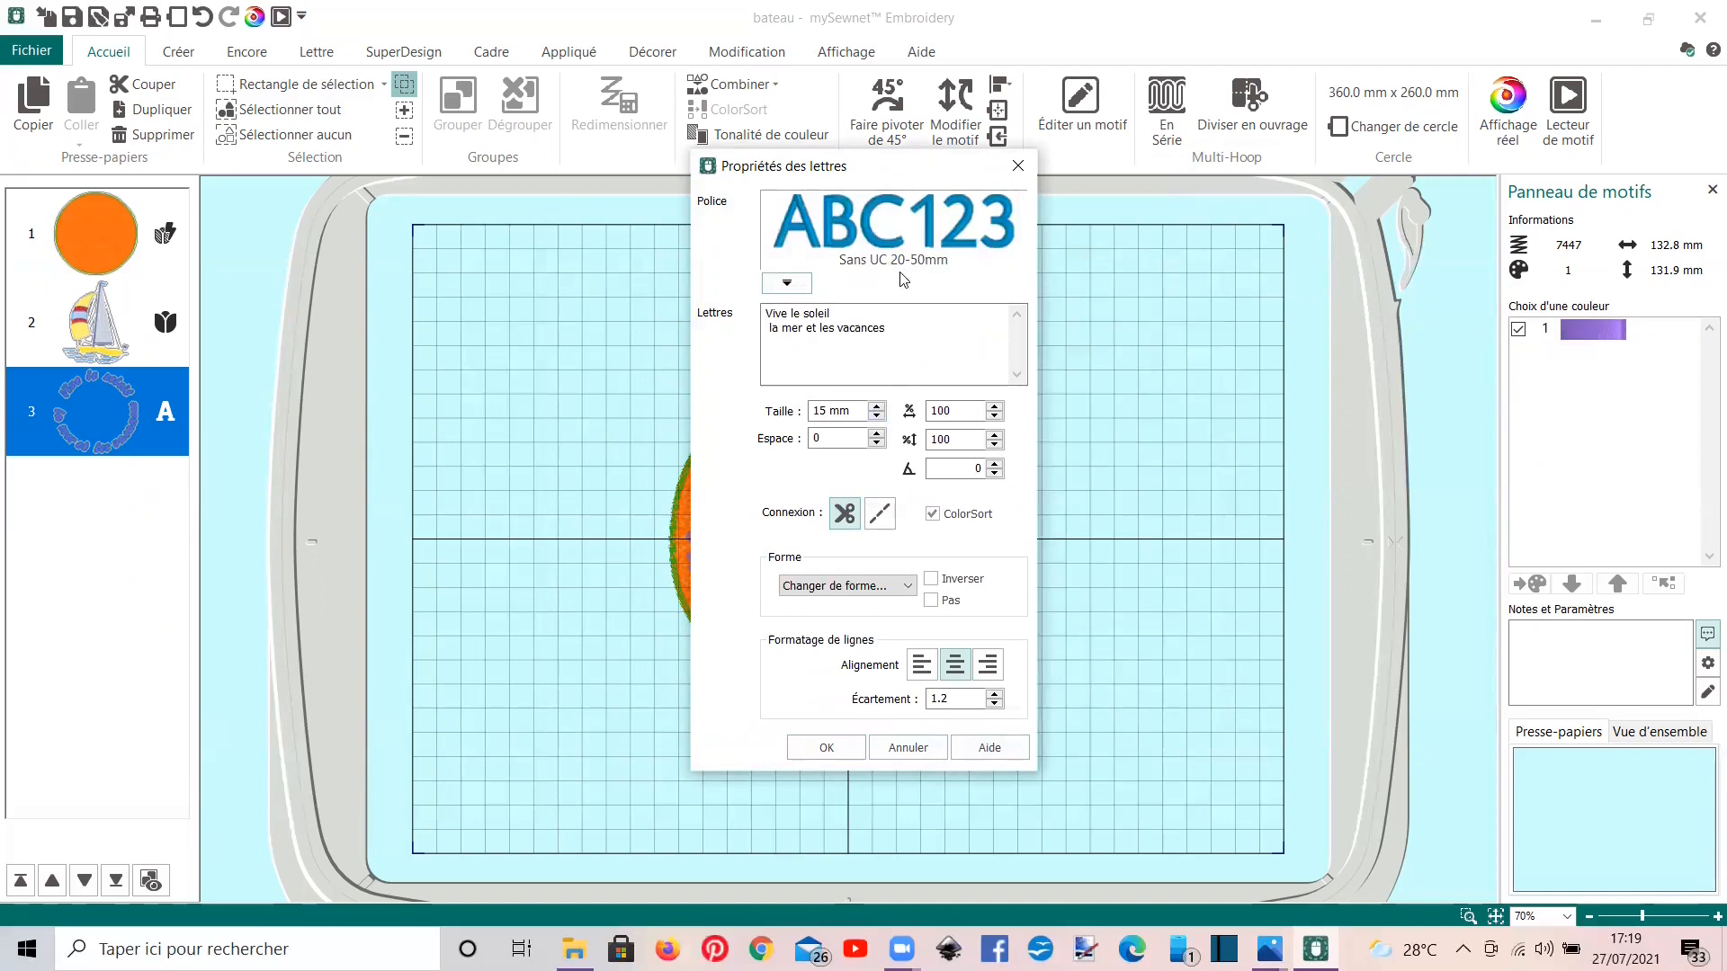
# Step: Change the circle lettering's font to Condensed Block UC 15-25mm, set its size to 17 mm and apply both
pyautogui.click(787, 286)
pyautogui.scroll(-2, 1018, 558)
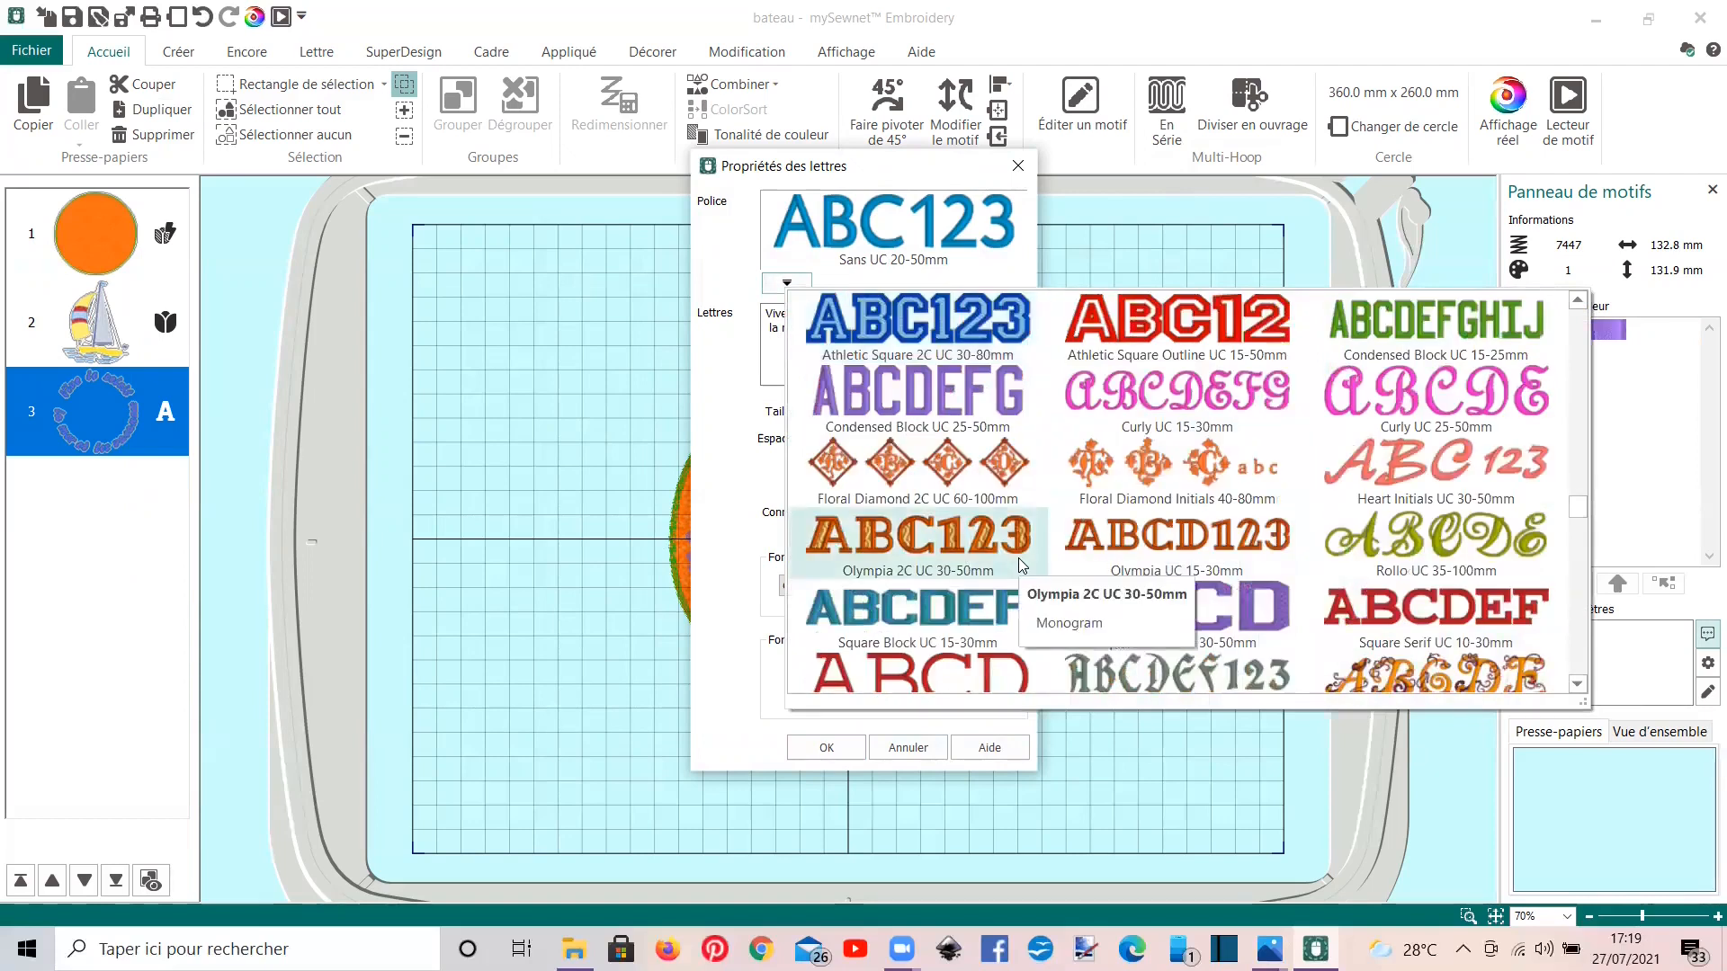
pyautogui.click(1362, 322)
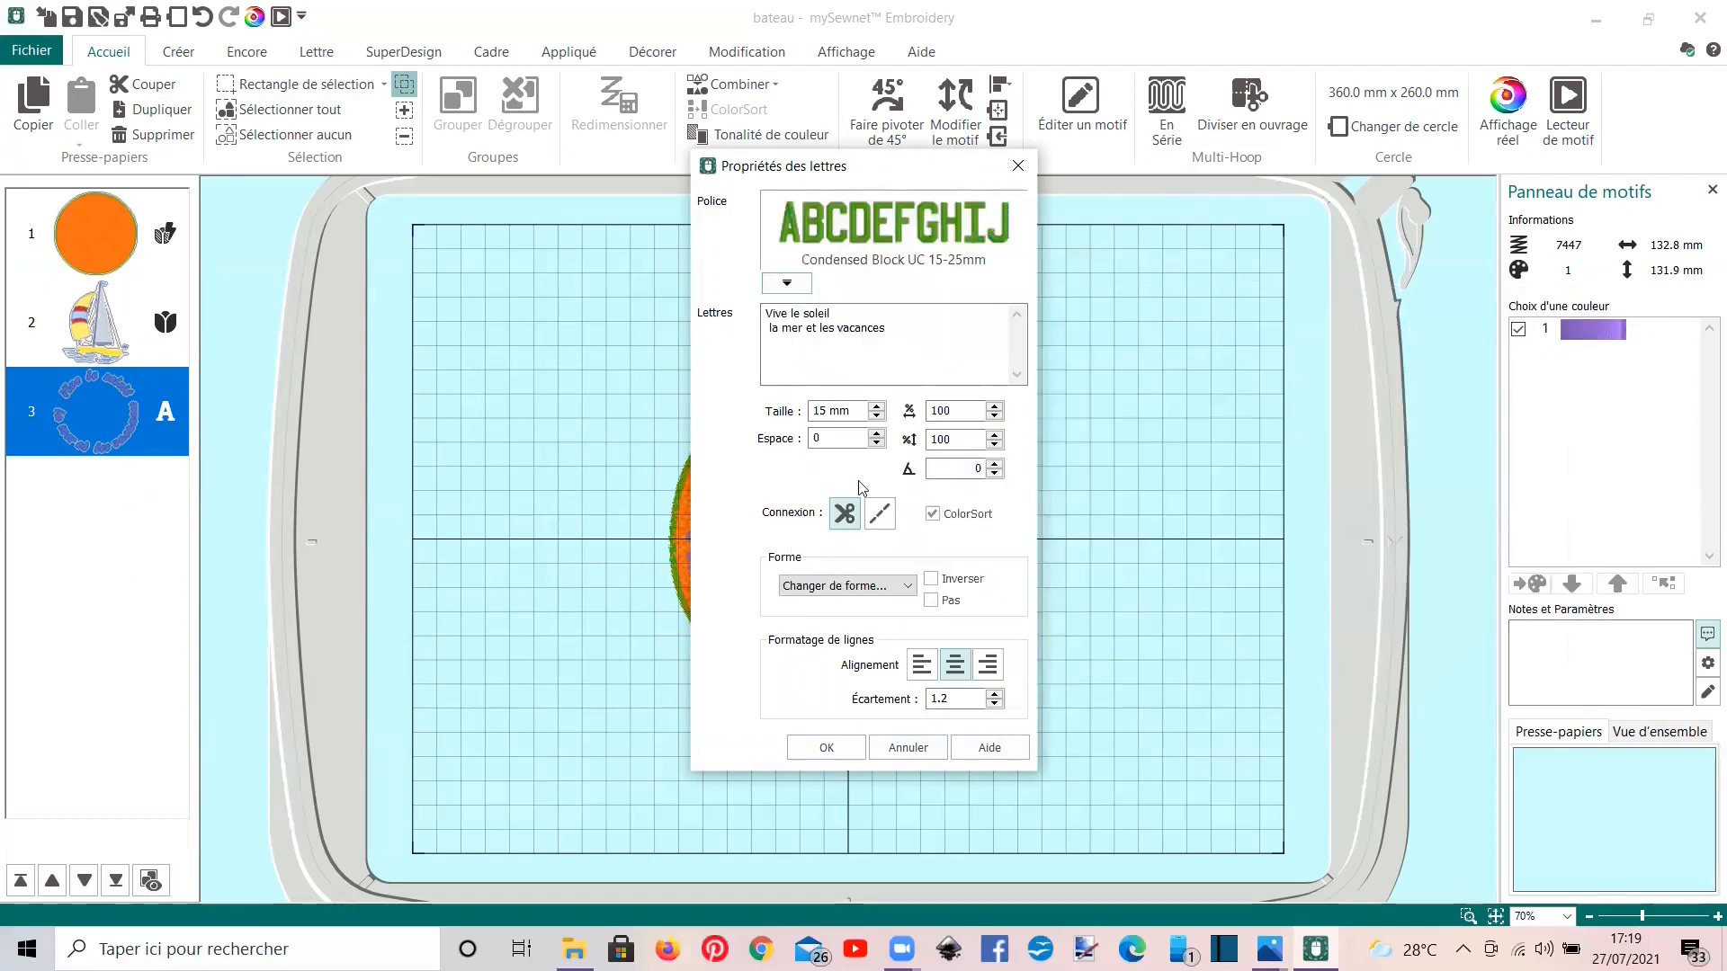
pyautogui.click(876, 411)
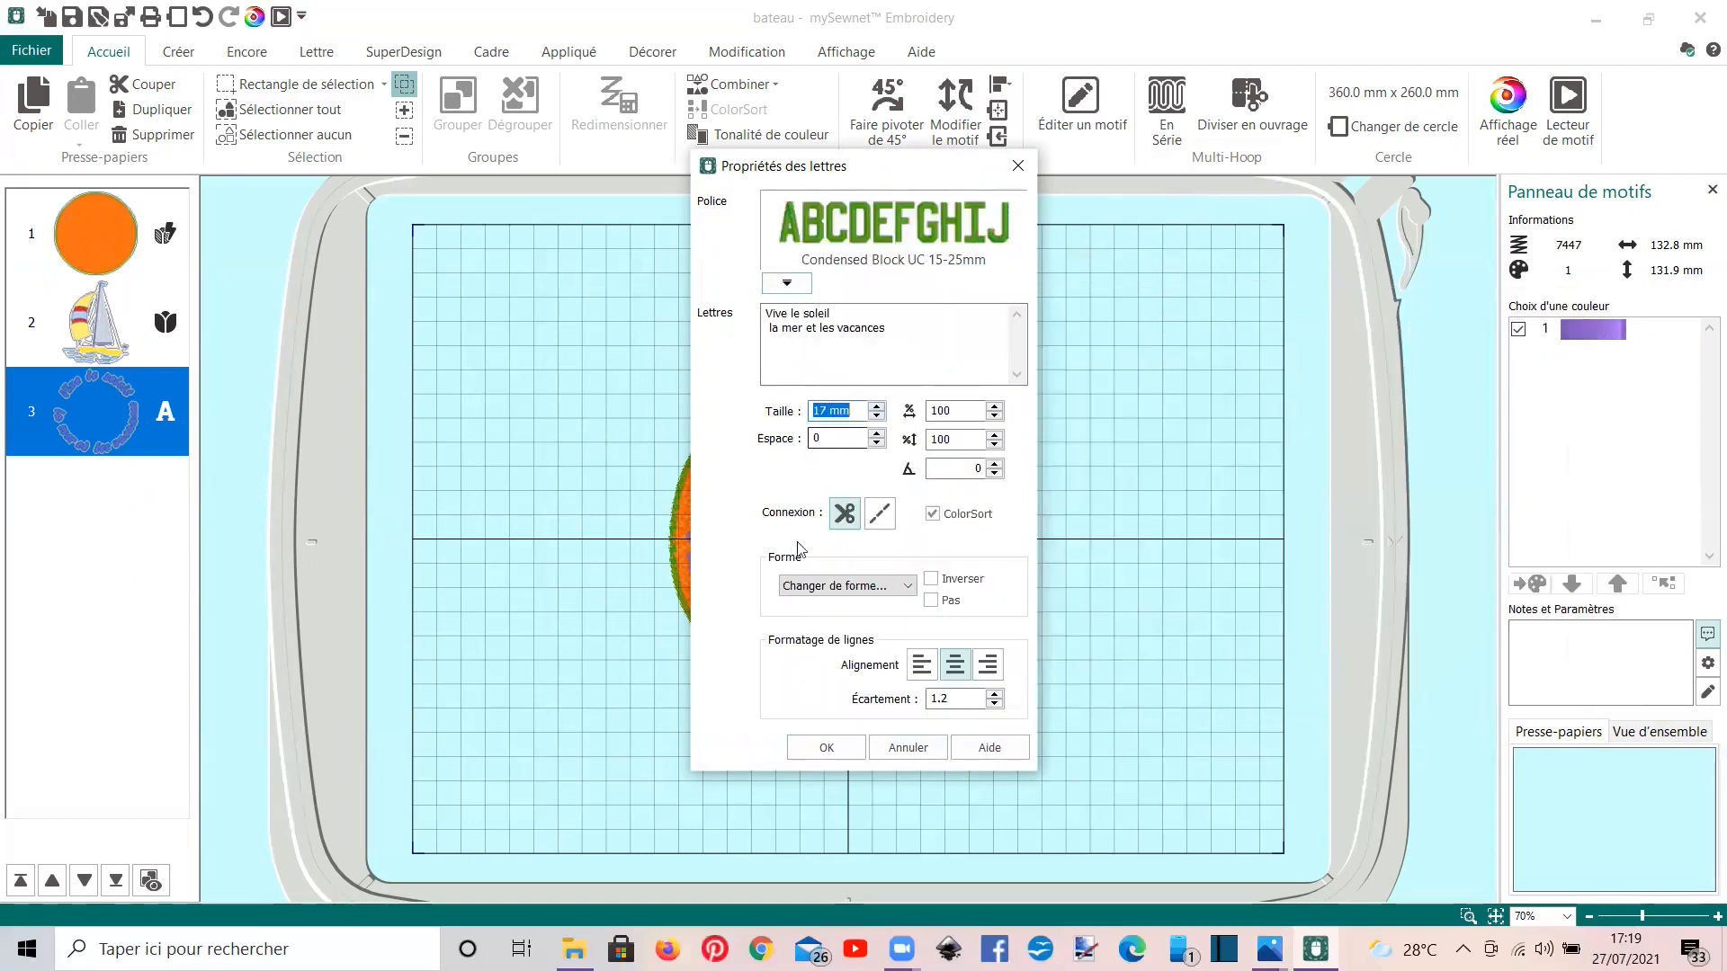
pyautogui.click(820, 747)
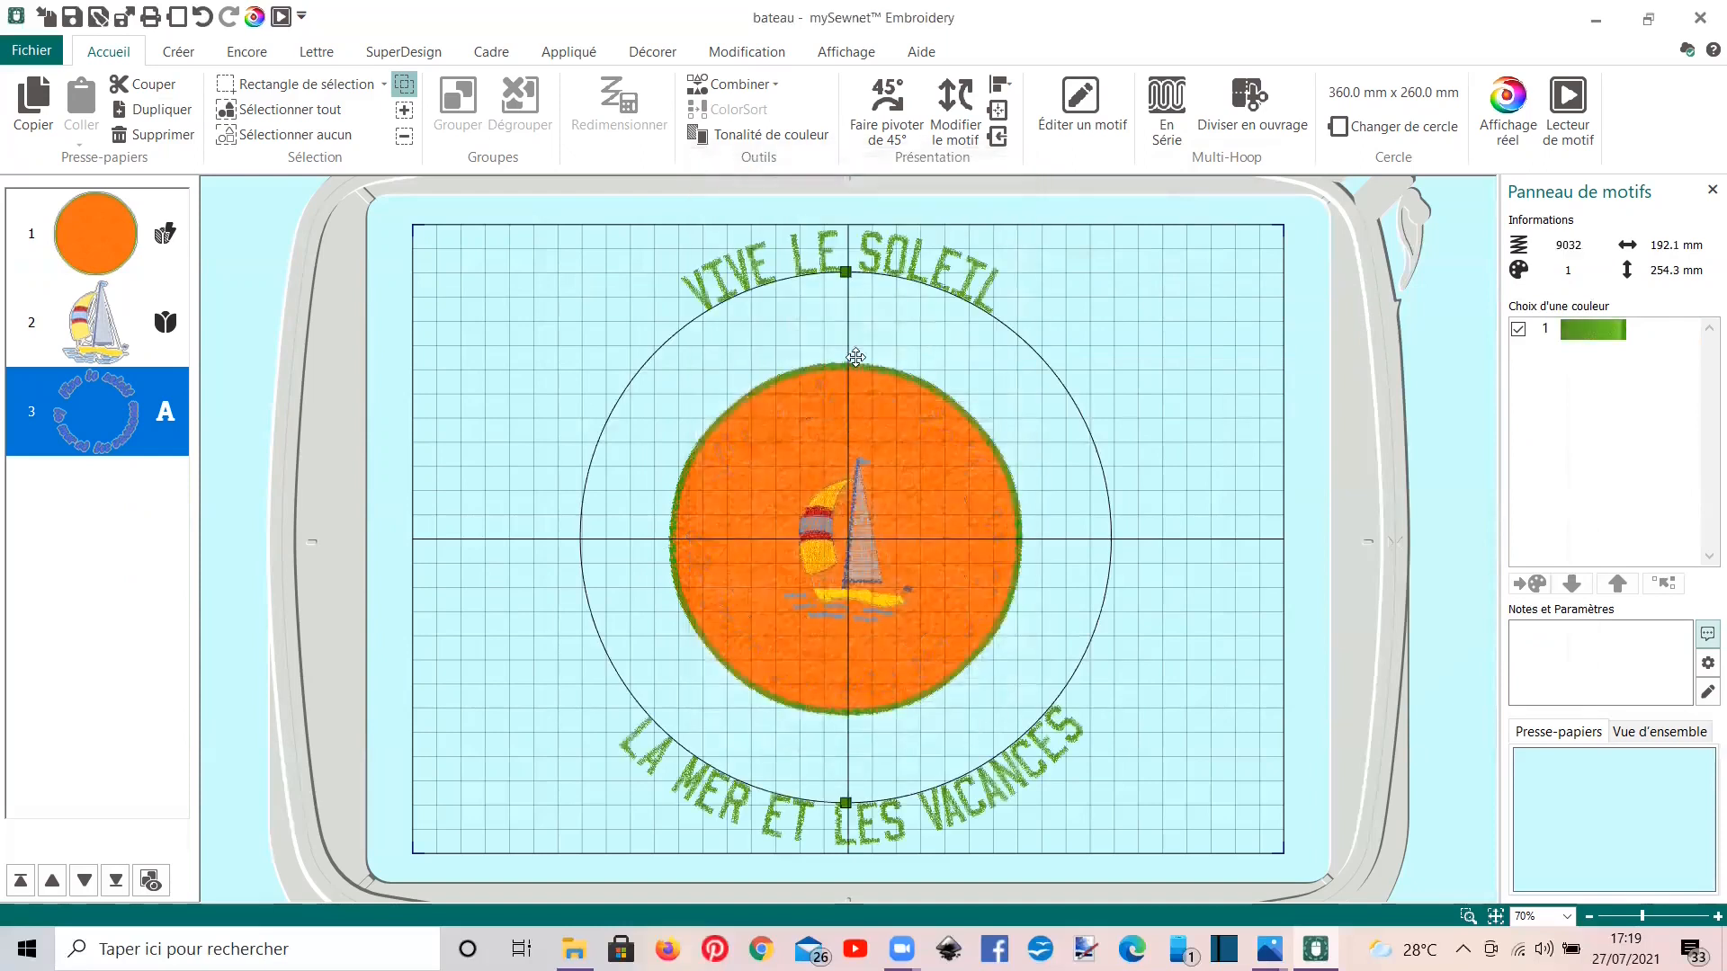
# Step: Shrink the lettering's circle so the text fits inside the orange appliqué at about 132.7 mm across, and deselect it
pyautogui.moveTo(845, 274); pyautogui.dragTo(852, 408)
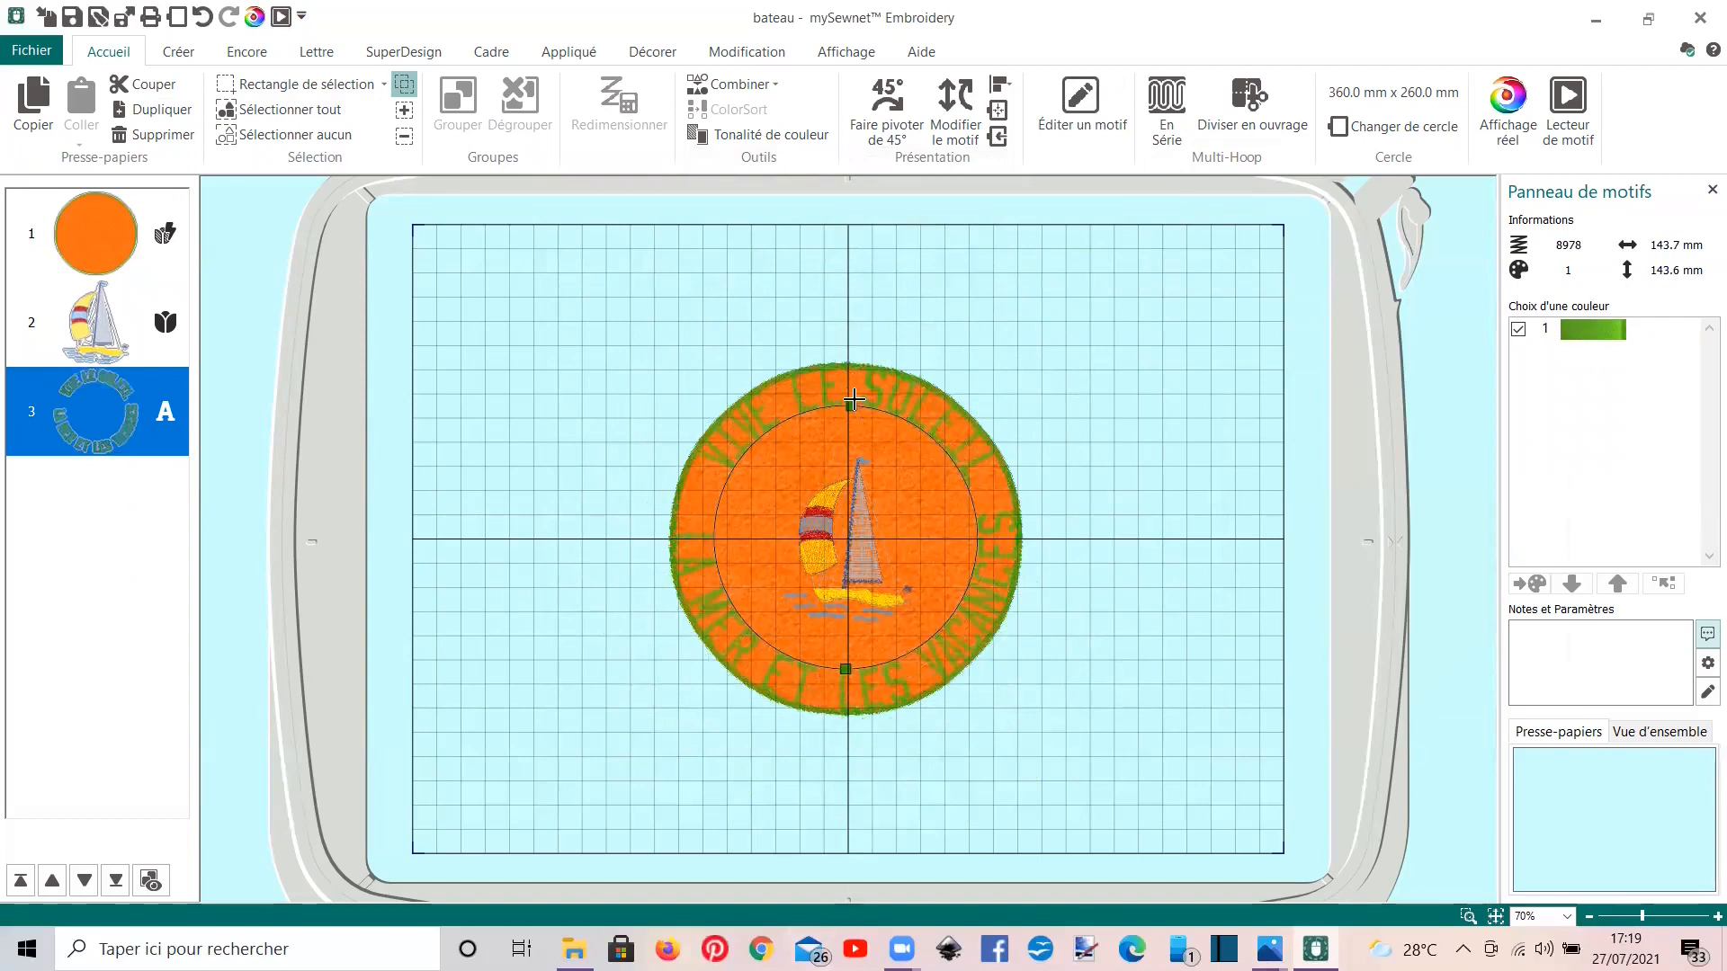
pyautogui.moveTo(858, 401); pyautogui.dragTo(853, 419)
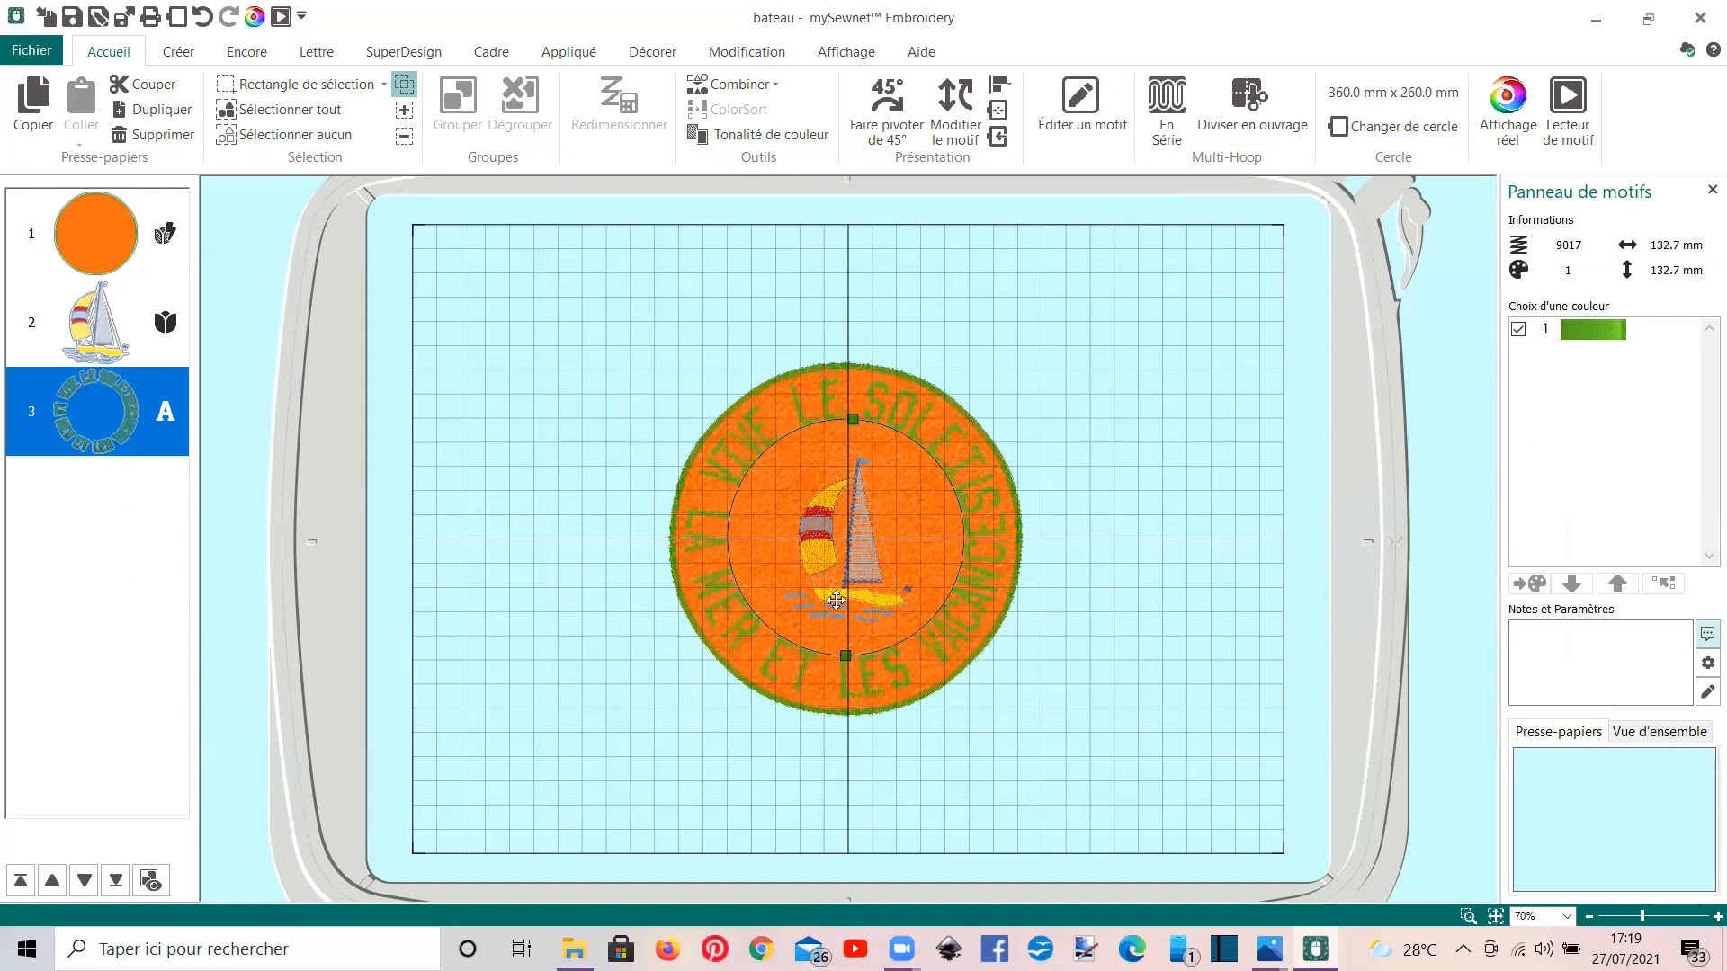
pyautogui.click(547, 607)
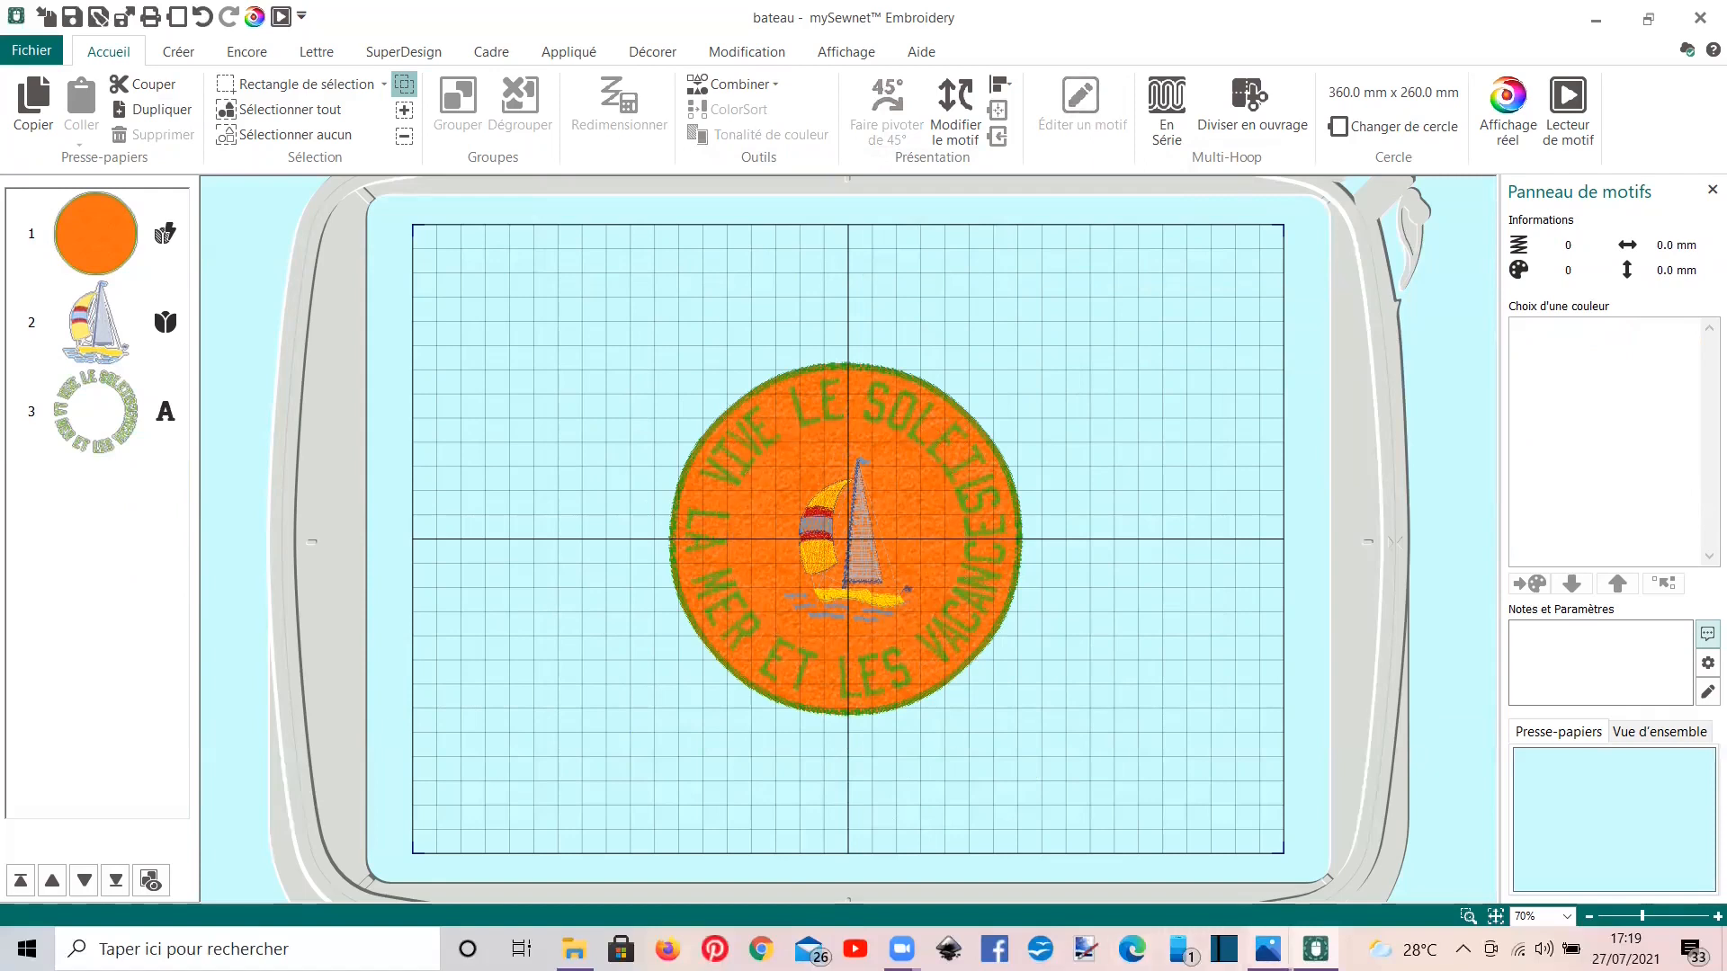
# Step: Switch to Photos and examine the finished example with several rings of circle lettering around the sailboat
pyautogui.moveTo(1268, 949)
pyautogui.click(1346, 851)
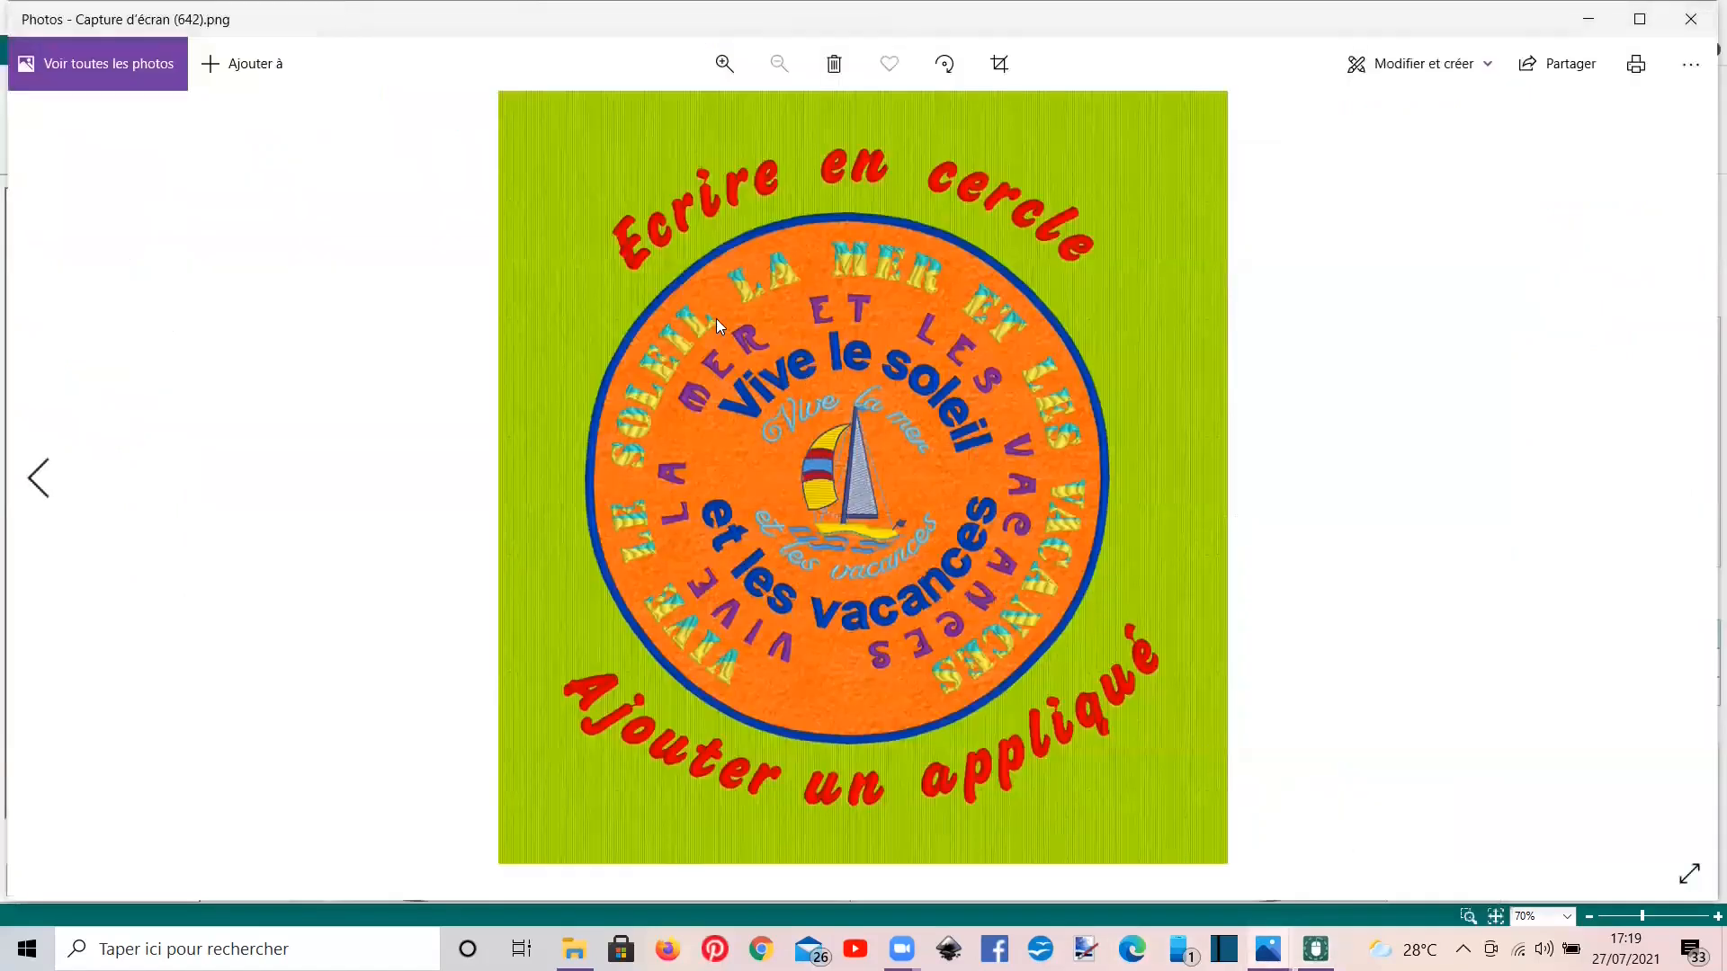